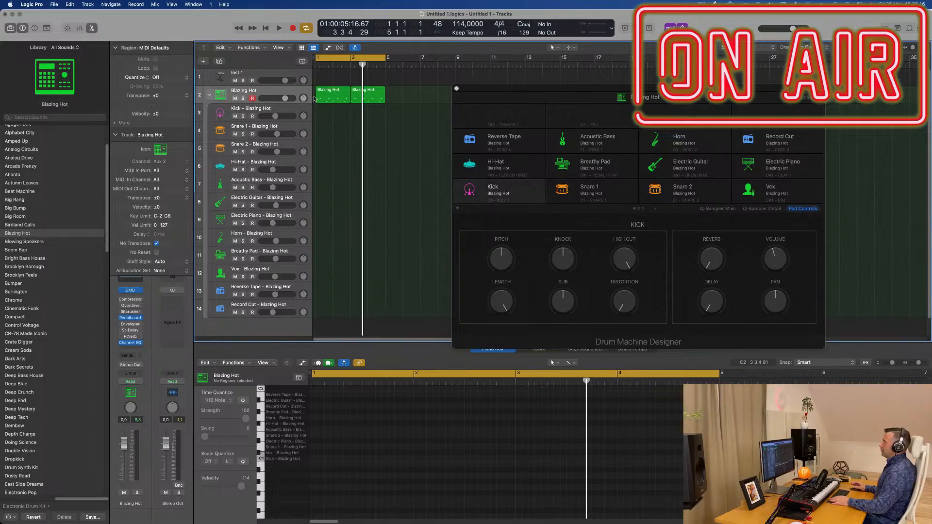
Step: Play back the two regions on the Blazing Hot track and stop
{"action": "left_click", "coordinate": [332, 96]}
{"action": "key", "text": "space"}
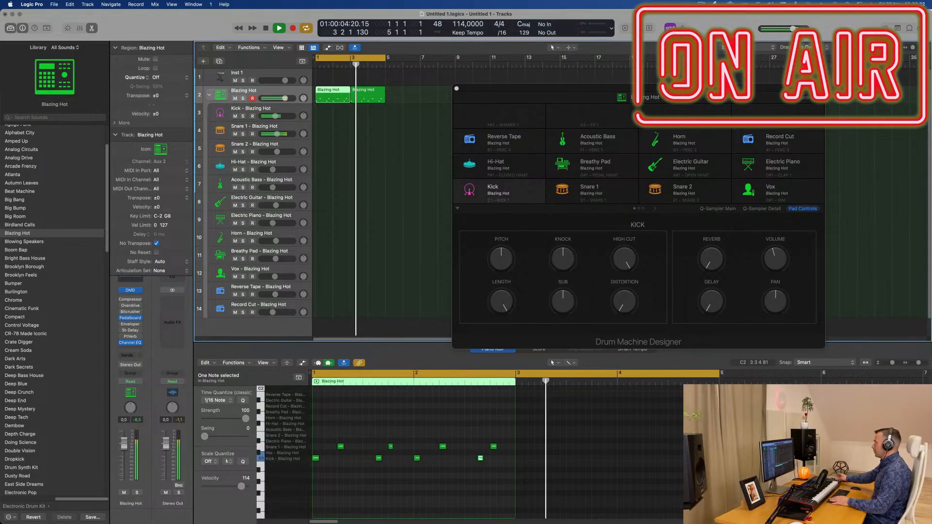
{"action": "left_click", "coordinate": [407, 115]}
{"action": "key", "text": "space"}
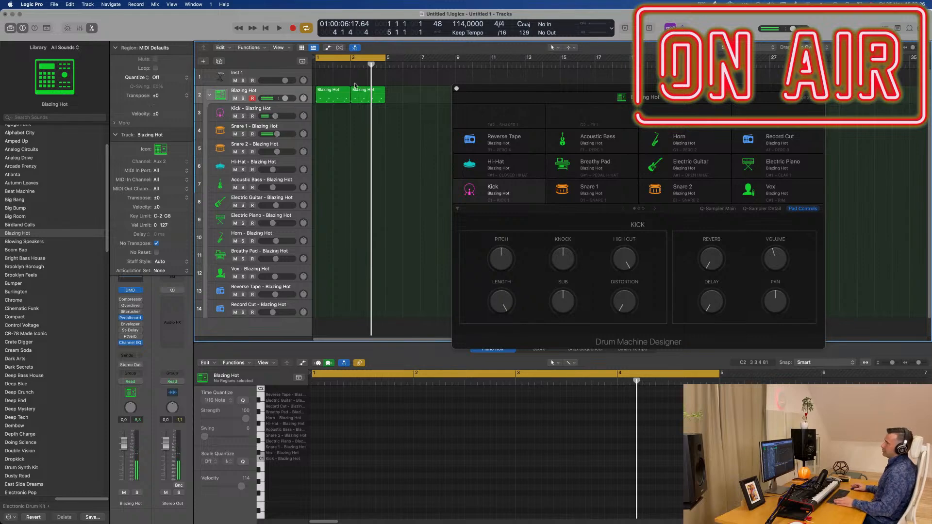
Step: Copy the first Blazing Hot region onto the Kick track and delete its four snare notes
{"action": "left_click_drag", "start_coordinate": [334, 97], "coordinate": [333, 110]}
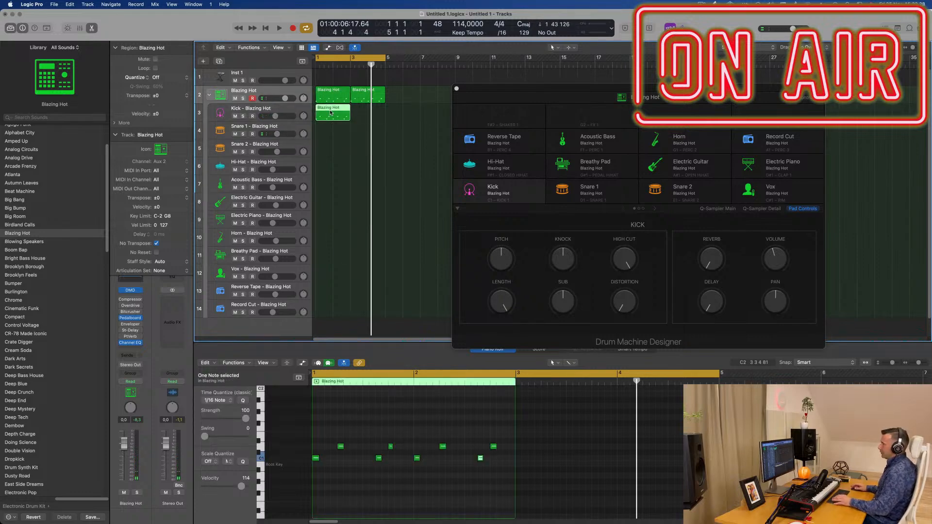
{"action": "left_click_drag", "start_coordinate": [336, 431], "coordinate": [498, 451]}
{"action": "left_click_drag", "start_coordinate": [372, 479], "coordinate": [306, 459]}
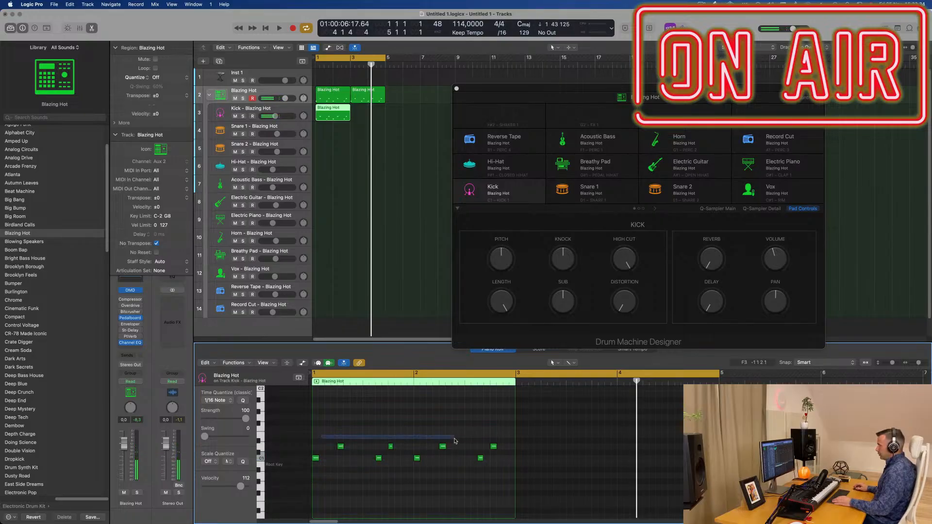
{"action": "left_click_drag", "start_coordinate": [505, 452], "coordinate": [503, 453]}
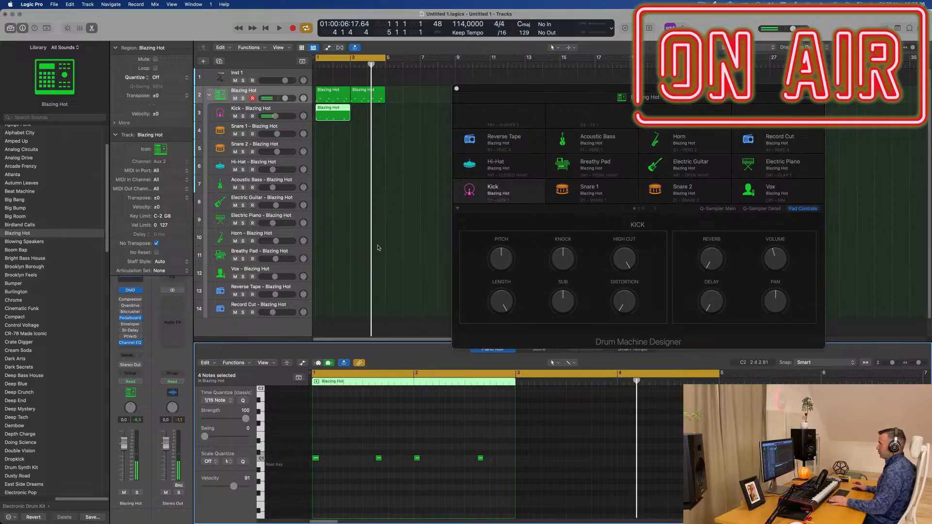
Step: Copy the first Blazing Hot region onto the Snare 1 track and delete its four kick notes
{"action": "left_click", "coordinate": [339, 95]}
{"action": "left_click_drag", "start_coordinate": [339, 95], "coordinate": [338, 132]}
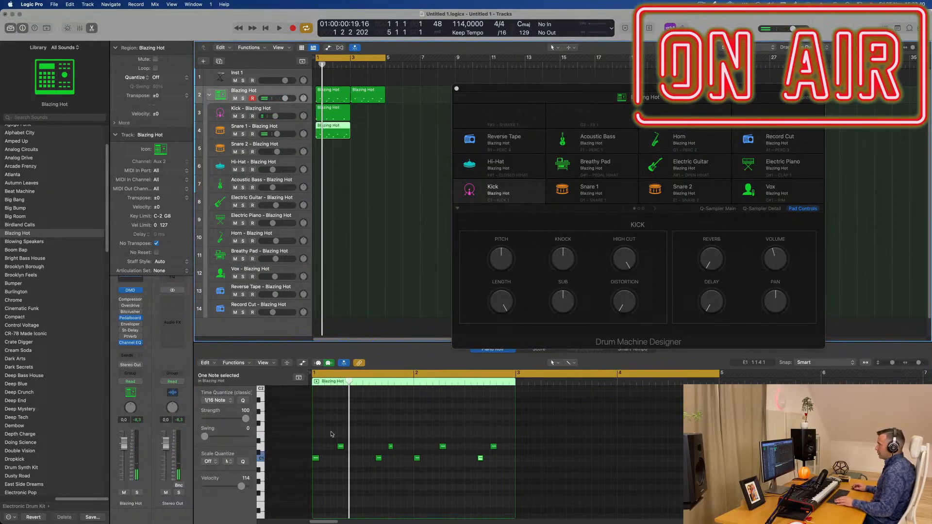
{"action": "left_click_drag", "start_coordinate": [318, 470], "coordinate": [505, 462]}
{"action": "key", "text": "Delete"}
Step: Transpose the four notes in the Snare 1 region up two octaves and play back the separated drum parts
{"action": "key", "text": "space"}
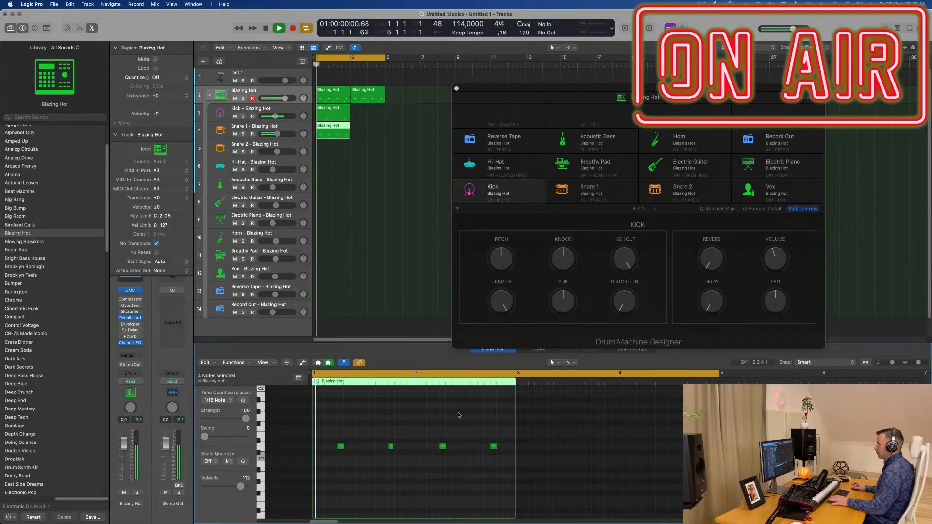
{"action": "key", "text": "space"}
{"action": "left_click_drag", "start_coordinate": [442, 460], "coordinate": [541, 474]}
{"action": "key", "text": "space"}
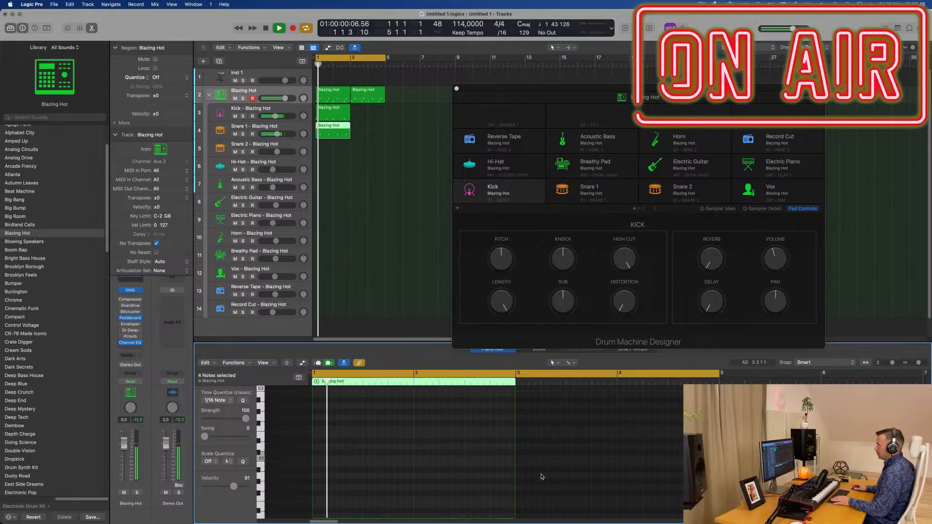
{"action": "left_click", "coordinate": [386, 170], "text": "ctrl+alt"}
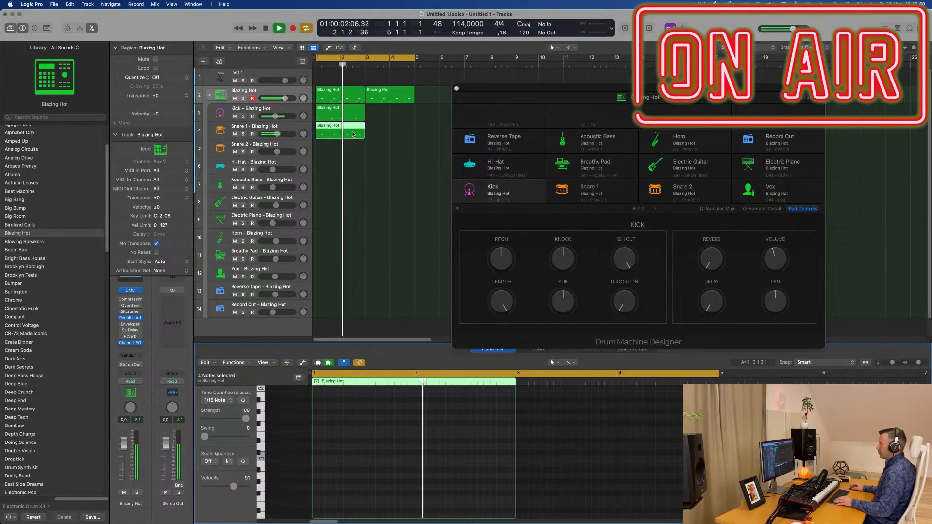
{"action": "key", "text": "space"}
{"action": "key", "text": "space"}
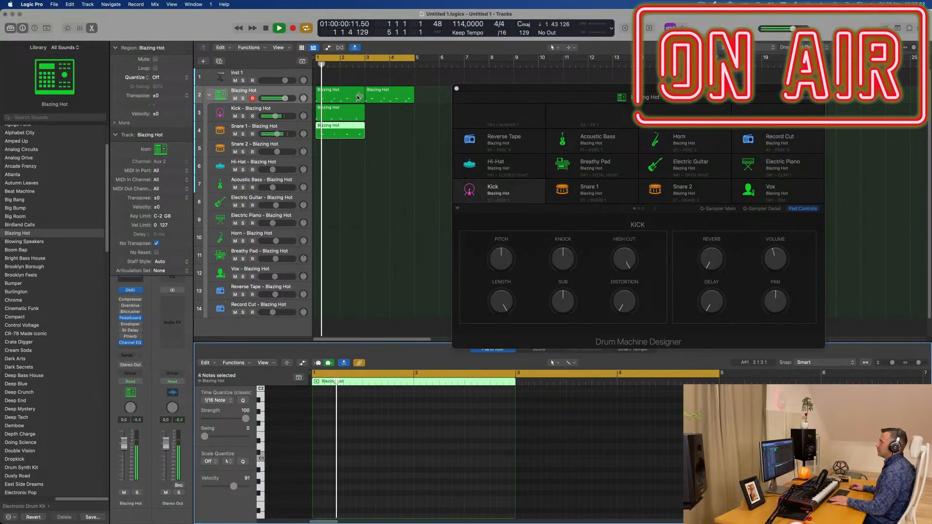
Step: Delete both original regions from the Blazing Hot main track
{"action": "left_click", "coordinate": [356, 97]}
{"action": "key", "text": "Delete"}
{"action": "left_click", "coordinate": [386, 95]}
{"action": "key", "text": "Delete"}
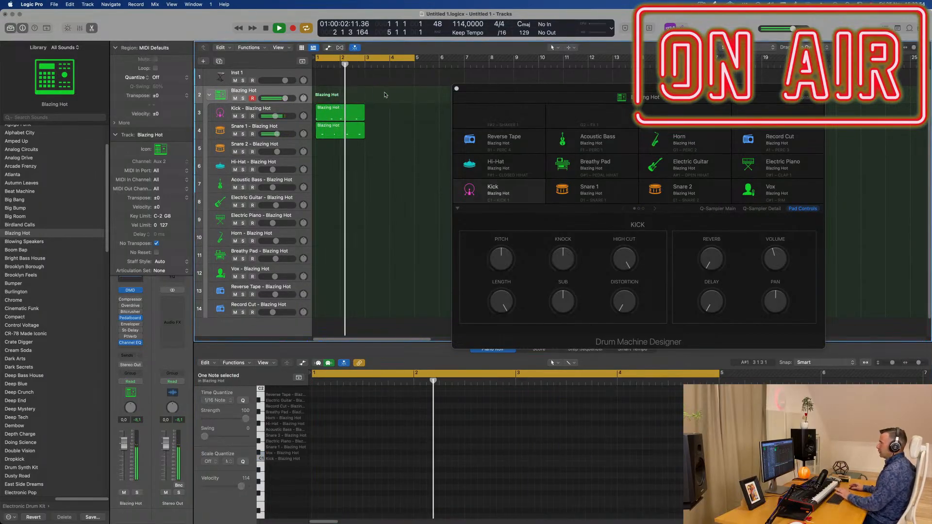
Step: Repeat the Kick and Snare 1 regions once up to bar 5 and move the Drum Machine Designer window off the regions
{"action": "left_click_drag", "start_coordinate": [385, 115], "coordinate": [353, 129]}
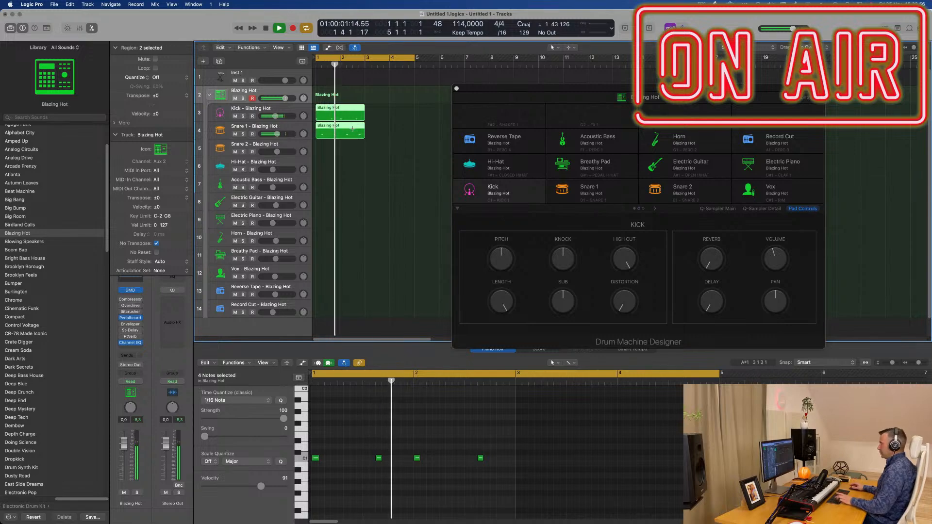
{"action": "key", "text": "super+r"}
{"action": "left_click_drag", "start_coordinate": [598, 89], "coordinate": [693, 89]}
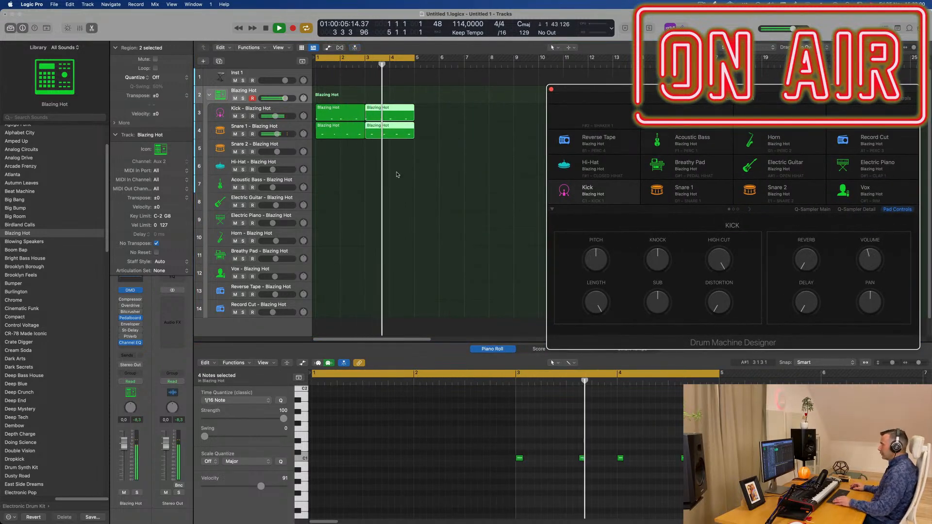
Step: Copy the first Snare 1 region onto the Hi-Hat track and stop playback
{"action": "left_click", "coordinate": [332, 134]}
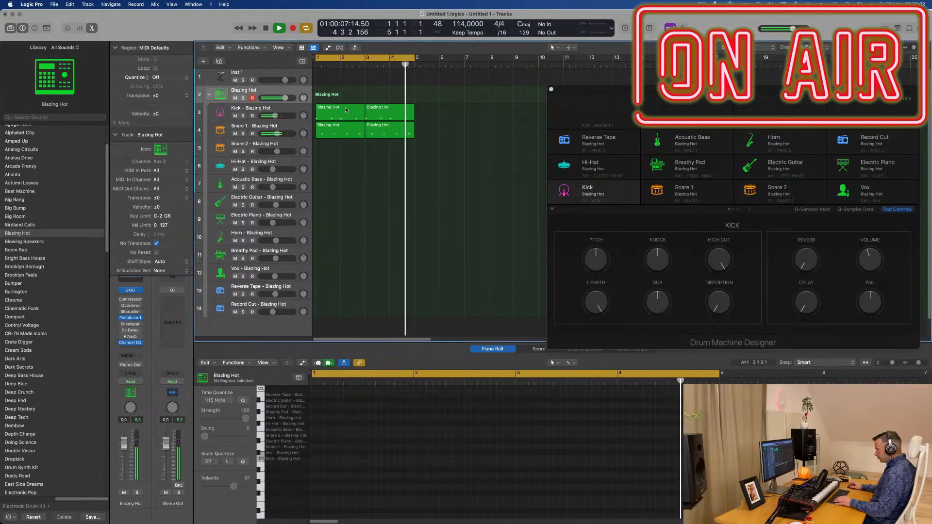
{"action": "left_click_drag", "start_coordinate": [332, 134], "coordinate": [333, 170]}
{"action": "key", "text": "space"}
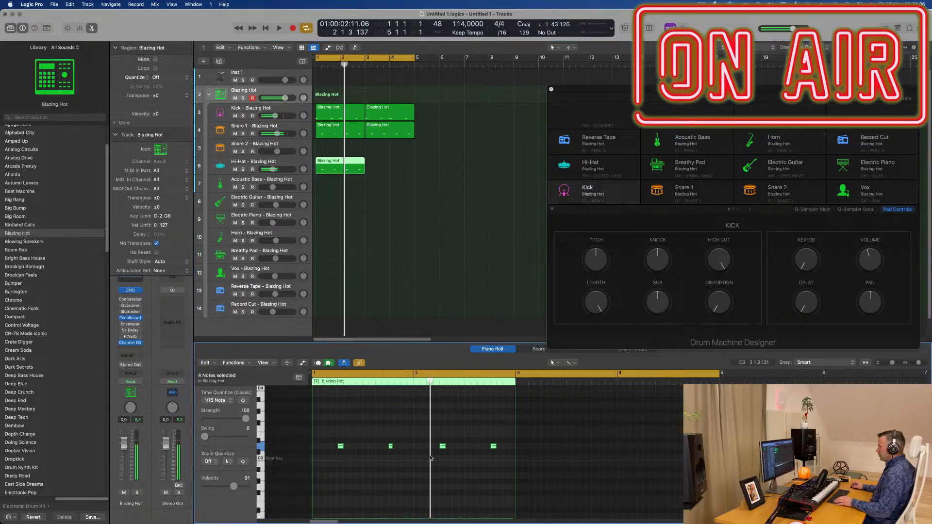
Step: Shift and duplicate the Hi-Hat notes into eight off-beat hits and repeat the region once, with the Hi-Hat track slightly quieter
{"action": "mouse_move", "coordinate": [340, 447]}
{"action": "left_mouse_down"}
{"action": "mouse_move", "coordinate": [328, 448]}
{"action": "mouse_move", "coordinate": [354, 447]}
{"action": "left_mouse_up"}
{"action": "key", "text": "space"}
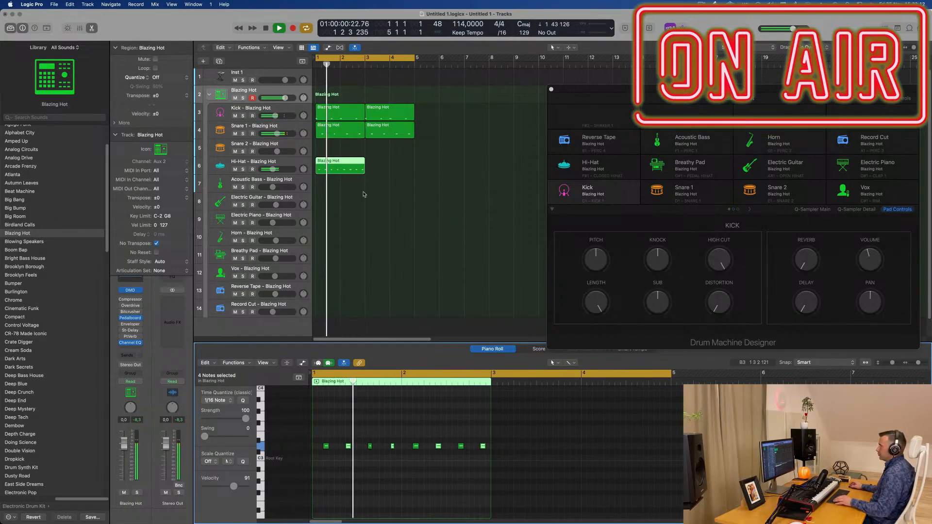
{"action": "left_click", "coordinate": [294, 165]}
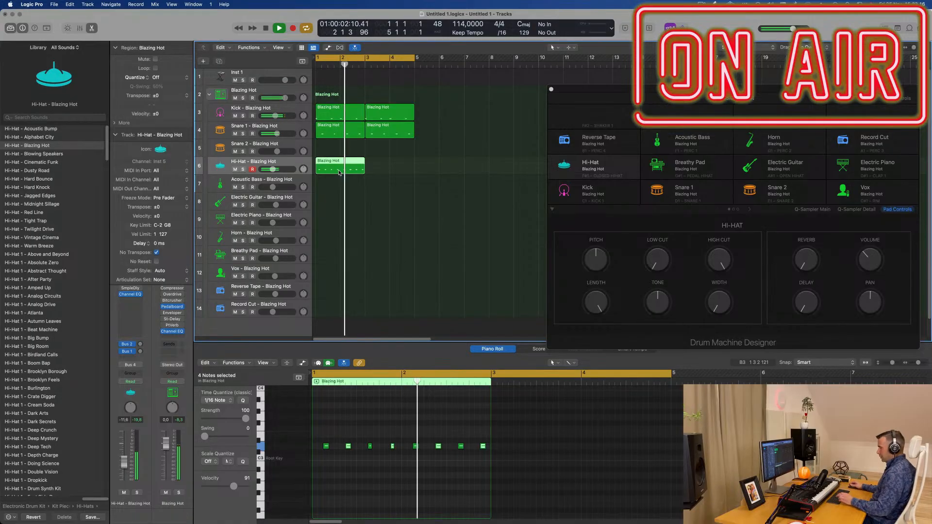
{"action": "key", "text": "super+r"}
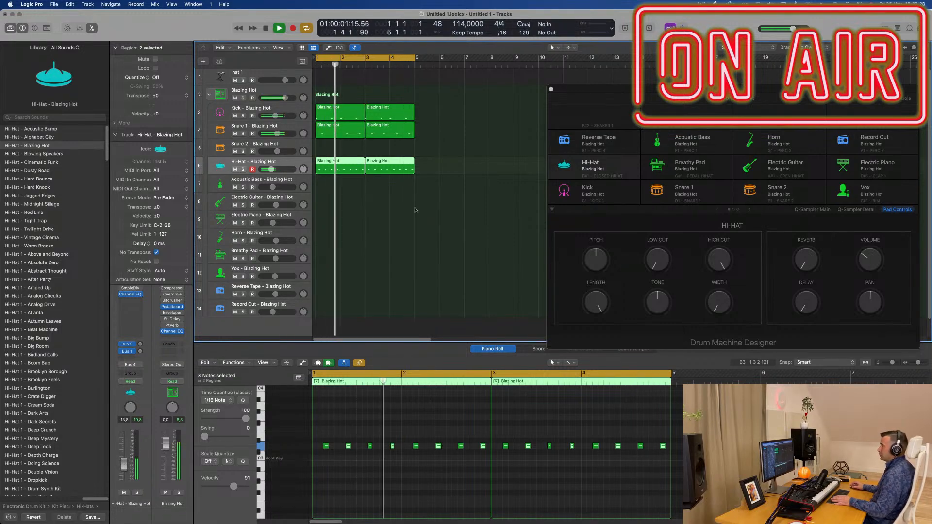
Step: Audition the kit's melodic and effect sounds over the beat, from the Acoustic Bass track through Record Cut, returning to Reverse Tape
{"action": "left_click", "coordinate": [238, 181]}
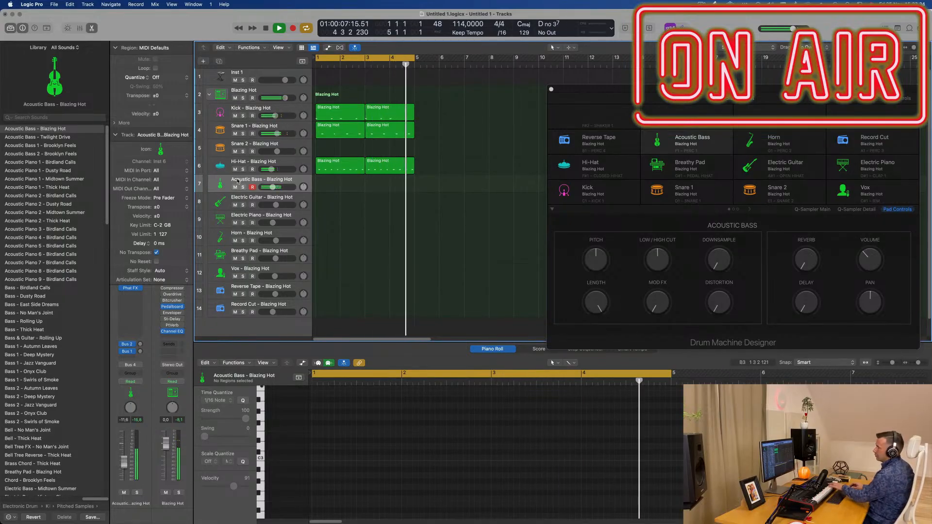
{"action": "left_click", "coordinate": [252, 201]}
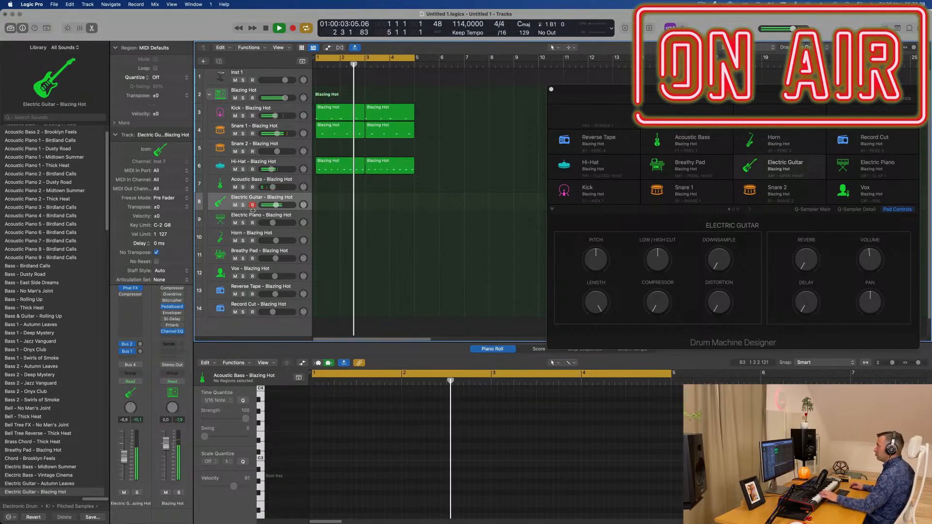
{"action": "left_click", "coordinate": [258, 219]}
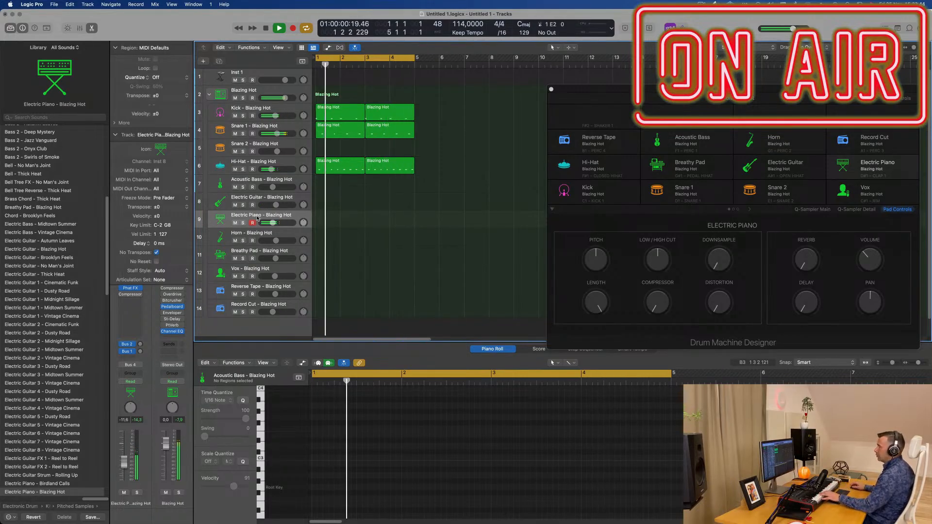
{"action": "left_click", "coordinate": [259, 234]}
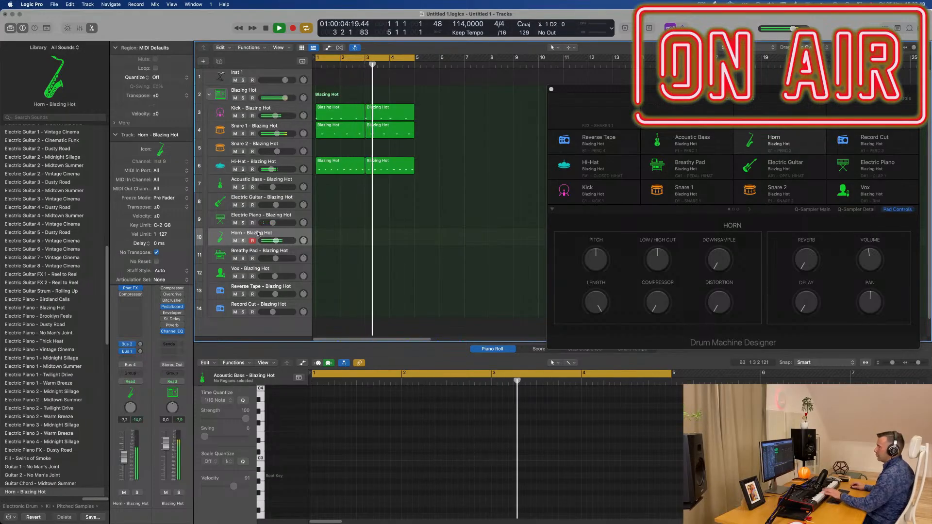
{"action": "left_click", "coordinate": [238, 254]}
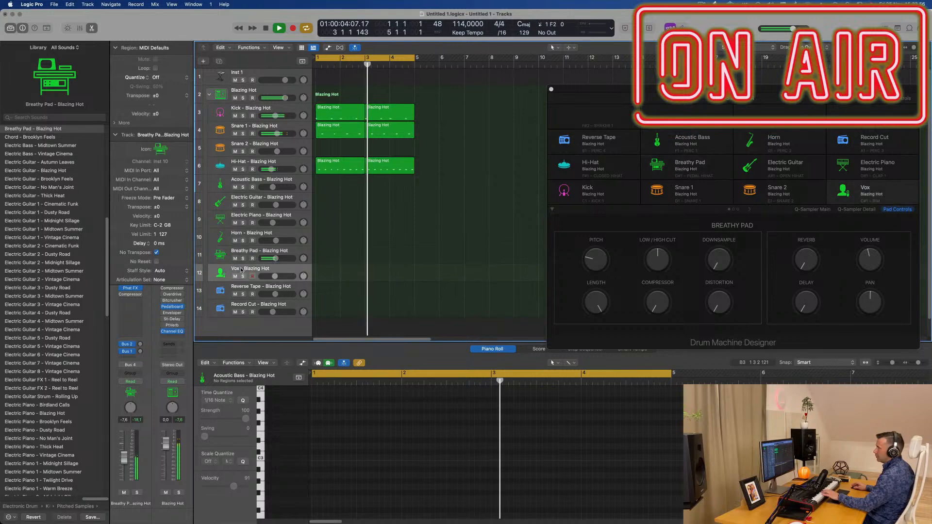
{"action": "left_click", "coordinate": [245, 267]}
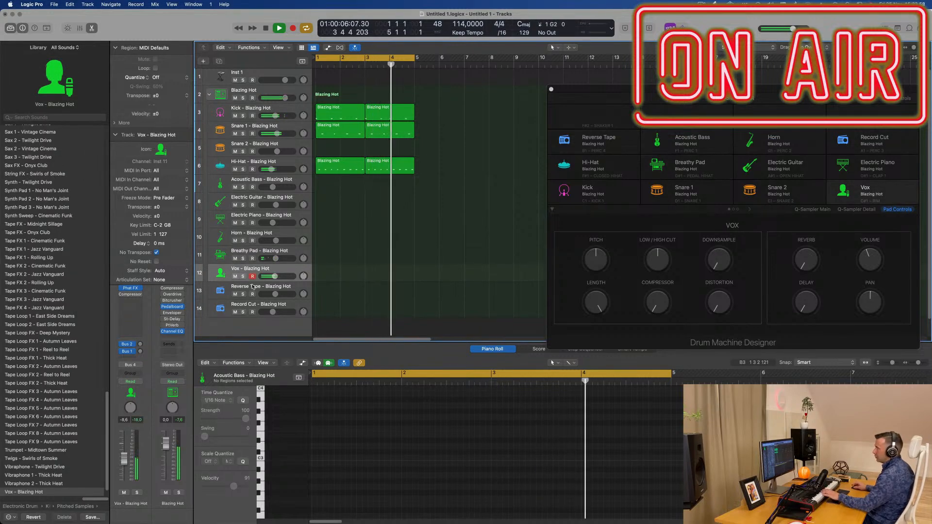
{"action": "left_click", "coordinate": [251, 286]}
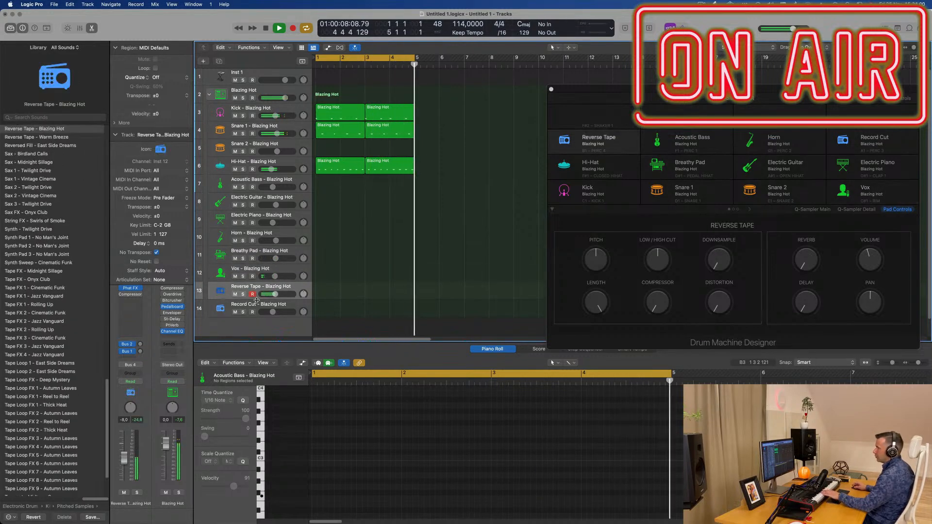
{"action": "left_click", "coordinate": [255, 305]}
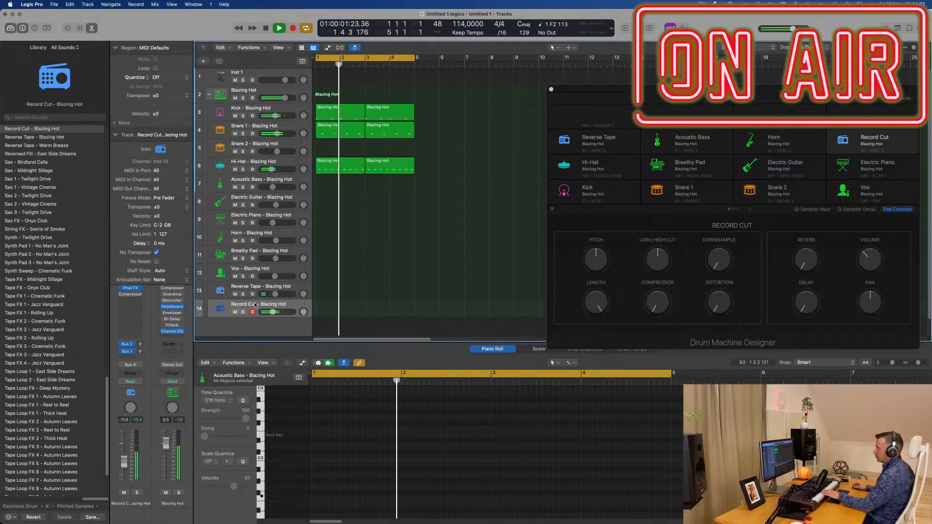
{"action": "left_click", "coordinate": [255, 288]}
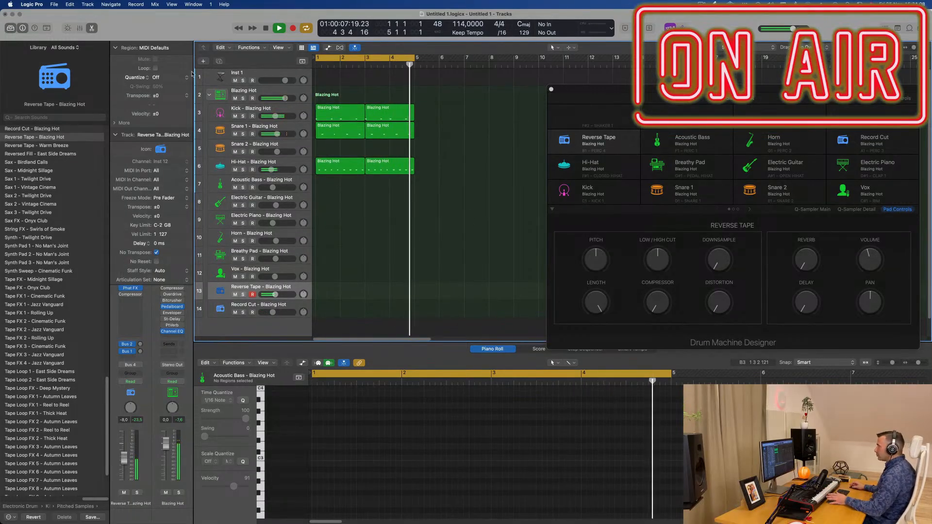
Step: Select the Inst 1 track, increase its track height and restart playback
{"action": "left_click", "coordinate": [265, 74]}
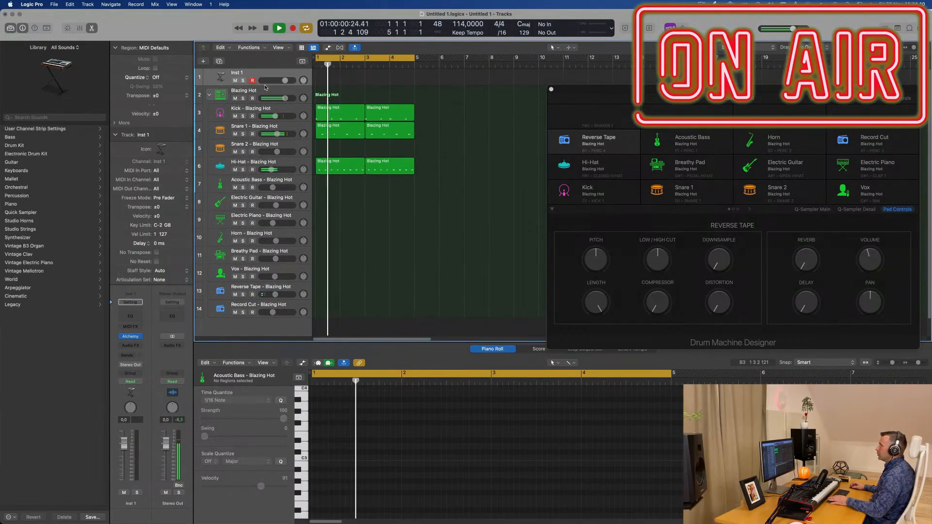
{"action": "left_click_drag", "start_coordinate": [263, 86], "coordinate": [263, 110]}
{"action": "key", "text": "space"}
{"action": "key", "text": "space"}
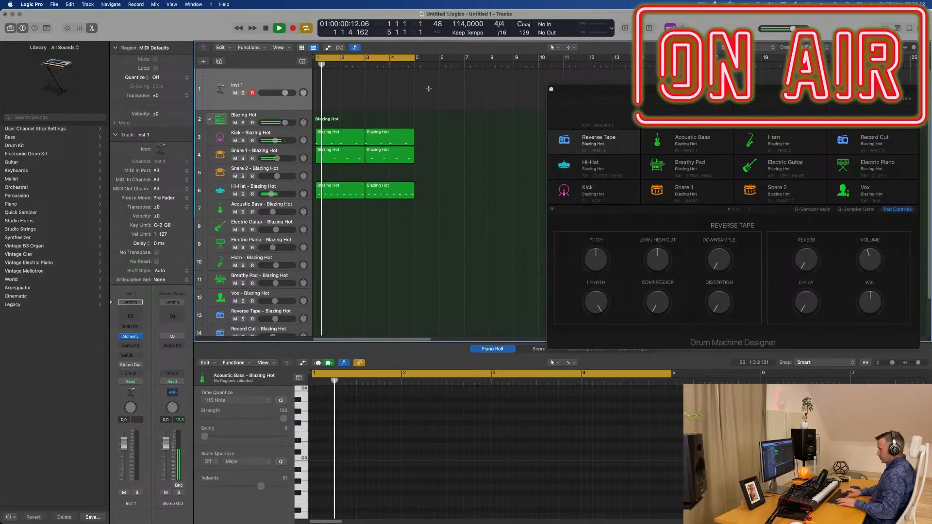
Step: Repeat the Kick, Snare 1 and Hi-Hat regions up to bar 17, moving the Drum Machine Designer window aside
{"action": "key", "text": "ctrl+super+r"}
{"action": "key", "text": "ctrl+super+r"}
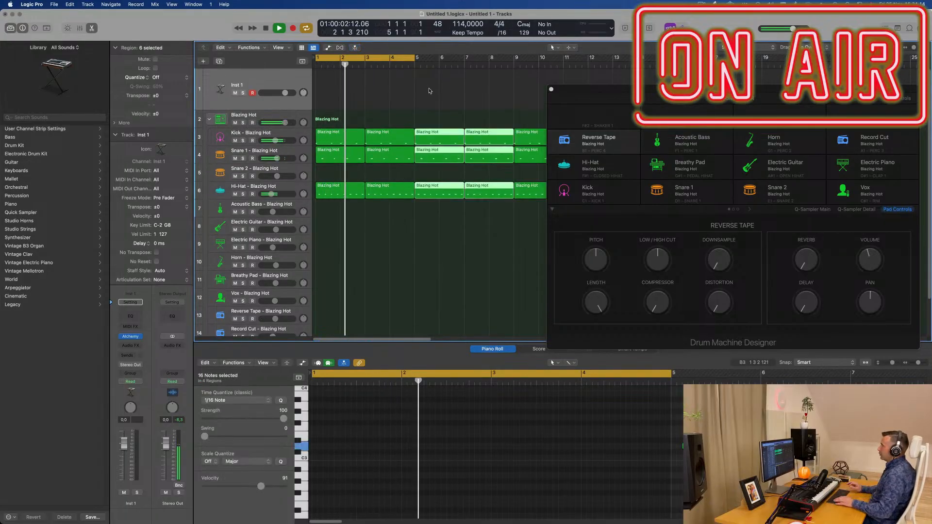
{"action": "left_click_drag", "start_coordinate": [582, 91], "coordinate": [724, 98]}
{"action": "scroll", "coordinate": [486, 102], "scroll_direction": "down", "scroll_amount": 3}
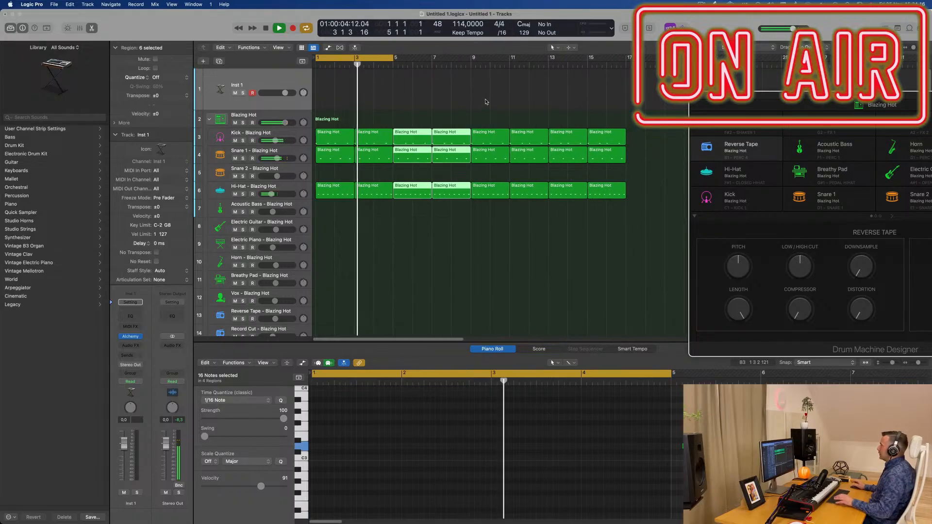
Step: Copy the first Kick region onto the Inst 1 track and lengthen its four notes
{"action": "left_click", "coordinate": [340, 132]}
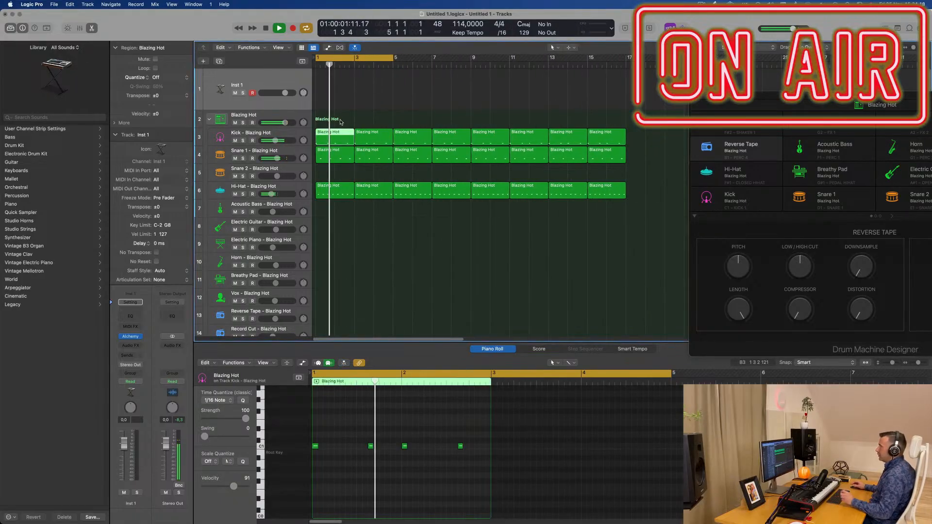
{"action": "left_click_drag", "start_coordinate": [334, 133], "coordinate": [334, 94]}
{"action": "key", "text": "space"}
{"action": "key", "text": "space"}
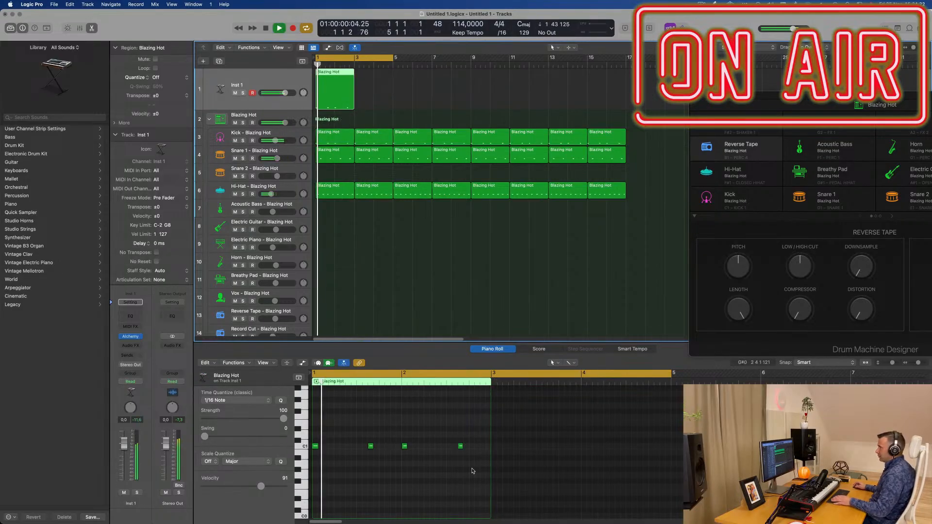
{"action": "left_click_drag", "start_coordinate": [472, 455], "coordinate": [324, 450]}
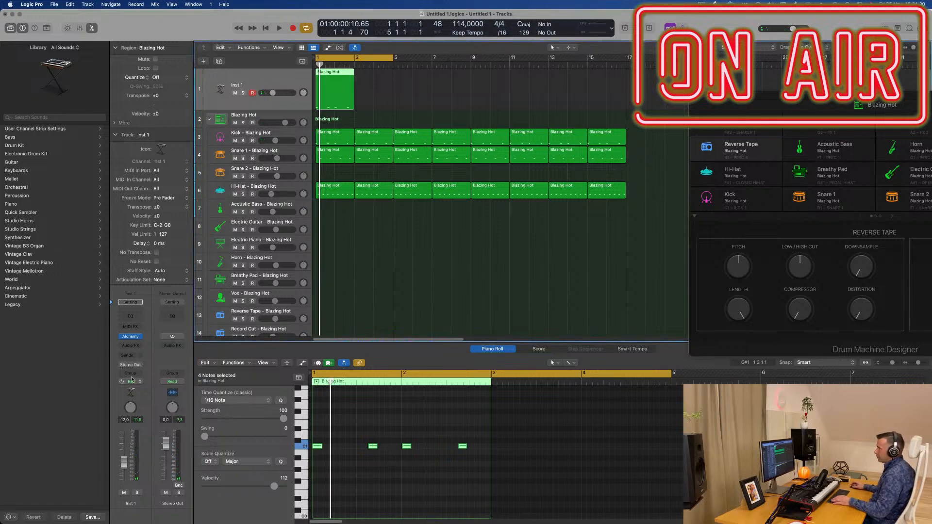
Step: Open Alchemy on the Inst 1 track, move its window clear of the notes, and load the Zeal synth preset
{"action": "left_click", "coordinate": [139, 337]}
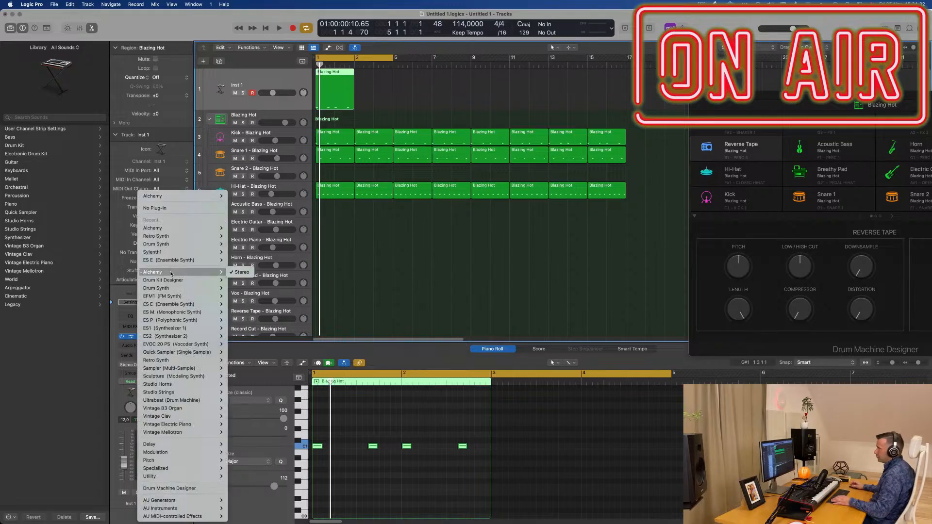
{"action": "left_click", "coordinate": [89, 356]}
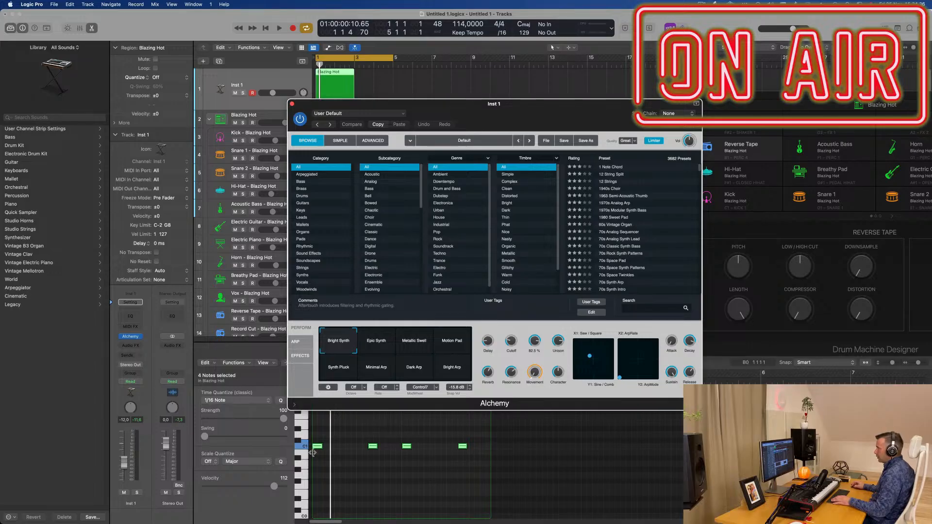
{"action": "left_click_drag", "start_coordinate": [315, 439], "coordinate": [502, 462]}
{"action": "left_click_drag", "start_coordinate": [524, 109], "coordinate": [690, 75]}
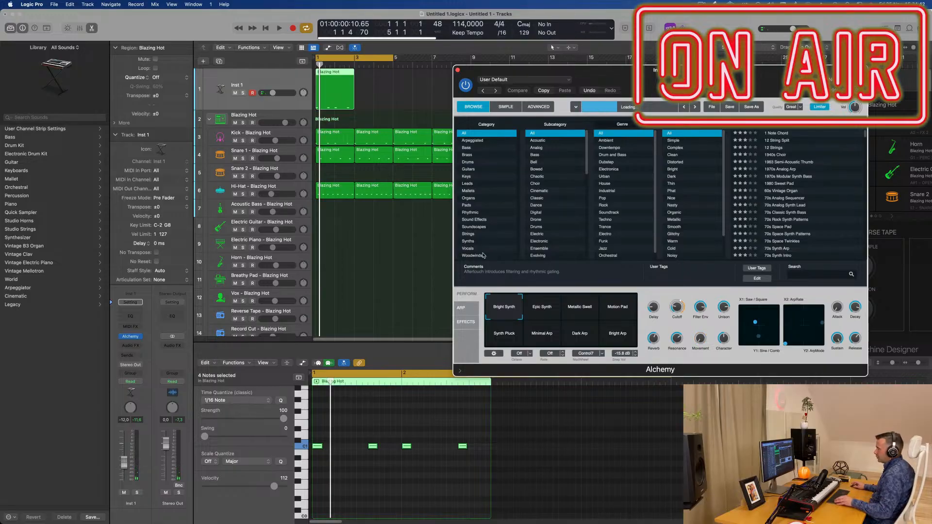
{"action": "key", "text": "alt+Up"}
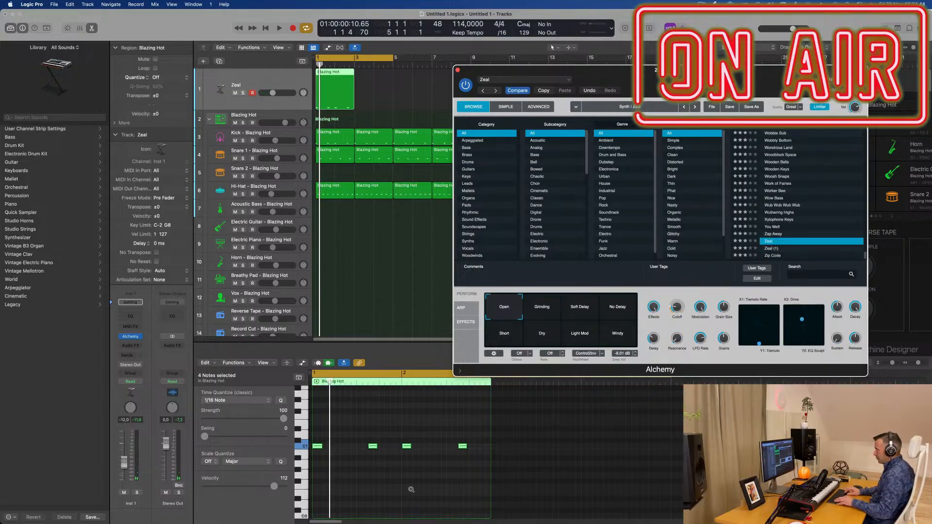
Step: Transpose the four bass notes up to F1 and move the Alchemy window aside
{"action": "left_click", "coordinate": [411, 491]}
{"action": "key", "text": "alt+Up"}
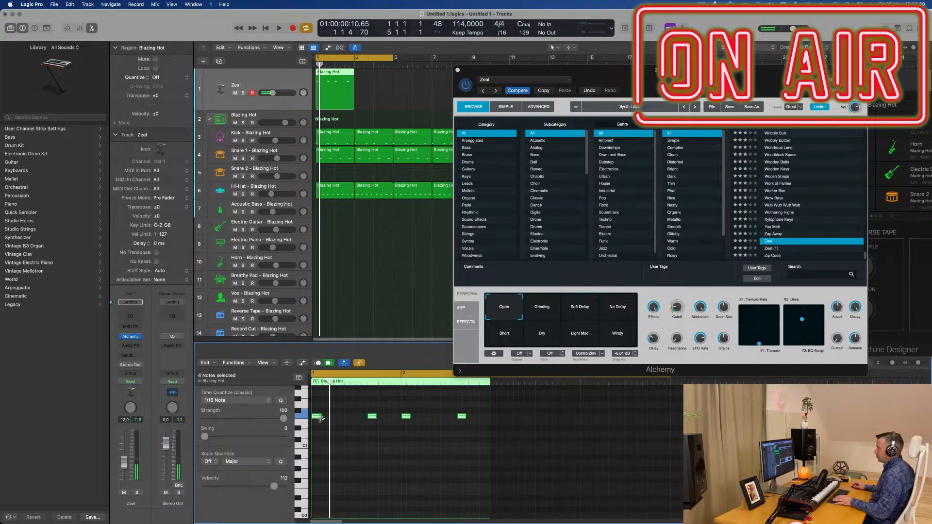
{"action": "left_click_drag", "start_coordinate": [682, 70], "coordinate": [478, 15]}
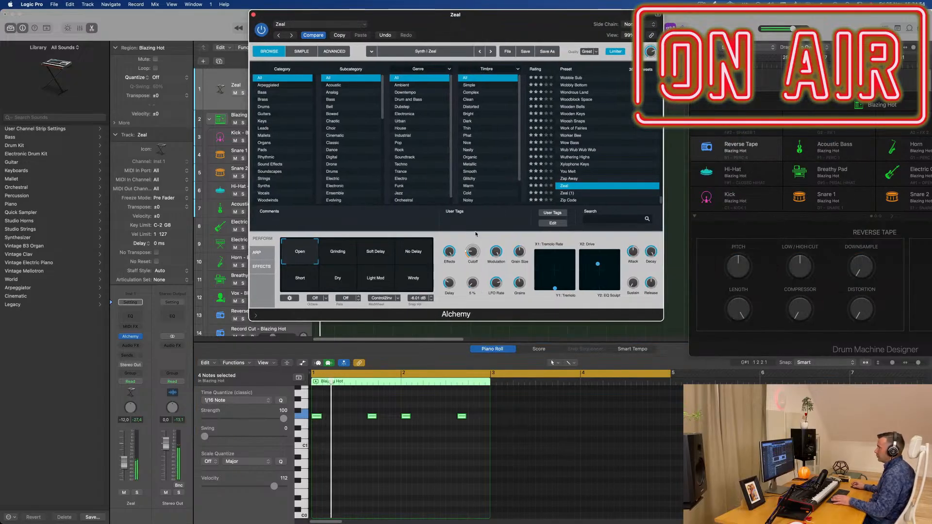
{"action": "left_click_drag", "start_coordinate": [491, 21], "coordinate": [750, 31]}
Step: Select all the Kick, Snare 1 and Hi-Hat regions and play the beat with the bass line
{"action": "key", "text": "space"}
{"action": "left_click", "coordinate": [331, 217]}
{"action": "key", "text": "super+Left"}
{"action": "left_click_drag", "start_coordinate": [329, 128], "coordinate": [507, 224]}
{"action": "left_click_drag", "start_coordinate": [548, 26], "coordinate": [668, 37]}
{"action": "left_click_drag", "start_coordinate": [333, 120], "coordinate": [611, 212]}
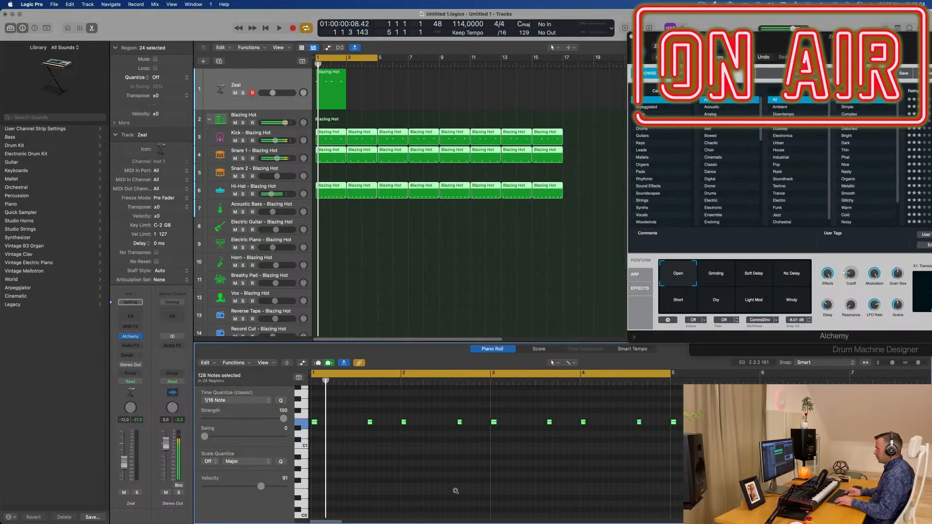
{"action": "key", "text": "space"}
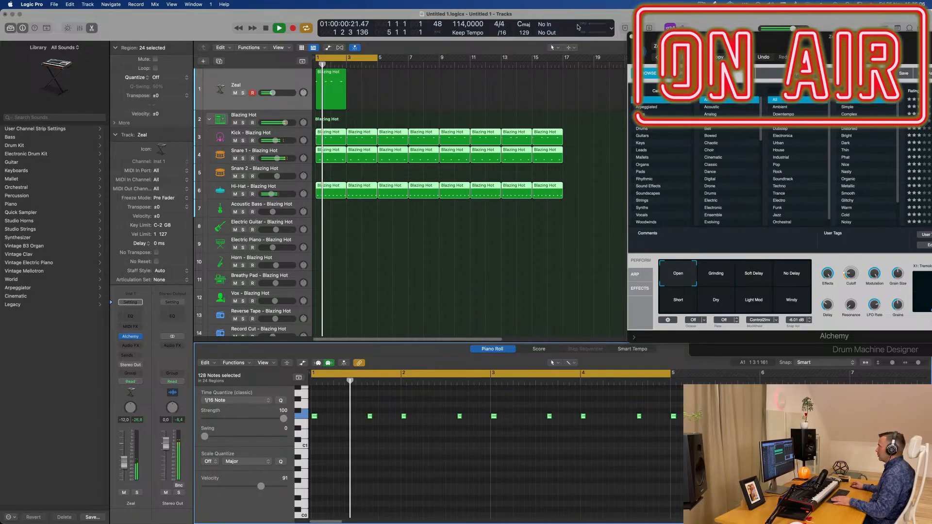
{"action": "left_click_drag", "start_coordinate": [815, 48], "coordinate": [429, 154]}
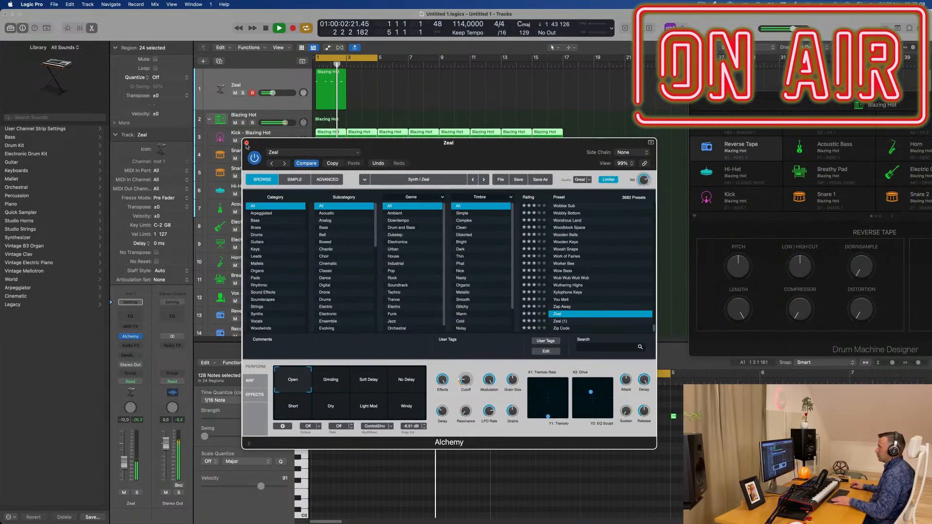
Step: Close the Alchemy window, select the Zeal track and restart playback
{"action": "left_click", "coordinate": [246, 143]}
{"action": "key", "text": "space"}
{"action": "key", "text": "space"}
{"action": "left_click", "coordinate": [262, 86]}
{"action": "key", "text": "space"}
{"action": "key", "text": "space"}
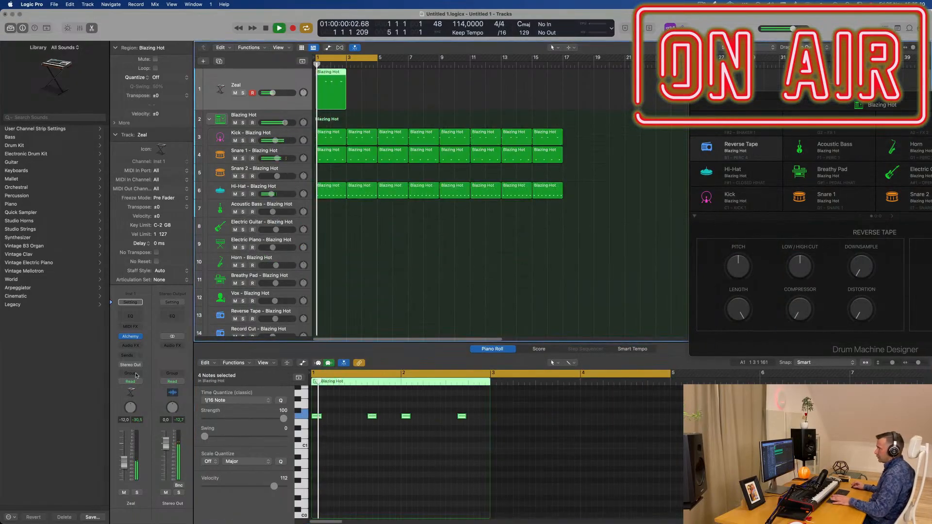
Step: Reopen Alchemy and audition Zeal's No Delay and Light Mod performance variations during playback
{"action": "left_click", "coordinate": [130, 339]}
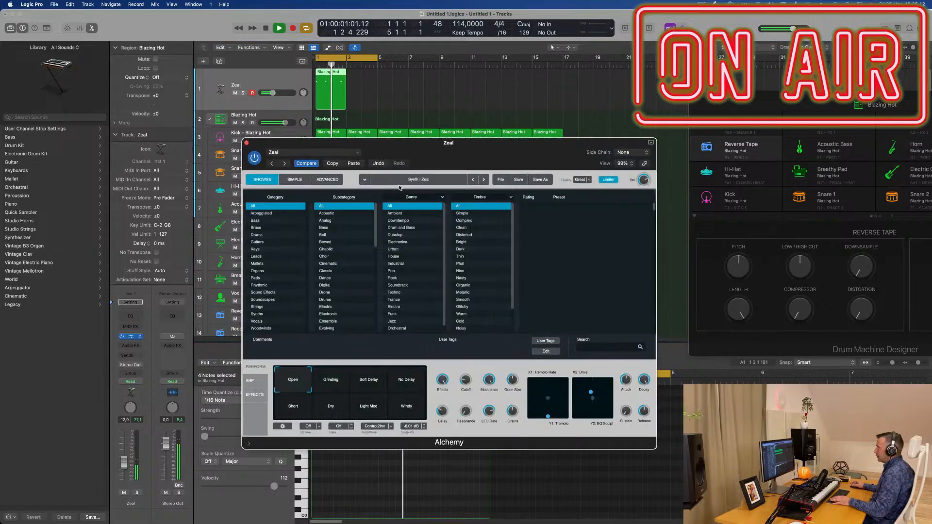
{"action": "left_click_drag", "start_coordinate": [531, 149], "coordinate": [560, 113]}
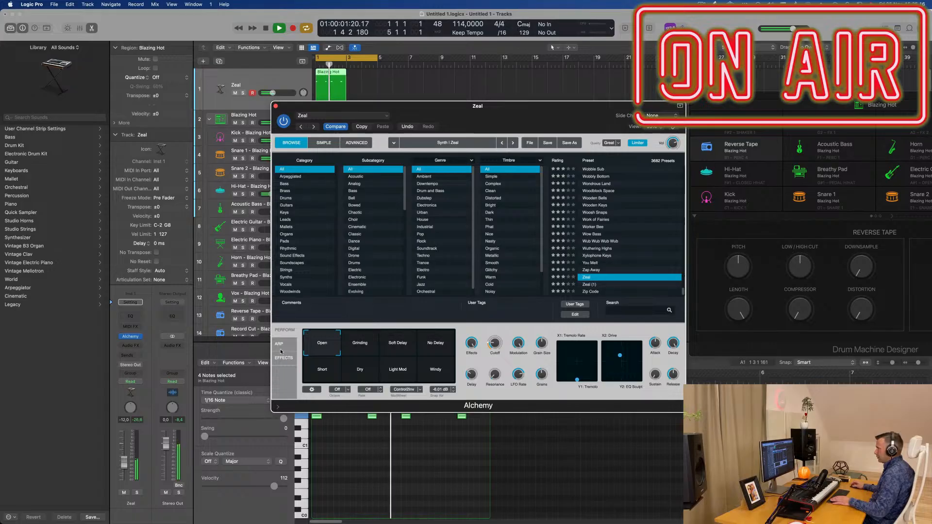
{"action": "left_click", "coordinate": [434, 346]}
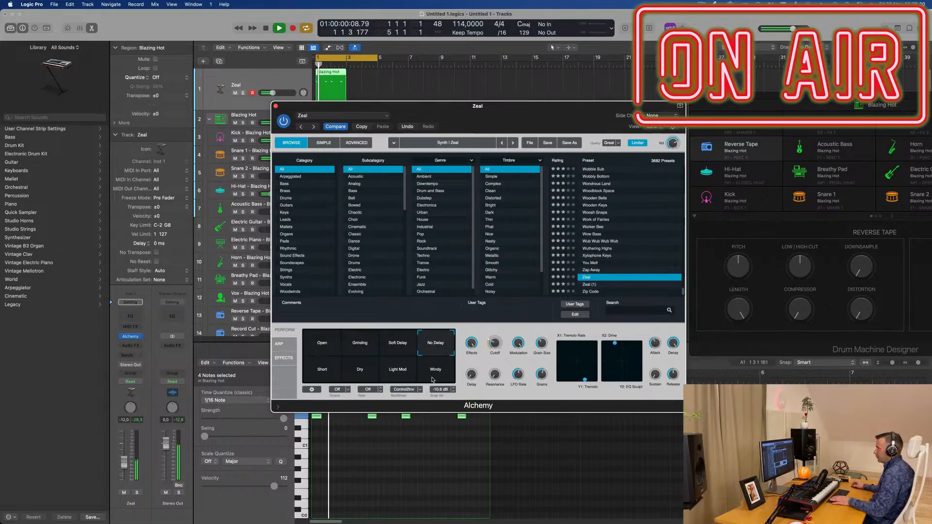
{"action": "left_click", "coordinate": [393, 373]}
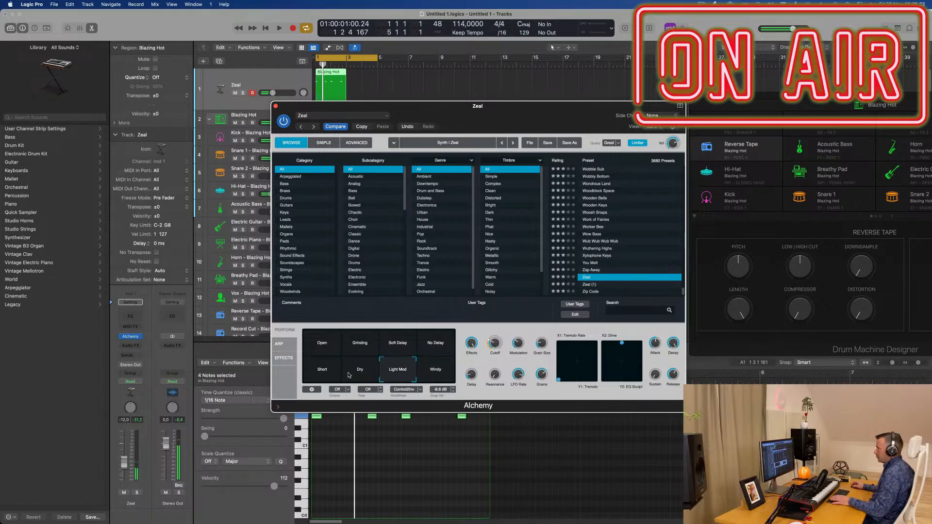
Step: Filter Alchemy's presets to the Bass category and load 80s Synth Pop Bass
{"action": "left_click", "coordinate": [284, 191]}
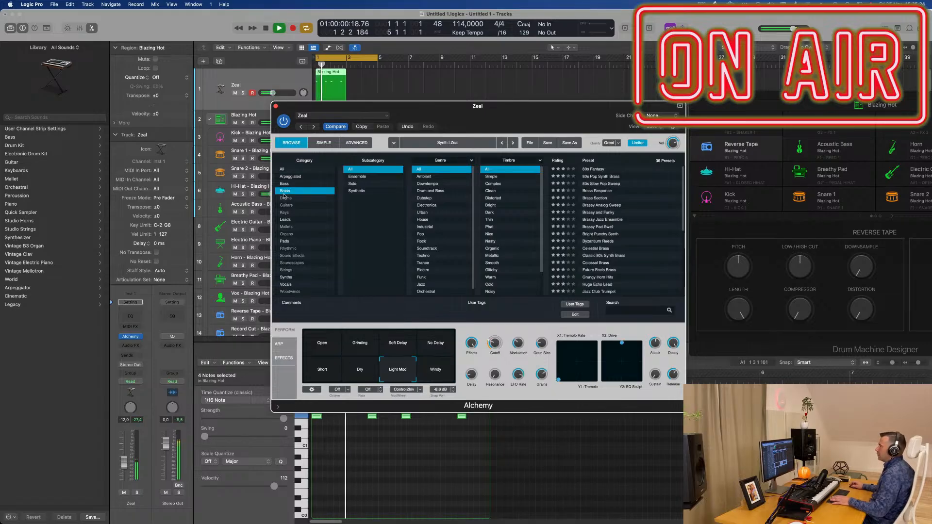
{"action": "key", "text": "space"}
{"action": "scroll", "coordinate": [601, 228], "scroll_direction": "down", "scroll_amount": 3}
{"action": "left_click", "coordinate": [604, 238]}
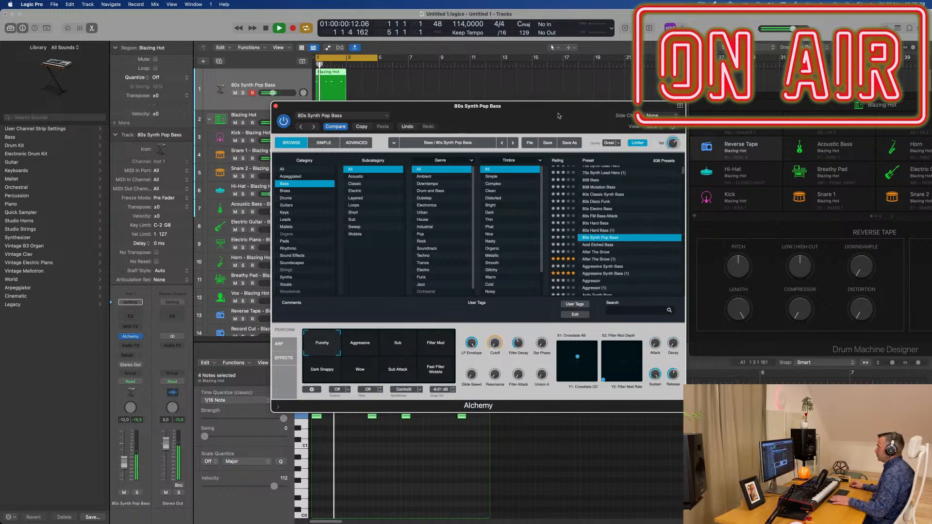
Step: Audition the bass presets After The Snow, Aggressive Synth Bass, Agile Synth Bass and Alloy over the beat
{"action": "left_click_drag", "start_coordinate": [545, 116], "coordinate": [671, 77]}
{"action": "left_click", "coordinate": [735, 214]}
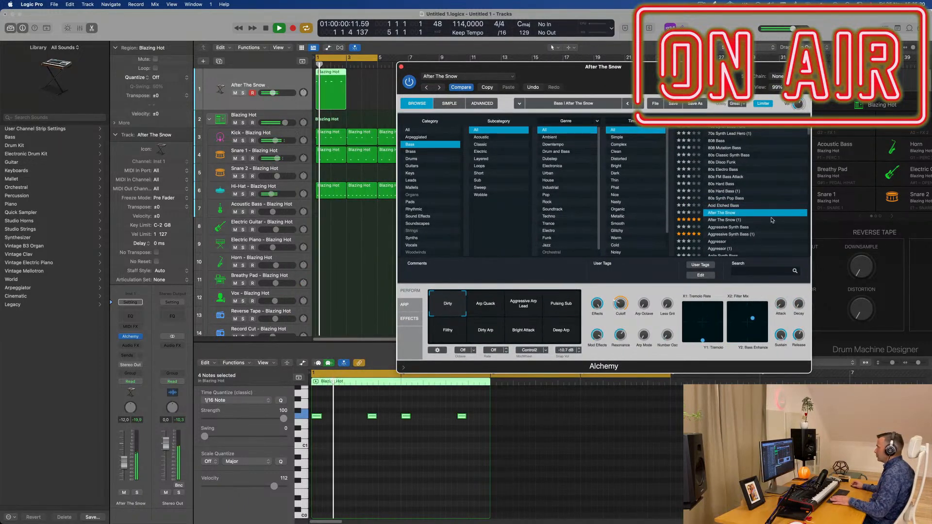
{"action": "scroll", "coordinate": [727, 217], "scroll_direction": "down", "scroll_amount": 1}
{"action": "left_click", "coordinate": [726, 215]}
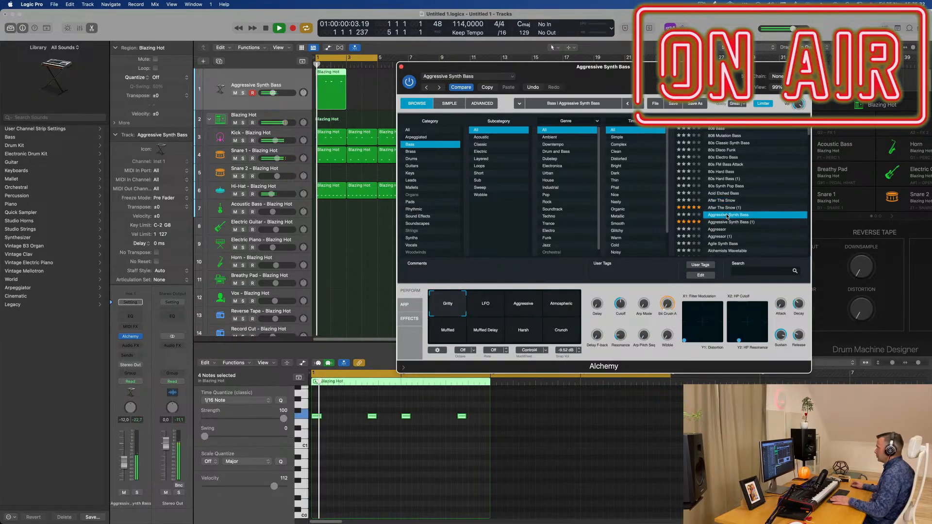
{"action": "scroll", "coordinate": [738, 221], "scroll_direction": "down", "scroll_amount": 3}
{"action": "left_click", "coordinate": [726, 220]}
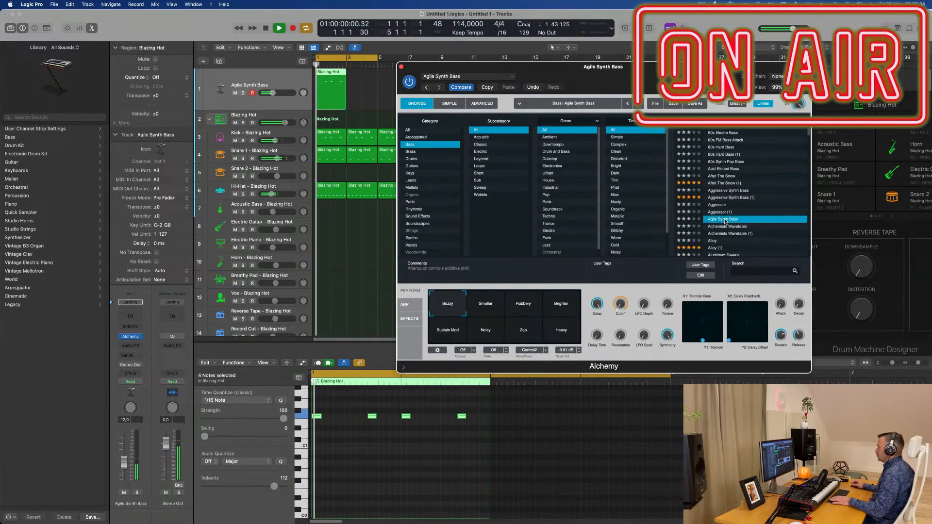
{"action": "scroll", "coordinate": [713, 242], "scroll_direction": "down", "scroll_amount": 3}
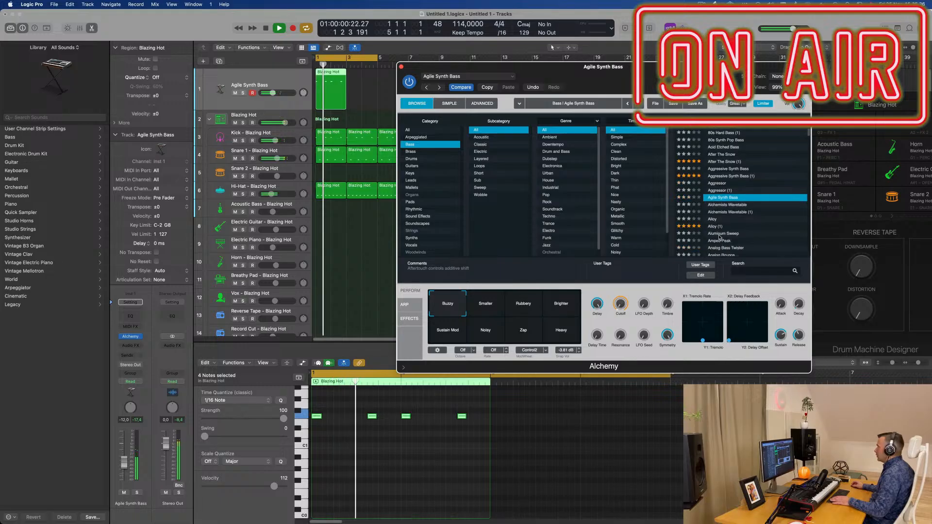
{"action": "left_click", "coordinate": [713, 242]}
{"action": "left_click", "coordinate": [723, 220]}
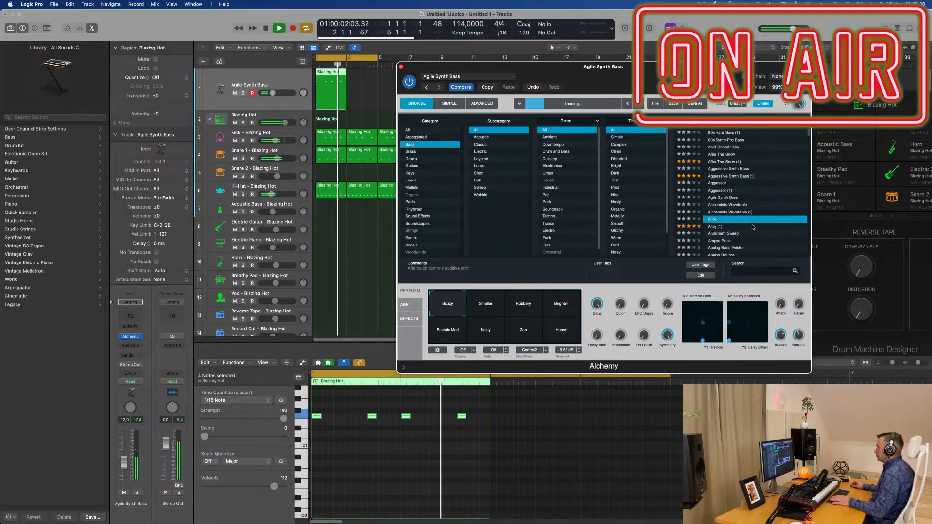
Step: Load the Analog Bounce bass preset for the bass track
{"action": "scroll", "coordinate": [737, 226], "scroll_direction": "down", "scroll_amount": 4}
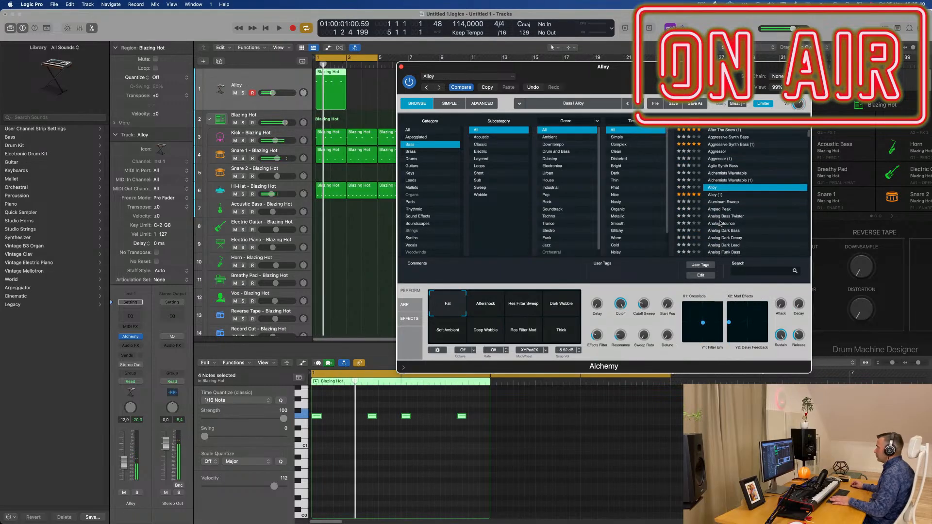
{"action": "left_click", "coordinate": [720, 224]}
{"action": "scroll", "coordinate": [742, 221], "scroll_direction": "down", "scroll_amount": 2}
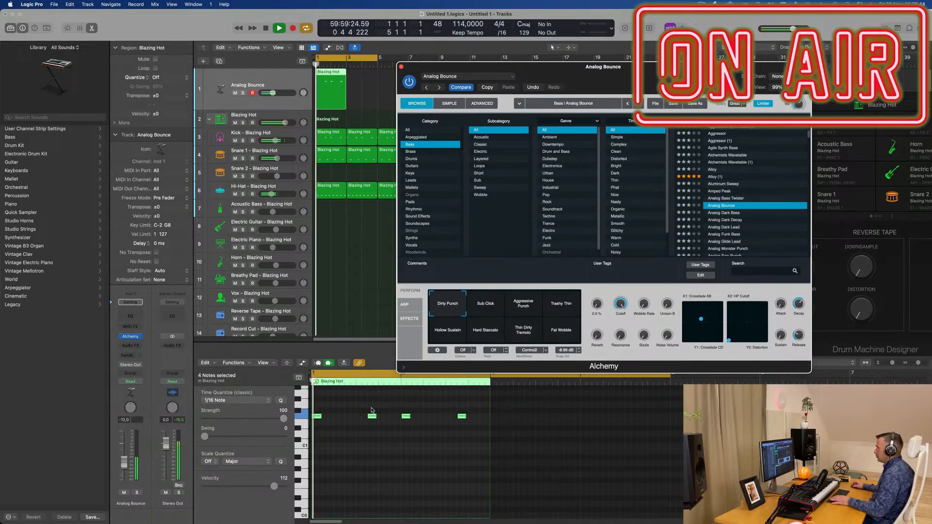
Step: Lengthen the four bass notes to 0 0 3 0 and choose Analog Bounce's Sub Click variation
{"action": "left_click_drag", "start_coordinate": [320, 415], "coordinate": [328, 418]}
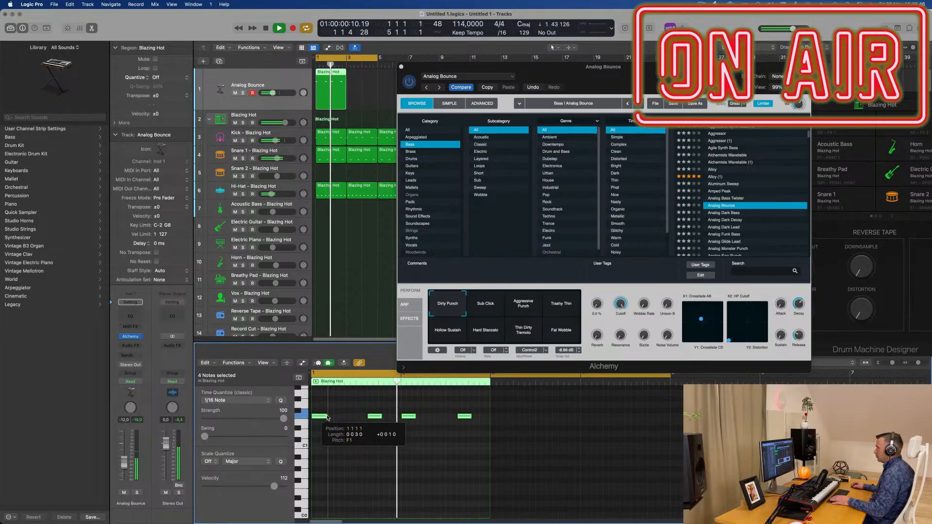
{"action": "left_click", "coordinate": [485, 303]}
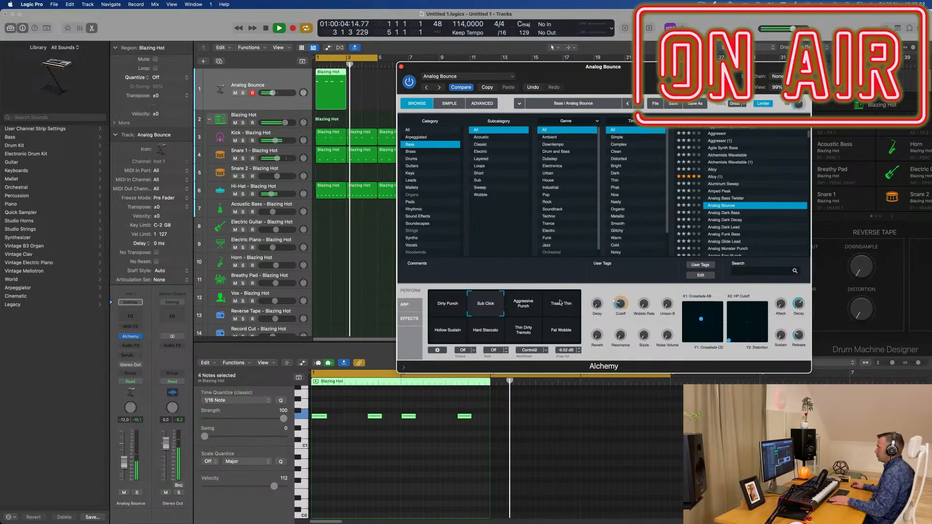
Step: Repeat the Analog Bounce region up to bar 17 and extend the cycle range to bar 17
{"action": "left_click_drag", "start_coordinate": [514, 67], "coordinate": [463, 208]}
{"action": "left_click", "coordinate": [415, 93]}
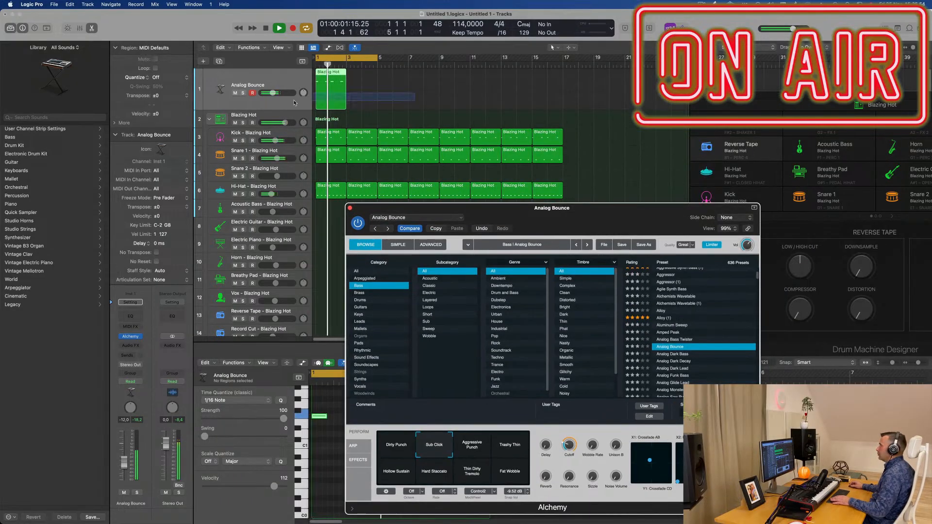
{"action": "left_click", "coordinate": [294, 103]}
{"action": "key", "text": "super+r"}
{"action": "key", "text": "super+r"}
{"action": "key", "text": "super+r"}
{"action": "key", "text": "super+r"}
{"action": "key", "text": "super+r"}
{"action": "key", "text": "super+r"}
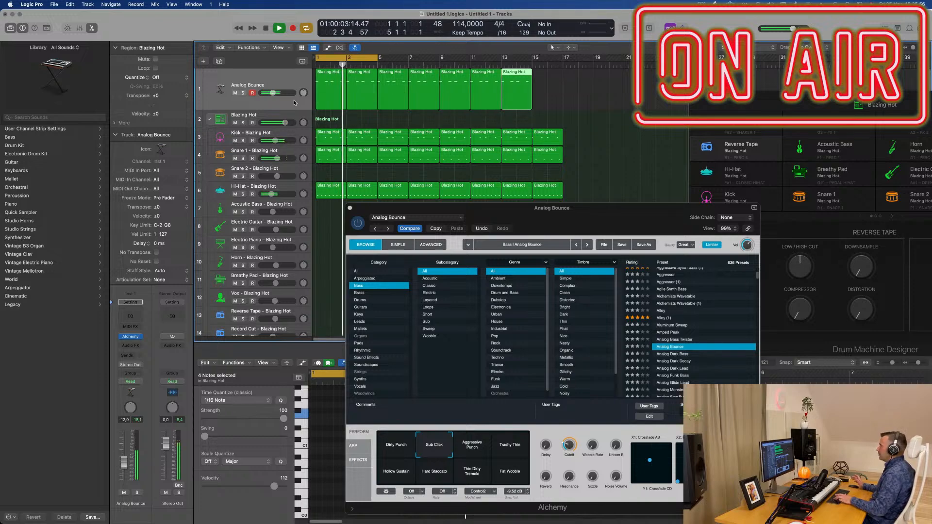
{"action": "key", "text": "super+r"}
{"action": "left_click_drag", "start_coordinate": [378, 57], "coordinate": [563, 57]}
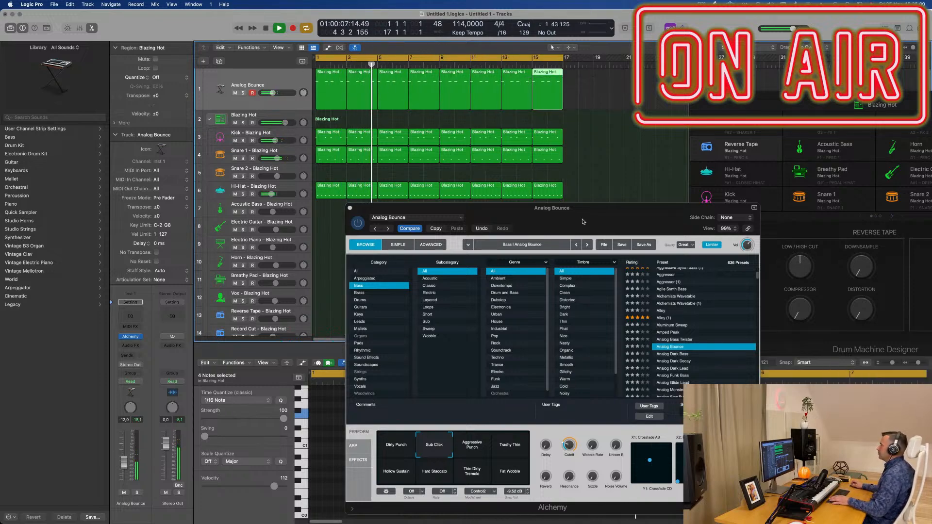
Step: Create a new empty track with the bass track's duplicate settings directly below it
{"action": "left_click_drag", "start_coordinate": [579, 226], "coordinate": [655, 372]}
{"action": "left_click", "coordinate": [225, 73]}
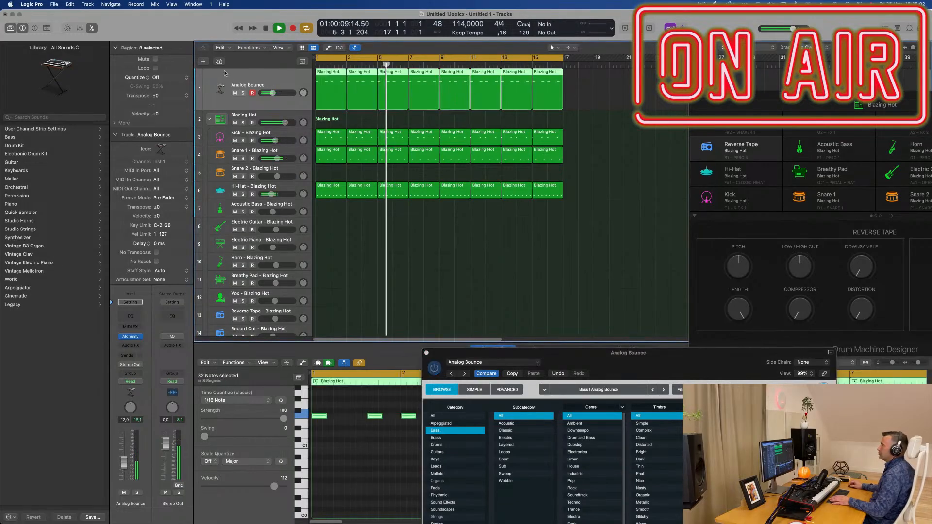
{"action": "key", "text": "super+d"}
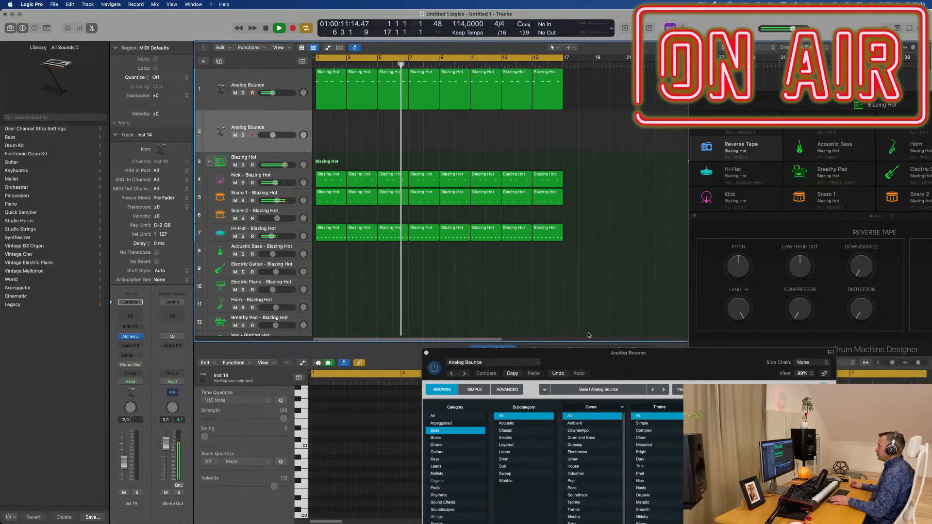
{"action": "left_click_drag", "start_coordinate": [630, 355], "coordinate": [551, 204]}
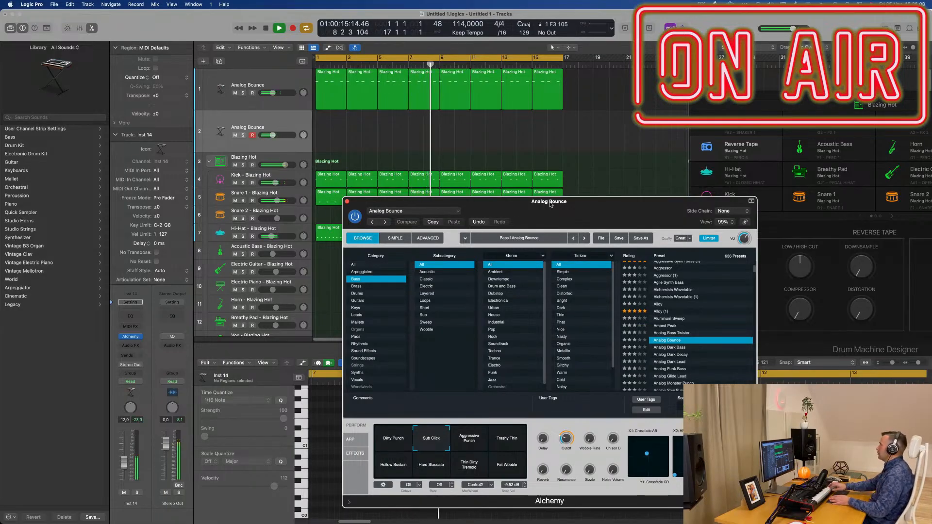
Step: Select the empty second Analog Bounce track and create a third track from its duplicate settings
{"action": "left_click", "coordinate": [293, 126]}
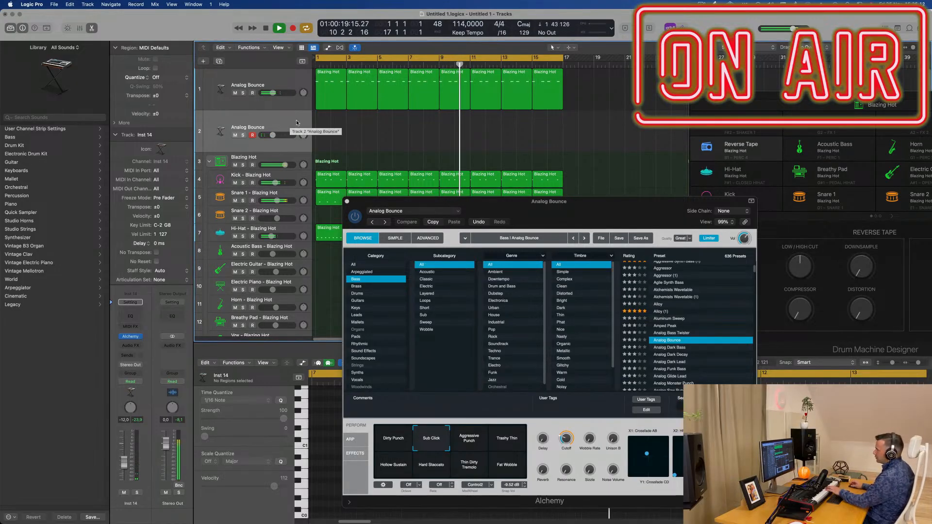
{"action": "left_click_drag", "start_coordinate": [369, 201], "coordinate": [397, 171]}
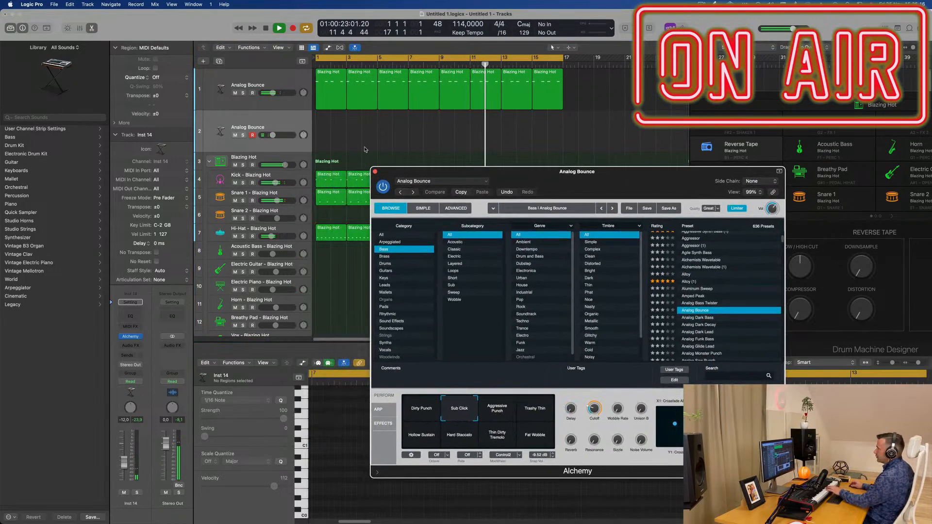
{"action": "left_click", "coordinate": [280, 127]}
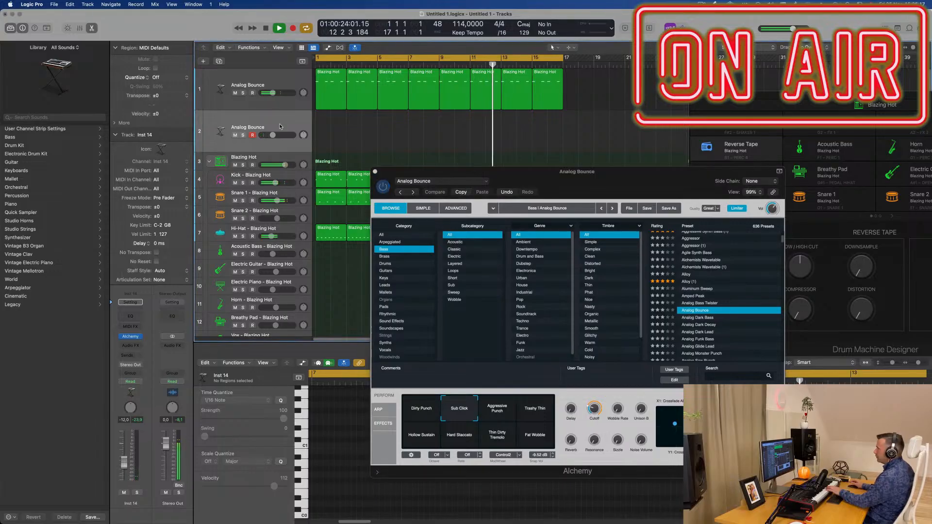
{"action": "left_click", "coordinate": [219, 61]}
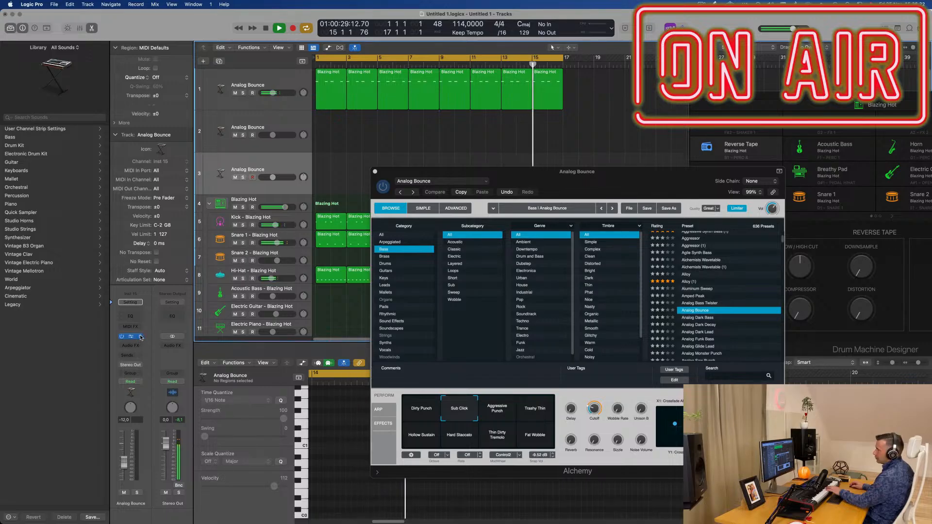
Step: Replace the third track's Alchemy instrument with a stereo Sampler
{"action": "left_click", "coordinate": [141, 337]}
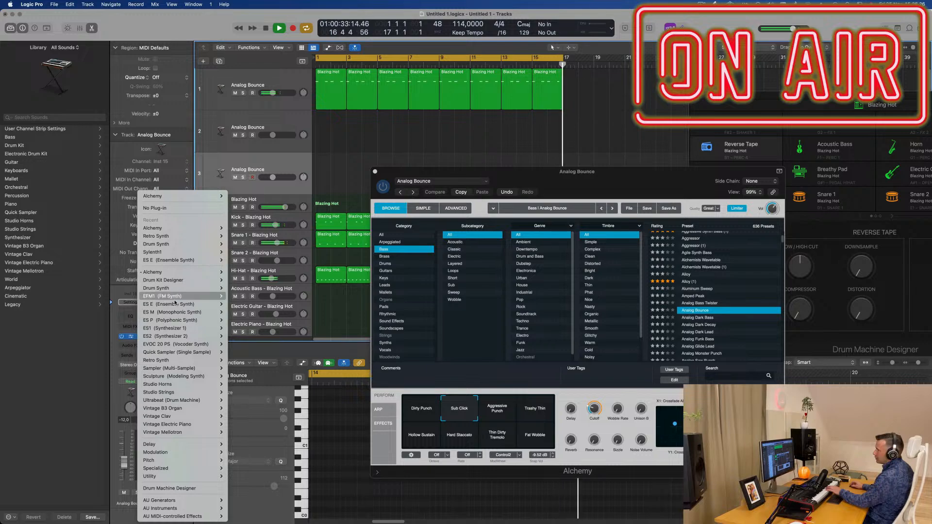
{"action": "mouse_move", "coordinate": [186, 338]}
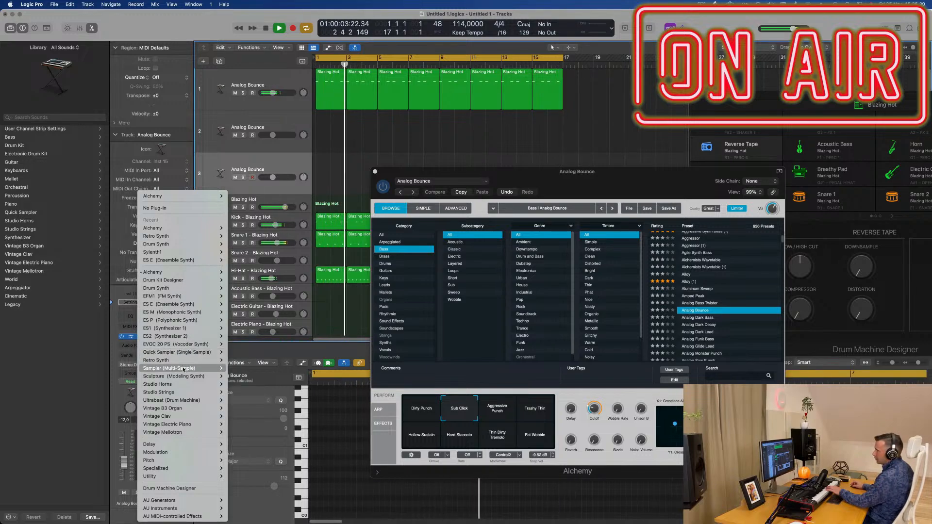
{"action": "mouse_move", "coordinate": [210, 376]}
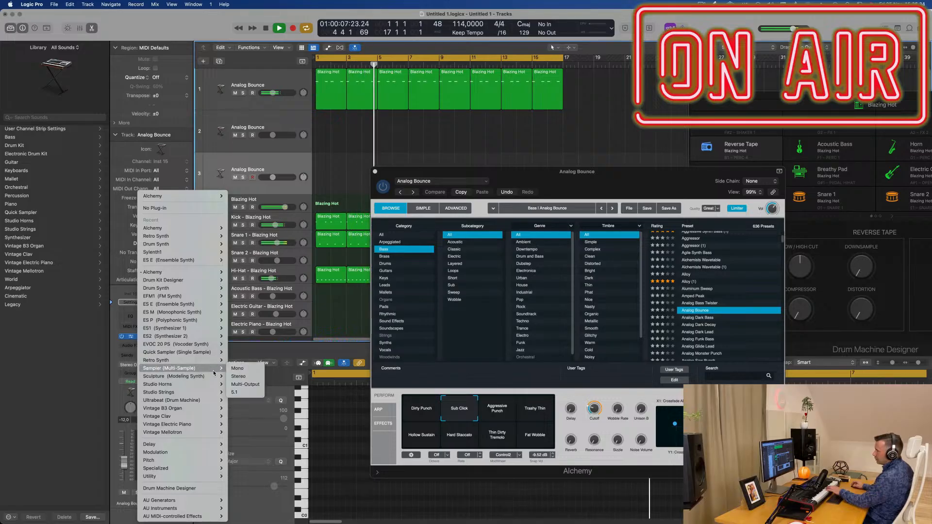
{"action": "left_click", "coordinate": [243, 374]}
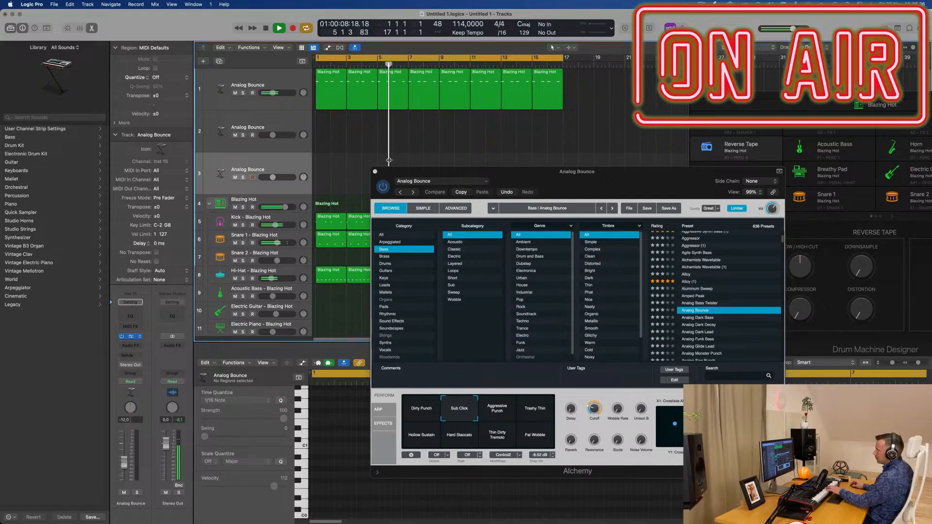
Step: Load the Yamaha Grand Piano preset from Acoustic Pianos in the Sampler
{"action": "left_click_drag", "start_coordinate": [377, 112], "coordinate": [462, 165]}
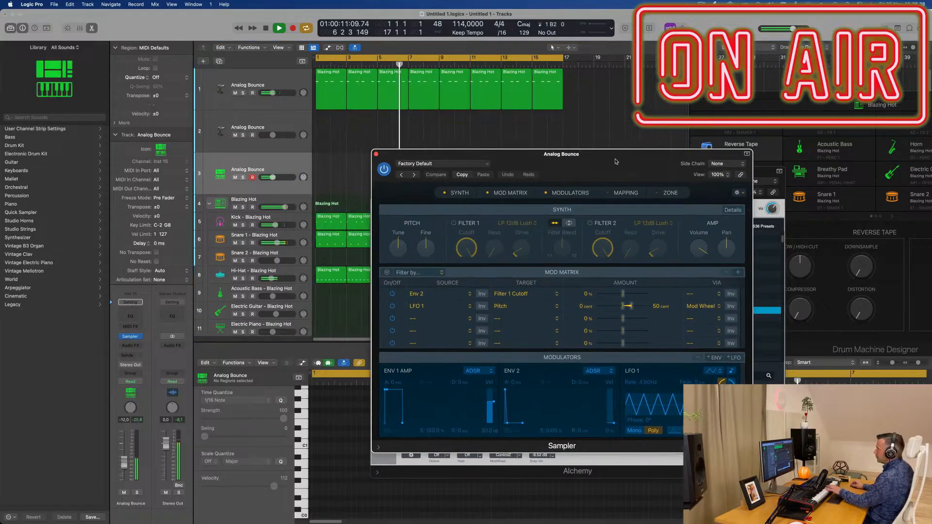
{"action": "left_click", "coordinate": [462, 165]}
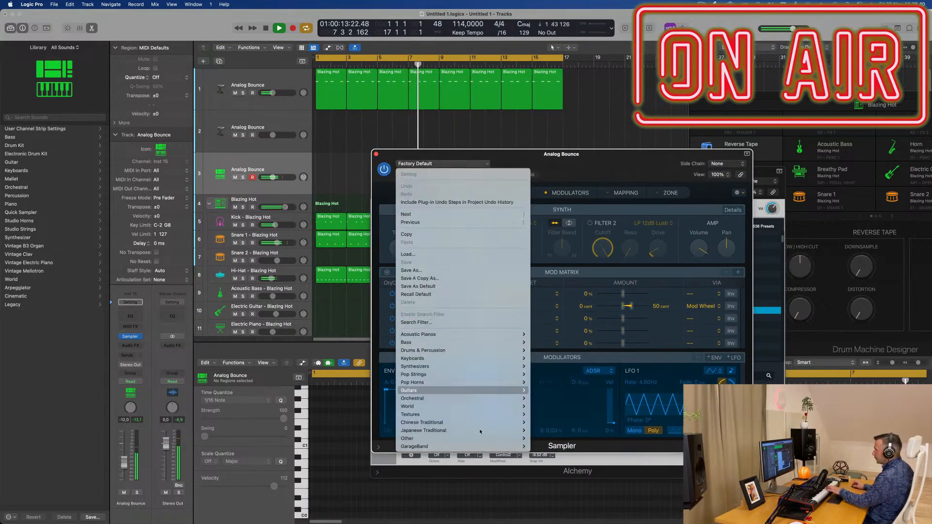
{"action": "mouse_move", "coordinate": [480, 432]}
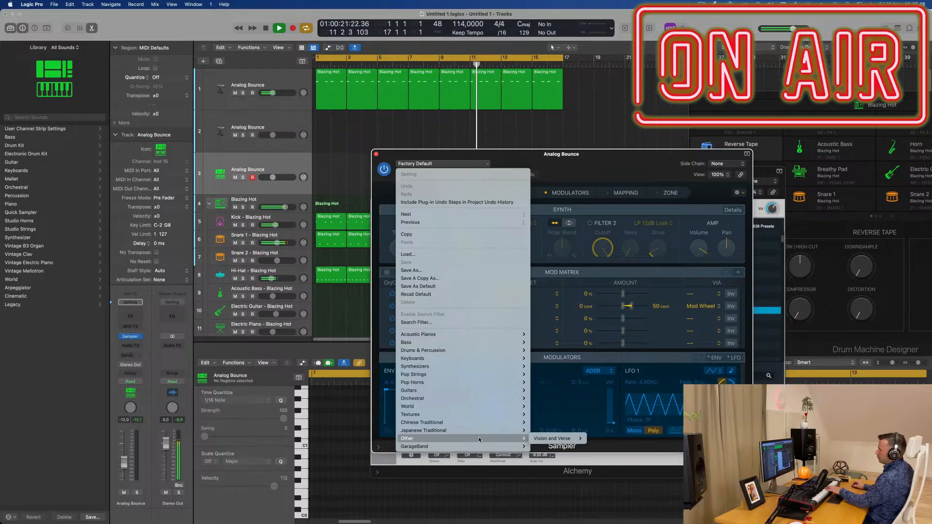
{"action": "mouse_move", "coordinate": [476, 335]}
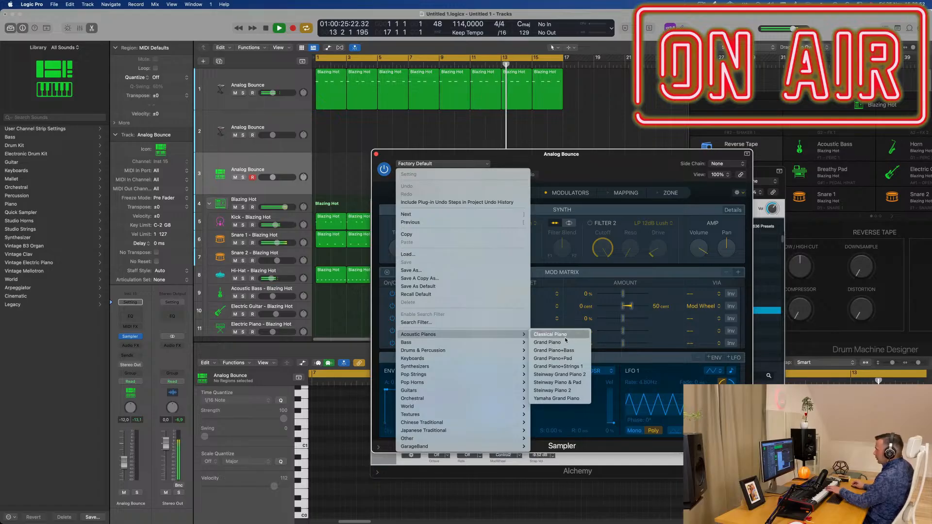
{"action": "left_click", "coordinate": [614, 164]}
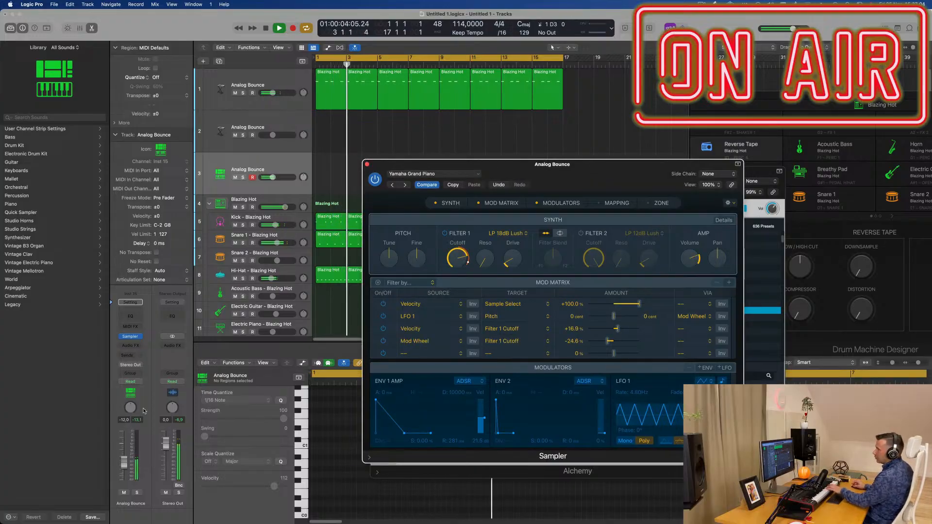
Step: Add a send to Bus 3 on the piano track and insert a stereo SilverVerb on its aux channel
{"action": "left_click", "coordinate": [130, 356]}
{"action": "mouse_move", "coordinate": [132, 368]}
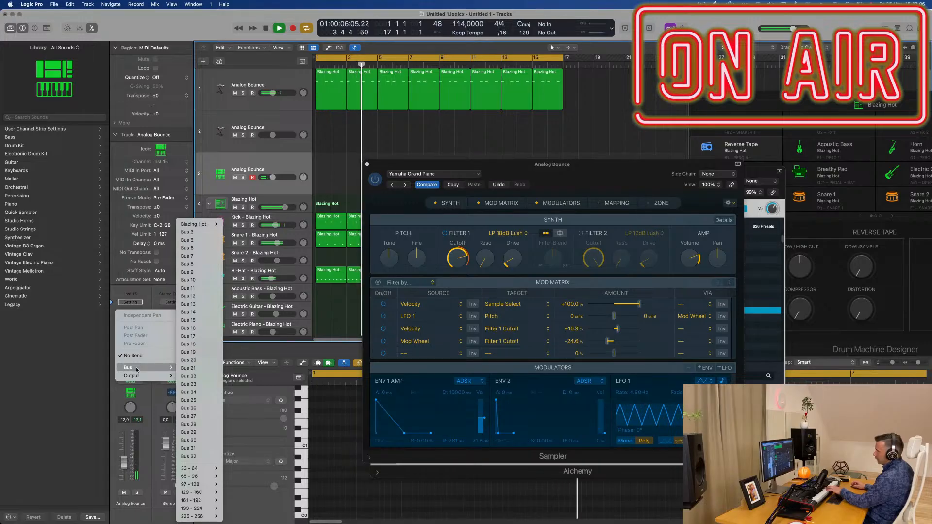
{"action": "left_click", "coordinate": [200, 234]}
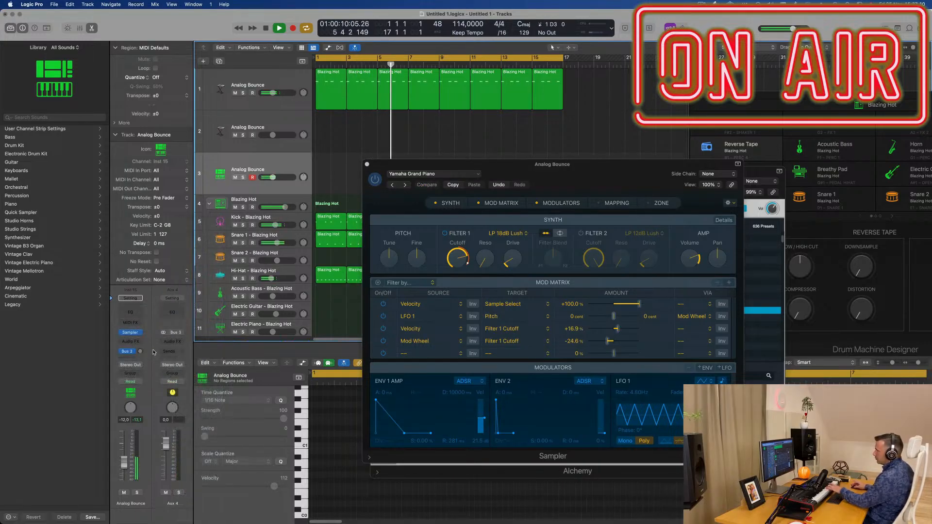
{"action": "left_click", "coordinate": [173, 342]}
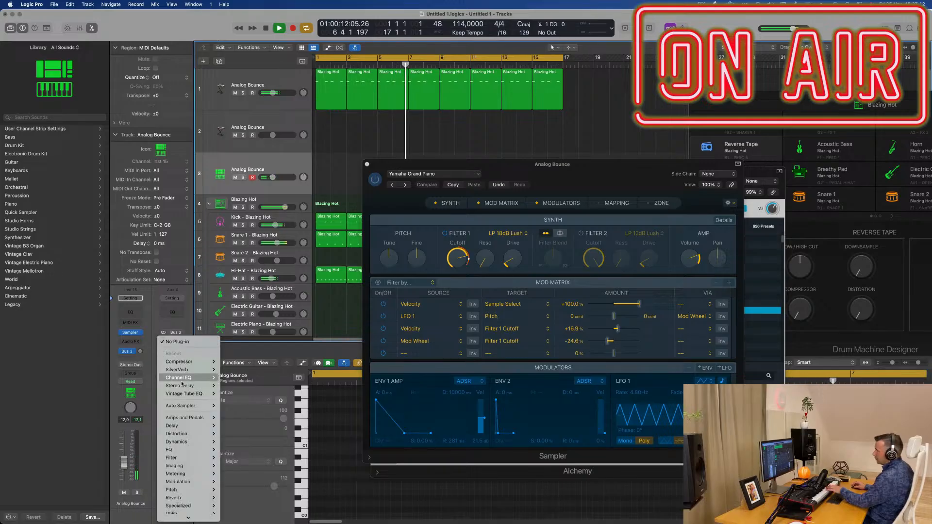
{"action": "mouse_move", "coordinate": [187, 387]}
{"action": "mouse_move", "coordinate": [188, 370]}
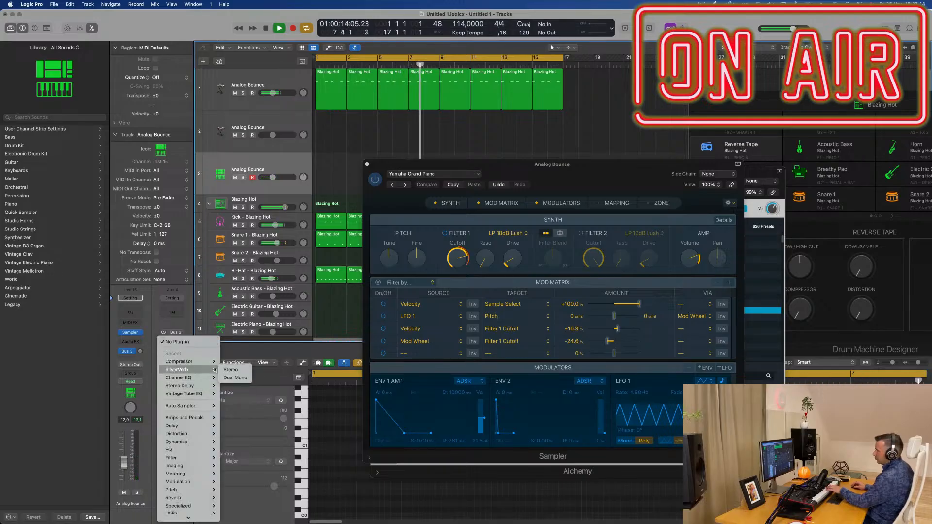
{"action": "left_click", "coordinate": [232, 370]}
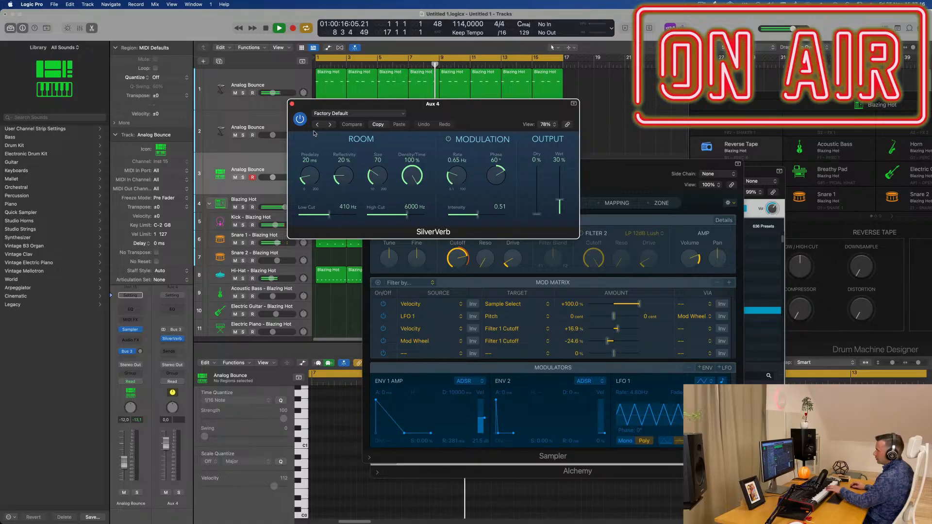
Step: Load the grandiose preset in SilverVerb and adjust the piano track's Bus 3 send level
{"action": "left_click", "coordinate": [394, 114]}
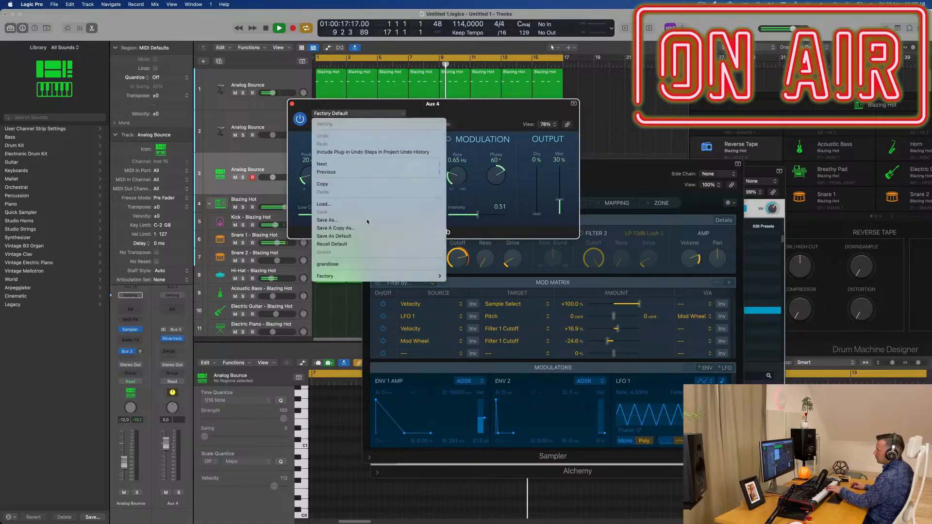
{"action": "left_click", "coordinate": [355, 263]}
{"action": "left_click_drag", "start_coordinate": [502, 118], "coordinate": [681, 152]}
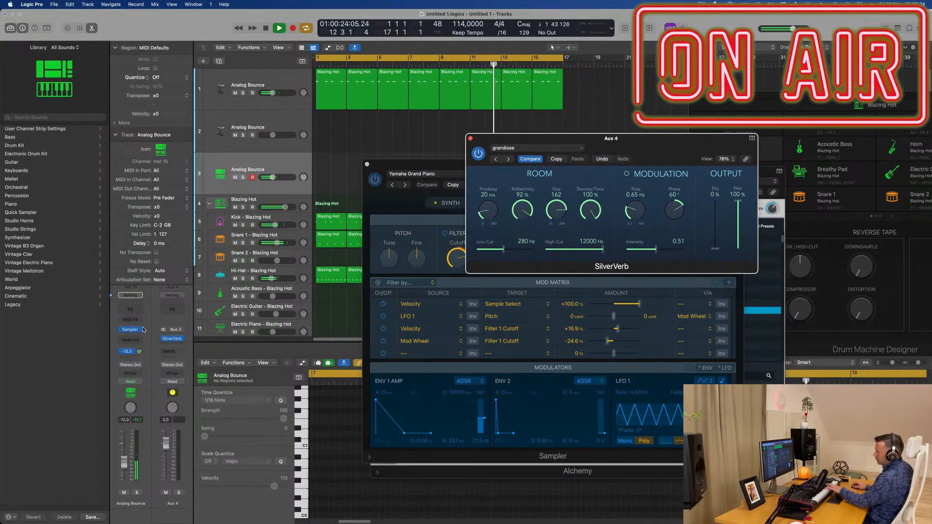
{"action": "left_click_drag", "start_coordinate": [140, 351], "coordinate": [141, 353]}
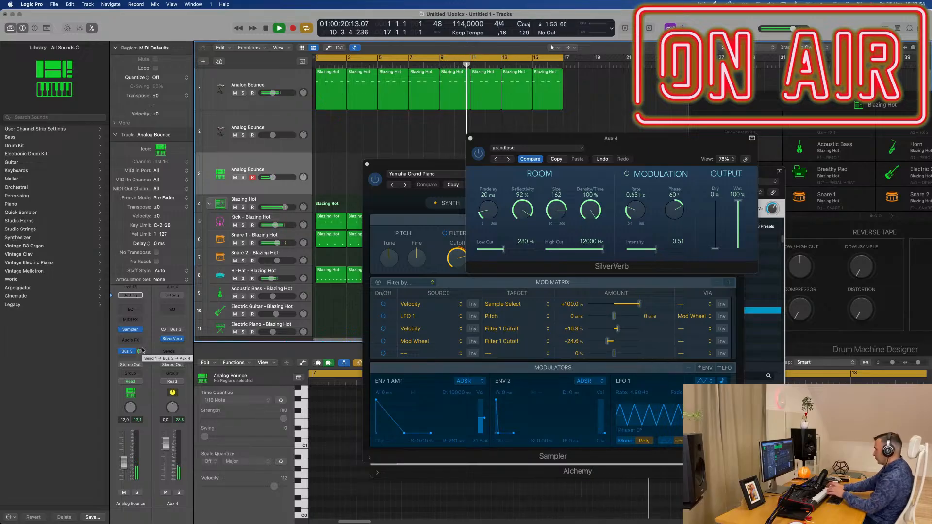
Step: Record a short piano phrase on the third track and move the plug-in windows clear of the track regions
{"action": "key", "text": "r"}
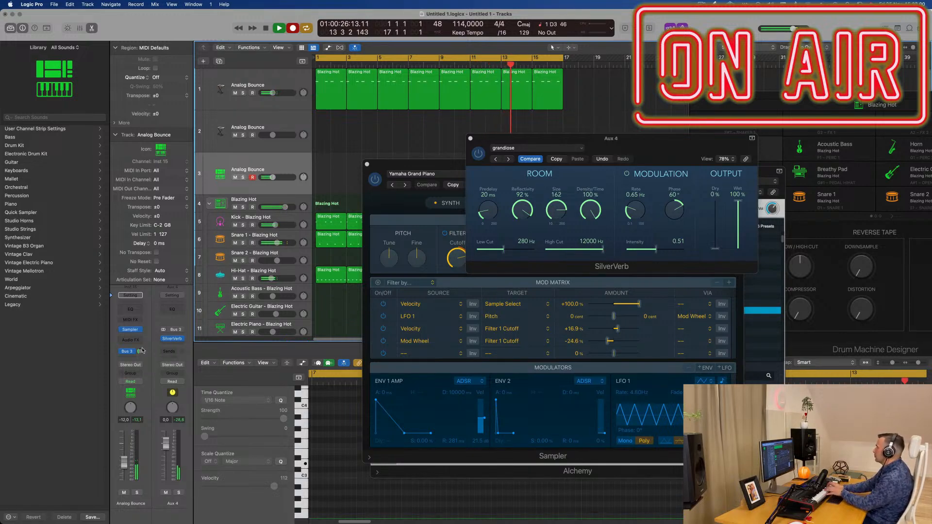
{"action": "key", "text": "space"}
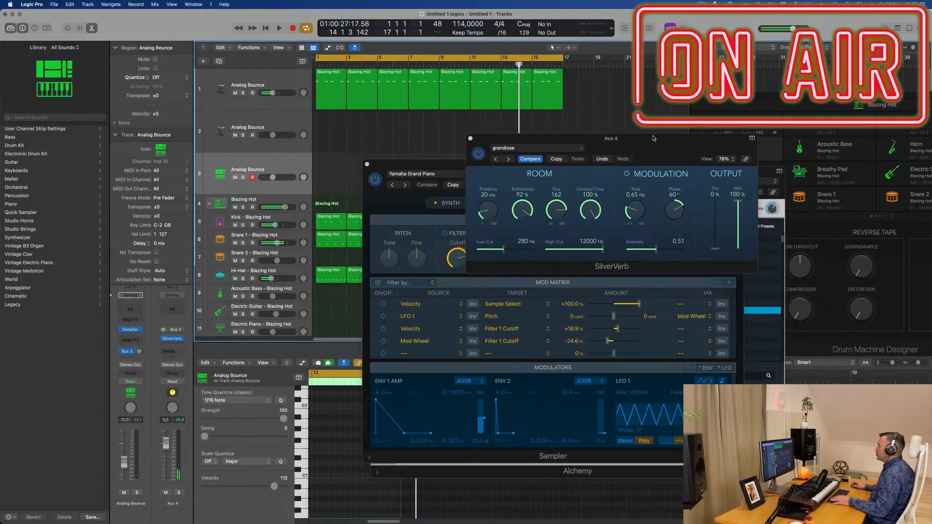
{"action": "left_click_drag", "start_coordinate": [653, 138], "coordinate": [931, 131]}
{"action": "left_click_drag", "start_coordinate": [517, 164], "coordinate": [794, 167]}
{"action": "left_click_drag", "start_coordinate": [485, 155], "coordinate": [331, 169]}
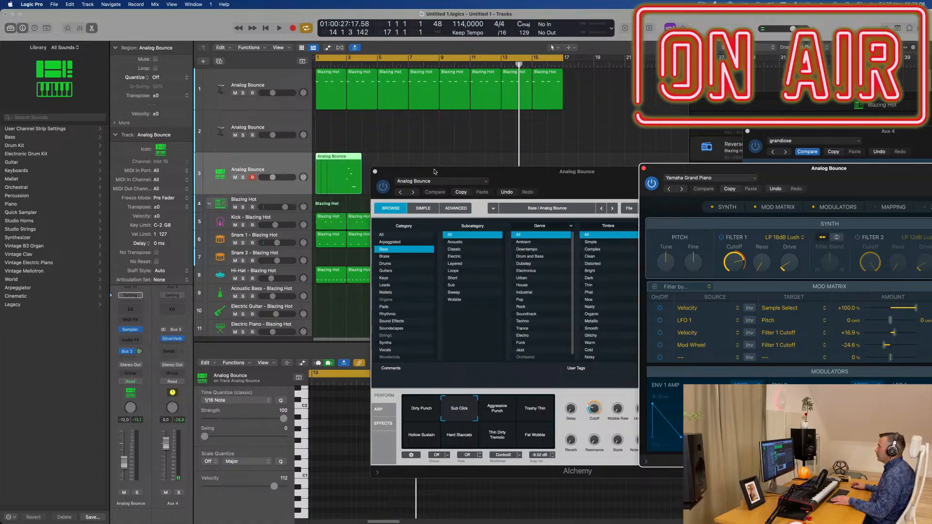
{"action": "left_click_drag", "start_coordinate": [431, 171], "coordinate": [674, 160]}
Step: Divide the recorded piano region at bar 3, delete its first part and move the remainder to bar 1
{"action": "double_click", "coordinate": [347, 157], "text": "super"}
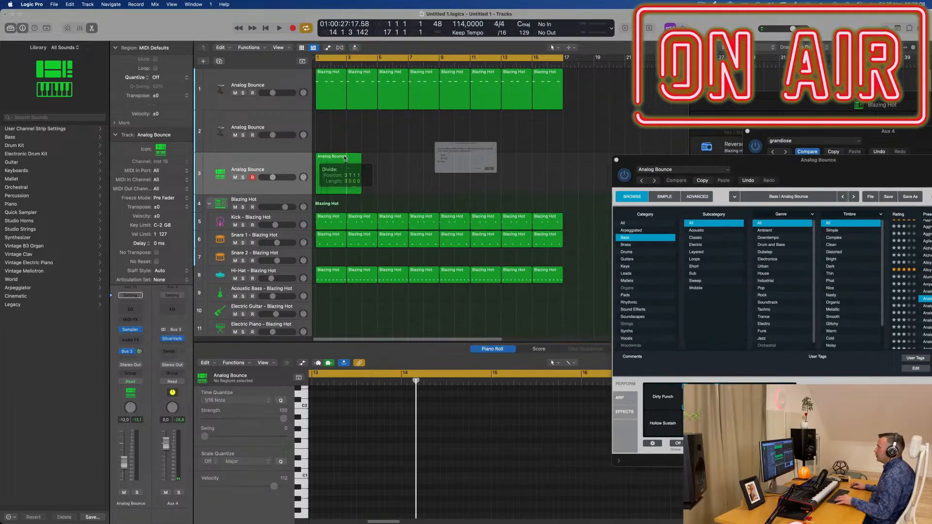
{"action": "left_click", "coordinate": [520, 185]}
{"action": "left_click", "coordinate": [323, 162]}
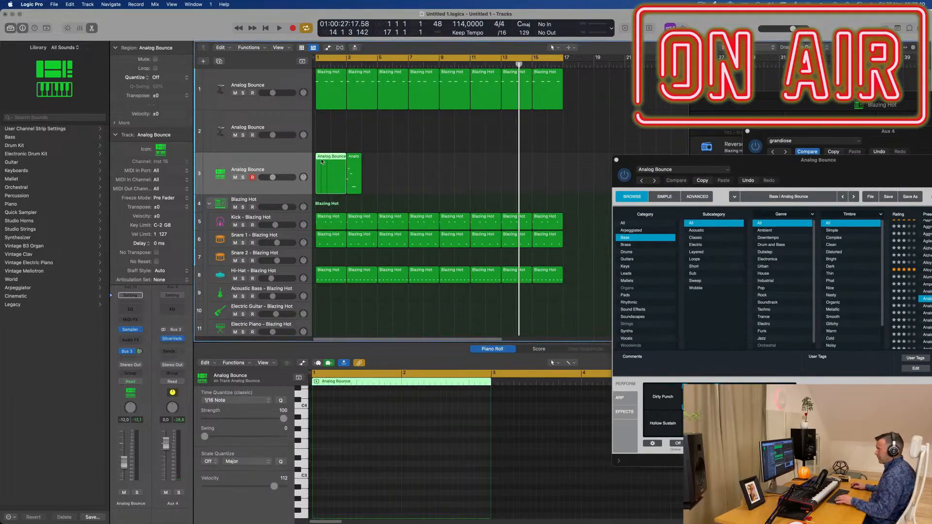
{"action": "key", "text": "Delete"}
{"action": "left_click_drag", "start_coordinate": [355, 161], "coordinate": [324, 161]}
Step: Shorten the last, lowest note of the piano phrase to about the length of the note before it
{"action": "key", "text": "space"}
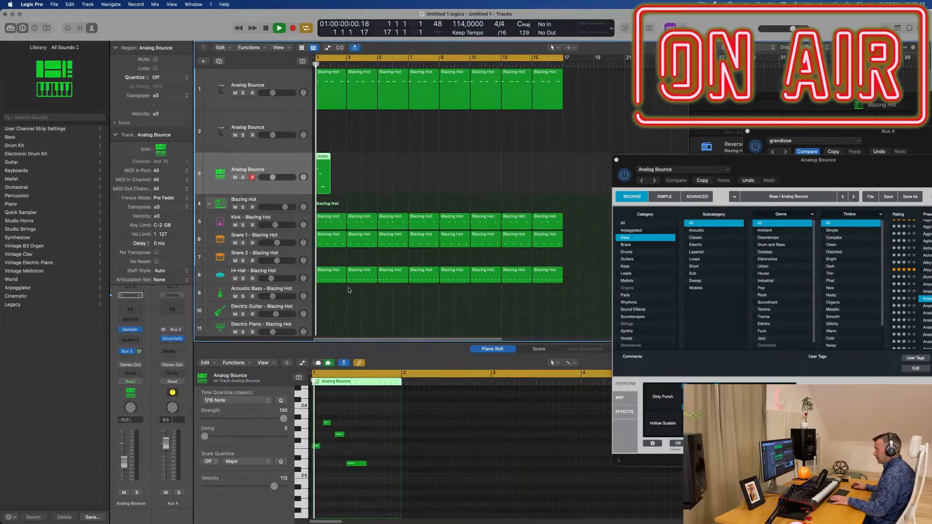
{"action": "scroll", "coordinate": [405, 481], "scroll_direction": "up", "scroll_amount": 5}
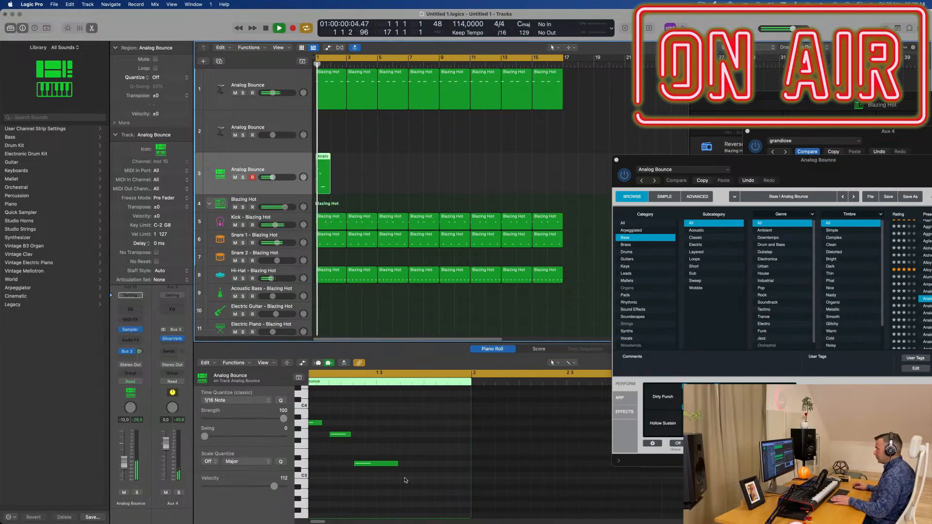
{"action": "key", "text": "space"}
{"action": "scroll", "coordinate": [429, 461], "scroll_direction": "left", "scroll_amount": 2}
{"action": "left_click_drag", "start_coordinate": [429, 463], "coordinate": [403, 468]}
{"action": "scroll", "coordinate": [404, 468], "scroll_direction": "down", "scroll_amount": 2}
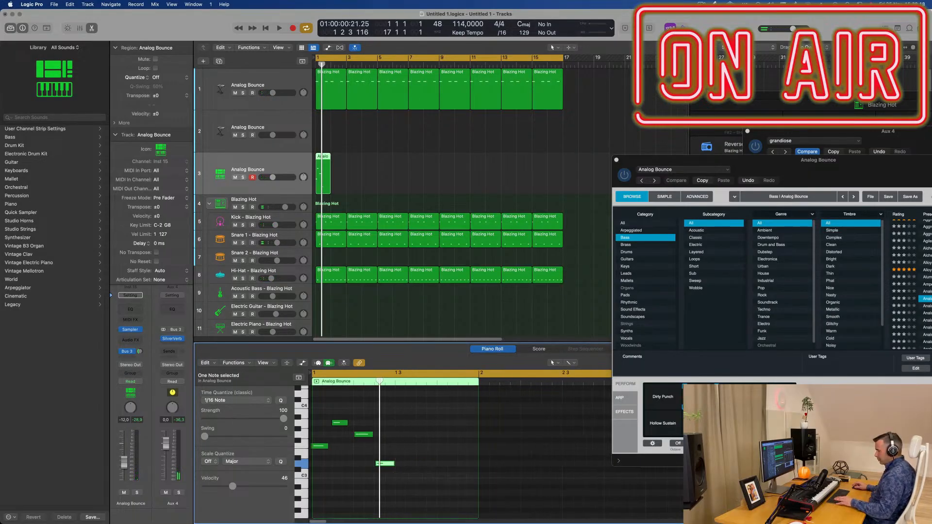
Step: Delete the extra note at the start of the piano phrase and lengthen the remaining first note
{"action": "key", "text": "space"}
{"action": "scroll", "coordinate": [347, 449], "scroll_direction": "down", "scroll_amount": 1}
{"action": "scroll", "coordinate": [345, 455], "scroll_direction": "up", "scroll_amount": 3}
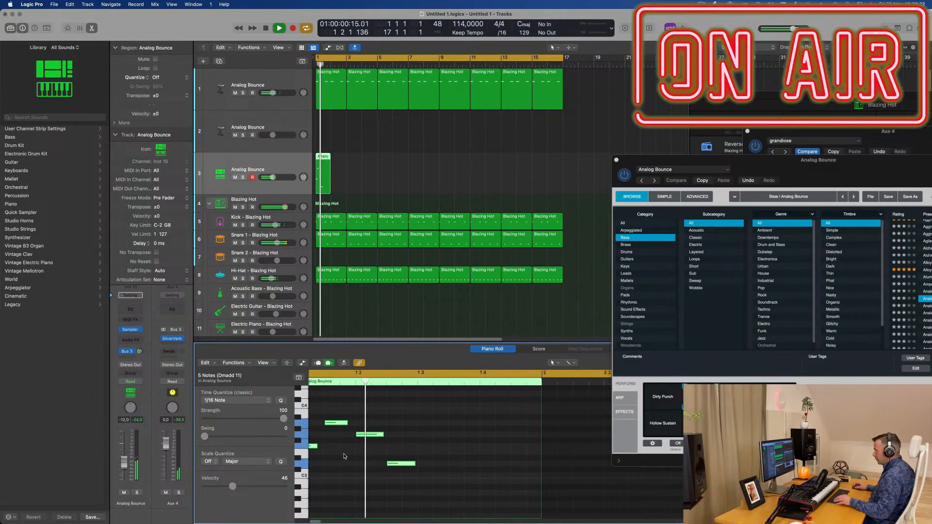
{"action": "left_click", "coordinate": [344, 453]}
{"action": "scroll", "coordinate": [334, 439], "scroll_direction": "up", "scroll_amount": 1}
{"action": "left_click", "coordinate": [328, 445]}
{"action": "key", "text": "Delete"}
{"action": "left_click_drag", "start_coordinate": [315, 446], "coordinate": [340, 449]}
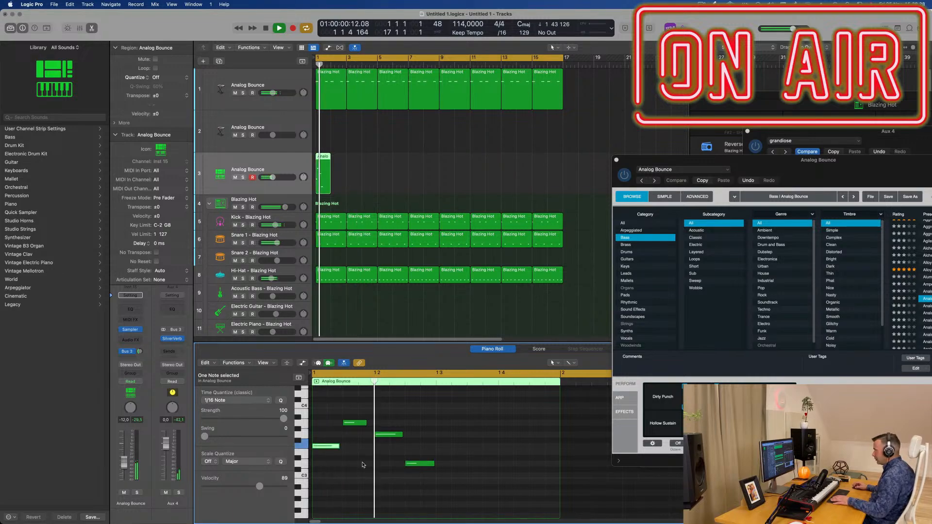
Step: Copy the four piano notes to start at beat 3 of bar 1 and play the pattern from the beginning
{"action": "key", "text": "space"}
{"action": "left_click_drag", "start_coordinate": [460, 414], "coordinate": [316, 492]}
{"action": "left_click_drag", "start_coordinate": [361, 447], "coordinate": [485, 447]}
{"action": "key", "text": "space"}
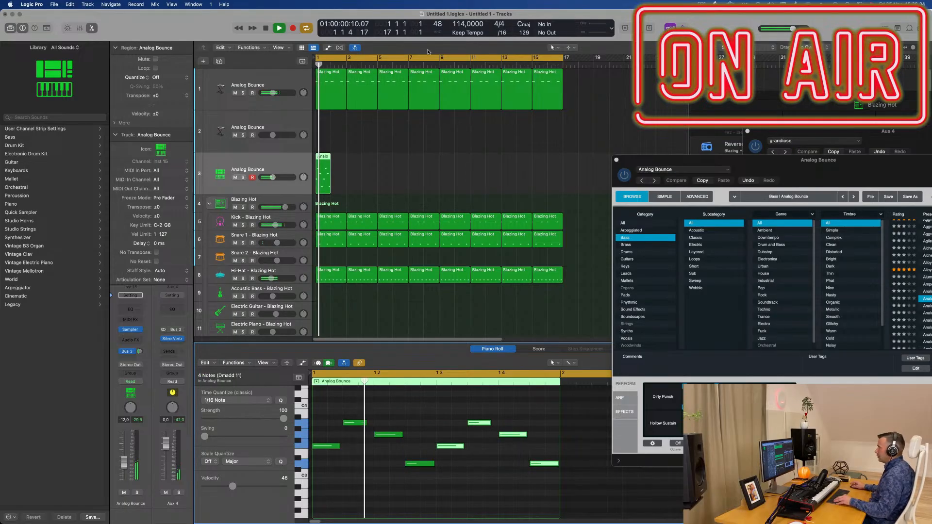
{"action": "scroll", "coordinate": [389, 170], "scroll_direction": "down", "scroll_amount": 5}
{"action": "scroll", "coordinate": [396, 185], "scroll_direction": "up", "scroll_amount": 5}
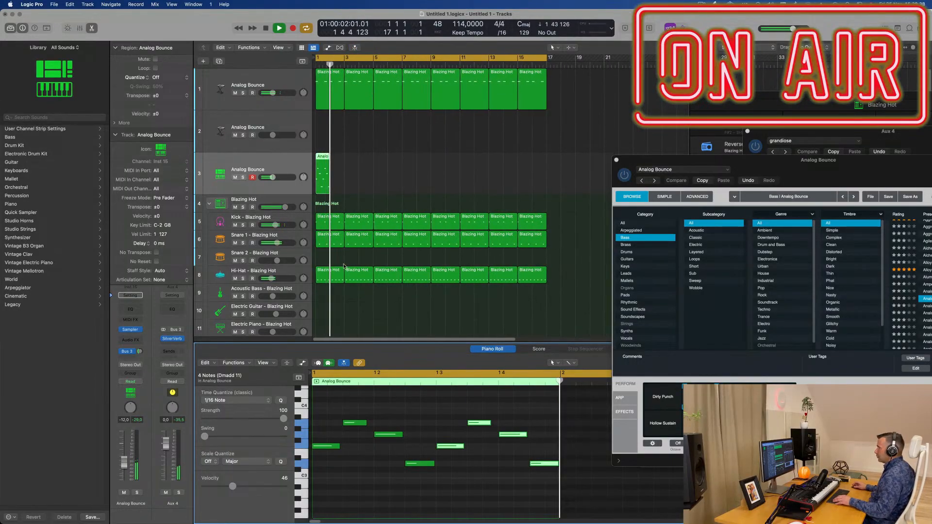
{"action": "key", "text": "Return"}
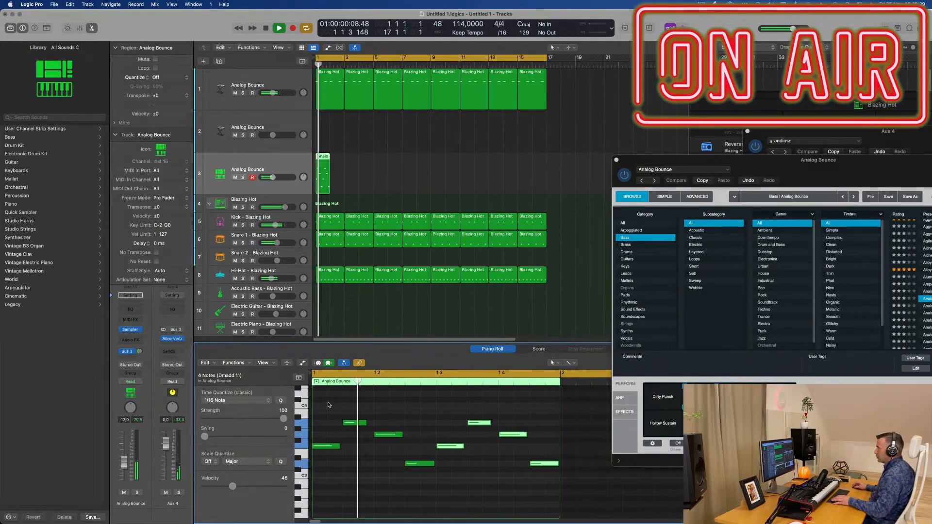
Step: Show the note velocity lane for the piano region and lower most of its notes to an even, softer level
{"action": "left_click", "coordinate": [301, 364]}
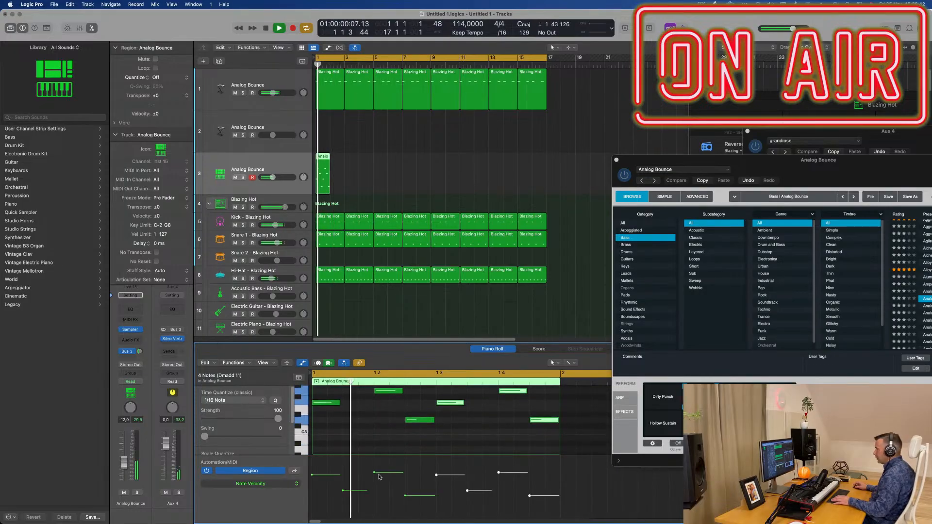
{"action": "mouse_move", "coordinate": [376, 473]}
{"action": "left_mouse_down"}
{"action": "mouse_move", "coordinate": [374, 488]}
{"action": "mouse_move", "coordinate": [381, 484]}
{"action": "left_mouse_up"}
{"action": "left_click_drag", "start_coordinate": [311, 502], "coordinate": [569, 502]}
{"action": "key", "text": "space"}
{"action": "left_click_drag", "start_coordinate": [312, 475], "coordinate": [312, 481]}
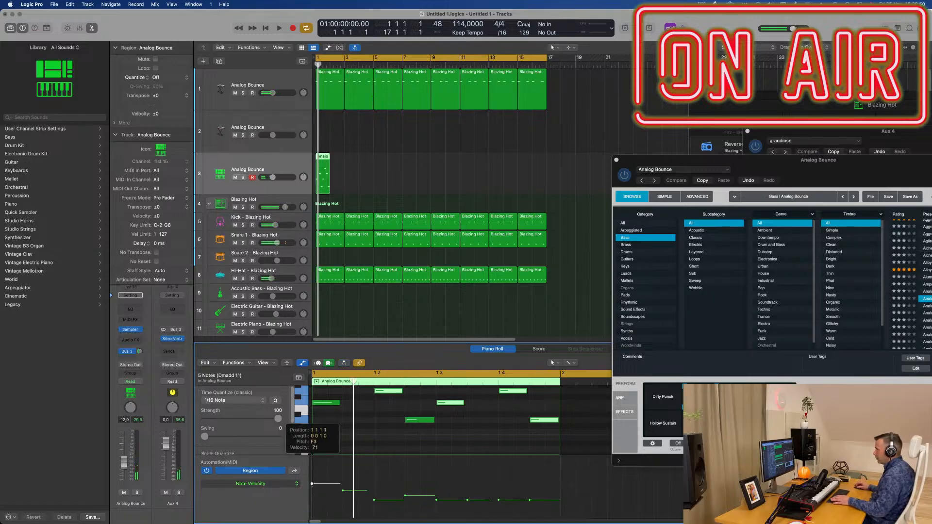
Step: During playback, lower the velocities of the piano notes at 1 1 3 1 and 1 2 3 1 to about match the others
{"action": "key", "text": "space"}
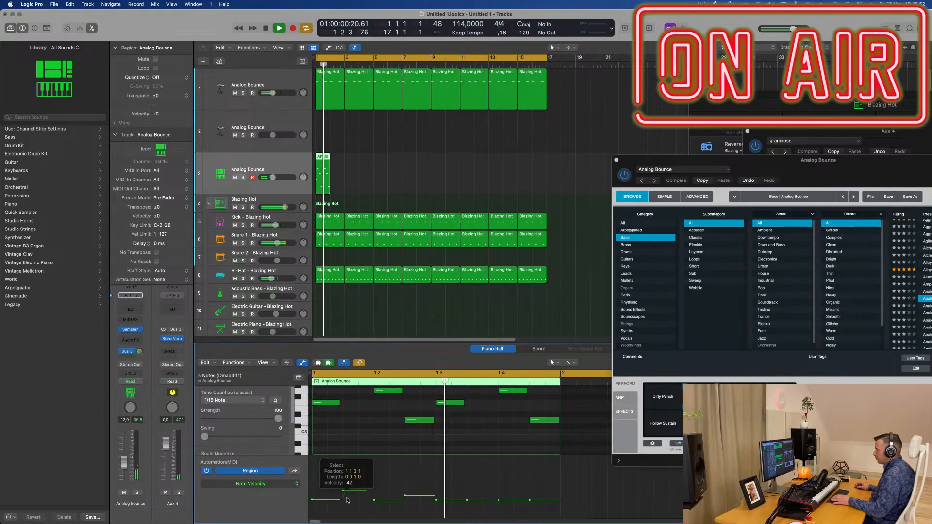
{"action": "left_click_drag", "start_coordinate": [346, 496], "coordinate": [346, 503]}
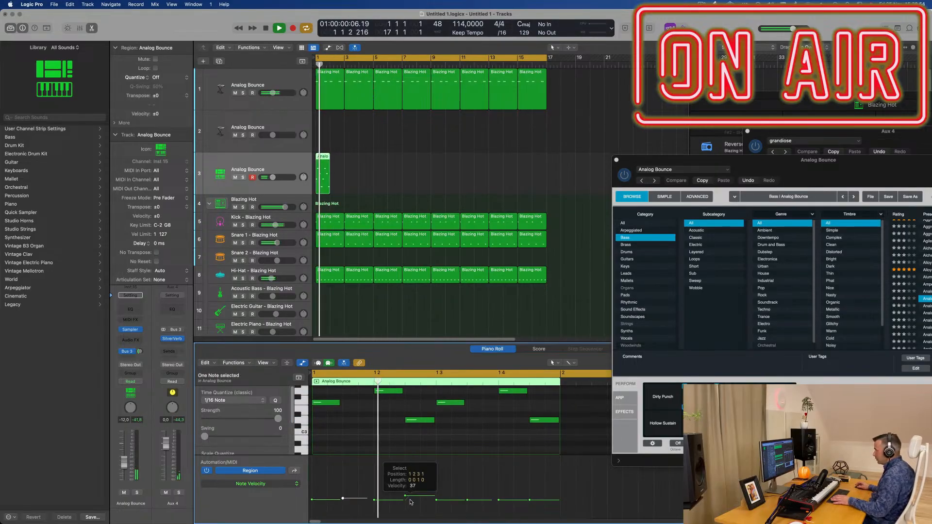
{"action": "left_click_drag", "start_coordinate": [410, 495], "coordinate": [410, 503]}
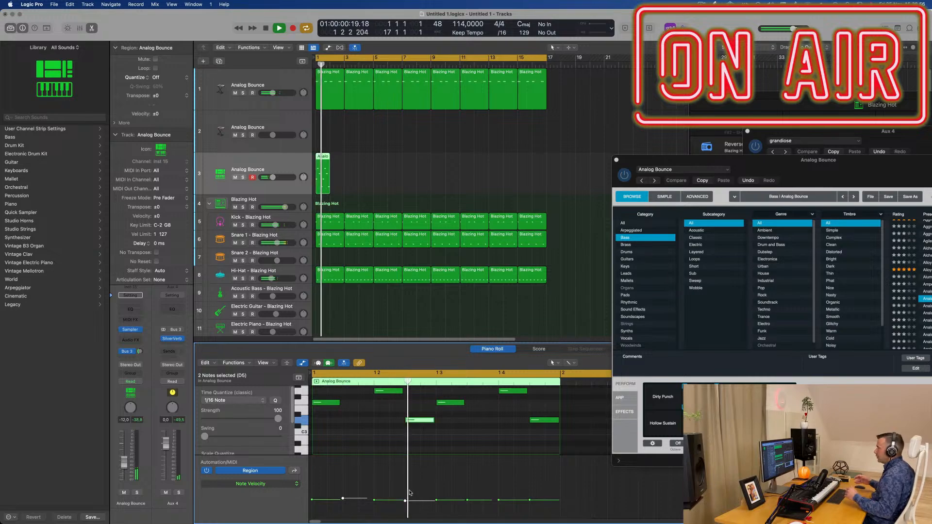
Step: Repeat the one-bar piano region until it fills bars 1 to 16, and play the arrangement from the beginning
{"action": "left_click_drag", "start_coordinate": [369, 166], "coordinate": [320, 182]}
{"action": "key", "text": "space"}
{"action": "key", "text": "super+r"}
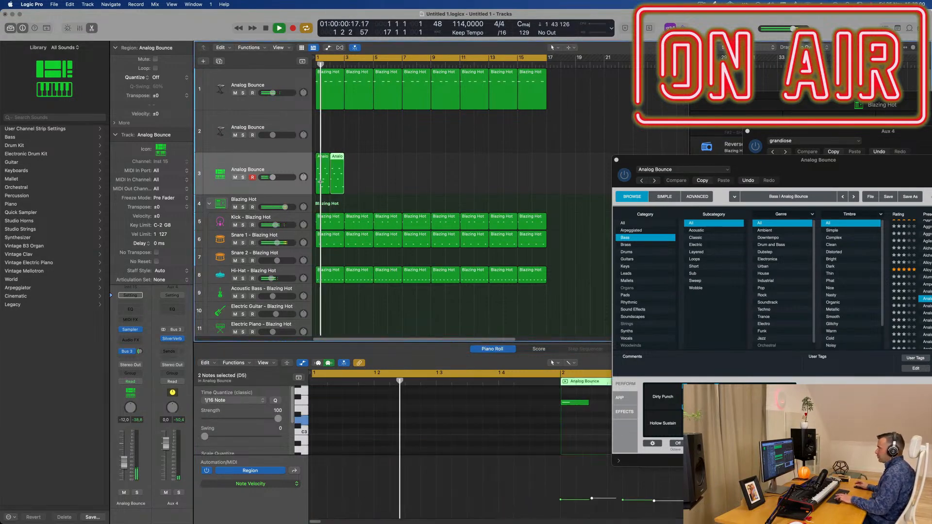
{"action": "key", "text": "super+r"}
{"action": "key", "text": "super+r"}
{"action": "key", "text": "super+r"}
{"action": "key", "text": "super+r"}
{"action": "key", "text": "super+r"}
{"action": "key", "text": "super+r"}
{"action": "key", "text": "super+r"}
{"action": "key", "text": "super+r"}
{"action": "key", "text": "super+r"}
{"action": "key", "text": "super+r"}
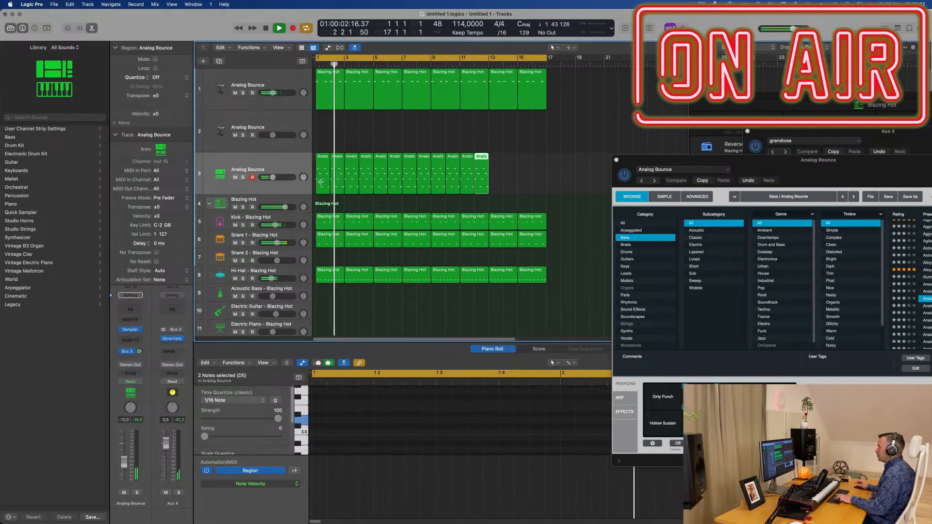
{"action": "key", "text": "super+r"}
{"action": "key", "text": "super+r"}
{"action": "key", "text": "super+r"}
{"action": "key", "text": "super+r"}
{"action": "key", "text": "Return"}
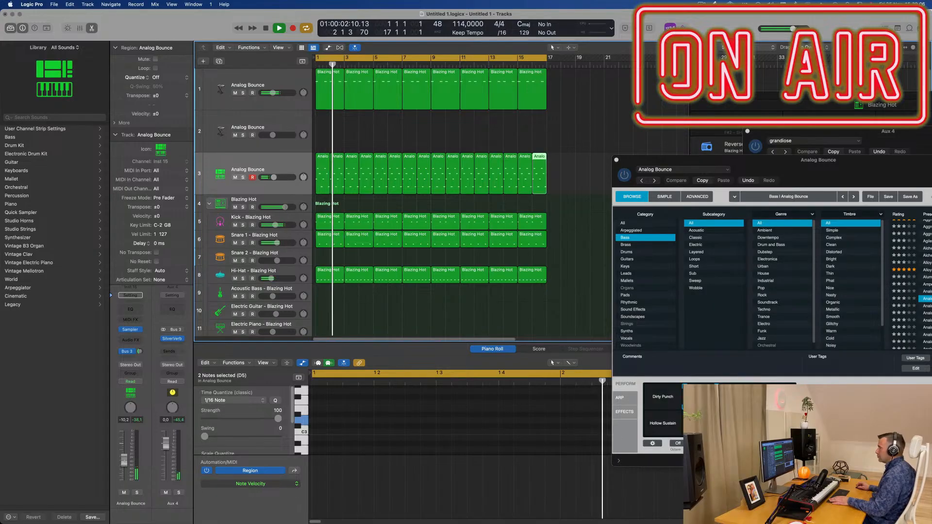
Step: Select the piano track and adjust the level of its Bus 3 reverb send
{"action": "left_click", "coordinate": [282, 164]}
{"action": "left_click_drag", "start_coordinate": [140, 350], "coordinate": [140, 349]}
{"action": "double_click", "coordinate": [140, 350]}
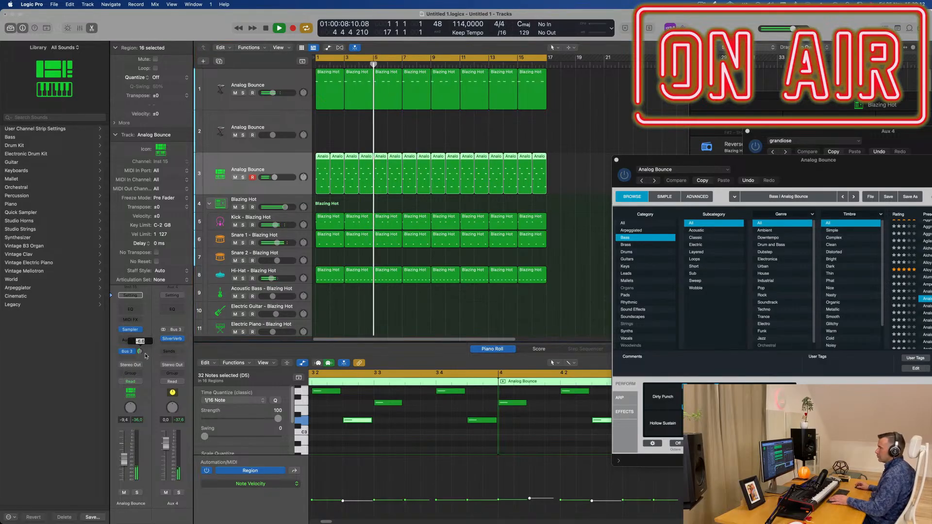
{"action": "left_click", "coordinate": [130, 340]}
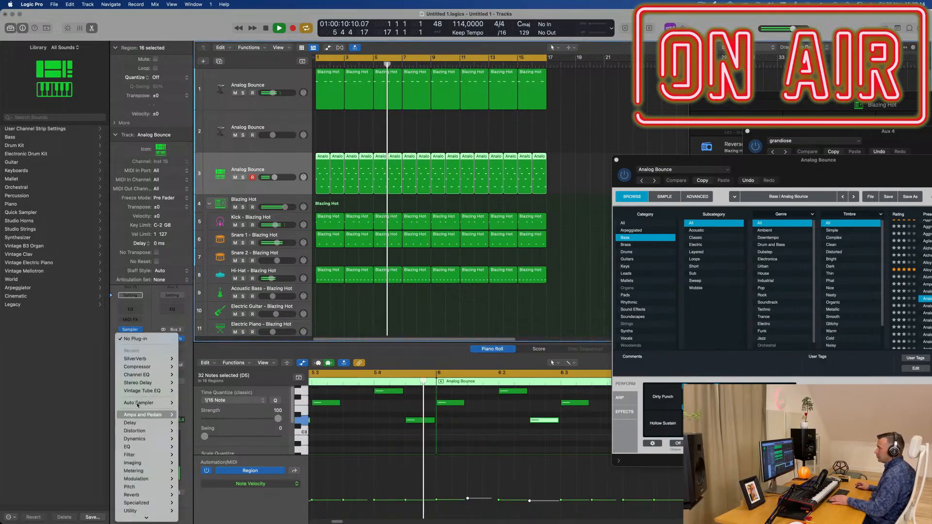
{"action": "mouse_move", "coordinate": [170, 383]}
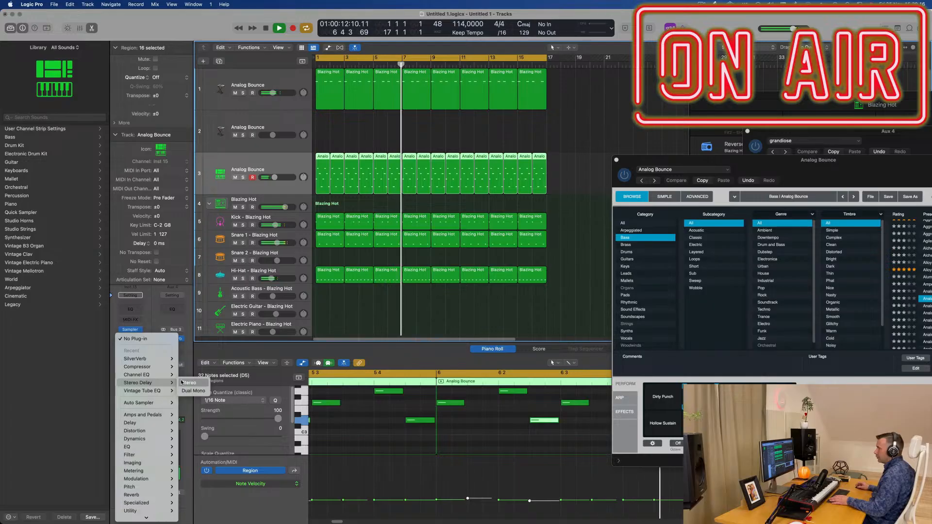
{"action": "left_click", "coordinate": [134, 339]}
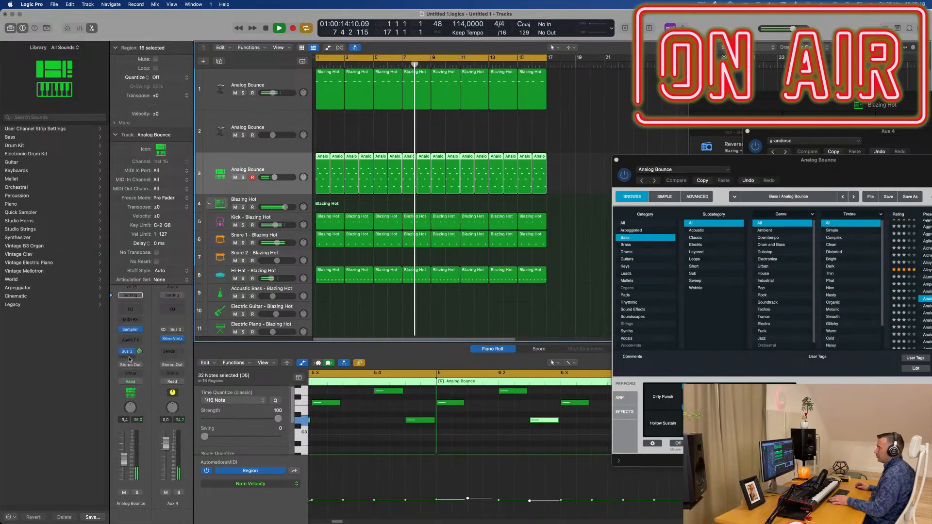
Step: Add a Bus 5 send to the piano track and insert a stereo Stereo Delay on the new aux channel
{"action": "left_click", "coordinate": [129, 359]}
{"action": "mouse_move", "coordinate": [129, 369]}
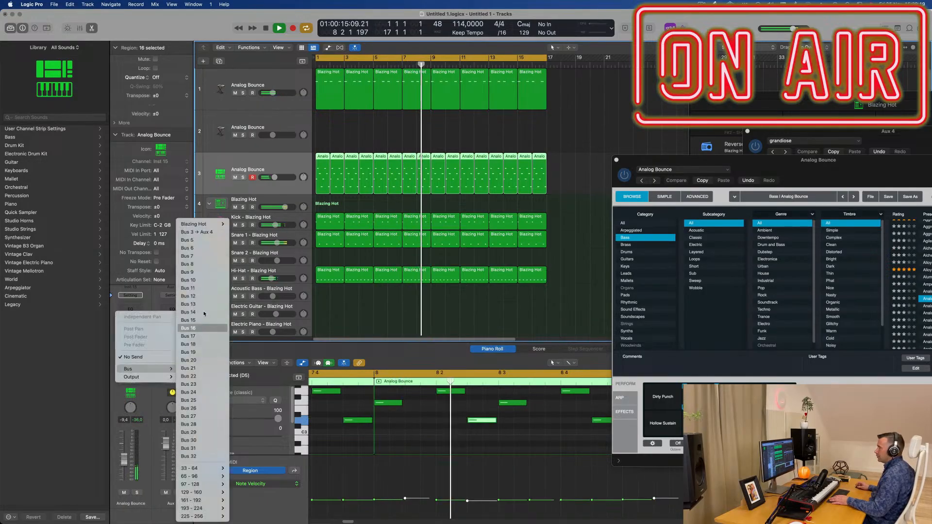
{"action": "left_click", "coordinate": [207, 242]}
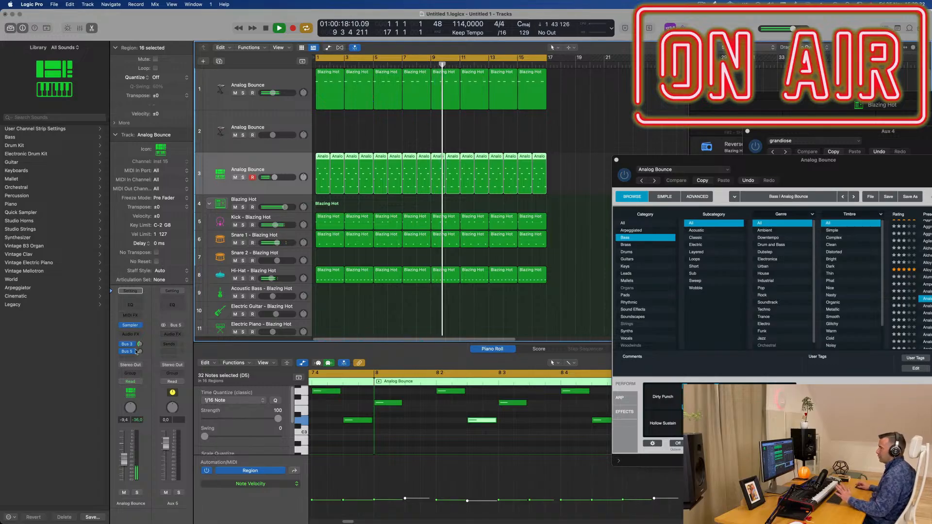
{"action": "left_click", "coordinate": [176, 334]}
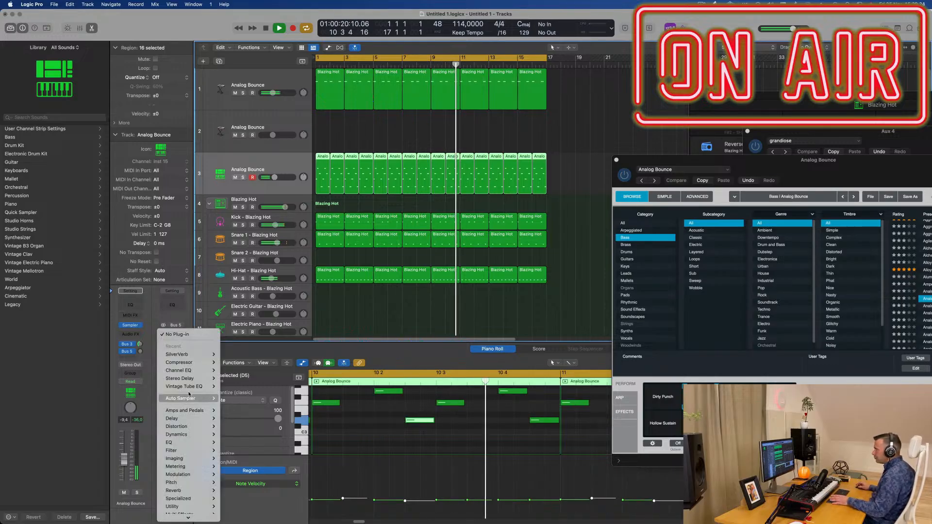
{"action": "mouse_move", "coordinate": [189, 379]}
{"action": "left_click", "coordinate": [230, 378]}
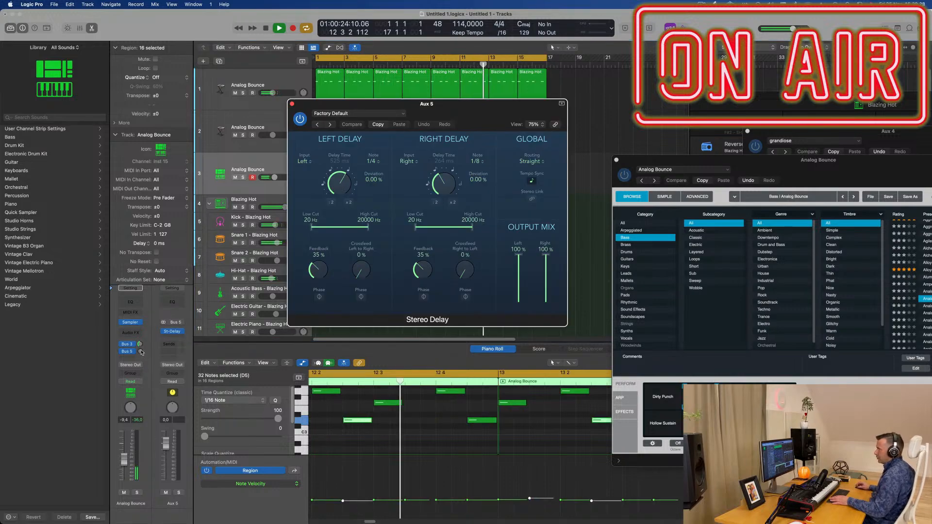
Step: Set the piano's Bus 5 send level to about -11 dB and close the Stereo Delay window
{"action": "left_click_drag", "start_coordinate": [140, 351], "coordinate": [141, 354]}
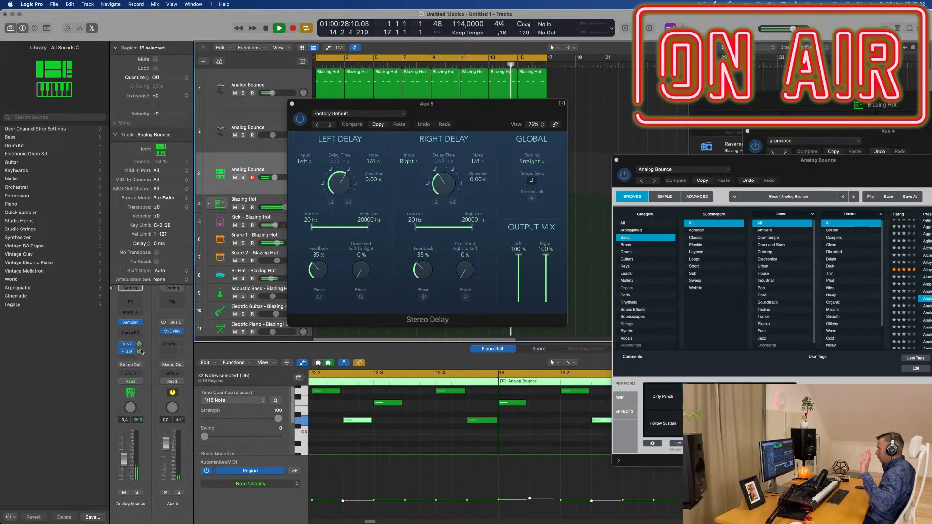
{"action": "left_click_drag", "start_coordinate": [140, 353], "coordinate": [140, 348]}
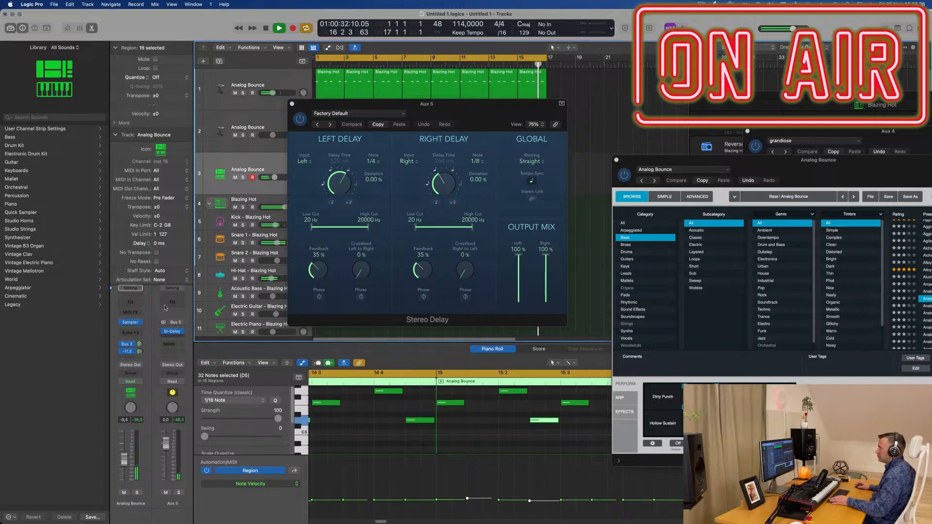
{"action": "left_click", "coordinate": [292, 103]}
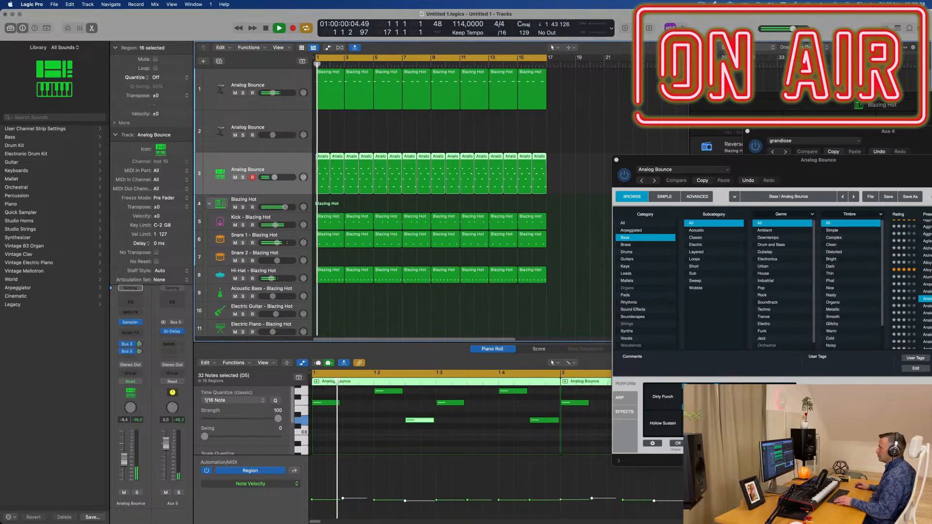
Step: Open Alchemy on the empty second track and filter its preset browser to the Strings category
{"action": "left_click", "coordinate": [418, 263], "text": "ctrl+alt"}
{"action": "scroll", "coordinate": [418, 263], "scroll_direction": "down", "scroll_amount": 2}
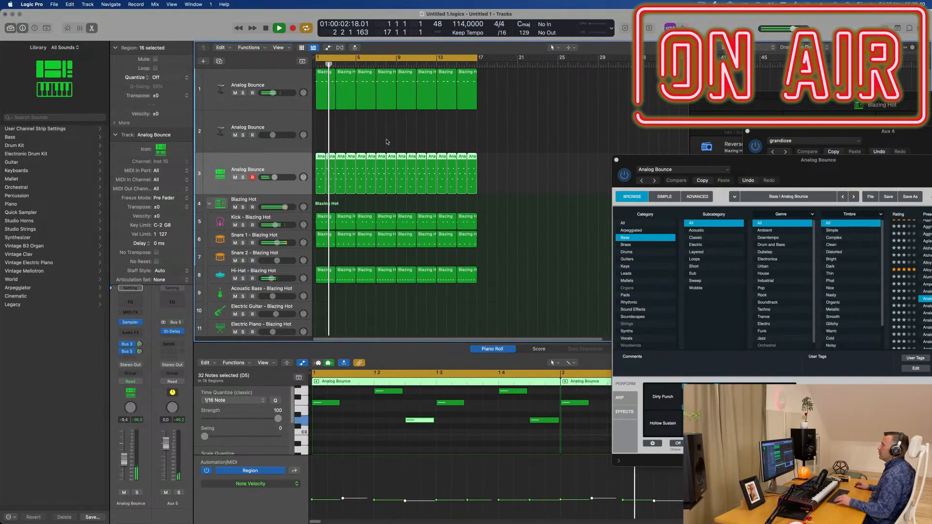
{"action": "scroll", "coordinate": [388, 144], "scroll_direction": "up", "scroll_amount": 3}
{"action": "left_click", "coordinate": [250, 122]}
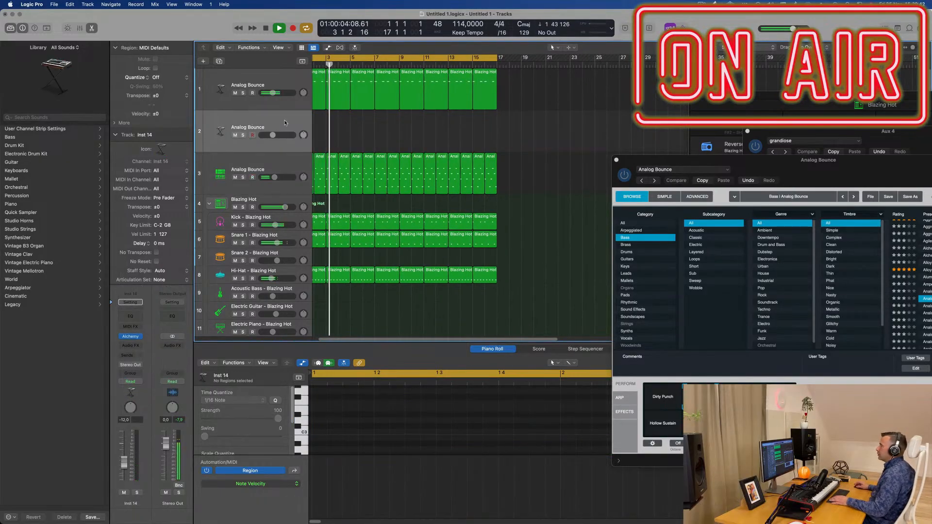
{"action": "scroll", "coordinate": [287, 125], "scroll_direction": "left", "scroll_amount": 1}
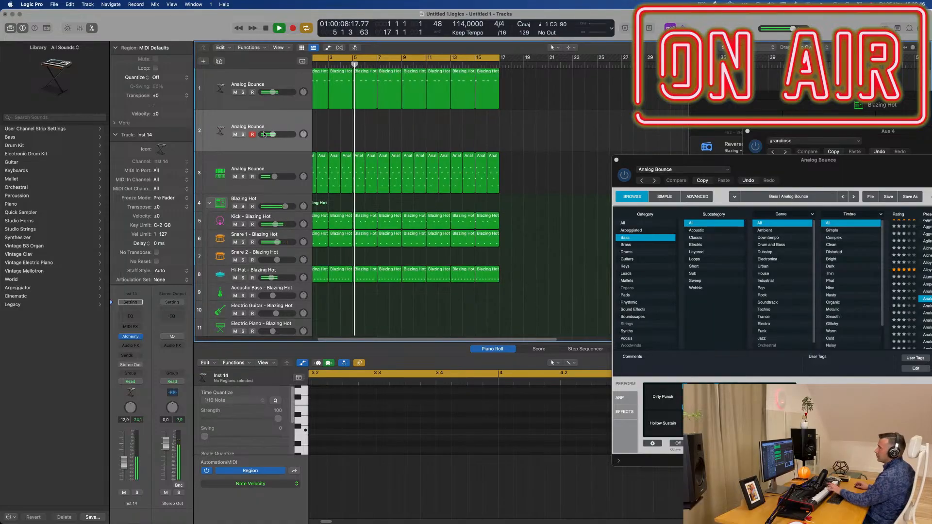
{"action": "left_click", "coordinate": [132, 338]}
{"action": "left_click_drag", "start_coordinate": [544, 115], "coordinate": [529, 115]}
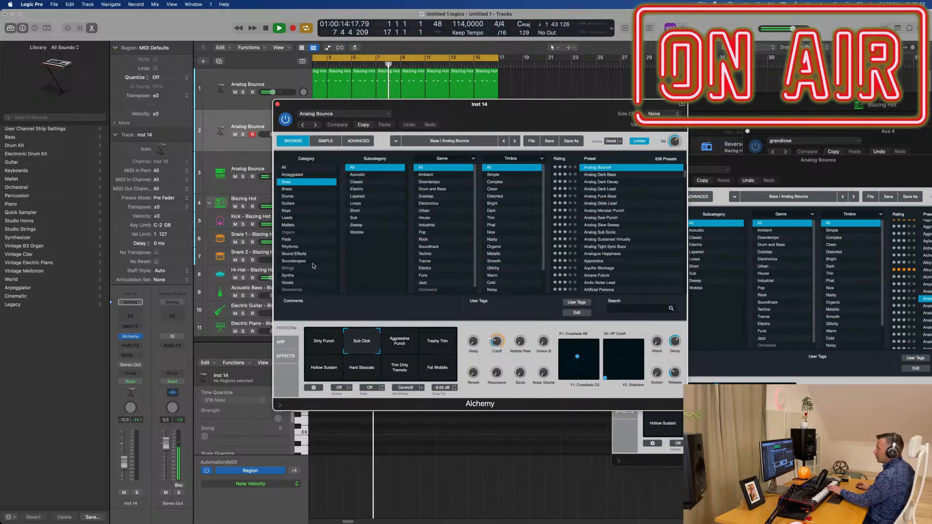
{"action": "left_click", "coordinate": [288, 268]}
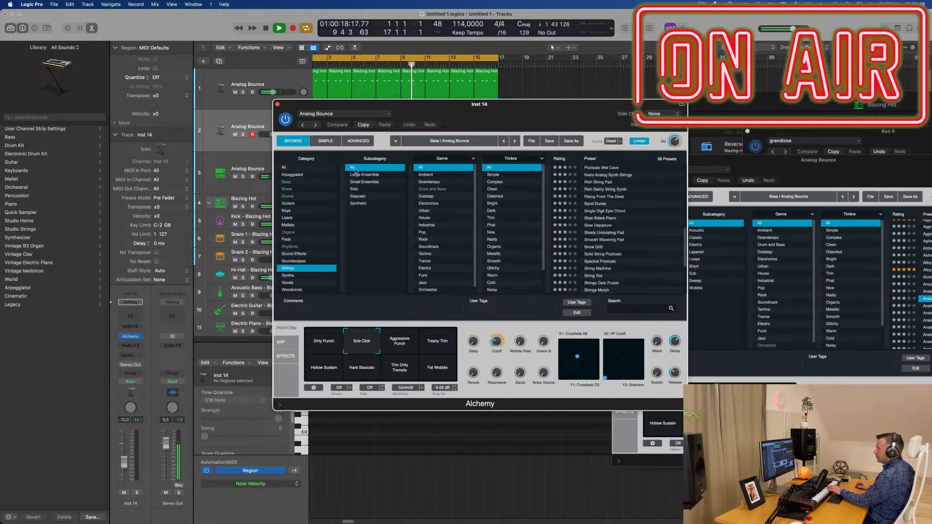
{"action": "left_click_drag", "start_coordinate": [463, 109], "coordinate": [483, 113]}
{"action": "scroll", "coordinate": [598, 243], "scroll_direction": "up", "scroll_amount": 10}
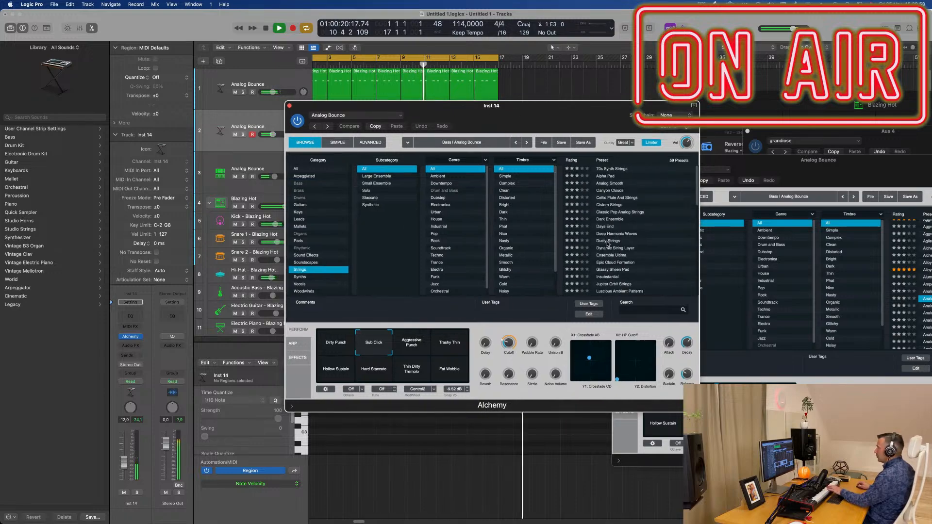
Step: Load the Canyon Clouds preset on the second track and raise the track's volume to -4.3 dB
{"action": "left_click", "coordinate": [610, 191]}
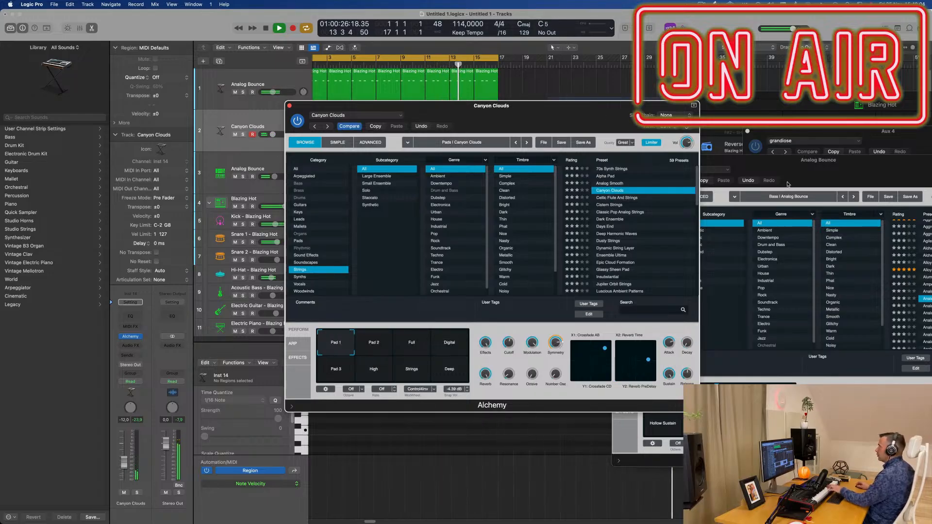
{"action": "left_click_drag", "start_coordinate": [535, 109], "coordinate": [804, 240]}
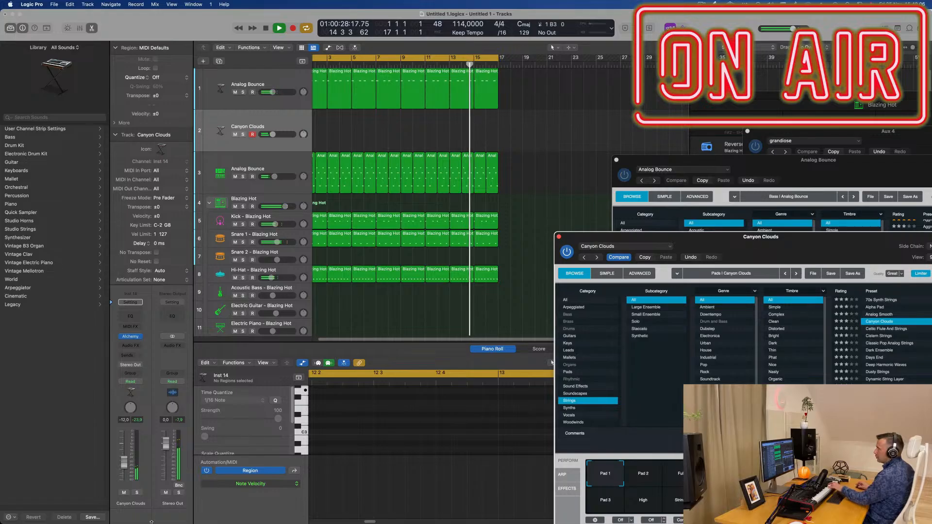
{"action": "left_click_drag", "start_coordinate": [124, 463], "coordinate": [124, 452]}
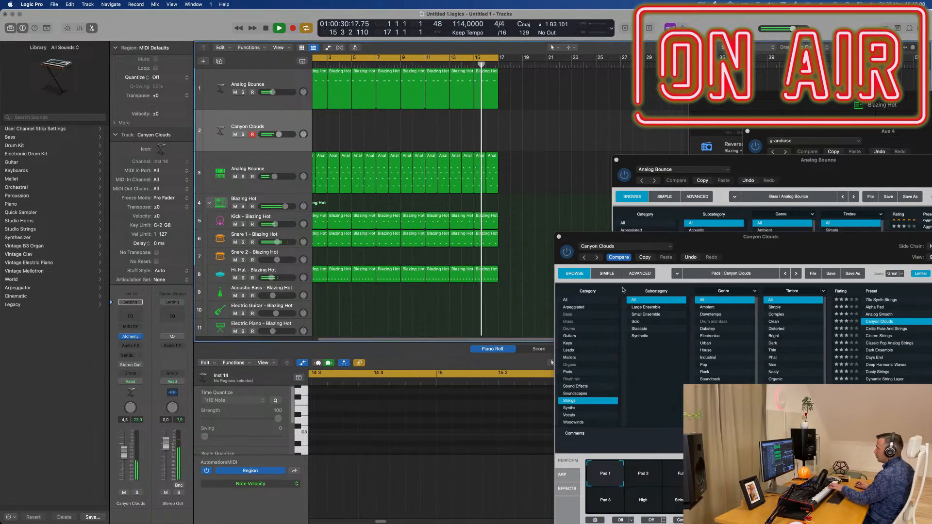
Step: Load the Dark Ensemble preset in Alchemy and lower the second track's volume to about -5.6 dB
{"action": "left_click_drag", "start_coordinate": [798, 241], "coordinate": [581, 212]}
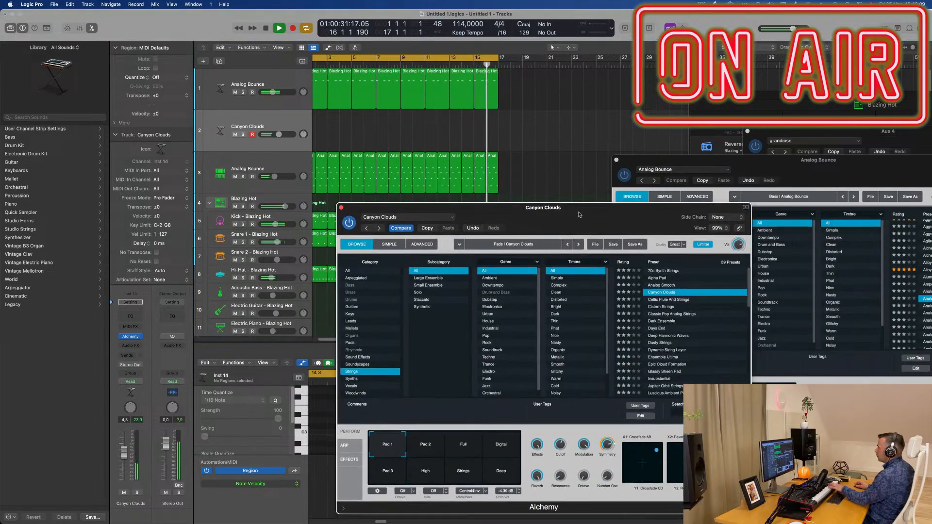
{"action": "left_click", "coordinate": [663, 321]}
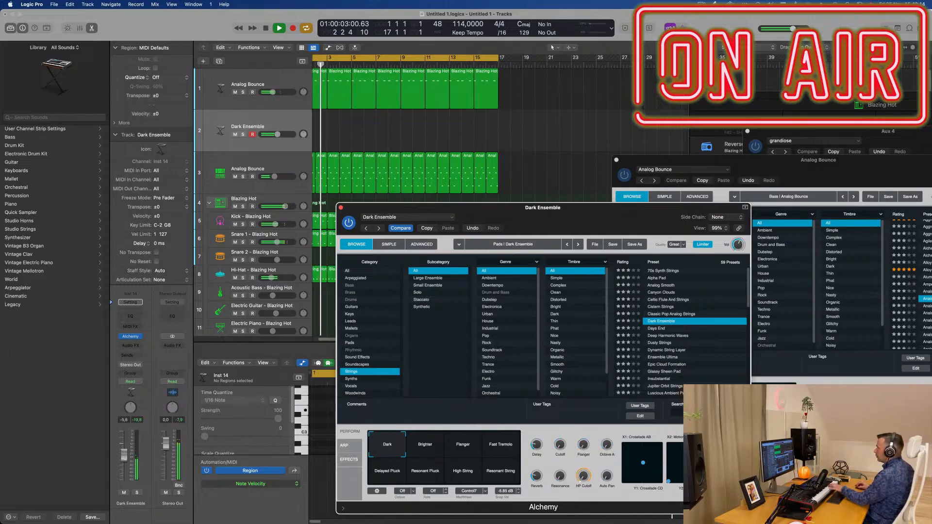
{"action": "left_click_drag", "start_coordinate": [124, 458], "coordinate": [124, 462]}
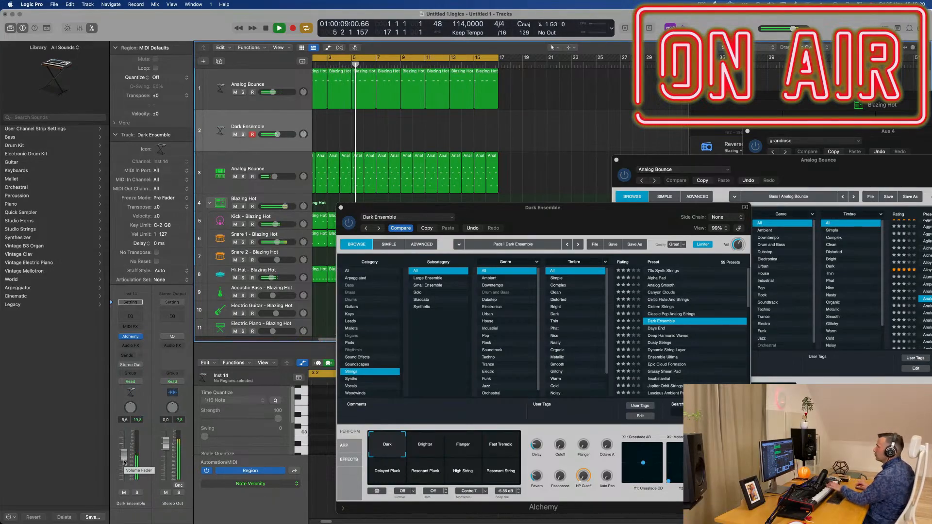
Step: Audition the Days End strings preset in Alchemy during playback
{"action": "left_click_drag", "start_coordinate": [606, 207], "coordinate": [652, 140]}
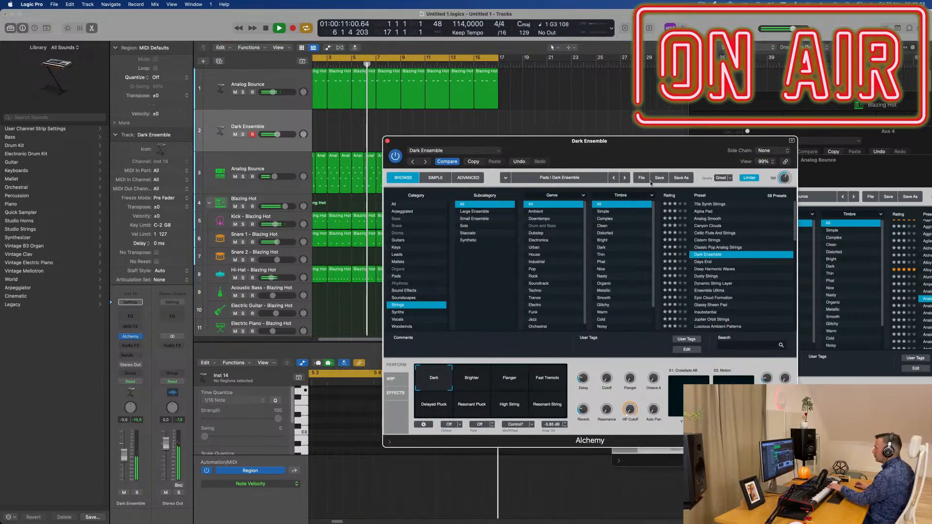
{"action": "left_click", "coordinate": [702, 262]}
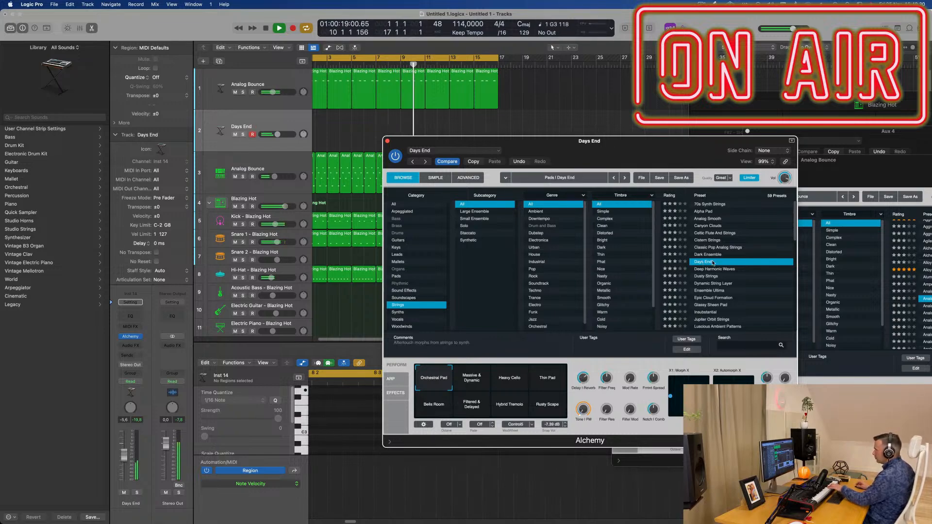
{"action": "scroll", "coordinate": [746, 271], "scroll_direction": "down", "scroll_amount": 3}
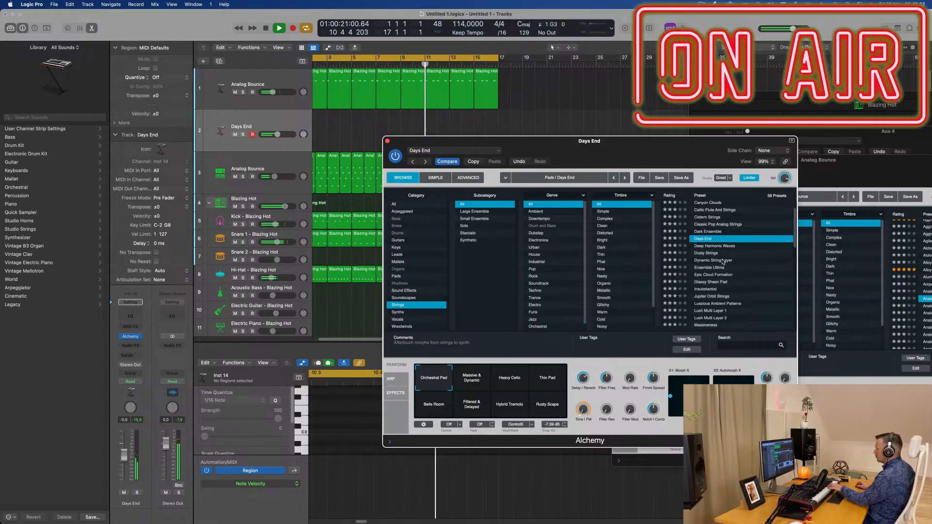
Step: Load the Dynamic String Layer preset and try its LPF and Sustained Rhythm performance snapshots
{"action": "left_click", "coordinate": [722, 262]}
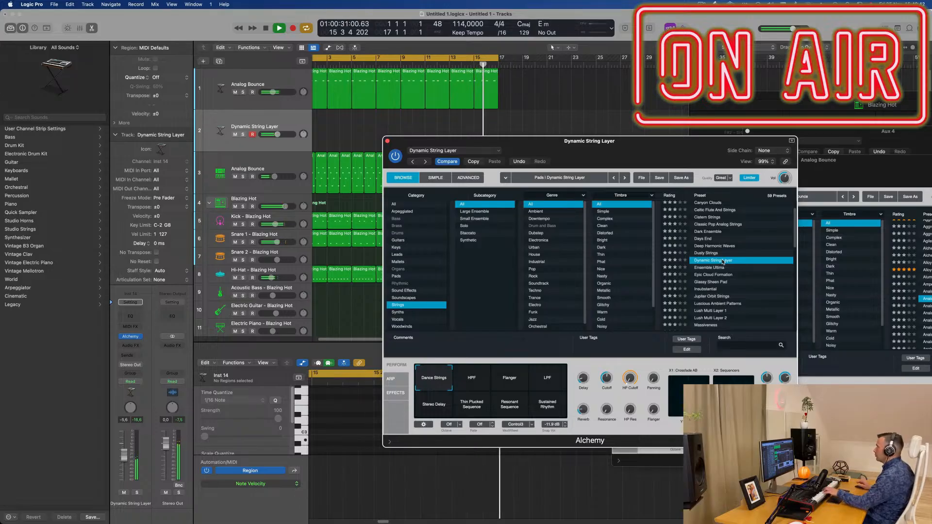
{"action": "left_click_drag", "start_coordinate": [673, 140], "coordinate": [727, 76]}
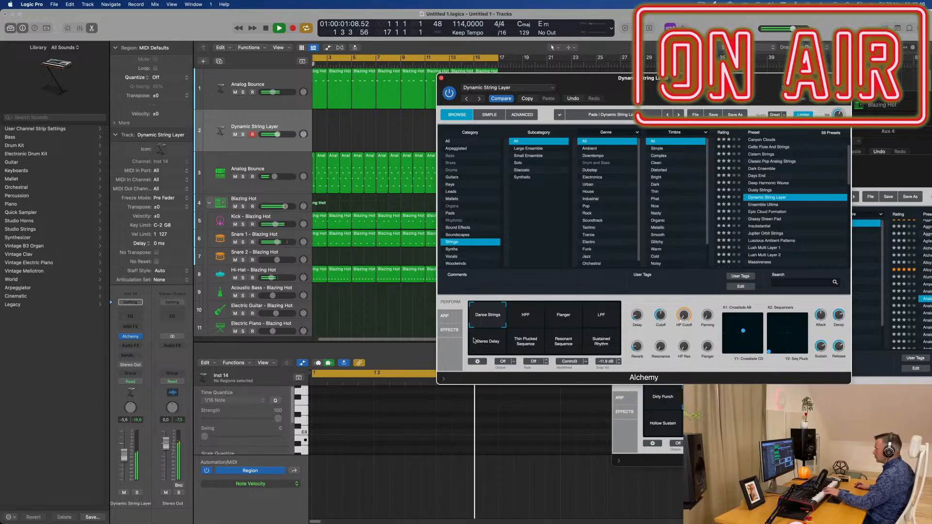
{"action": "left_click", "coordinate": [539, 345]}
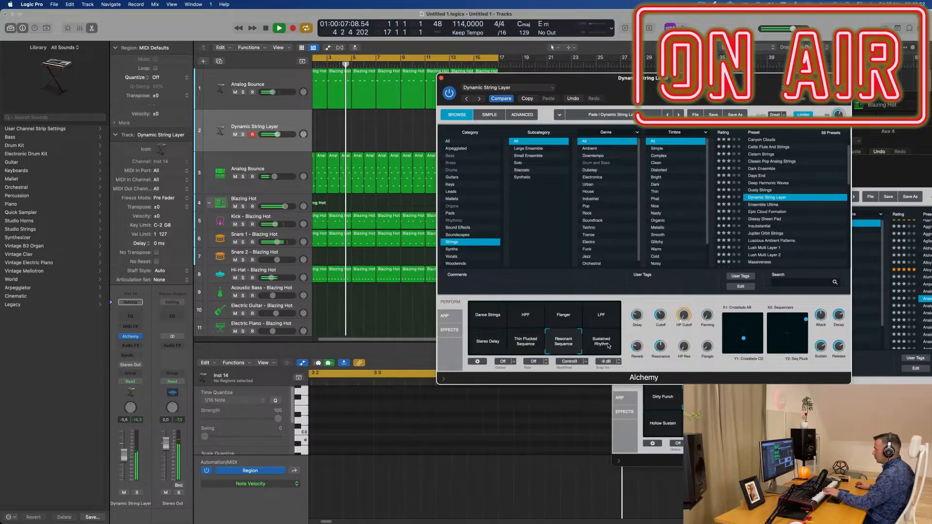
Step: Audition the Ensemble Ultima preset and load Glassy Sheen Pad on the second track
{"action": "left_click", "coordinate": [769, 205]}
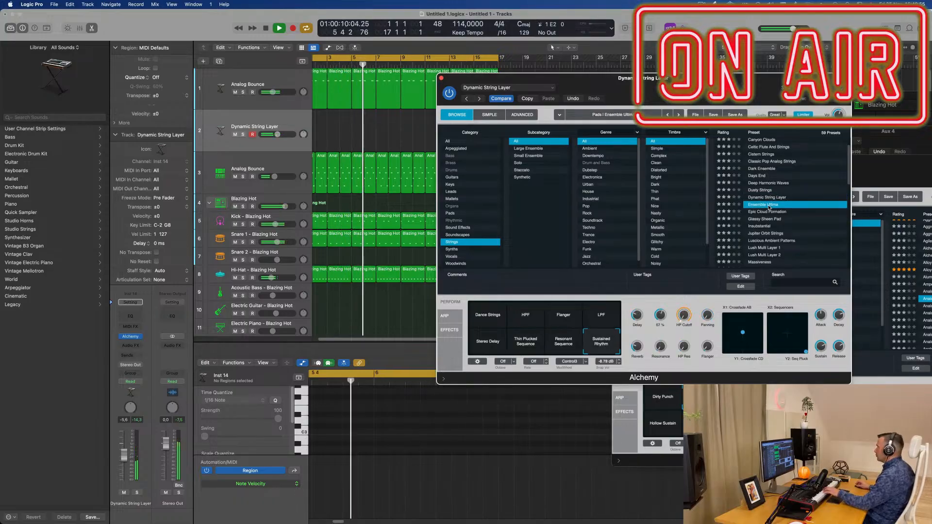
{"action": "left_click", "coordinate": [766, 219]}
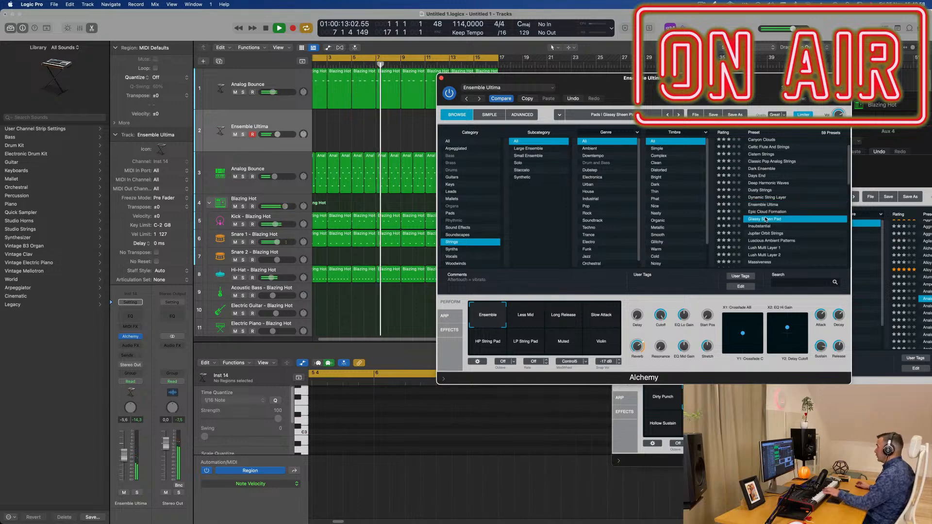
{"action": "scroll", "coordinate": [764, 220], "scroll_direction": "down", "scroll_amount": 3}
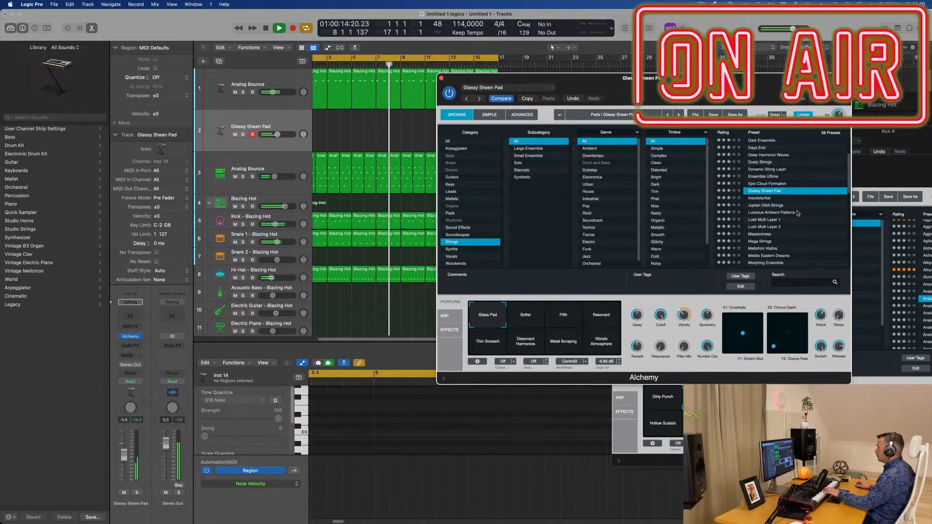
Step: Load the Lush Multi Layer 1 preset in Alchemy and record a string part on the second track
{"action": "left_click", "coordinate": [763, 221]}
{"action": "scroll", "coordinate": [769, 221], "scroll_direction": "down", "scroll_amount": 2}
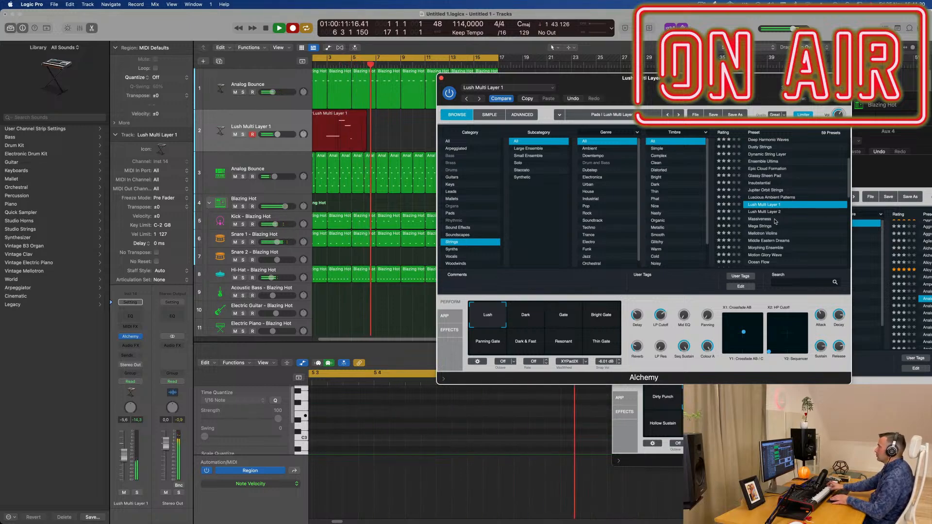
{"action": "key", "text": "space"}
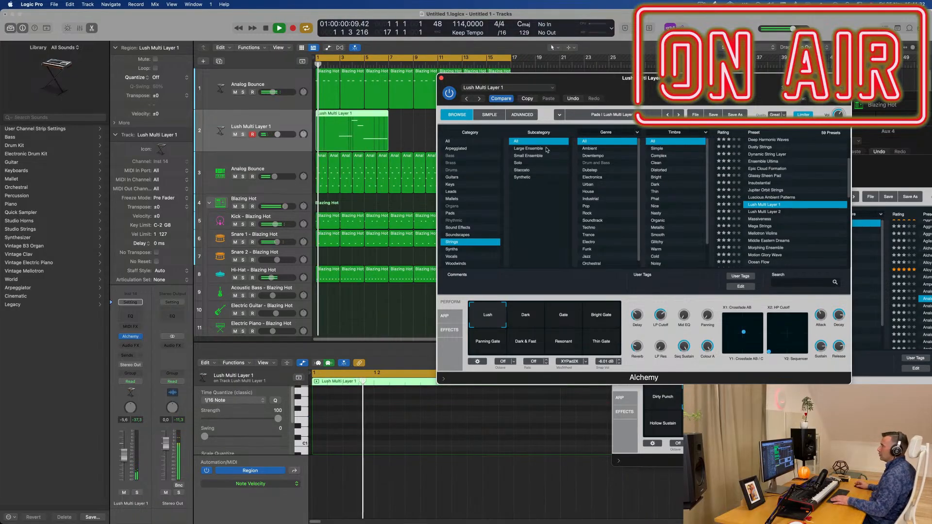
Step: Cut off the recorded region's first two bars at bar 3 with crossing notes split, and move the remainder to bar 1
{"action": "left_click", "coordinate": [339, 117]}
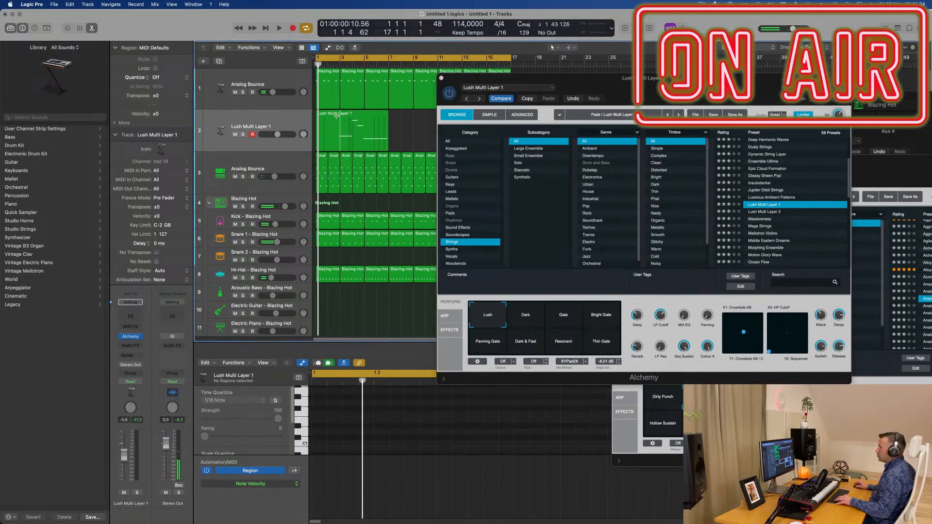
{"action": "left_click", "coordinate": [340, 118]}
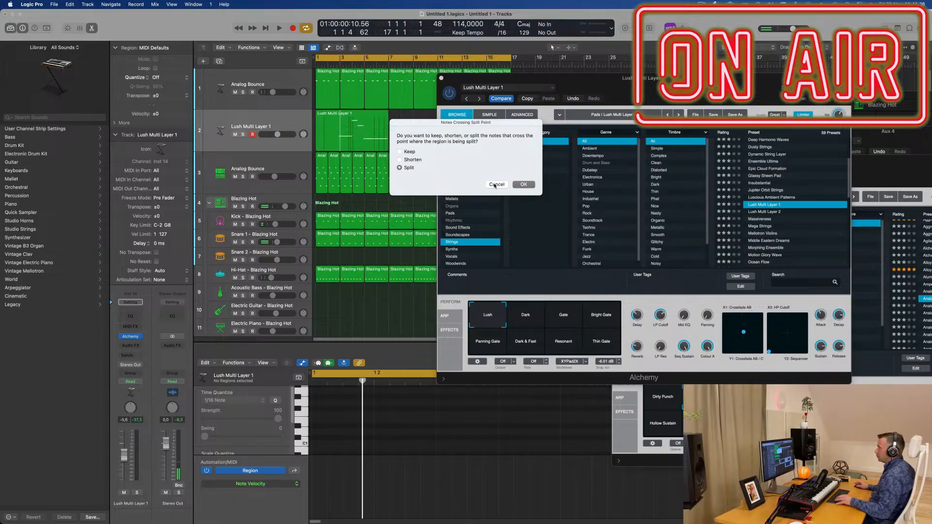
{"action": "left_click", "coordinate": [523, 184]}
{"action": "left_click", "coordinate": [318, 129]}
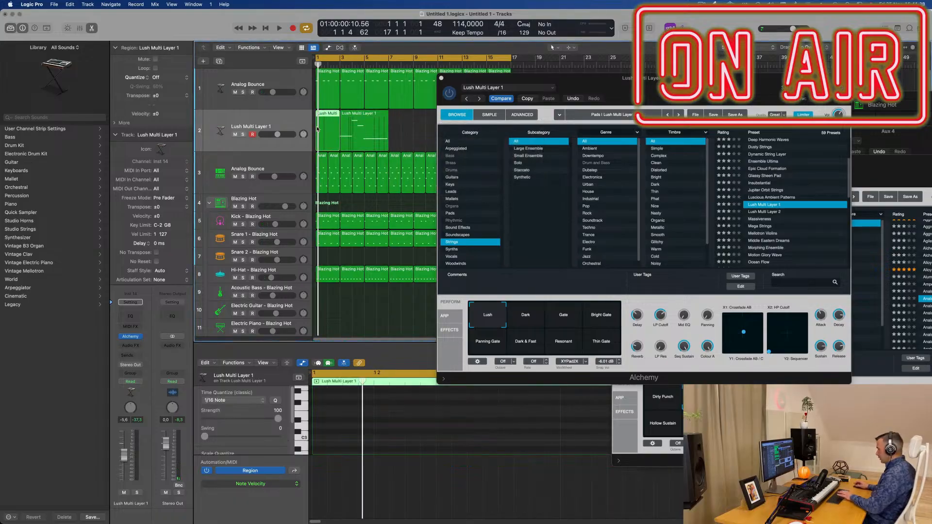
{"action": "key", "text": "Delete"}
{"action": "left_click_drag", "start_coordinate": [359, 116], "coordinate": [332, 116]}
Step: Play back the string region and shift its third note to bar 2, beat 3 in the Piano Roll
{"action": "key", "text": "space"}
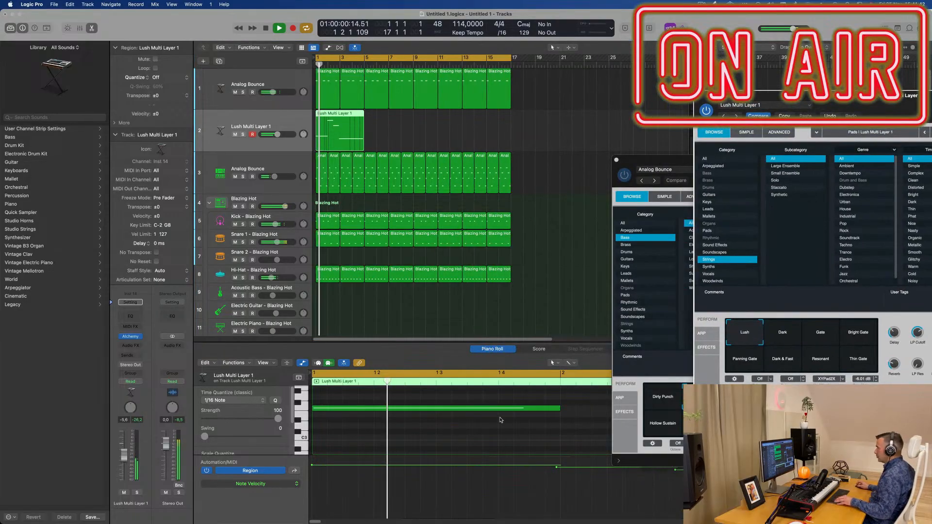
{"action": "scroll", "coordinate": [500, 419], "scroll_direction": "down", "scroll_amount": 5}
{"action": "scroll", "coordinate": [486, 419], "scroll_direction": "up", "scroll_amount": 4}
{"action": "scroll", "coordinate": [485, 420], "scroll_direction": "down", "scroll_amount": 1}
{"action": "scroll", "coordinate": [485, 420], "scroll_direction": "down", "scroll_amount": 2}
{"action": "key", "text": "super+a"}
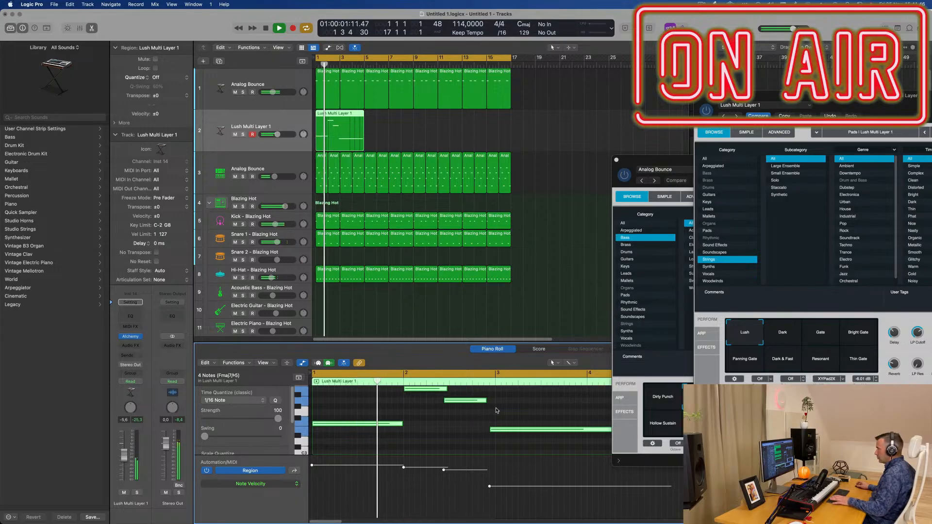
{"action": "left_click", "coordinate": [495, 396]}
{"action": "left_click_drag", "start_coordinate": [471, 401], "coordinate": [476, 401]}
{"action": "scroll", "coordinate": [462, 416], "scroll_direction": "down", "scroll_amount": 3}
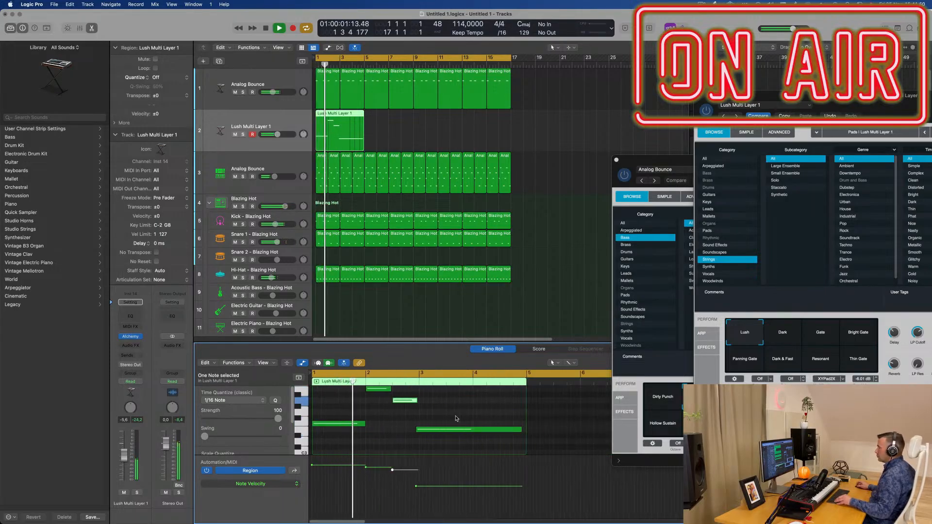
Step: Shift the long last string note so it starts exactly at bar 3
{"action": "left_click", "coordinate": [457, 430]}
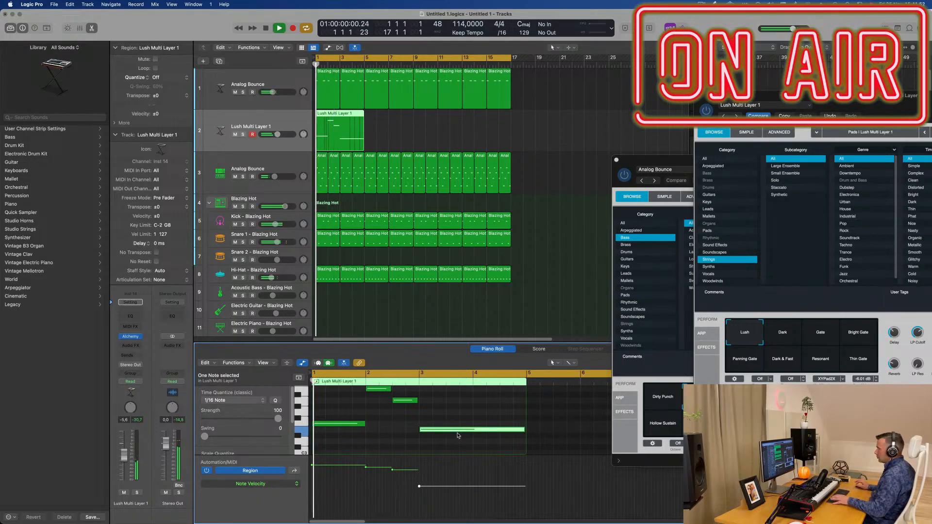
{"action": "key", "text": "super+Right"}
{"action": "key", "text": "super+Right"}
Step: Extend the second string note to bar 2, beat 3 and the third note to bar 3
{"action": "scroll", "coordinate": [452, 423], "scroll_direction": "up", "scroll_amount": 3}
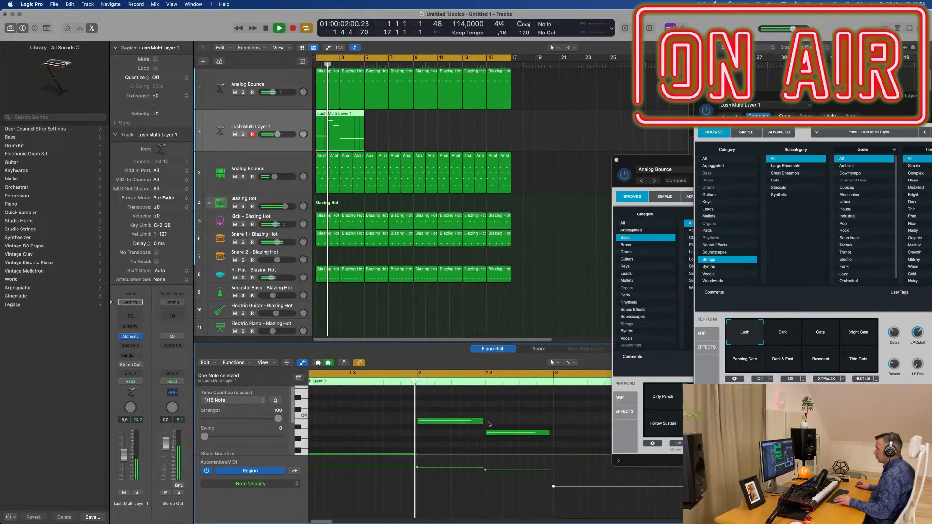
{"action": "left_click_drag", "start_coordinate": [481, 421], "coordinate": [483, 422]}
{"action": "key", "text": "Return"}
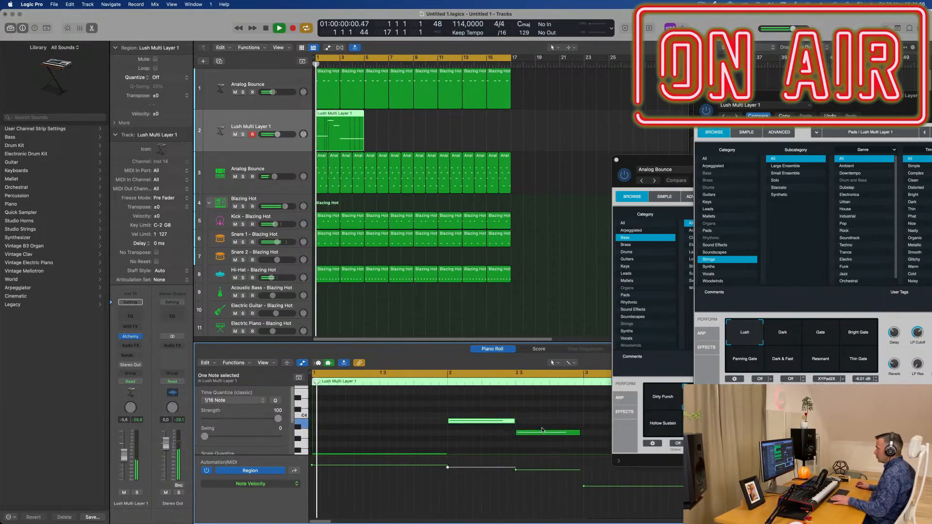
{"action": "left_click", "coordinate": [579, 433]}
{"action": "key", "text": "super+Left"}
{"action": "key", "text": "super+Left"}
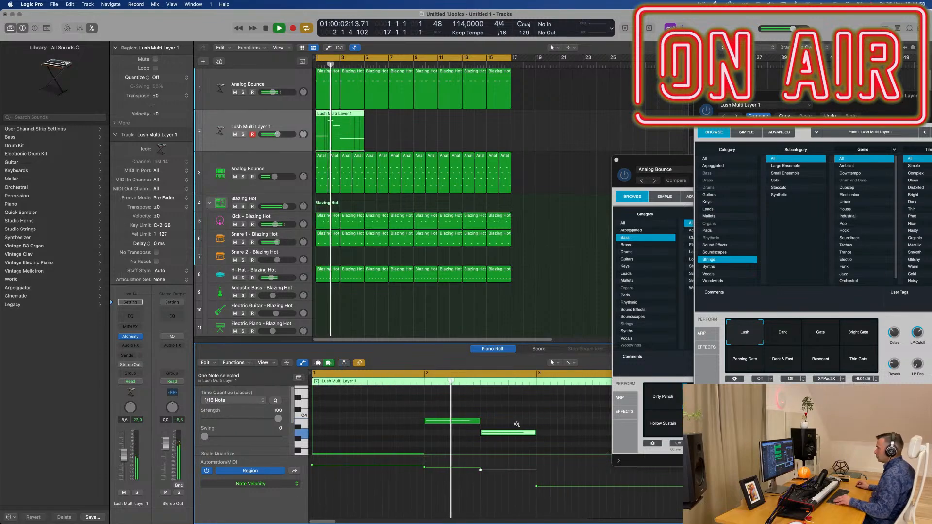
{"action": "scroll", "coordinate": [497, 426], "scroll_direction": "down", "scroll_amount": 5}
{"action": "scroll", "coordinate": [493, 424], "scroll_direction": "down", "scroll_amount": 3}
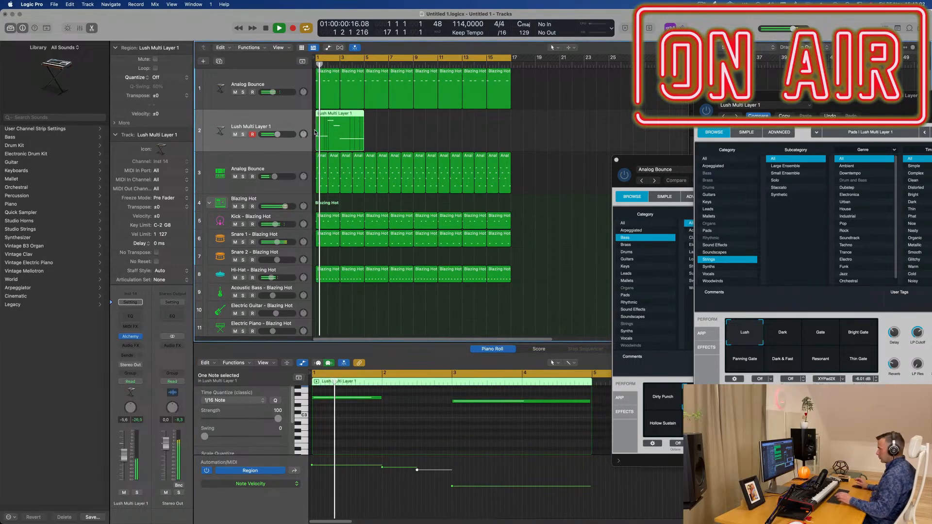
Step: Repeat the string region three times to fill up to bar 17 and lower its track volume to about -7.4 dB
{"action": "key", "text": "super+r"}
{"action": "key", "text": "super+r"}
{"action": "key", "text": "super+r"}
{"action": "left_click_drag", "start_coordinate": [853, 98], "coordinate": [565, 94]}
{"action": "key", "text": "space"}
{"action": "left_click_drag", "start_coordinate": [124, 456], "coordinate": [124, 461]}
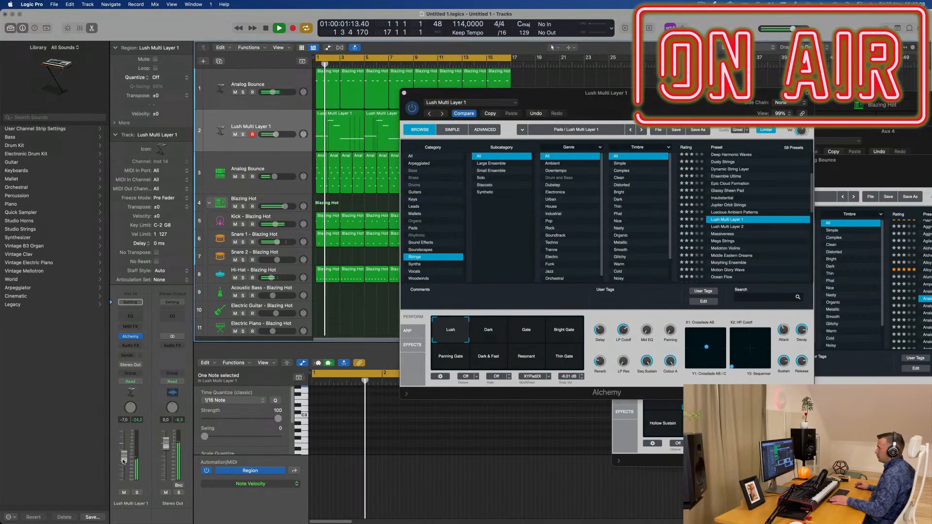
{"action": "left_click_drag", "start_coordinate": [644, 107], "coordinate": [573, 124]}
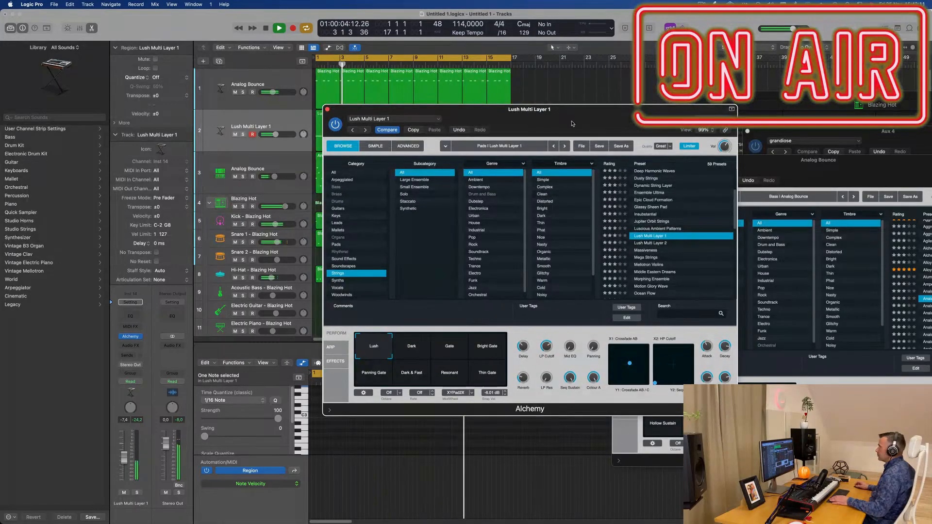
Step: Audition the Lush Multi Layer 2 preset with its Tube, Swells, Thin, Strings Swells, Pulsing and Ring Mod snapshots
{"action": "left_click", "coordinate": [652, 243]}
{"action": "key", "text": "space"}
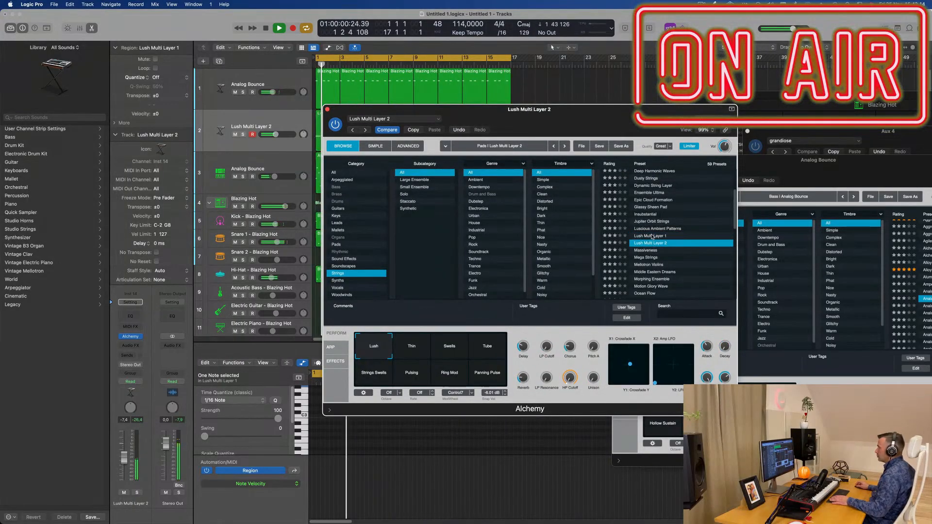
{"action": "left_click", "coordinate": [484, 350]}
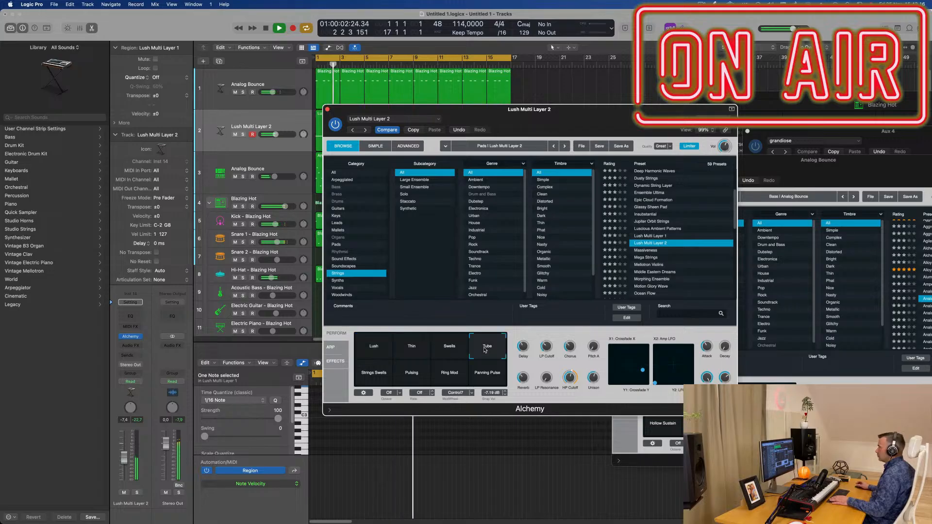
{"action": "left_click", "coordinate": [455, 353]}
{"action": "key", "text": "space"}
{"action": "left_click", "coordinate": [411, 351]}
{"action": "left_click", "coordinate": [383, 371]}
{"action": "key", "text": "space"}
{"action": "key", "text": "space"}
{"action": "left_click", "coordinate": [413, 375]}
{"action": "left_click", "coordinate": [450, 377]}
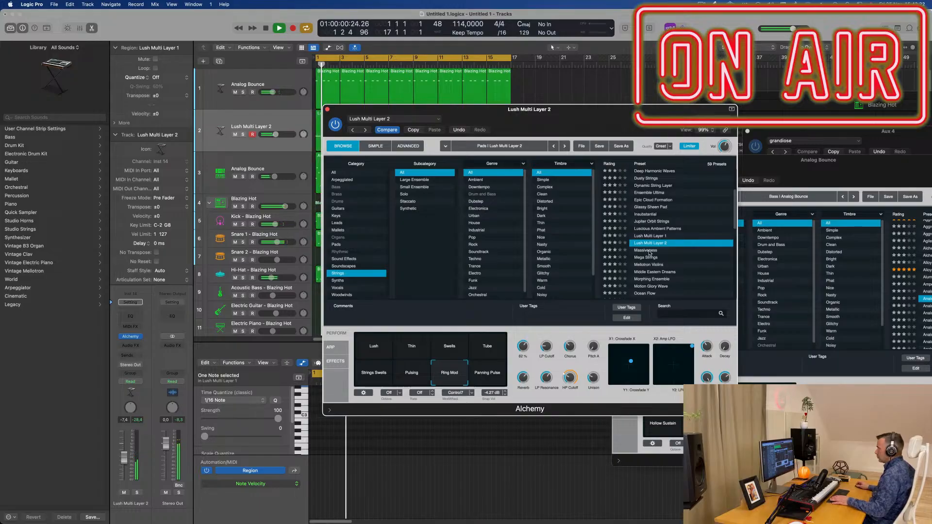
Step: Reload the Lush Multi Layer 1 preset and raise the string track's volume to about -2.1 dB
{"action": "left_click", "coordinate": [653, 236]}
{"action": "key", "text": "space"}
{"action": "key", "text": "space"}
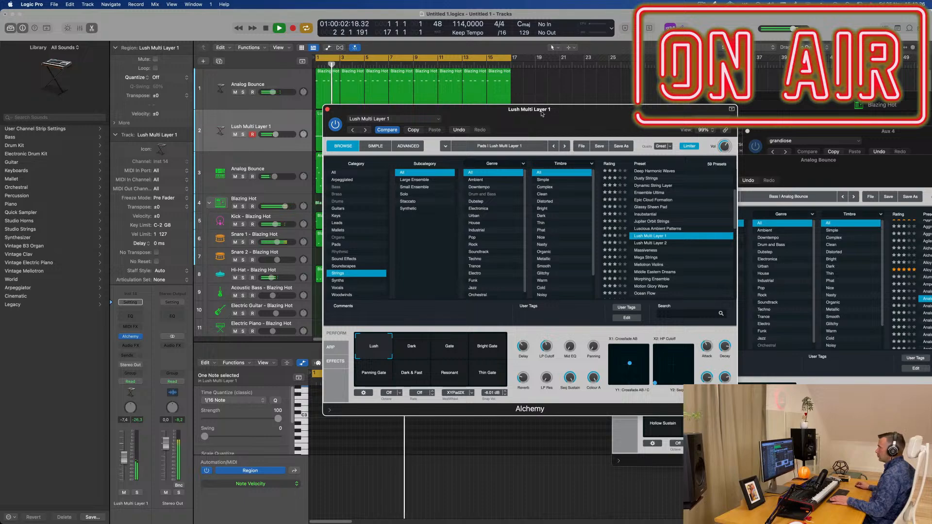
{"action": "left_click_drag", "start_coordinate": [543, 114], "coordinate": [677, 115]}
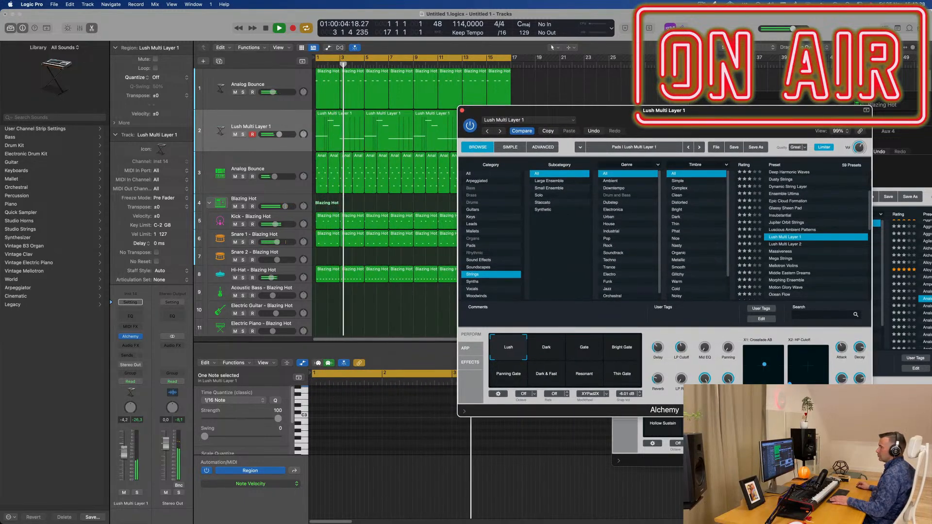
{"action": "left_click_drag", "start_coordinate": [279, 135], "coordinate": [280, 135]}
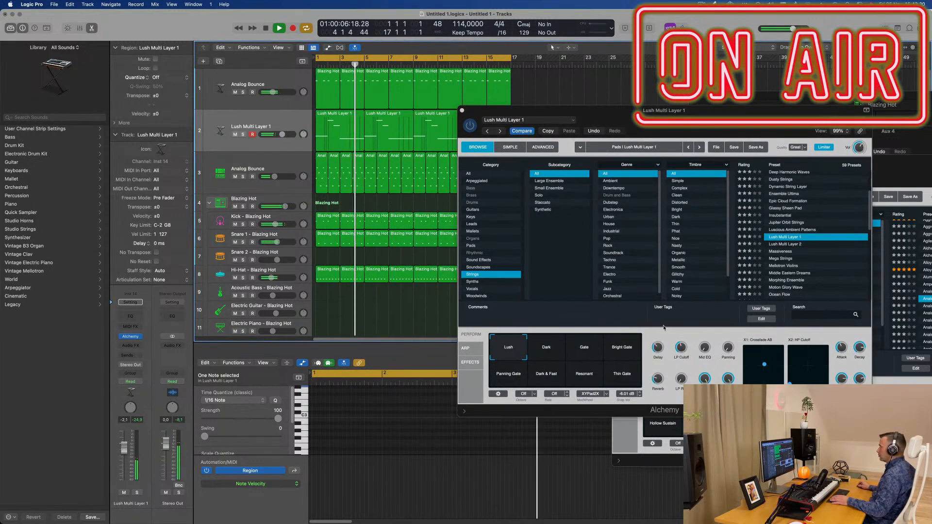
Step: Try the Gate snapshot, switch to the Dark snapshot and restart playback from the beginning
{"action": "left_click", "coordinate": [577, 350]}
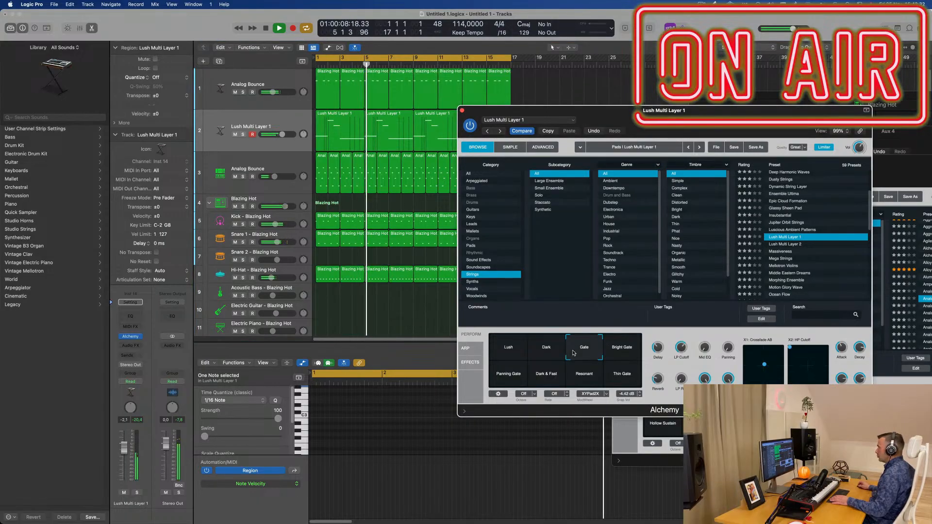
{"action": "left_click", "coordinate": [546, 352]}
{"action": "key", "text": "Return"}
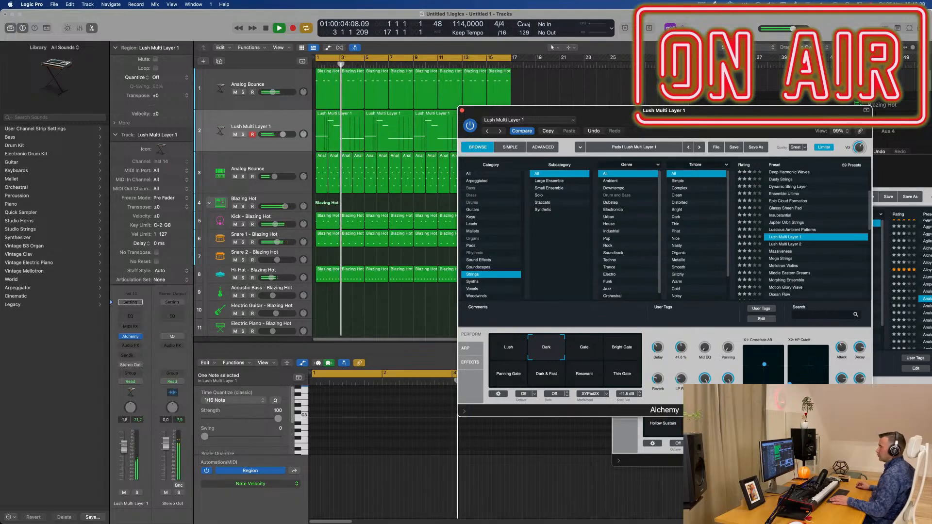
Step: Close the open plug-in windows, including both Alchemy instances, Drum Machine Designer and SilverVerb
{"action": "left_click_drag", "start_coordinate": [524, 110], "coordinate": [616, 86]}
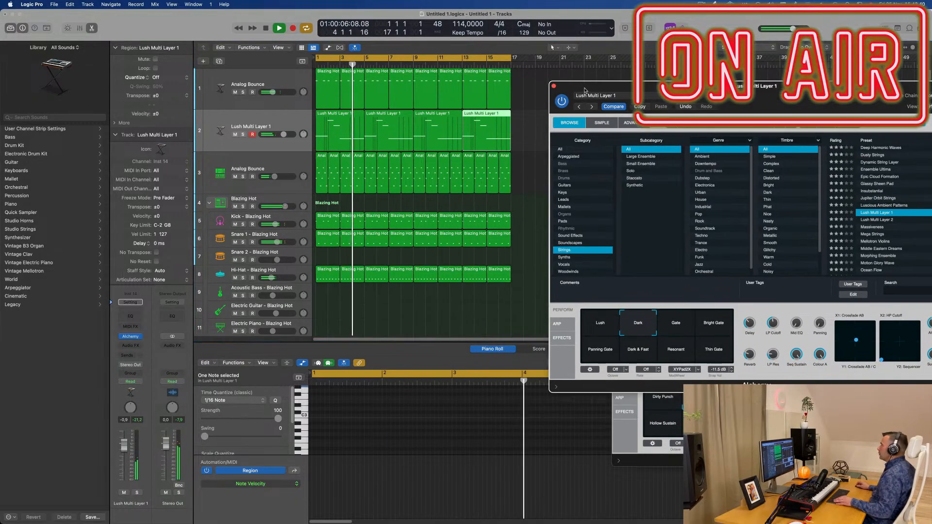
{"action": "left_click", "coordinate": [554, 86]}
{"action": "left_click_drag", "start_coordinate": [722, 98], "coordinate": [589, 96]}
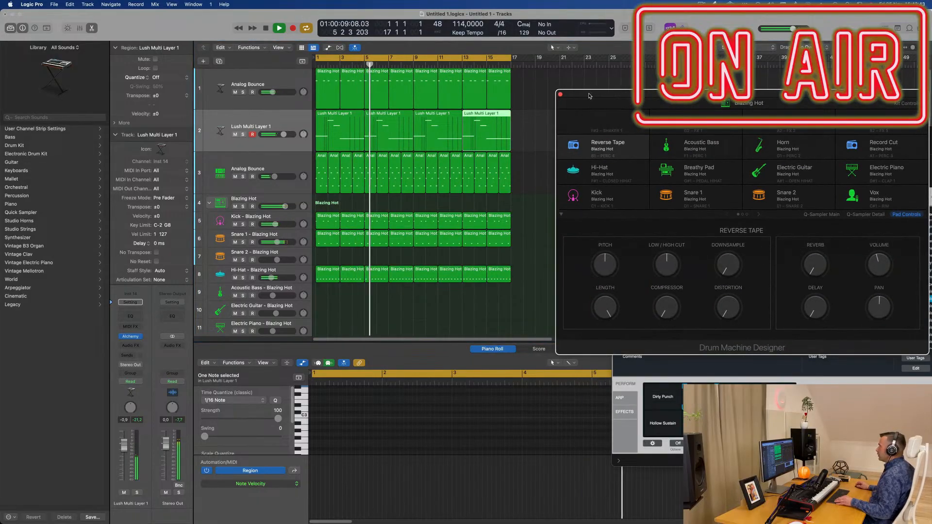
{"action": "left_click", "coordinate": [561, 96]}
{"action": "left_click_drag", "start_coordinate": [766, 180], "coordinate": [500, 196]}
{"action": "left_click_drag", "start_coordinate": [665, 169], "coordinate": [379, 164]}
{"action": "left_click", "coordinate": [358, 162]}
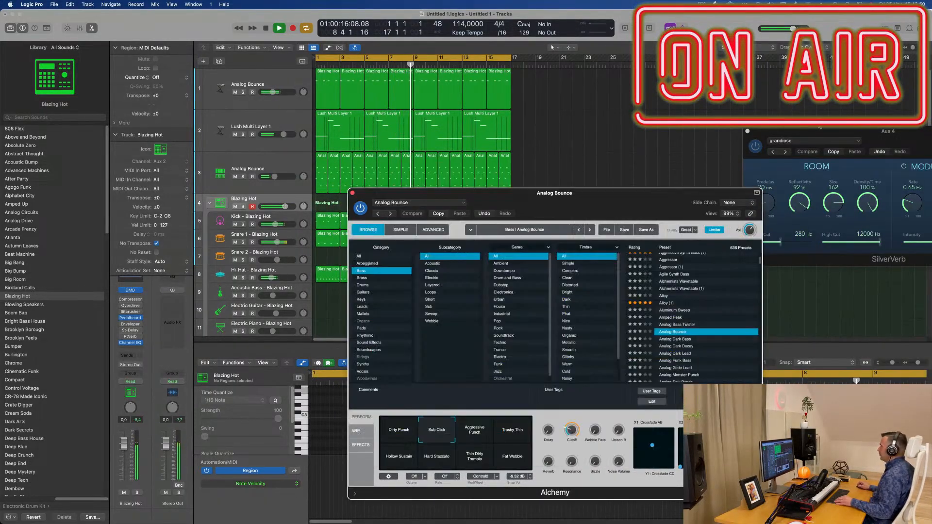
{"action": "left_click_drag", "start_coordinate": [758, 134], "coordinate": [484, 114]}
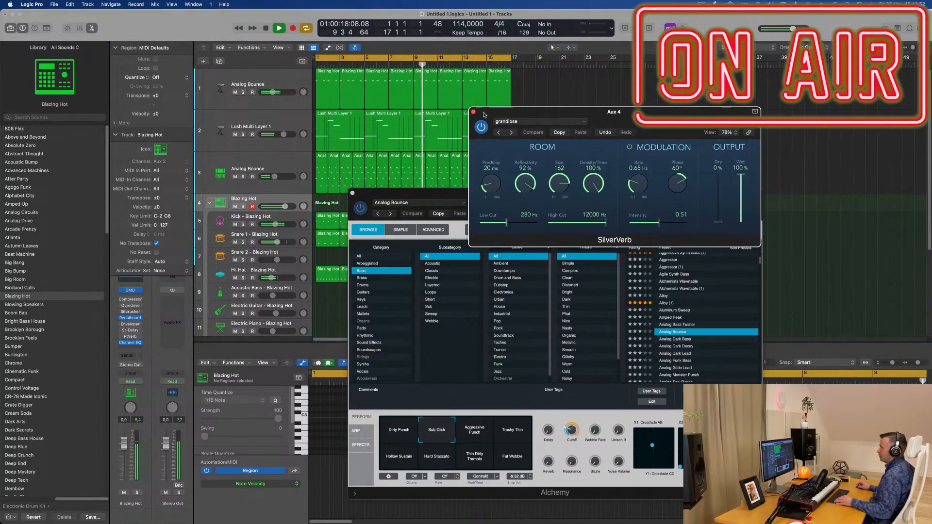
{"action": "left_click", "coordinate": [473, 113]}
{"action": "left_click_drag", "start_coordinate": [647, 195], "coordinate": [758, 74]}
{"action": "scroll", "coordinate": [320, 252], "scroll_direction": "down", "scroll_amount": 5}
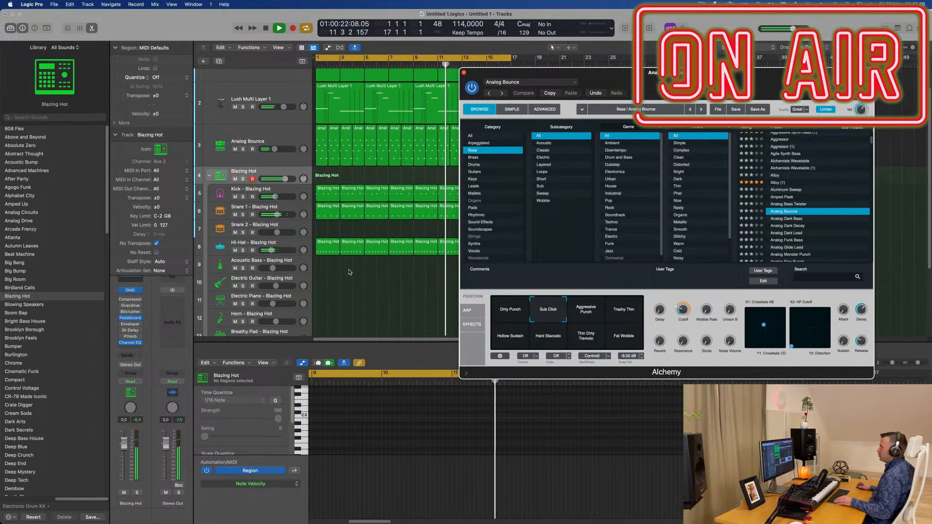
{"action": "left_click", "coordinate": [463, 73]}
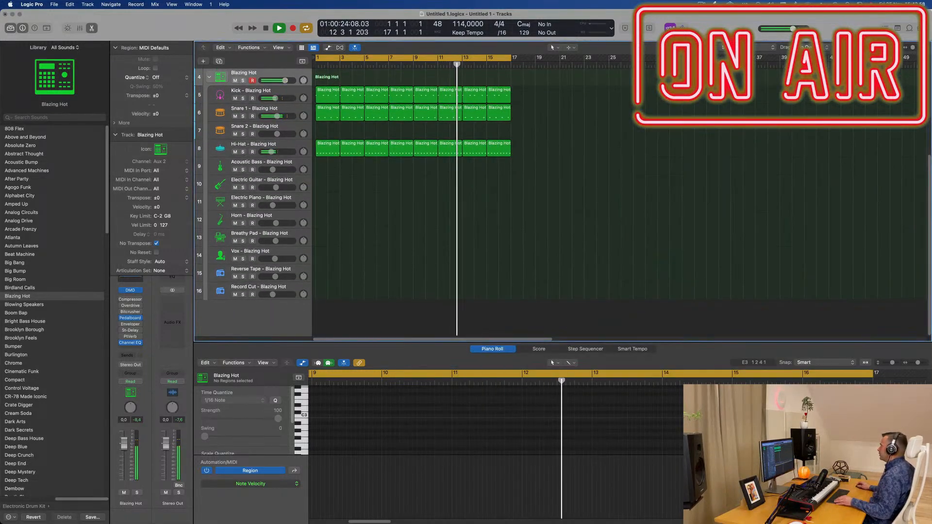
Step: Show the Apple Loops browser, filter it by instrument to drum loops and browse the list
{"action": "left_click", "coordinate": [909, 28]}
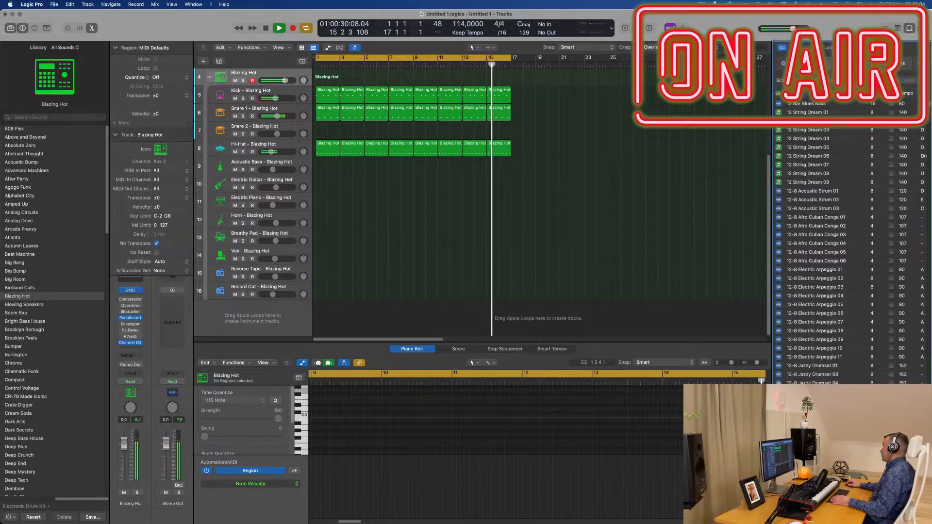
{"action": "left_click", "coordinate": [810, 64]}
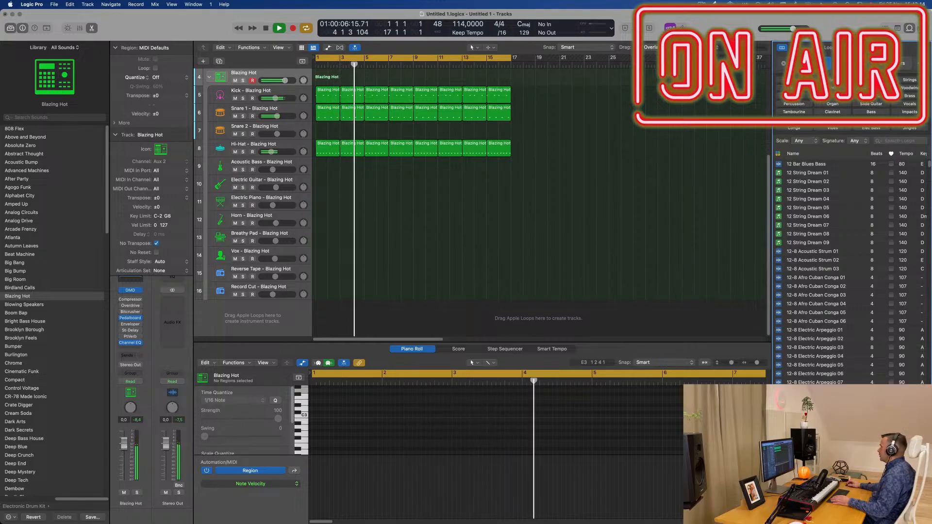
{"action": "left_click", "coordinate": [794, 88]}
{"action": "scroll", "coordinate": [842, 231], "scroll_direction": "down", "scroll_amount": 10}
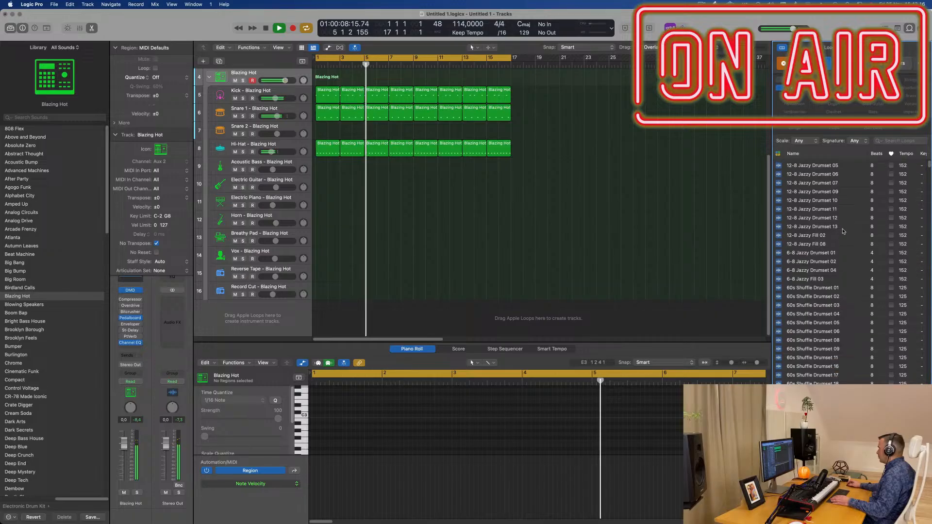
{"action": "scroll", "coordinate": [842, 231], "scroll_direction": "down", "scroll_amount": 5}
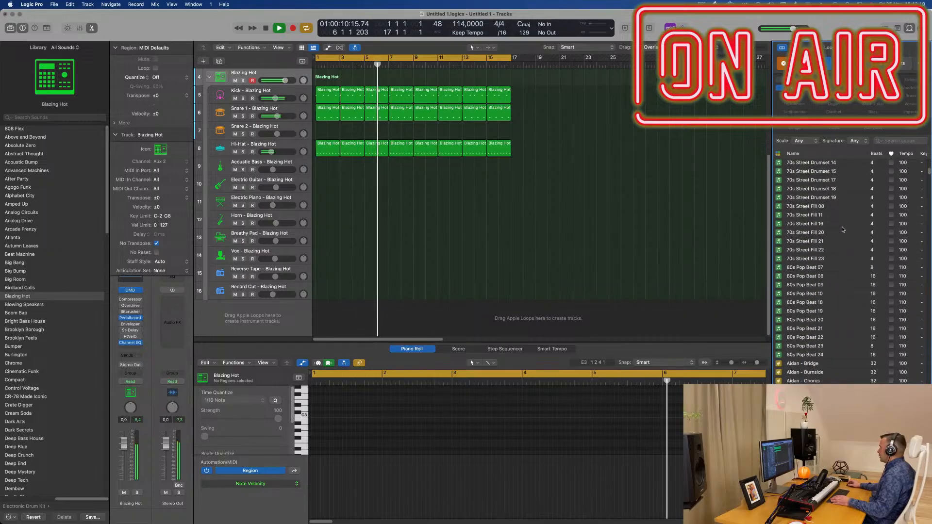
{"action": "scroll", "coordinate": [844, 229], "scroll_direction": "up", "scroll_amount": 1}
Step: Audition the 70s Street Drumset 18, 70s Street Drumset 19 and 70s Street Fill 20 loops over the beat
{"action": "left_click", "coordinate": [820, 213]}
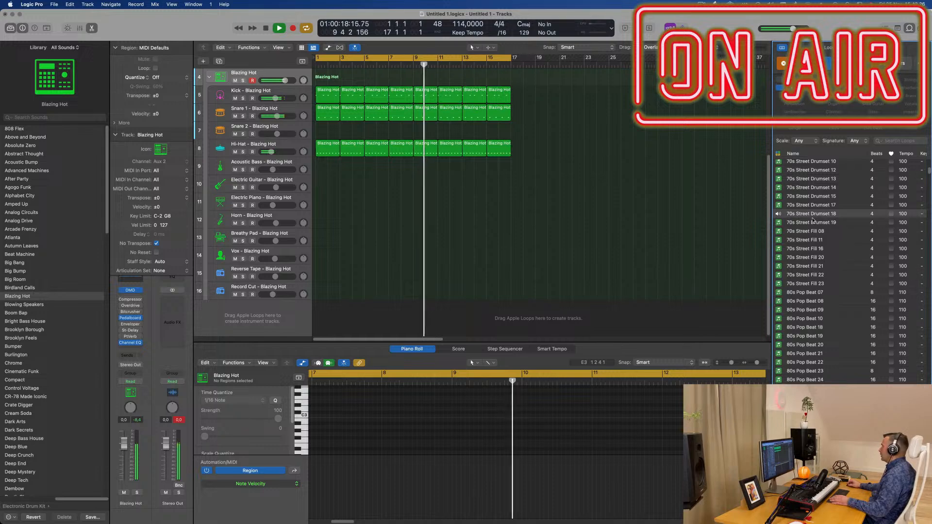
{"action": "left_click", "coordinate": [867, 224]}
{"action": "scroll", "coordinate": [820, 226], "scroll_direction": "down", "scroll_amount": 5}
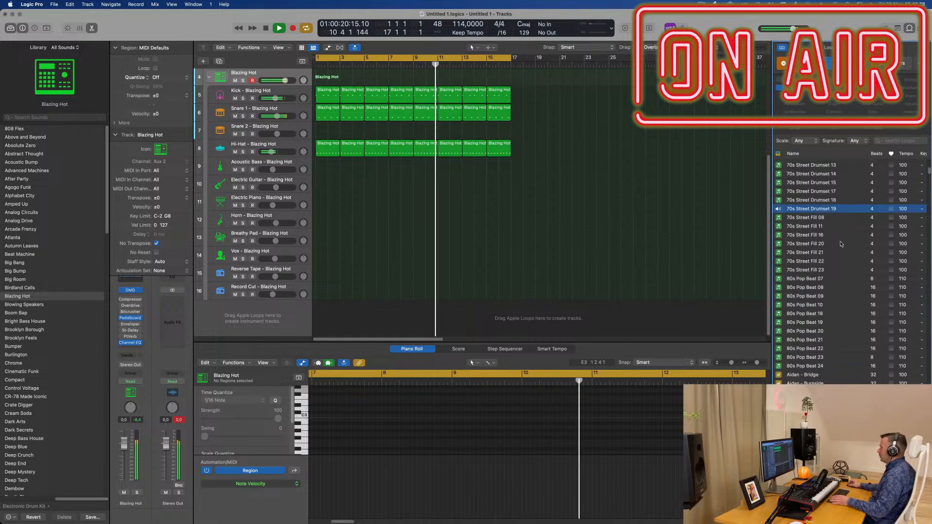
{"action": "left_click", "coordinate": [808, 214]}
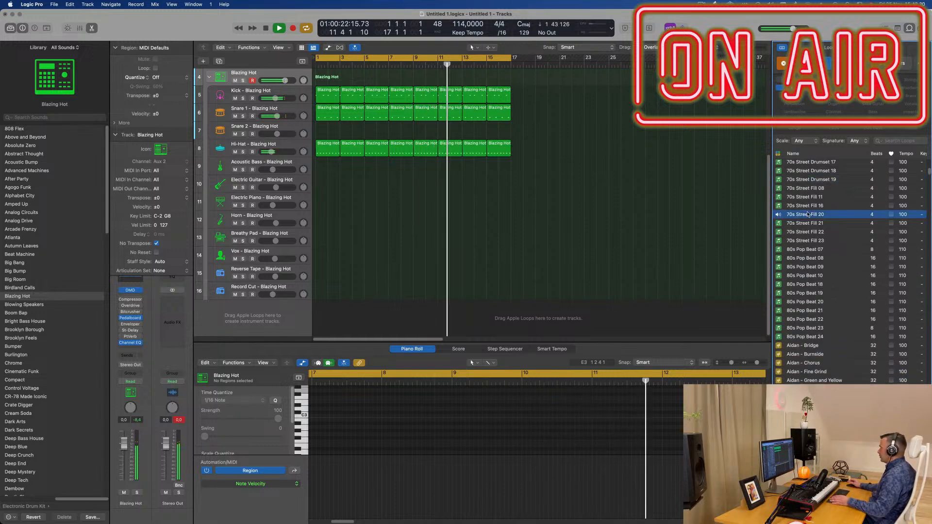
Step: Audition the Anders loops 11th Hour, Black Veil, Bridge, Chorus, Intro and Outro over the beat
{"action": "scroll", "coordinate": [850, 277], "scroll_direction": "down", "scroll_amount": 3}
{"action": "scroll", "coordinate": [850, 277], "scroll_direction": "down", "scroll_amount": 14}
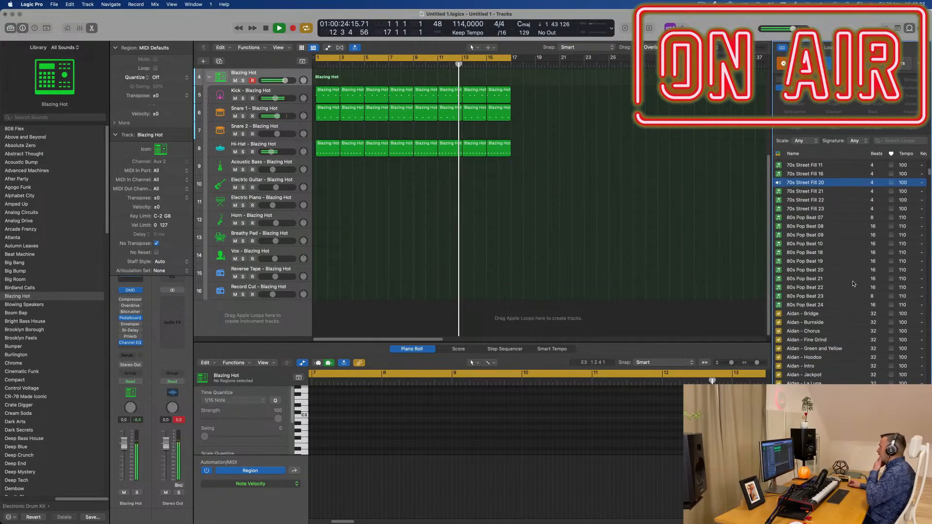
{"action": "scroll", "coordinate": [854, 315], "scroll_direction": "down", "scroll_amount": 17}
{"action": "left_click", "coordinate": [809, 355]}
{"action": "scroll", "coordinate": [858, 310], "scroll_direction": "down", "scroll_amount": 18}
{"action": "scroll", "coordinate": [858, 310], "scroll_direction": "up", "scroll_amount": 1}
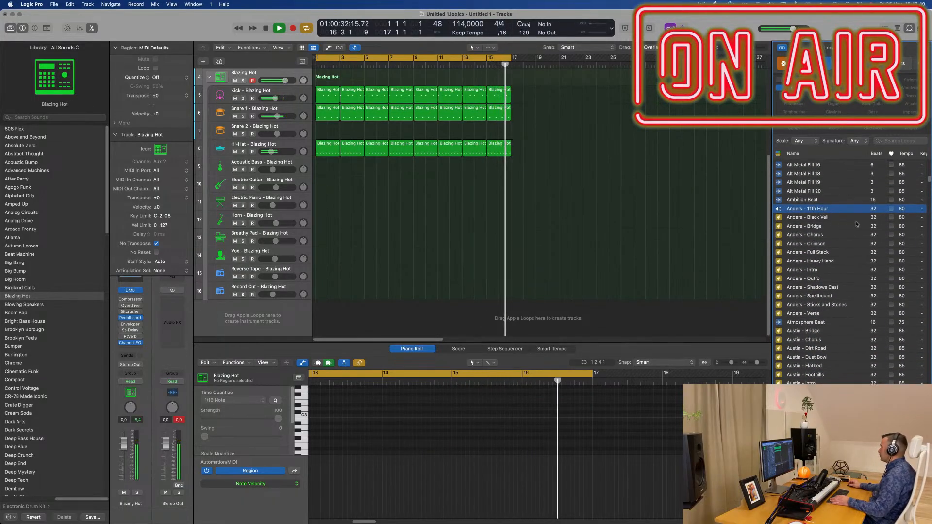
{"action": "left_click", "coordinate": [800, 219]}
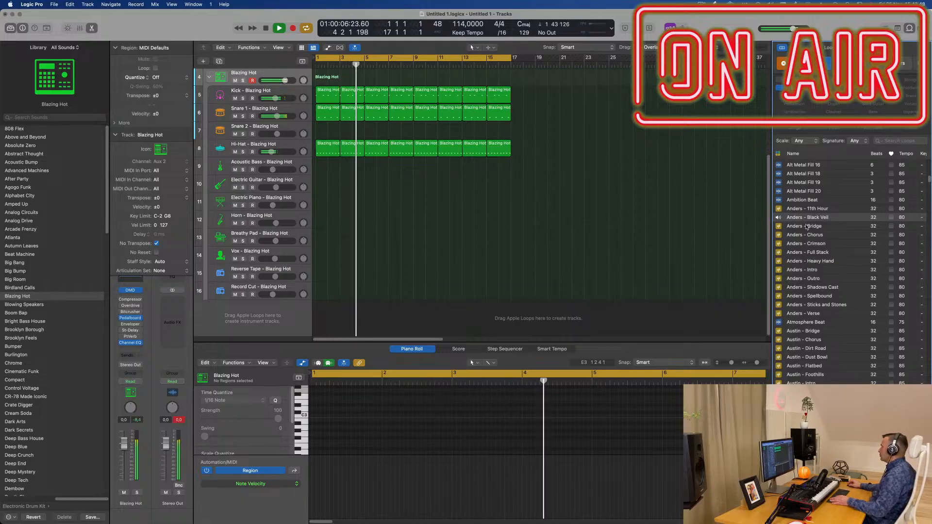
{"action": "left_click", "coordinate": [804, 227]}
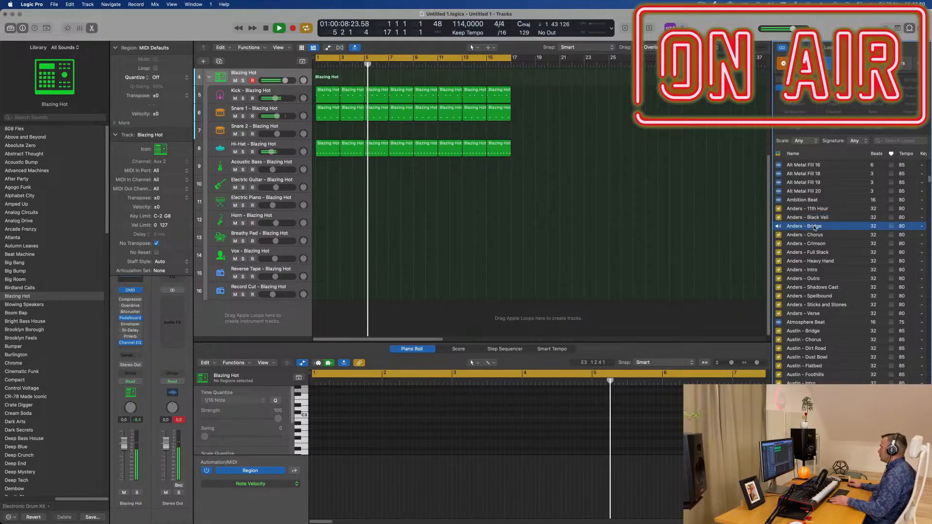
{"action": "left_click", "coordinate": [818, 237]}
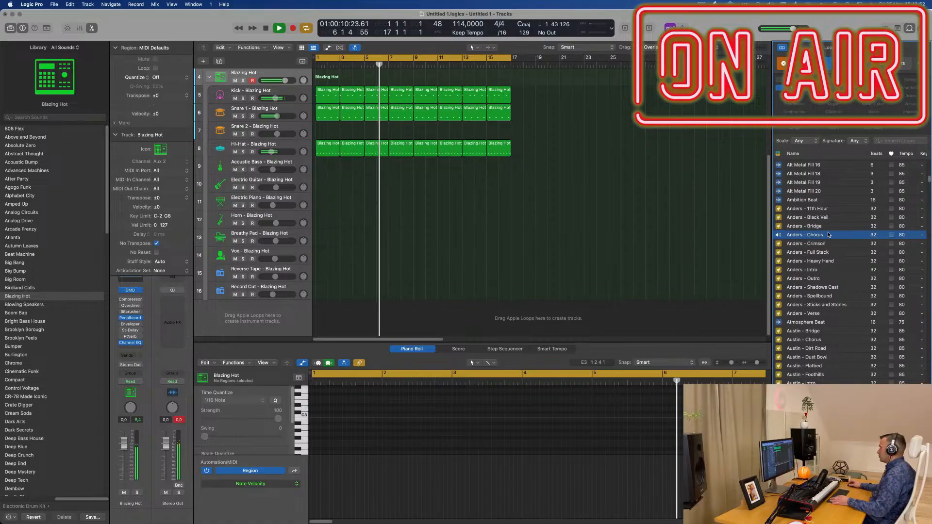
{"action": "left_click", "coordinate": [805, 271]}
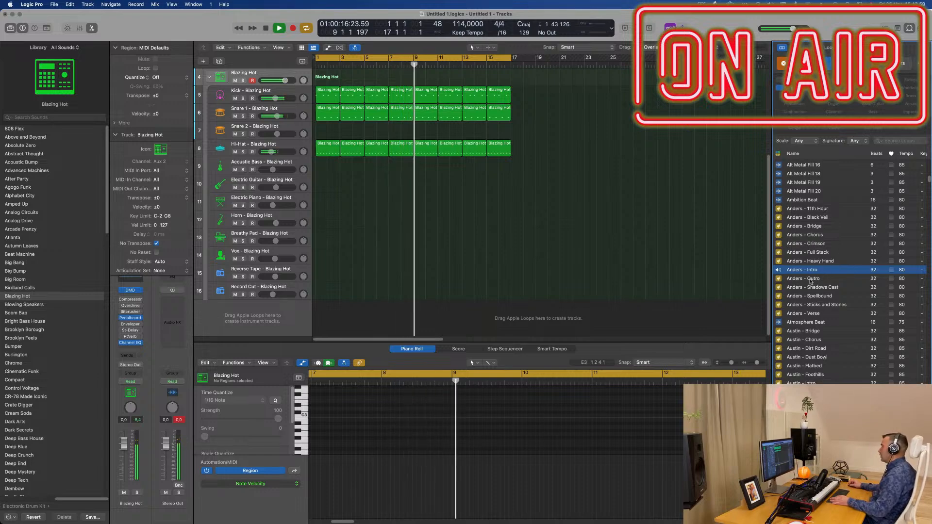
{"action": "left_click", "coordinate": [813, 280]}
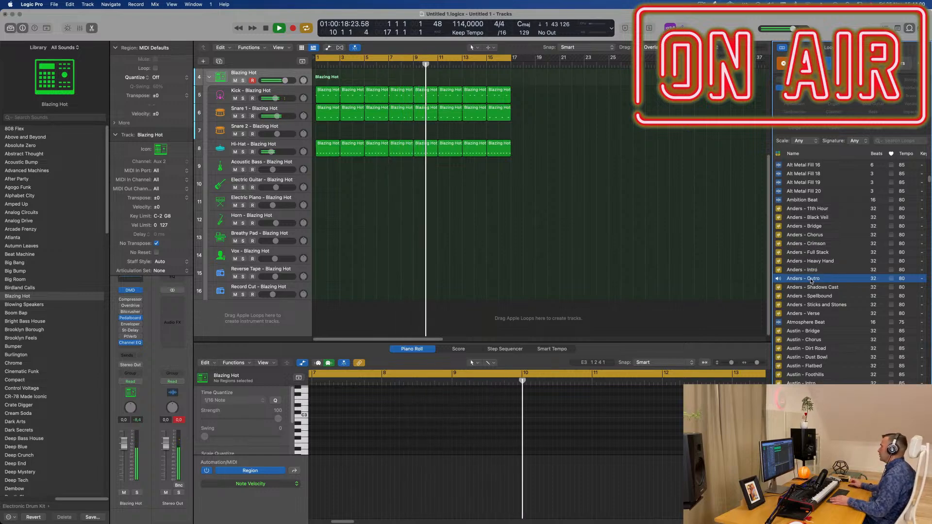
Step: Audition the Austin loops Bridge, Chorus, Flatbed, Foothills and Verse over the beat
{"action": "scroll", "coordinate": [833, 291], "scroll_direction": "down", "scroll_amount": 3}
{"action": "left_click", "coordinate": [818, 293]}
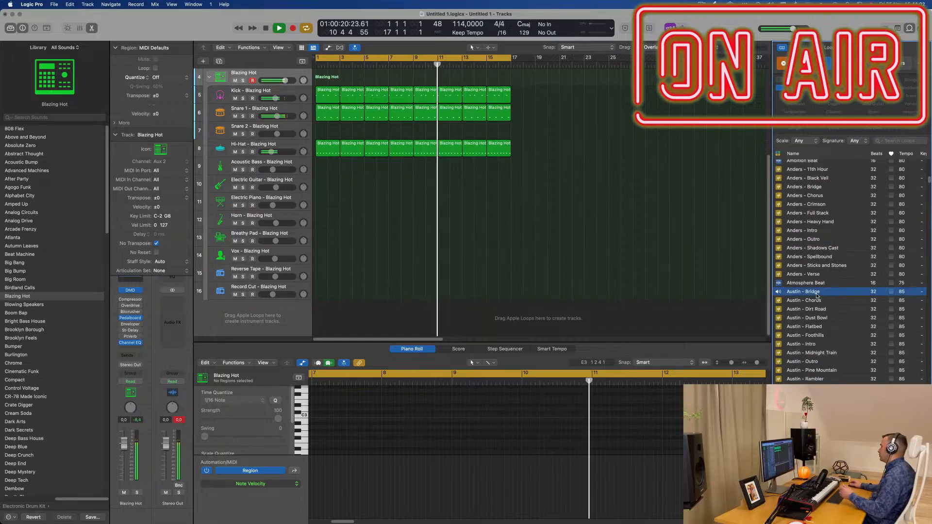
{"action": "scroll", "coordinate": [845, 302], "scroll_direction": "down", "scroll_amount": 1}
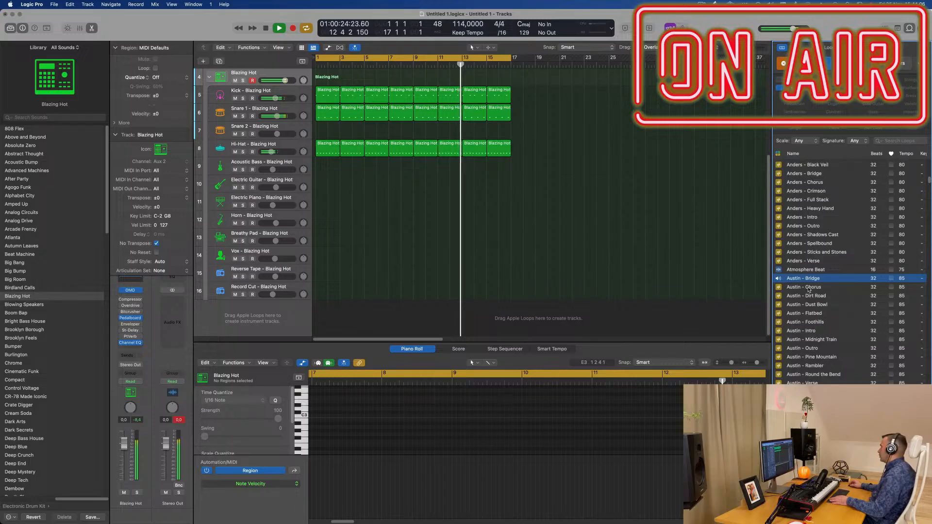
{"action": "left_click", "coordinate": [808, 288]}
{"action": "scroll", "coordinate": [849, 293], "scroll_direction": "down", "scroll_amount": 3}
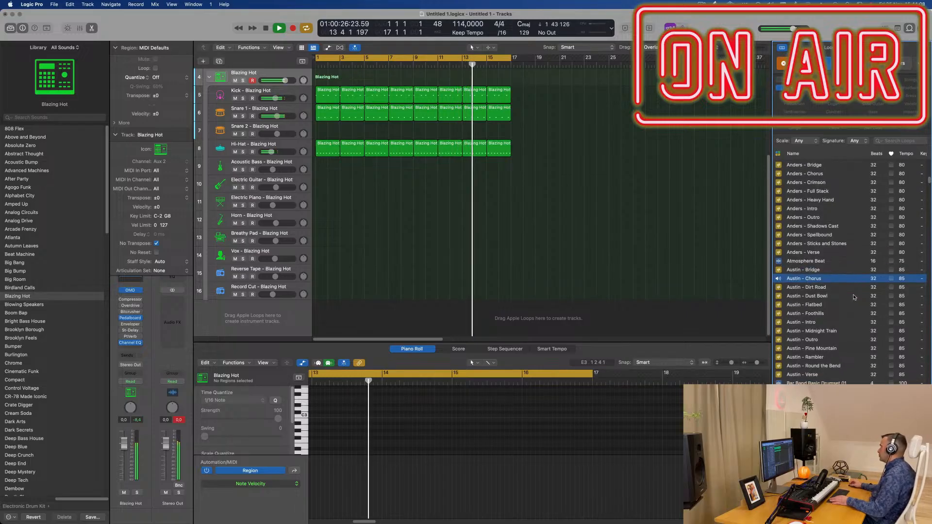
{"action": "scroll", "coordinate": [855, 295], "scroll_direction": "down", "scroll_amount": 1}
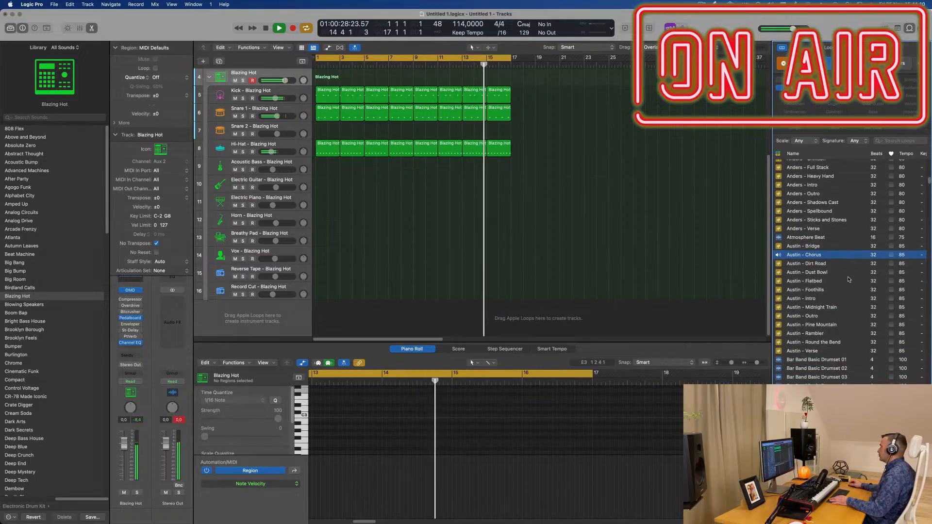
{"action": "left_click", "coordinate": [810, 282]}
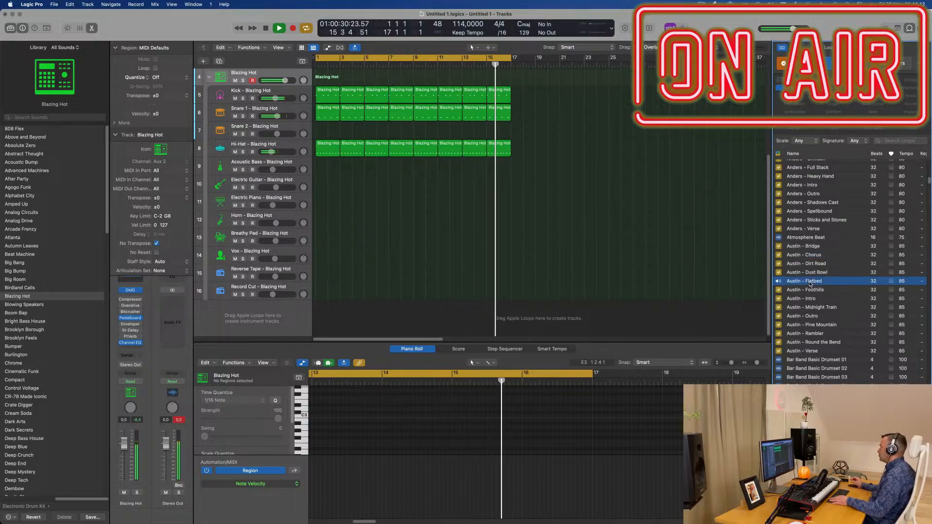
{"action": "scroll", "coordinate": [839, 287], "scroll_direction": "down", "scroll_amount": 4}
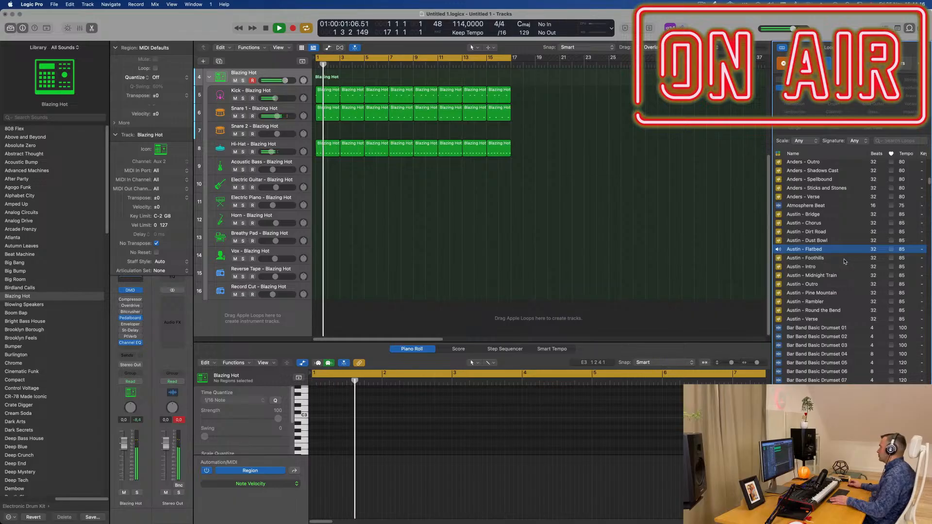
{"action": "left_click", "coordinate": [820, 263]}
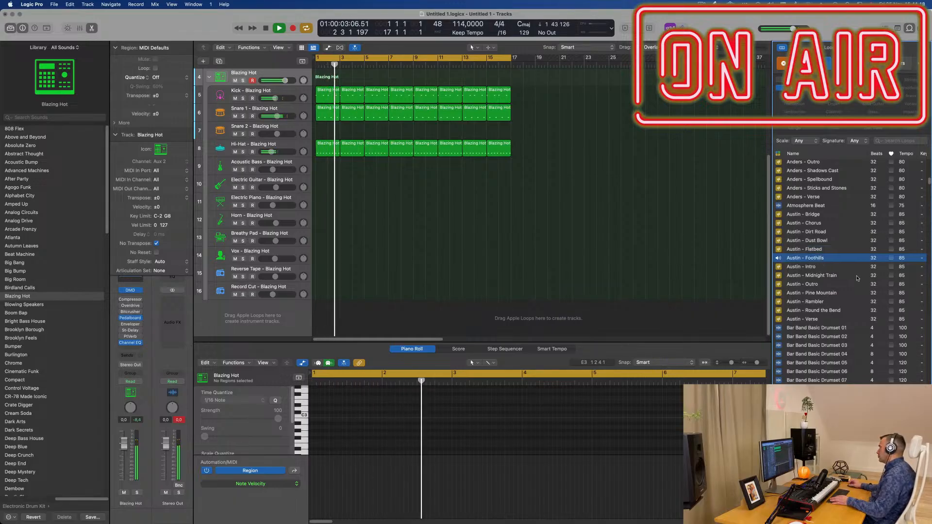
{"action": "scroll", "coordinate": [847, 285], "scroll_direction": "down", "scroll_amount": 3}
{"action": "scroll", "coordinate": [847, 285], "scroll_direction": "down", "scroll_amount": 3}
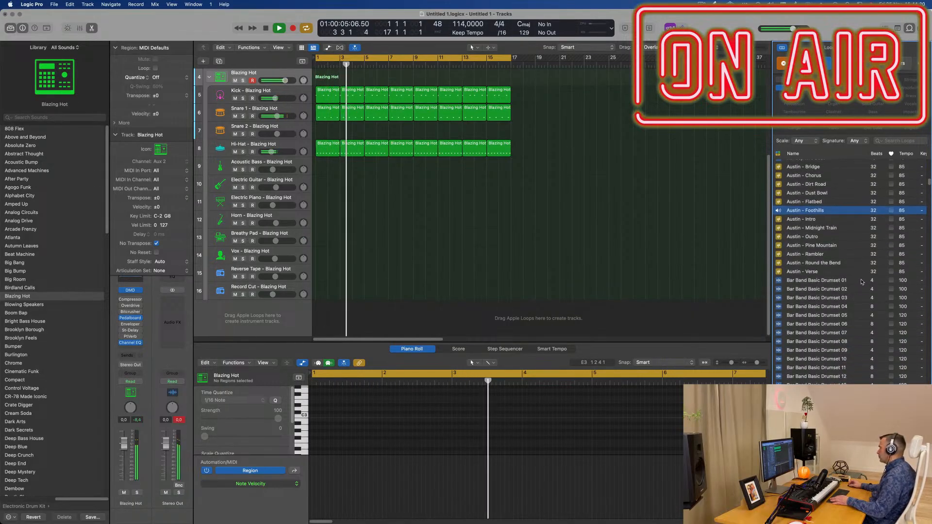
{"action": "left_click", "coordinate": [810, 271]}
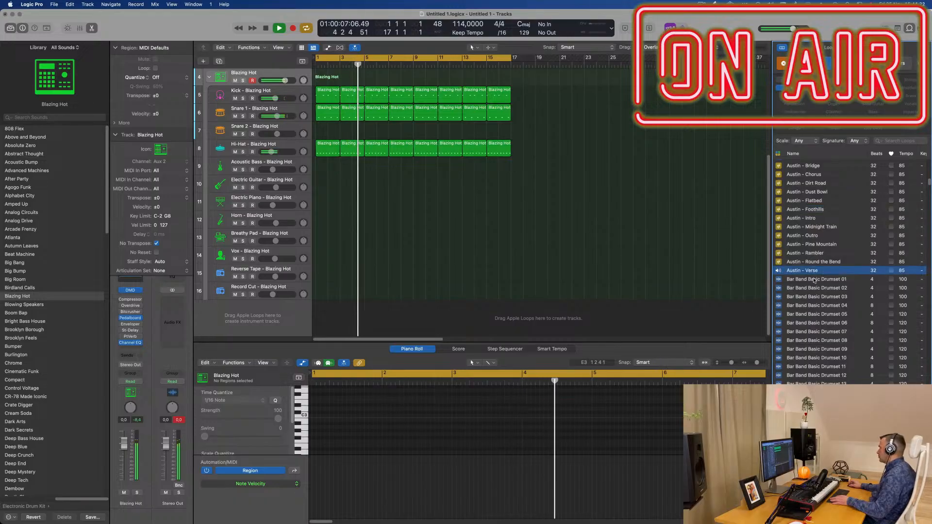
Step: Audition the Bar Band Basic Drumset 01, Barricade Beat and Bavarian Drums 05 loops over the beat
{"action": "left_click", "coordinate": [813, 279]}
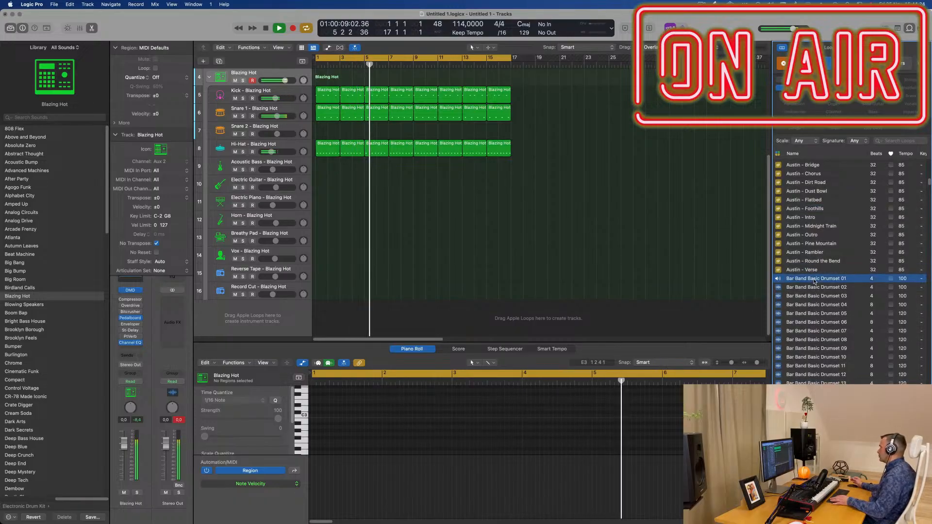
{"action": "scroll", "coordinate": [849, 291], "scroll_direction": "down", "scroll_amount": 5}
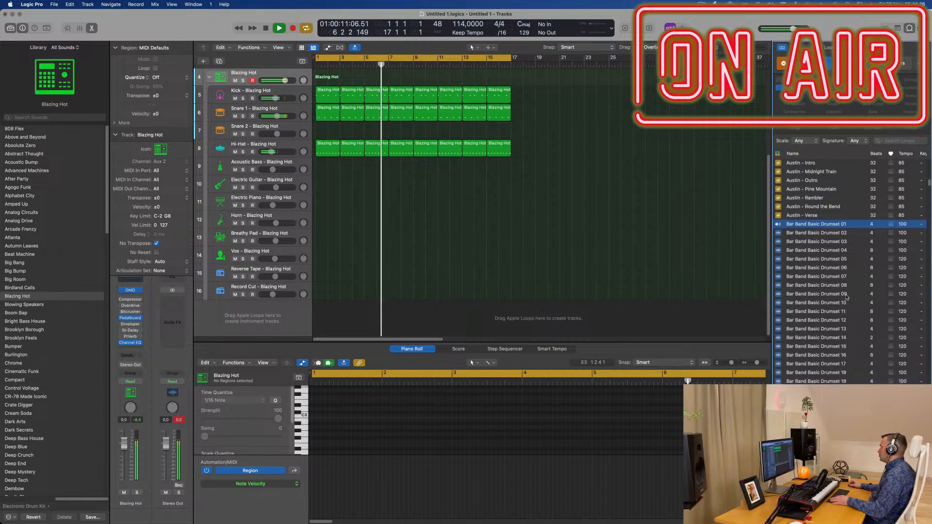
{"action": "scroll", "coordinate": [858, 299], "scroll_direction": "up", "scroll_amount": 3}
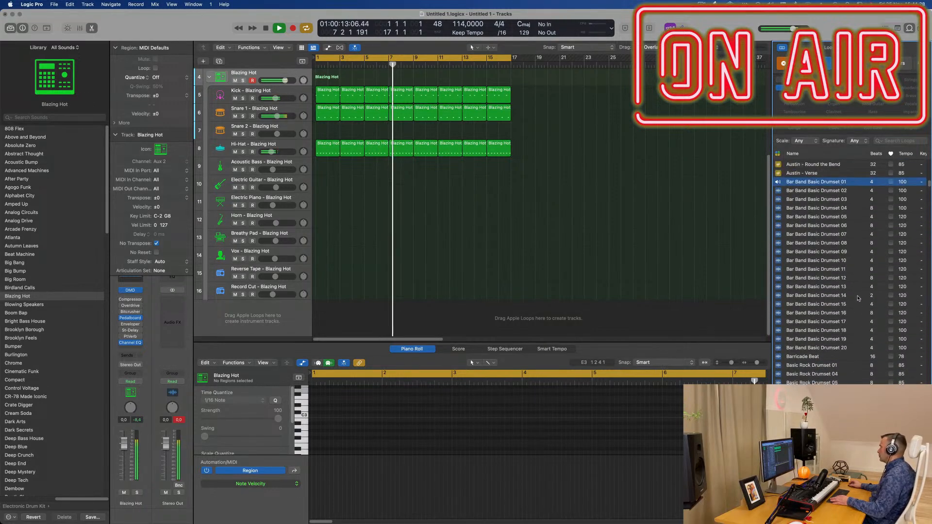
{"action": "scroll", "coordinate": [860, 298], "scroll_direction": "down", "scroll_amount": 3}
{"action": "left_click", "coordinate": [807, 317]}
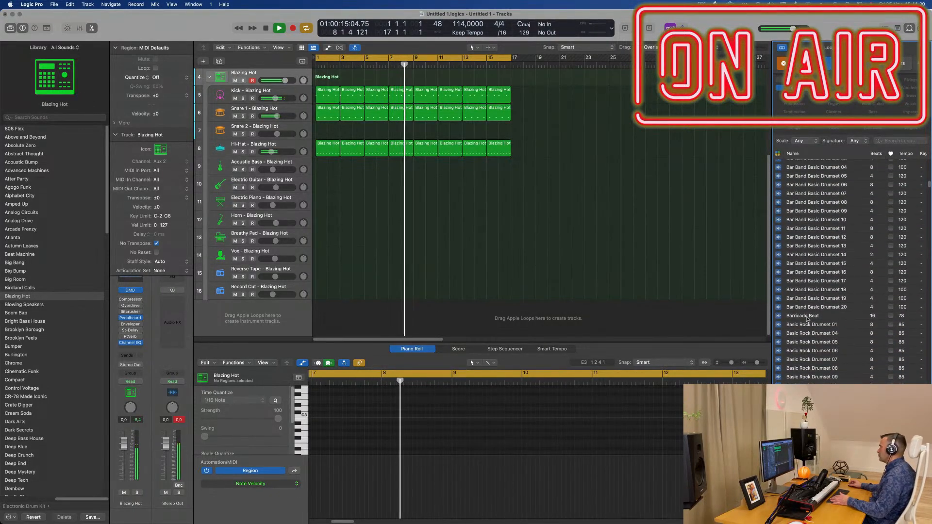
{"action": "scroll", "coordinate": [861, 329], "scroll_direction": "down", "scroll_amount": 3}
{"action": "scroll", "coordinate": [860, 328], "scroll_direction": "down", "scroll_amount": 3}
{"action": "left_click", "coordinate": [803, 301]}
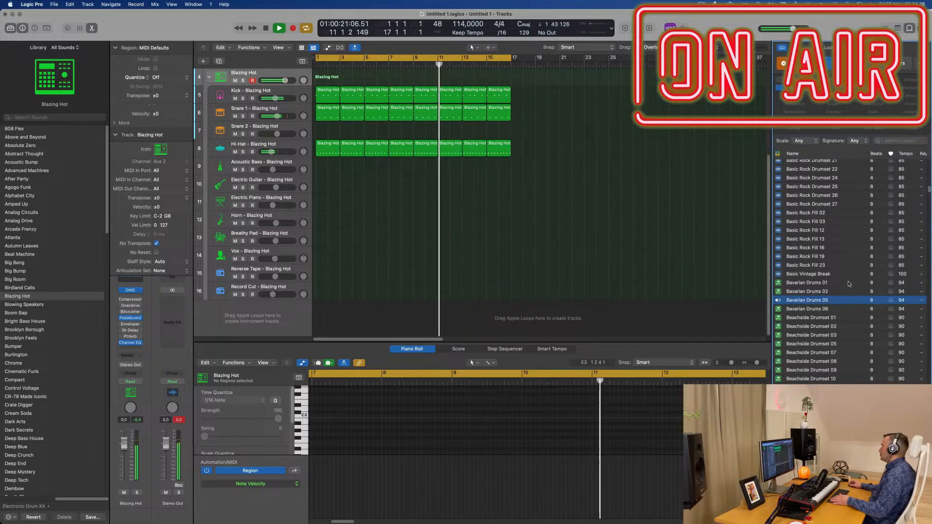
Step: Audition the Bebop Drumset 09, Bedrock Drumset 01 and Benny - Britown loops over the beat
{"action": "scroll", "coordinate": [850, 287], "scroll_direction": "down", "scroll_amount": 6}
{"action": "scroll", "coordinate": [857, 285], "scroll_direction": "down", "scroll_amount": 9}
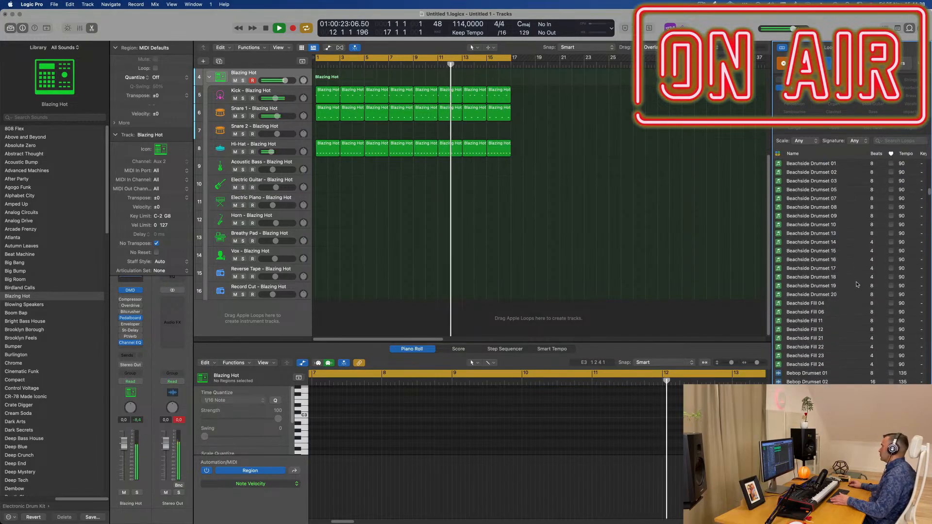
{"action": "scroll", "coordinate": [813, 291], "scroll_direction": "down", "scroll_amount": 5}
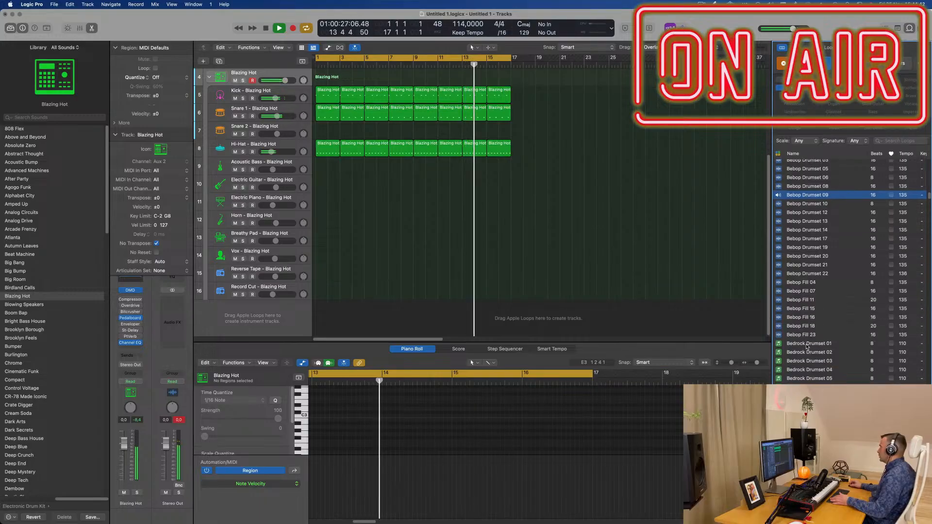
{"action": "left_click", "coordinate": [807, 346]}
{"action": "scroll", "coordinate": [868, 340], "scroll_direction": "down", "scroll_amount": 6}
{"action": "scroll", "coordinate": [868, 339], "scroll_direction": "down", "scroll_amount": 3}
{"action": "left_click", "coordinate": [818, 293]}
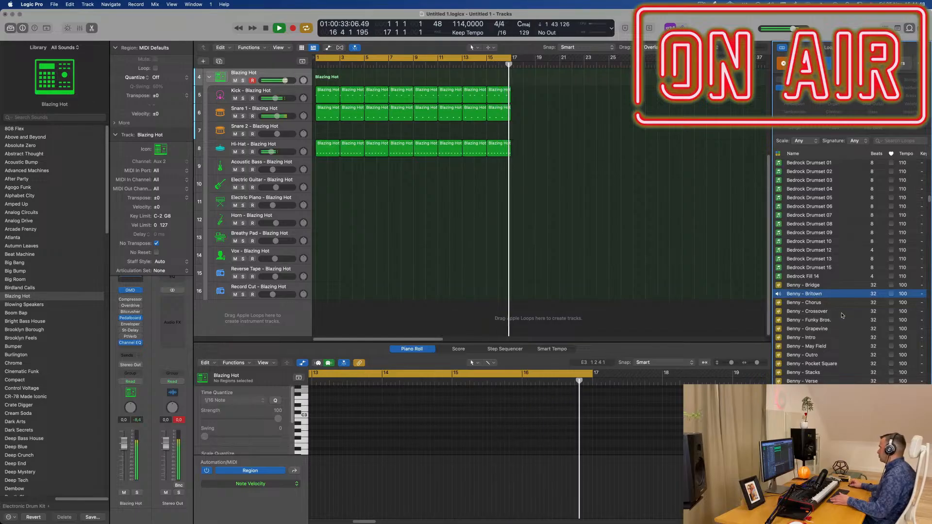
Step: Audition the Benny - Funky Bros. loop and add it to the project on a new track below the existing ones
{"action": "scroll", "coordinate": [842, 316], "scroll_direction": "down", "scroll_amount": 2}
{"action": "left_click", "coordinate": [816, 292]}
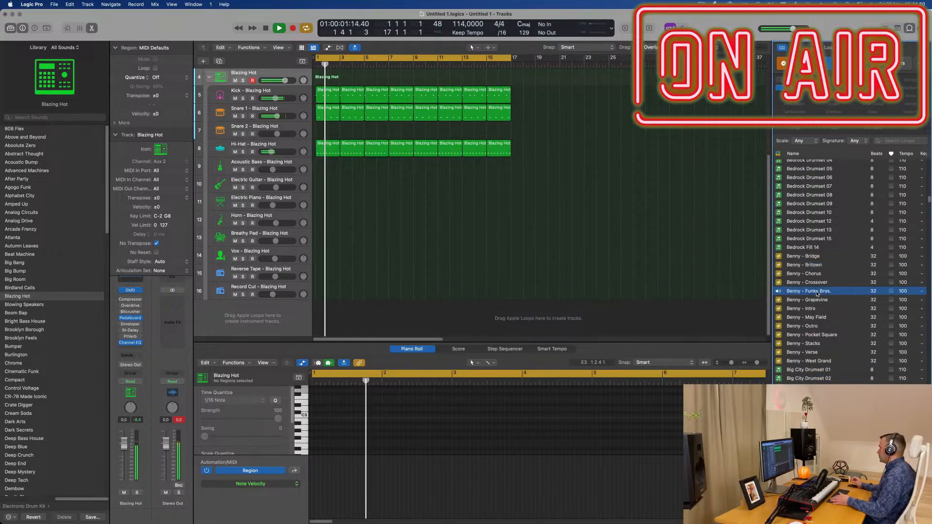
{"action": "scroll", "coordinate": [854, 300], "scroll_direction": "down", "scroll_amount": 3}
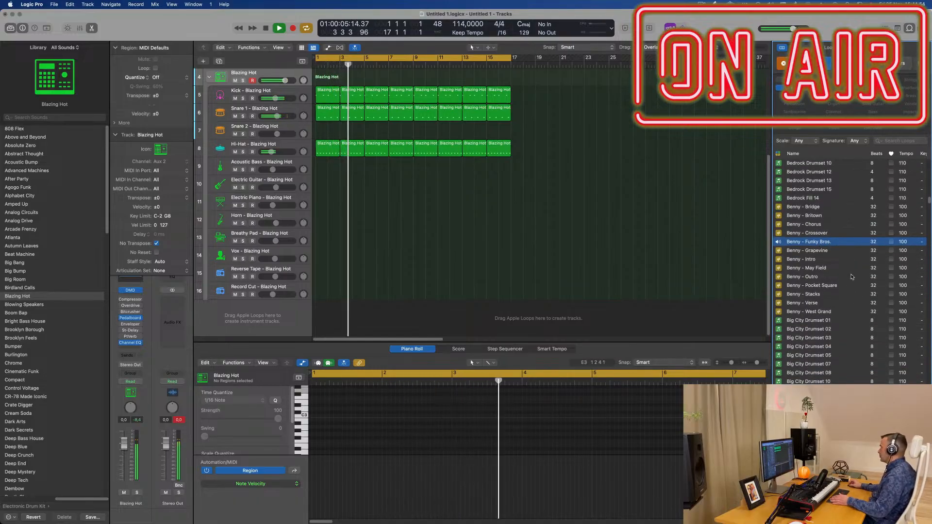
{"action": "left_click_drag", "start_coordinate": [825, 241], "coordinate": [347, 320]}
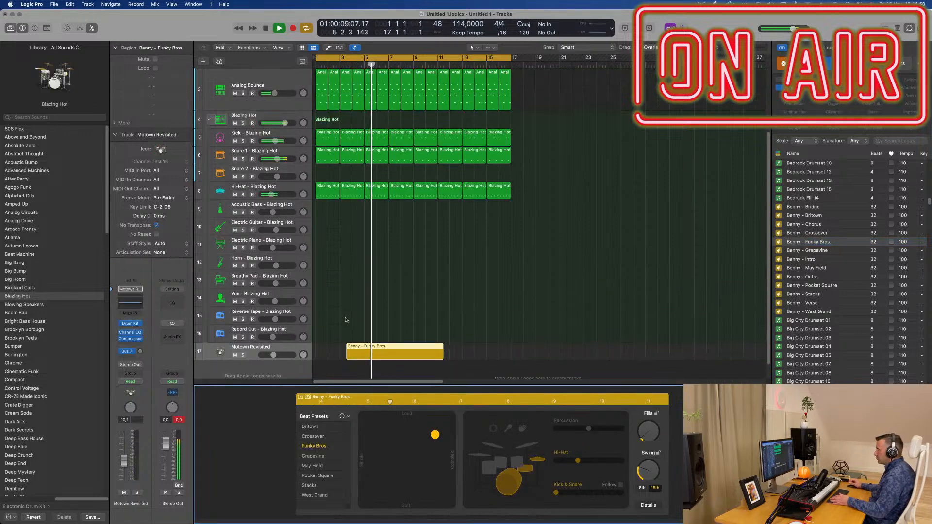
Step: Move the Funky Bros. region to bar 1, repeat it once to fill the 16-bar cycle, select both regions and restart playback
{"action": "left_click_drag", "start_coordinate": [404, 348], "coordinate": [334, 349]}
{"action": "key", "text": "Return"}
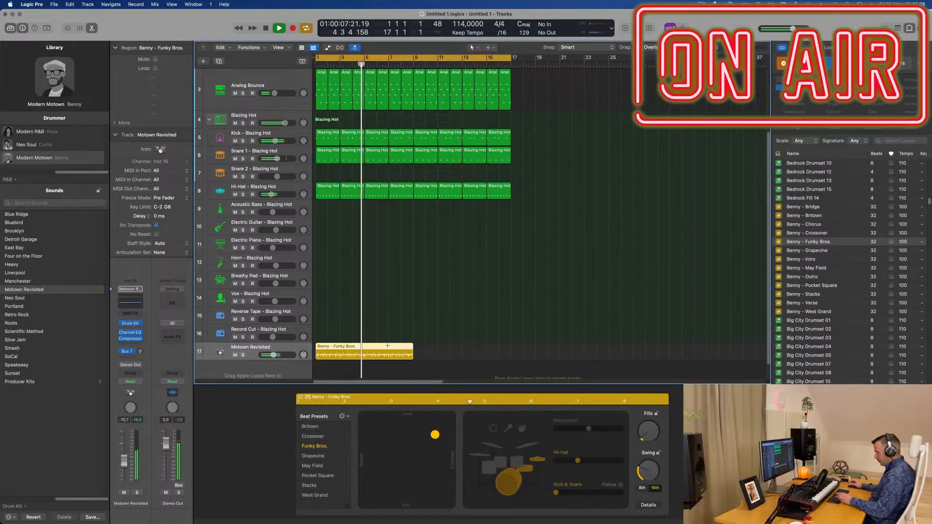
{"action": "key", "text": "super+r"}
{"action": "left_click", "coordinate": [288, 347]}
{"action": "key", "text": "Return"}
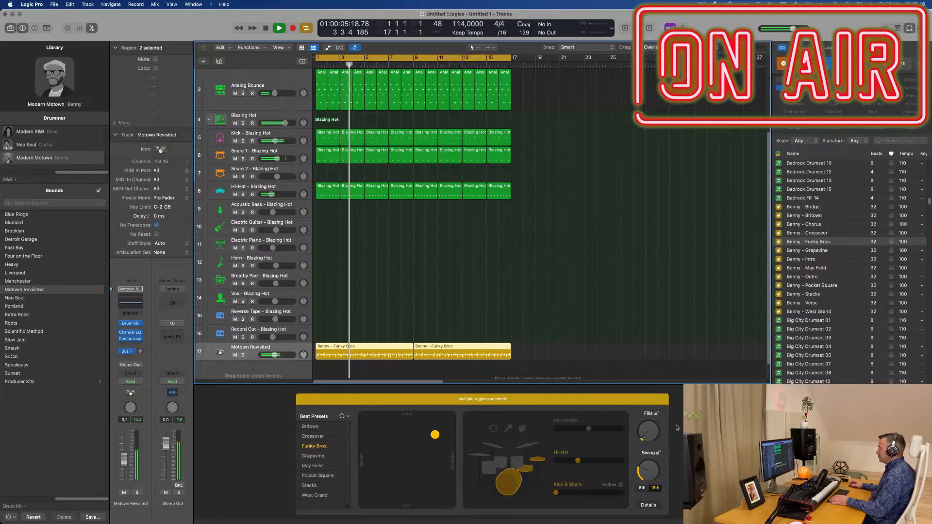
Step: Set the hi-hat of both Funky Bros. regions to its maximum and raise the volume of their drummer track
{"action": "left_click", "coordinate": [587, 432]}
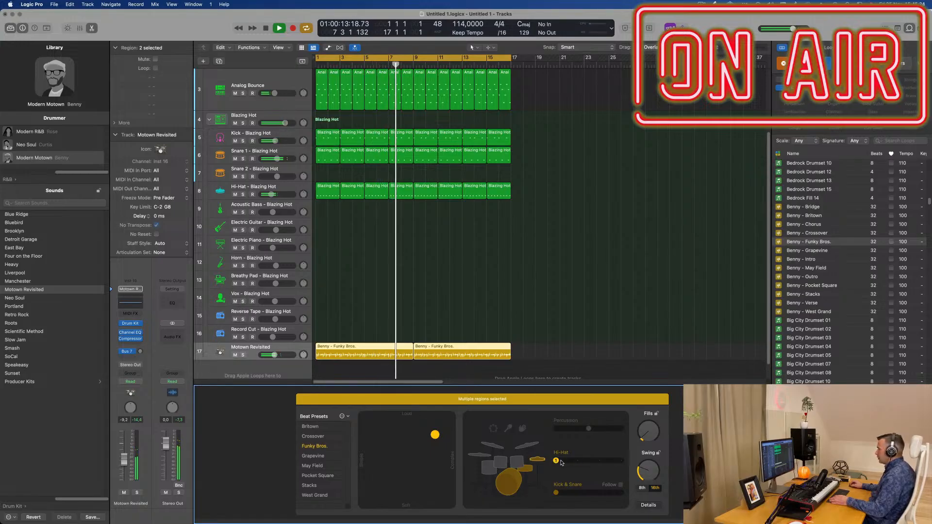
{"action": "mouse_move", "coordinate": [622, 462]}
{"action": "left_mouse_down"}
{"action": "mouse_move", "coordinate": [599, 463]}
{"action": "mouse_move", "coordinate": [622, 463]}
{"action": "left_mouse_up"}
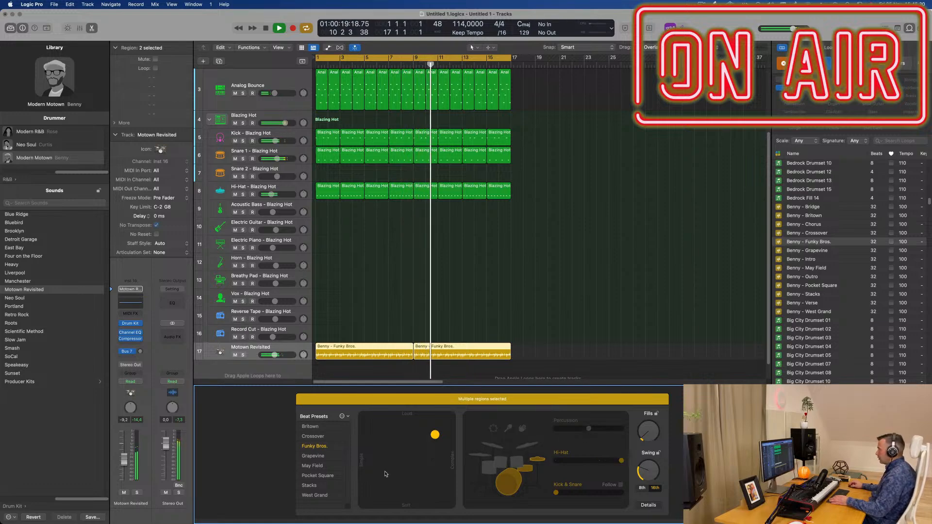
{"action": "left_click_drag", "start_coordinate": [126, 462], "coordinate": [126, 461]}
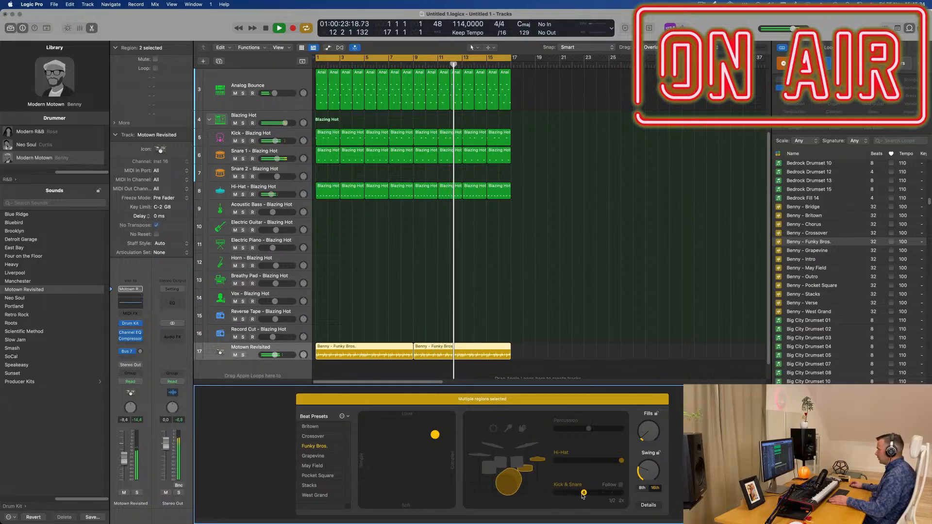
Step: Increase the kick and snare variation and the fills of both Funky Bros. regions, trying out the kick and snare Follow option
{"action": "left_click_drag", "start_coordinate": [581, 495], "coordinate": [620, 497]}
{"action": "left_click", "coordinate": [620, 485]}
{"action": "left_click", "coordinate": [620, 485]}
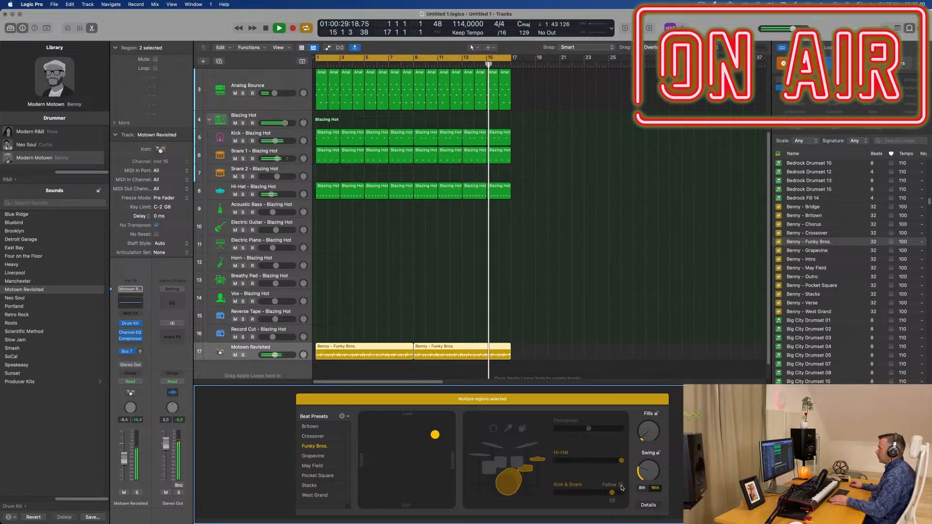
{"action": "left_click", "coordinate": [621, 485]}
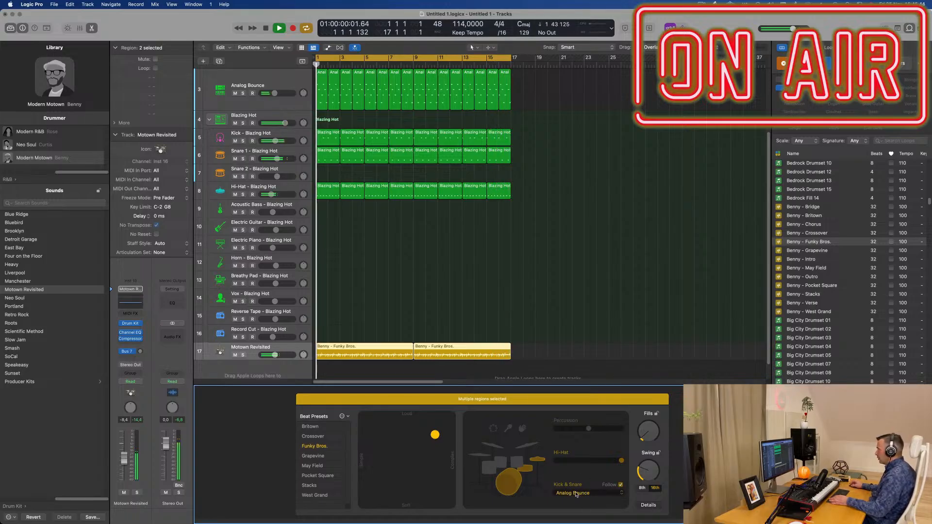
{"action": "left_click", "coordinate": [603, 495]}
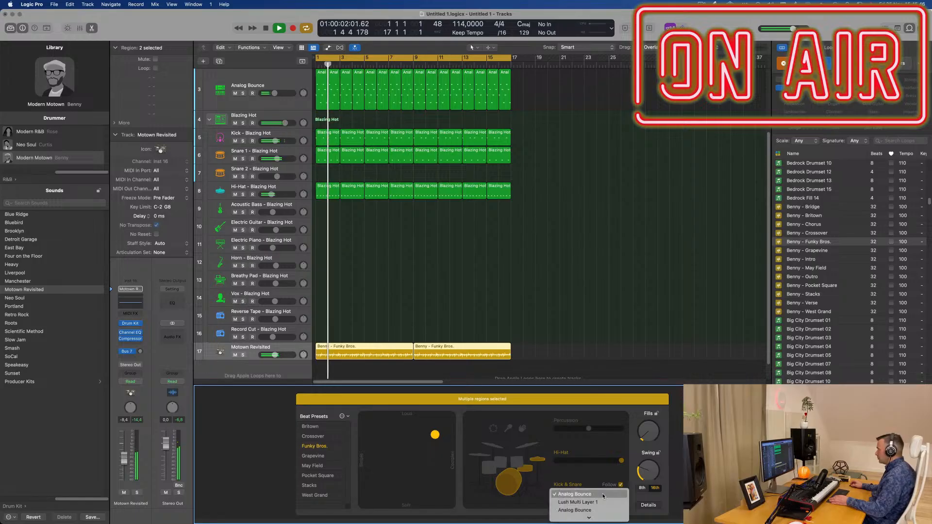
{"action": "left_click", "coordinate": [602, 479]}
{"action": "left_click", "coordinate": [620, 484]}
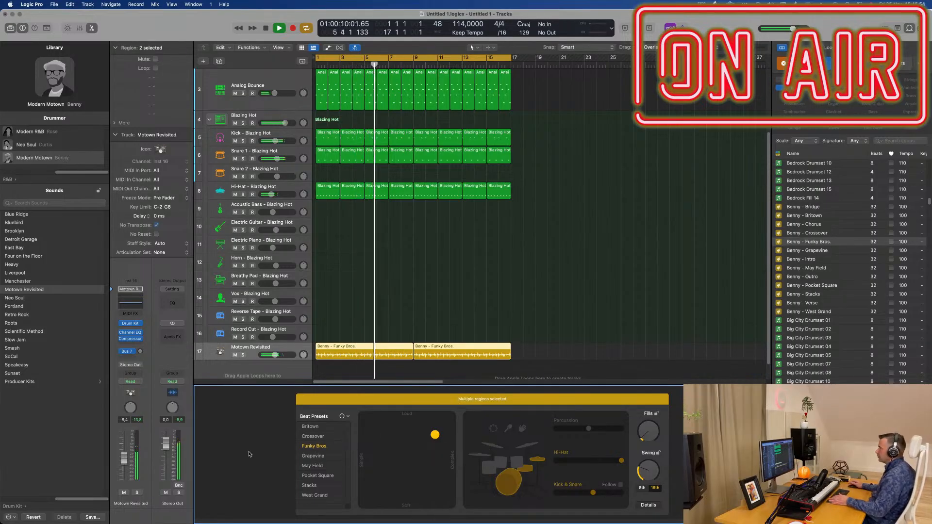
{"action": "left_click_drag", "start_coordinate": [649, 432], "coordinate": [653, 427]}
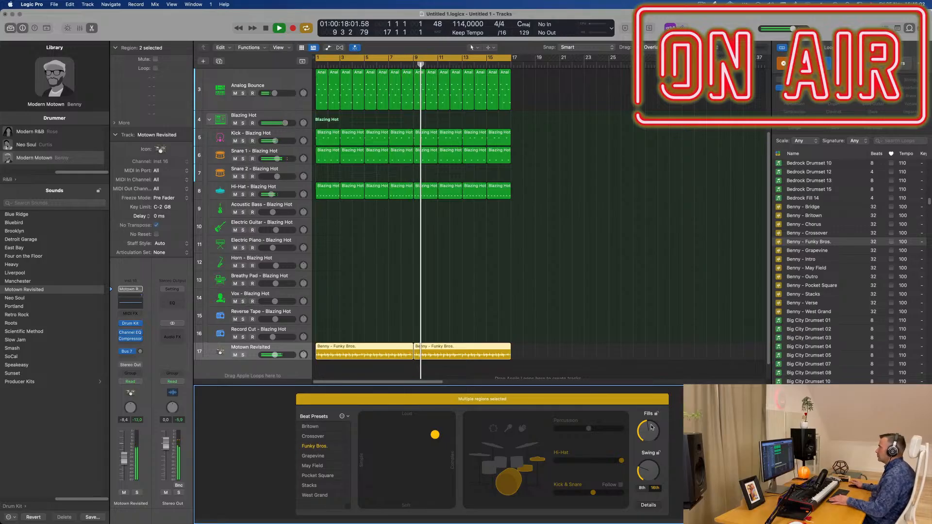
{"action": "left_click", "coordinate": [651, 268]}
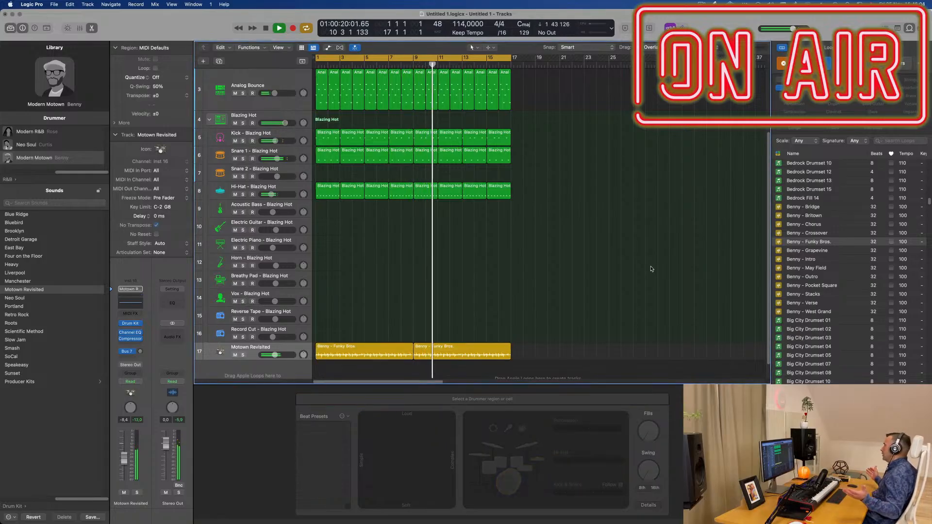
Step: Create a new track with duplicate settings directly below the topmost Analog Bounce bass track
{"action": "scroll", "coordinate": [509, 251], "scroll_direction": "up", "scroll_amount": 5}
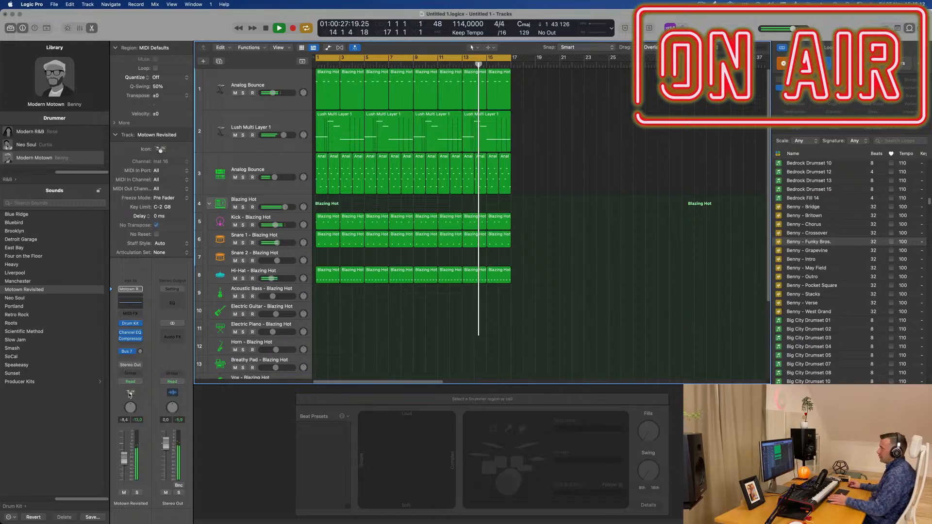
{"action": "left_click", "coordinate": [286, 169]}
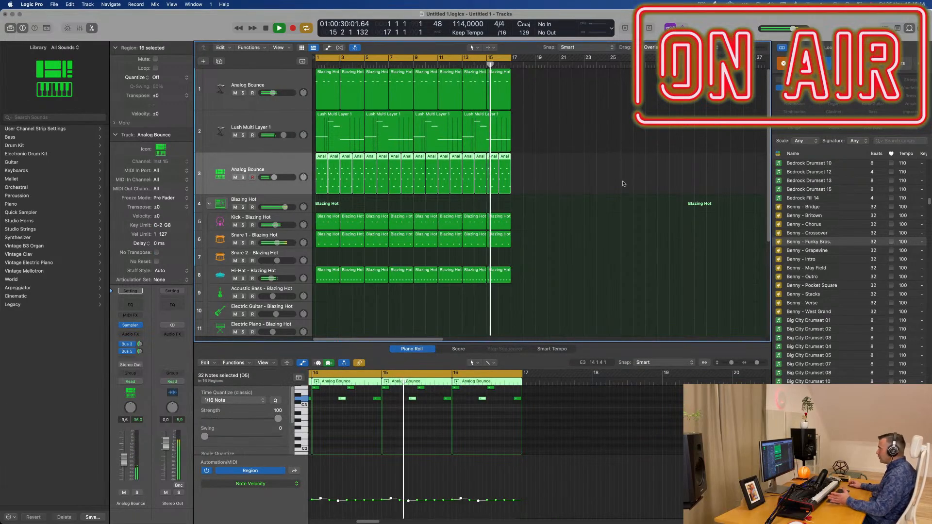
{"action": "left_click", "coordinate": [295, 124]}
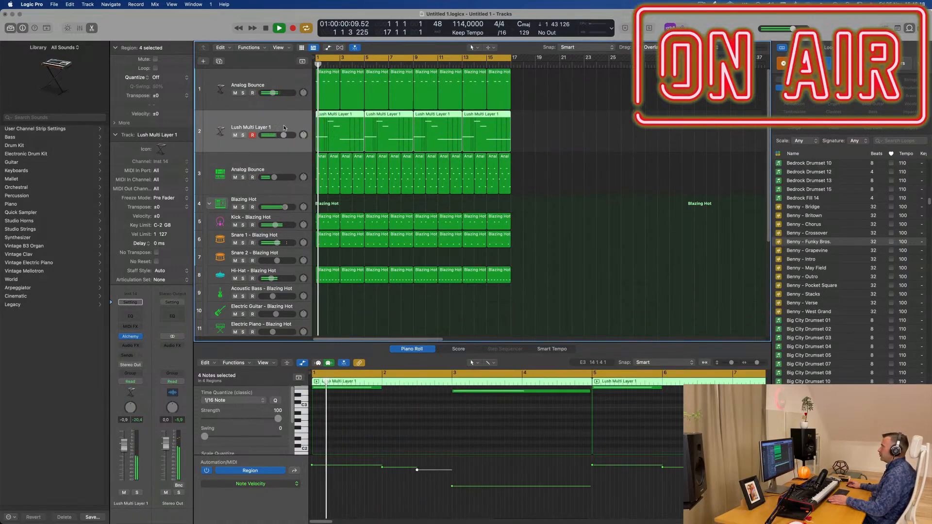
{"action": "left_click", "coordinate": [275, 162]}
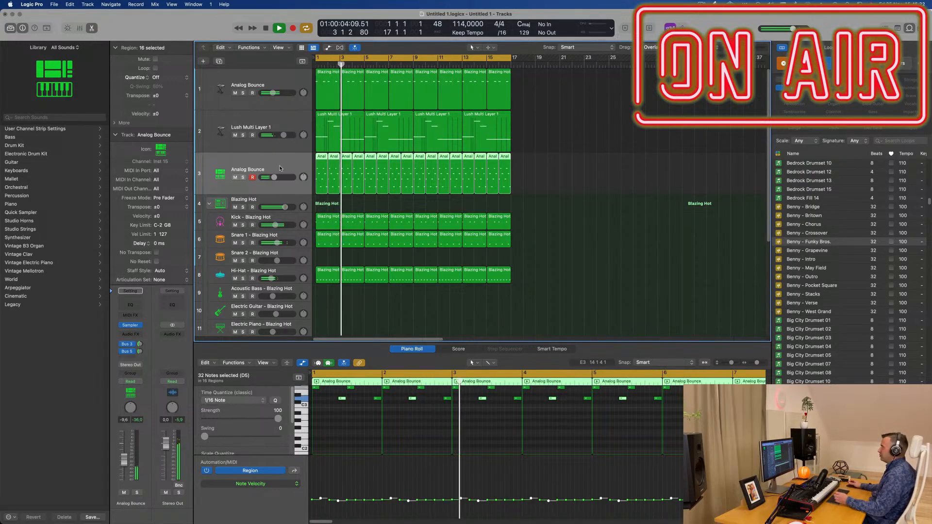
{"action": "left_click", "coordinate": [277, 107]}
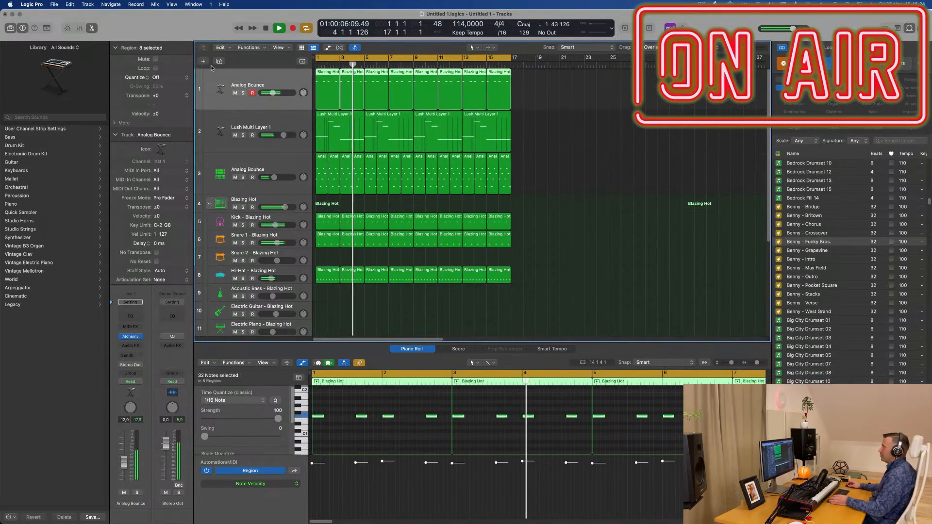
{"action": "key", "text": "super+d"}
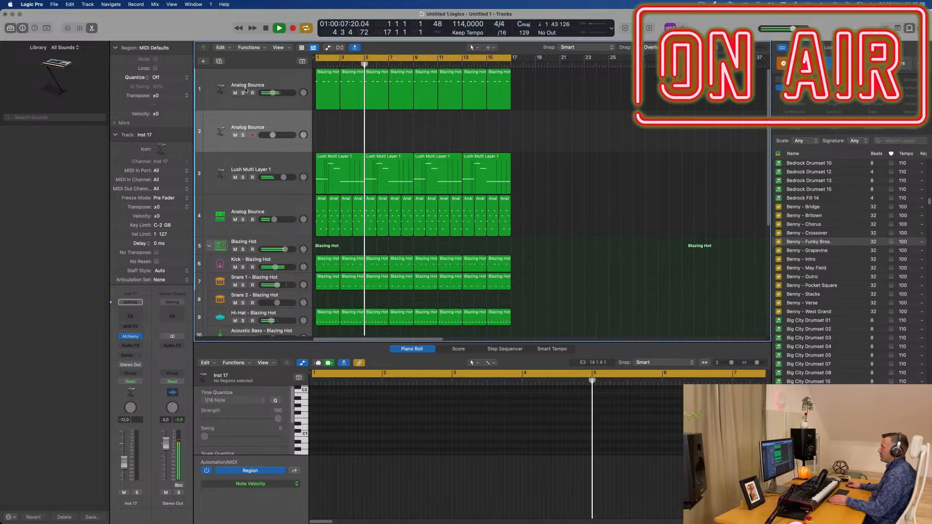
{"action": "left_click", "coordinate": [310, 124]}
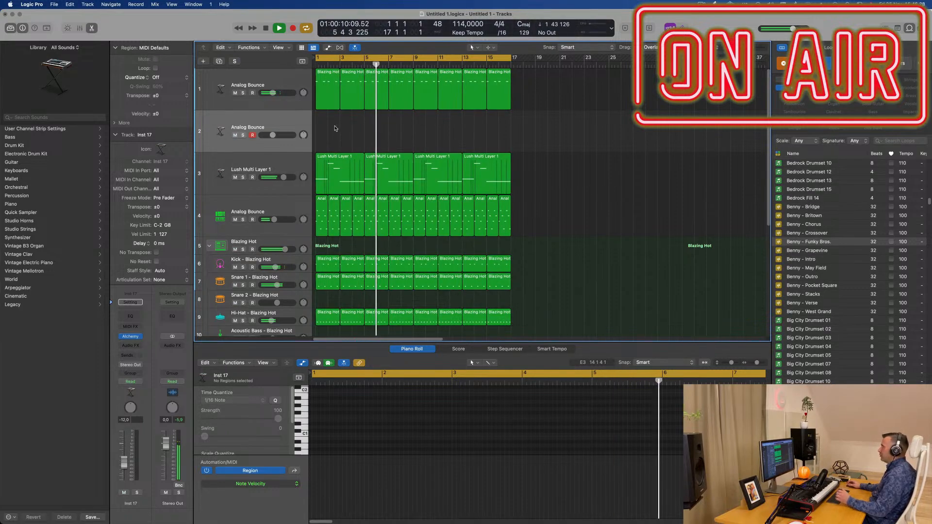
Step: Copy the first Lush Multi Layer 1 region to bar 1 of the duplicated Analog Bounce track and save the project
{"action": "left_click", "coordinate": [345, 169]}
{"action": "left_click_drag", "start_coordinate": [345, 169], "coordinate": [345, 127]}
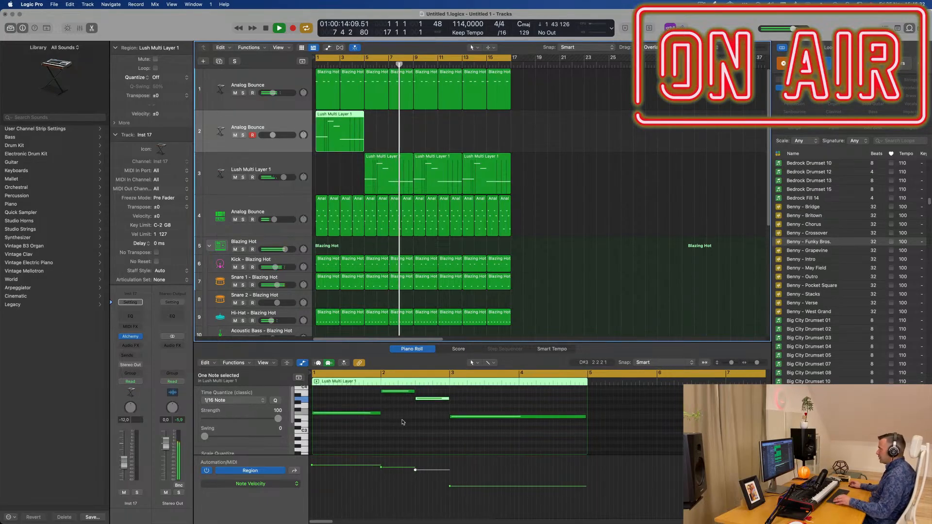
{"action": "key", "text": "super+a"}
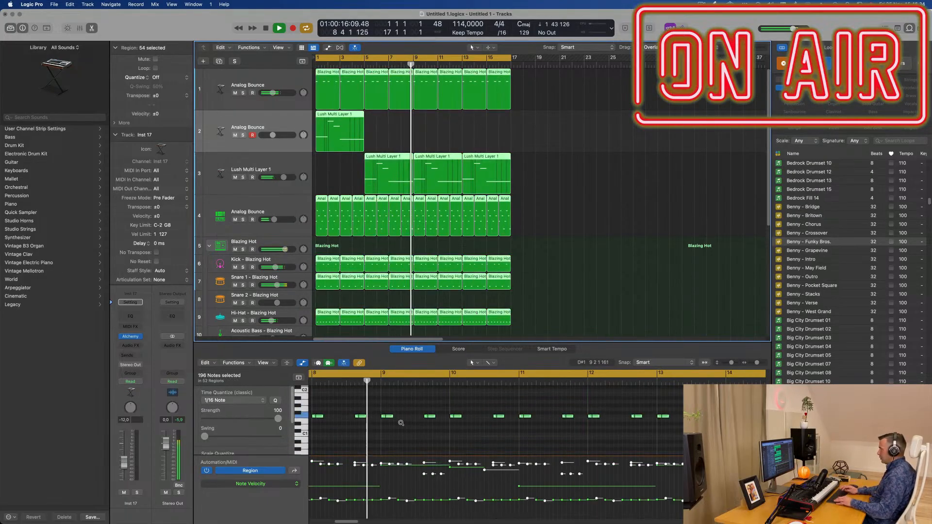
{"action": "left_click", "coordinate": [561, 225]}
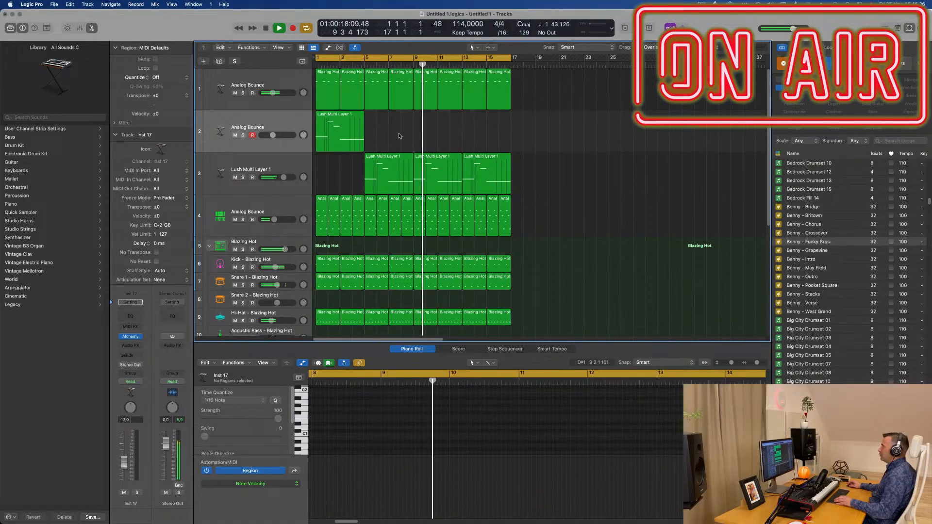
{"action": "left_click_drag", "start_coordinate": [388, 165], "coordinate": [339, 165]}
{"action": "left_click", "coordinate": [341, 134]}
{"action": "left_click", "coordinate": [367, 423]}
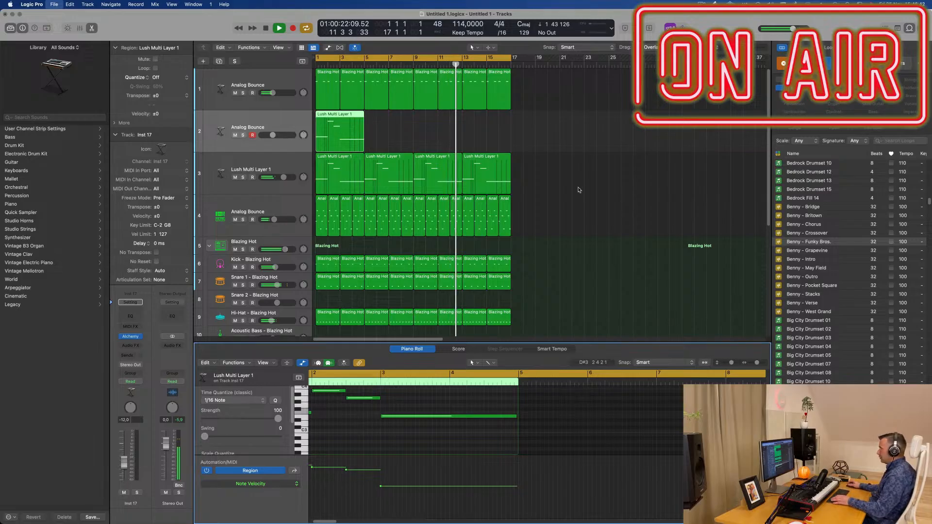
{"action": "key", "text": "super+s"}
{"action": "key", "text": "Escape"}
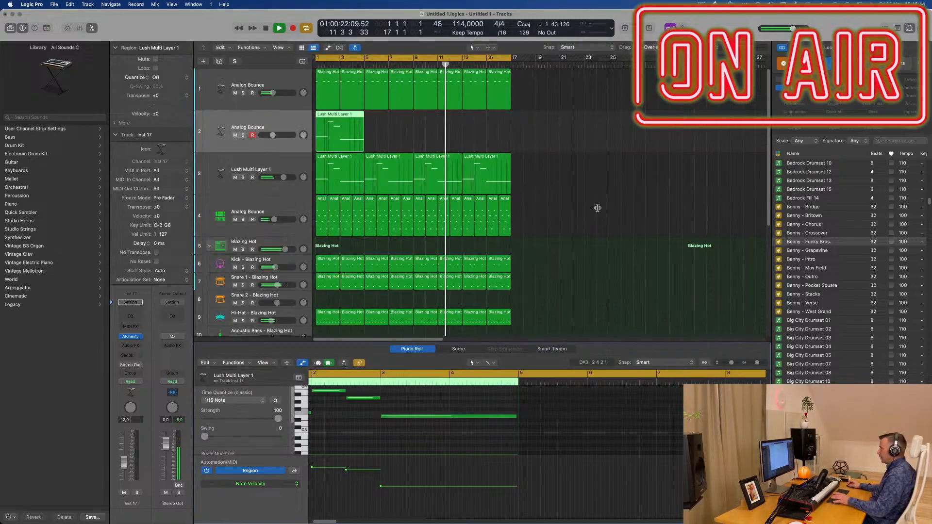
Step: Transpose all notes of the copied Lush Multi Layer 1 region to a lower octave and listen to it from the start
{"action": "key", "text": "Return"}
{"action": "key", "text": "space"}
{"action": "left_click", "coordinate": [386, 436]}
{"action": "key", "text": "super+a"}
{"action": "key", "text": "alt+shift+Down"}
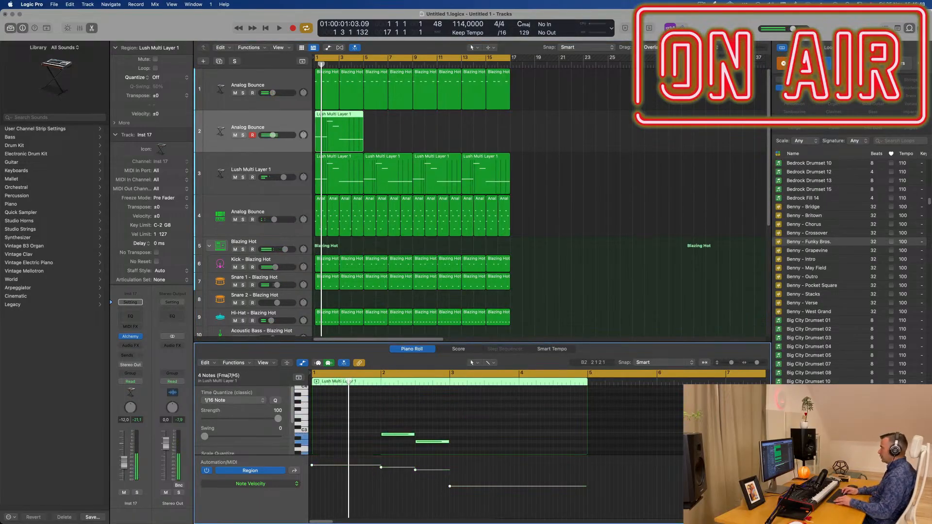
{"action": "key", "text": "space"}
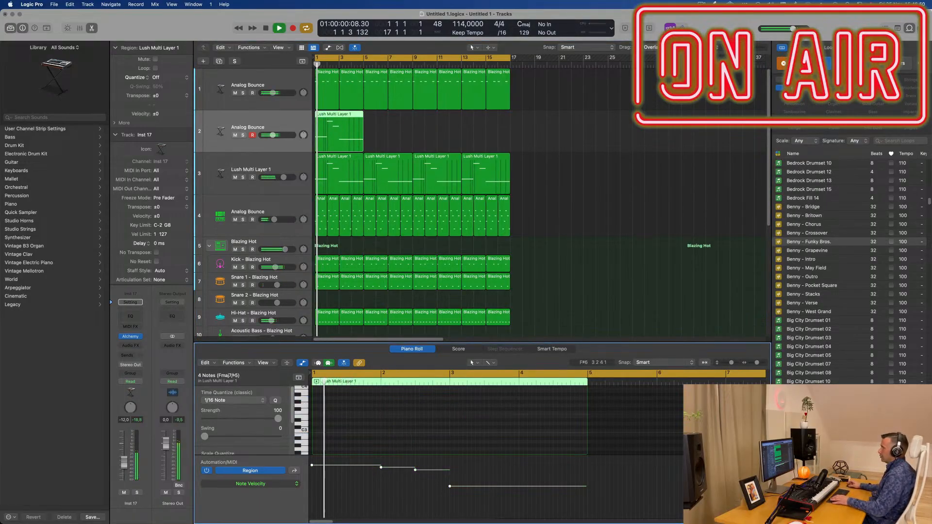
{"action": "scroll", "coordinate": [558, 243], "scroll_direction": "down", "scroll_amount": 5}
{"action": "key", "text": "Return"}
{"action": "scroll", "coordinate": [558, 243], "scroll_direction": "up", "scroll_amount": 5}
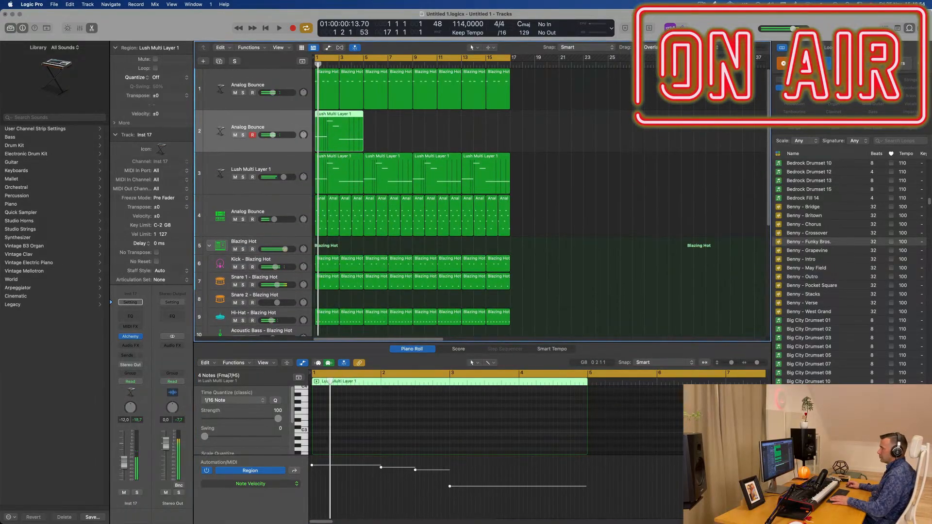
Step: Insert the Arpeggiator MIDI effect on the duplicated Analog Bounce track, check how it plays and close its window
{"action": "left_click", "coordinate": [136, 327]}
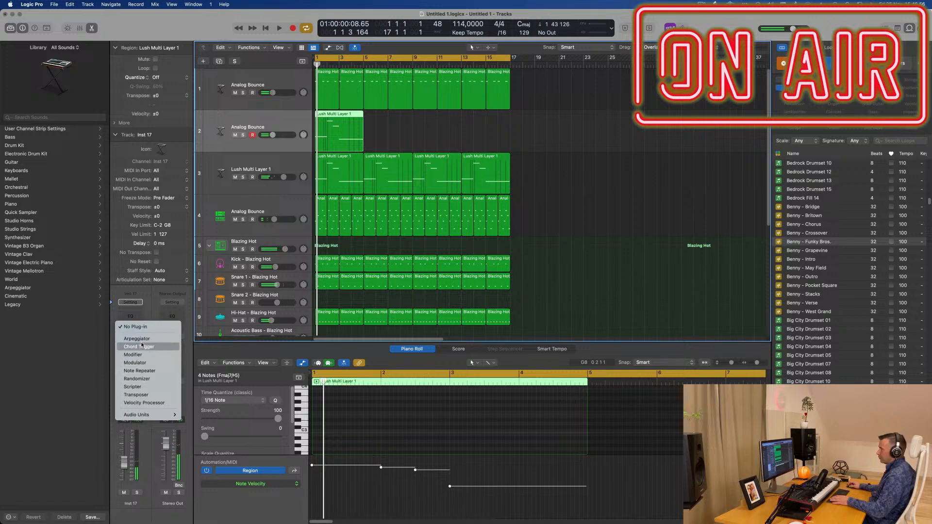
{"action": "left_click", "coordinate": [143, 341]}
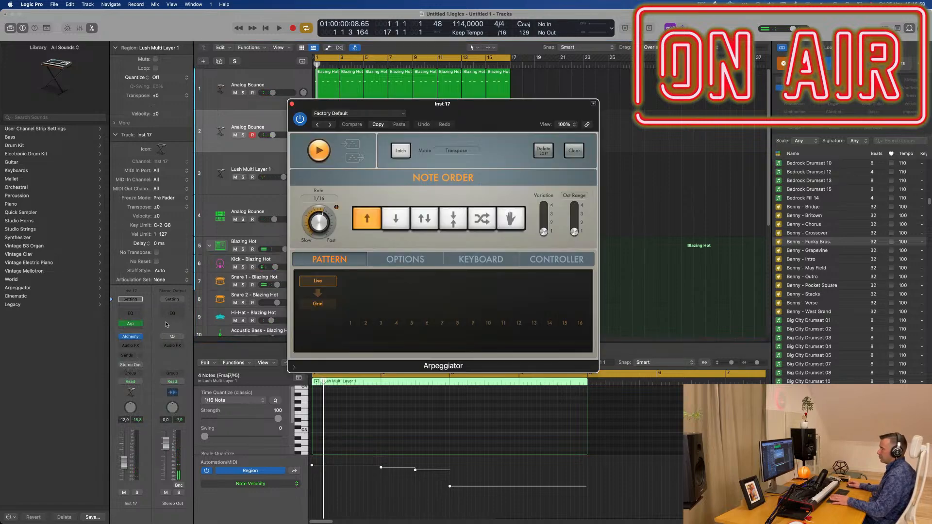
{"action": "left_click_drag", "start_coordinate": [463, 116], "coordinate": [674, 163]}
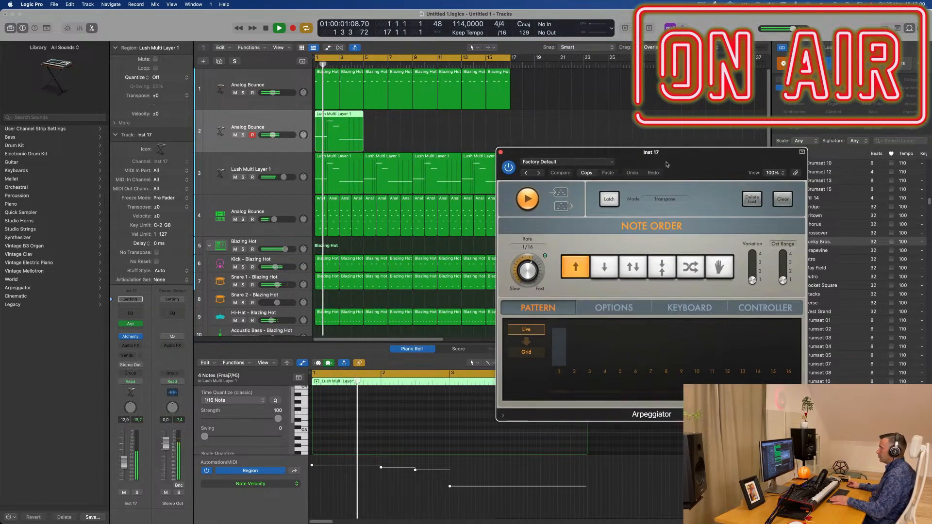
{"action": "left_click", "coordinate": [502, 150]}
Step: Repeat the region on the duplicated Analog Bounce track three times to fill the 16-bar cycle, and restart playback
{"action": "left_click", "coordinate": [416, 144]}
{"action": "left_click", "coordinate": [355, 138]}
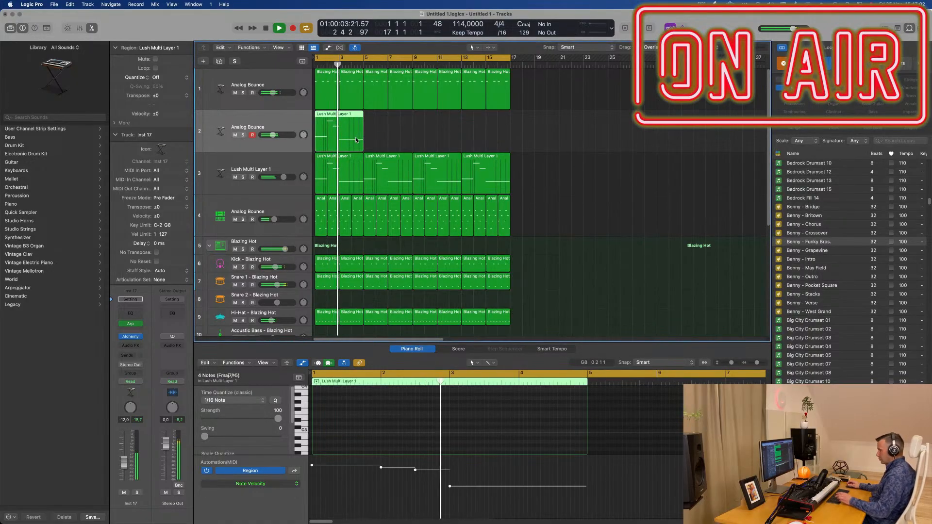
{"action": "key", "text": "super+r"}
{"action": "key", "text": "super+r"}
{"action": "key", "text": "super+r"}
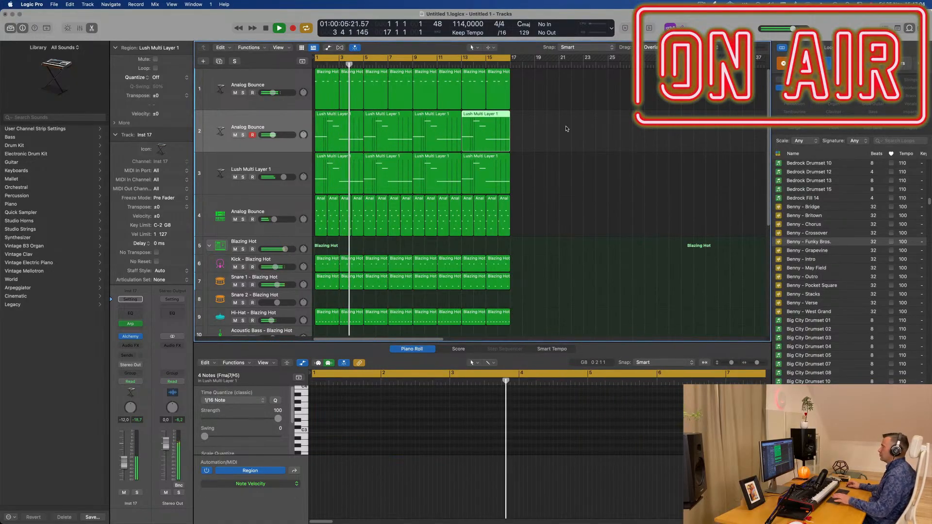
{"action": "left_click", "coordinate": [282, 119]}
{"action": "key", "text": "Return"}
{"action": "key", "text": "space"}
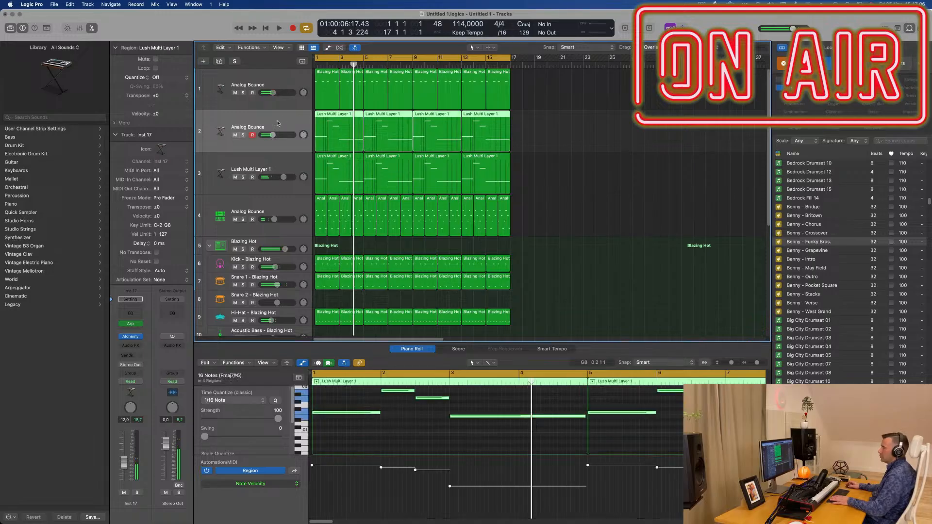
Step: Audition the Aggressive Punch, Trashy Thin and Dirty Punch snapshots in the duplicated track's Alchemy and choose Sub Click
{"action": "left_click", "coordinate": [131, 336]}
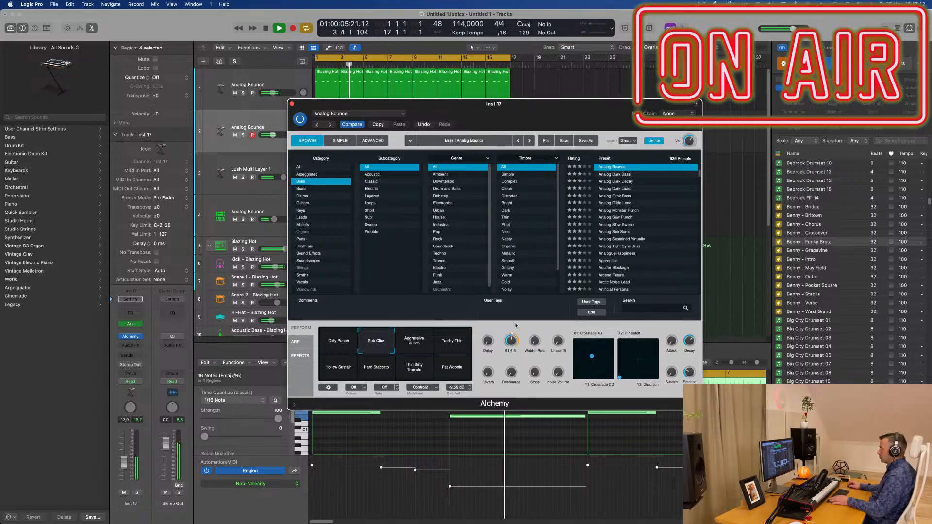
{"action": "left_click", "coordinate": [408, 347]}
{"action": "left_click", "coordinate": [445, 346]}
{"action": "left_click", "coordinate": [338, 348]}
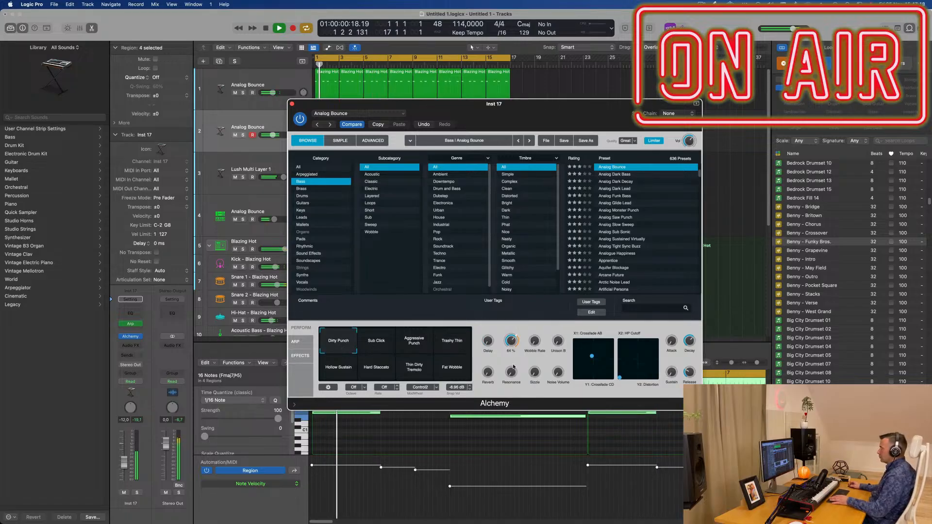
{"action": "left_click", "coordinate": [382, 345]}
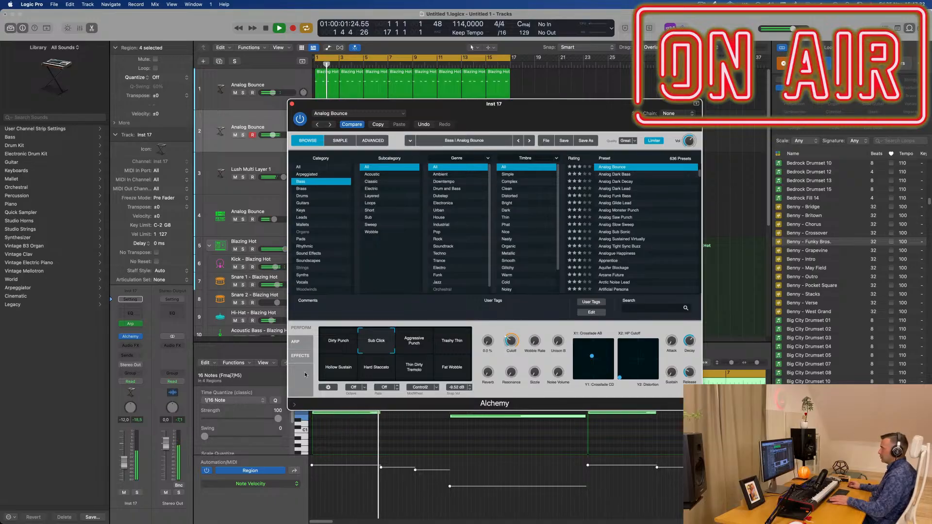
{"action": "left_click", "coordinate": [298, 98]}
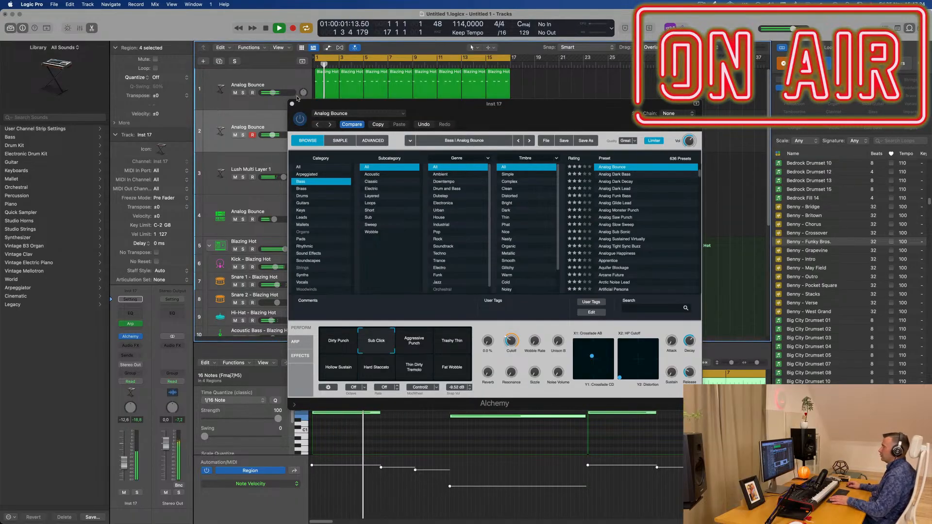
{"action": "left_click", "coordinate": [292, 104]}
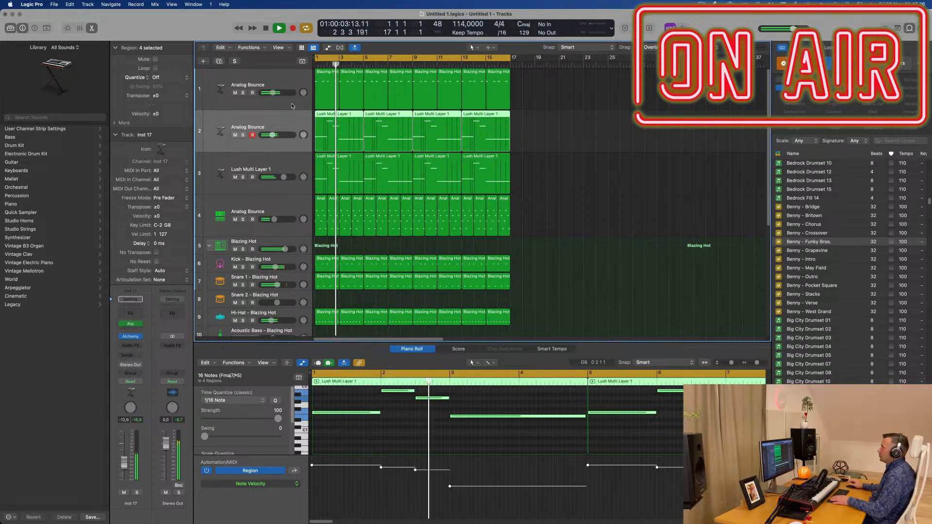
Step: Select all regions of the 16-bar section and repeat them twice to extend the arrangement
{"action": "scroll", "coordinate": [568, 223], "scroll_direction": "down", "scroll_amount": 5}
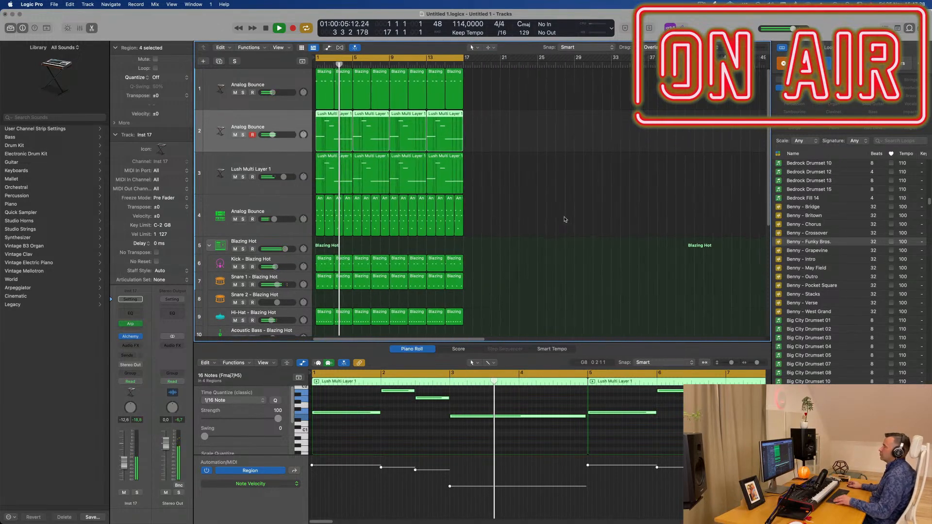
{"action": "left_click", "coordinate": [555, 212]}
{"action": "scroll", "coordinate": [557, 211], "scroll_direction": "right", "scroll_amount": 2}
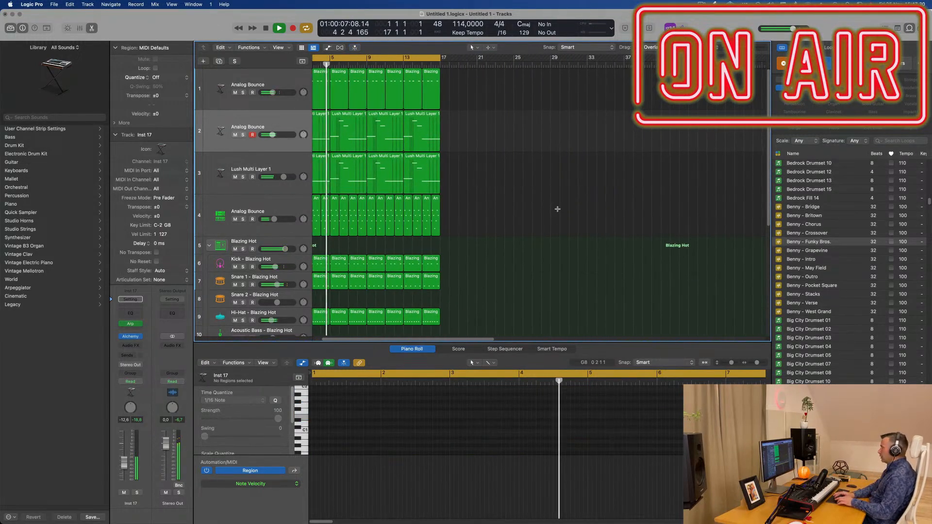
{"action": "key", "text": "super+a"}
{"action": "key", "text": "super+r"}
{"action": "key", "text": "super+r"}
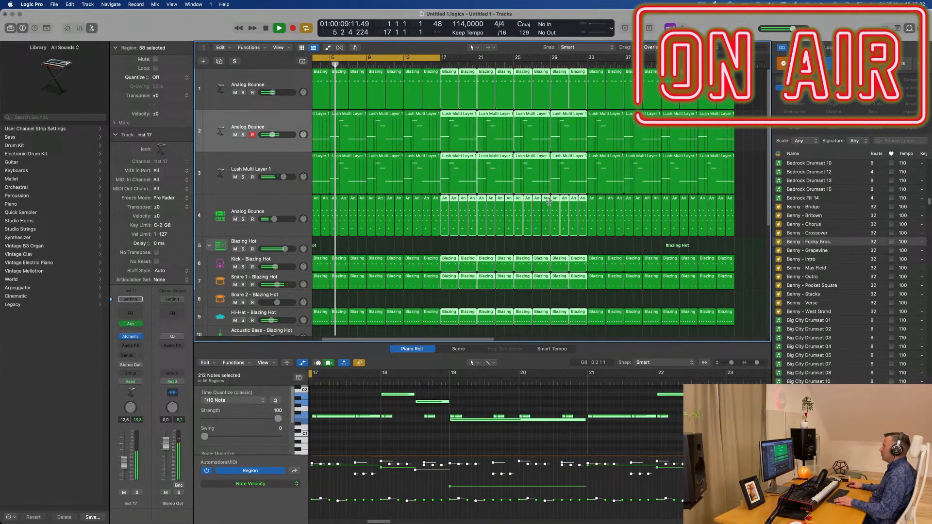
Step: Repeat the selected 16-bar section once more and extend the cycle range to bar 65, covering the whole arrangement
{"action": "scroll", "coordinate": [548, 202], "scroll_direction": "down", "scroll_amount": 5}
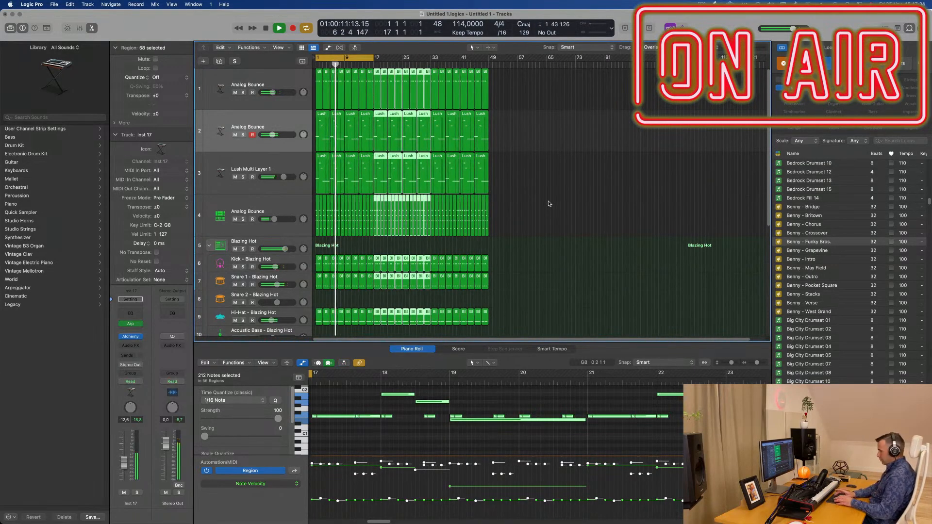
{"action": "key", "text": "super+r"}
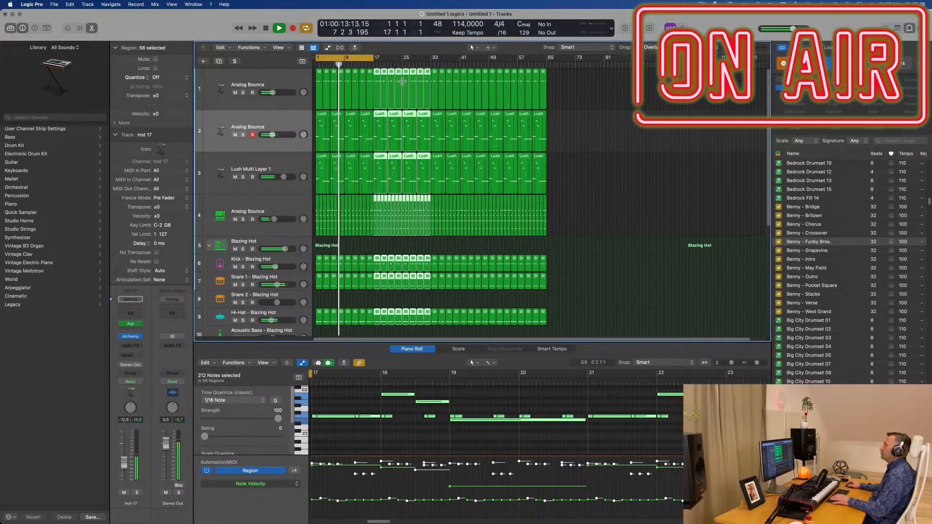
{"action": "left_click_drag", "start_coordinate": [373, 58], "coordinate": [546, 57]}
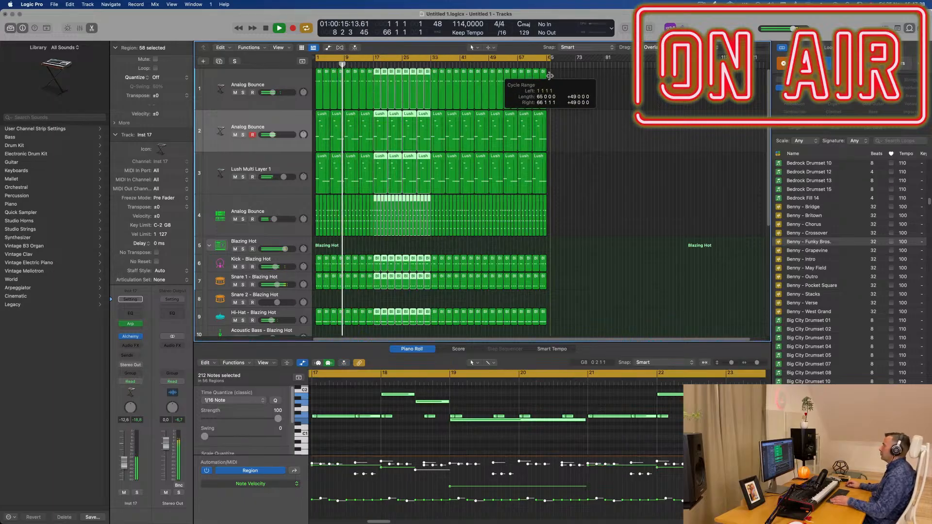
{"action": "left_click", "coordinate": [601, 155]}
{"action": "key", "text": "super+Right"}
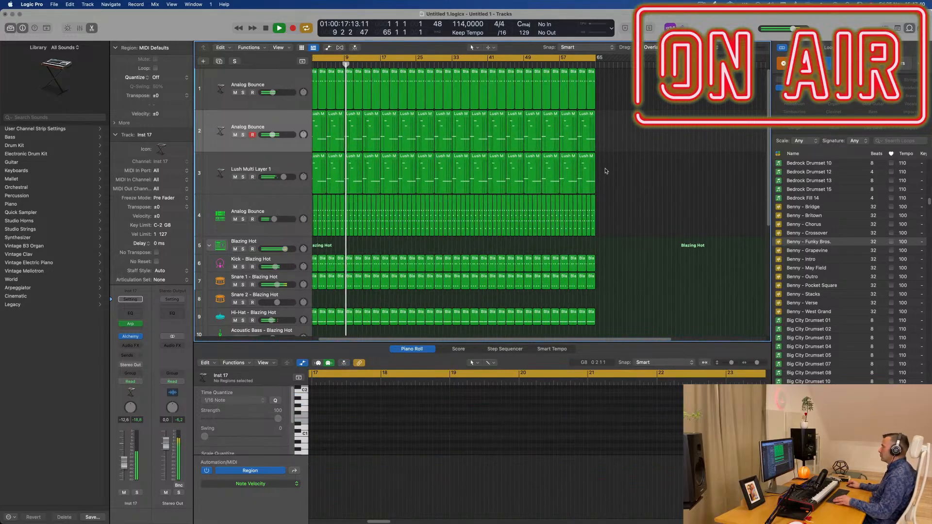
{"action": "key", "text": "super+Up"}
{"action": "key", "text": "super+Up"}
{"action": "key", "text": "super+Right"}
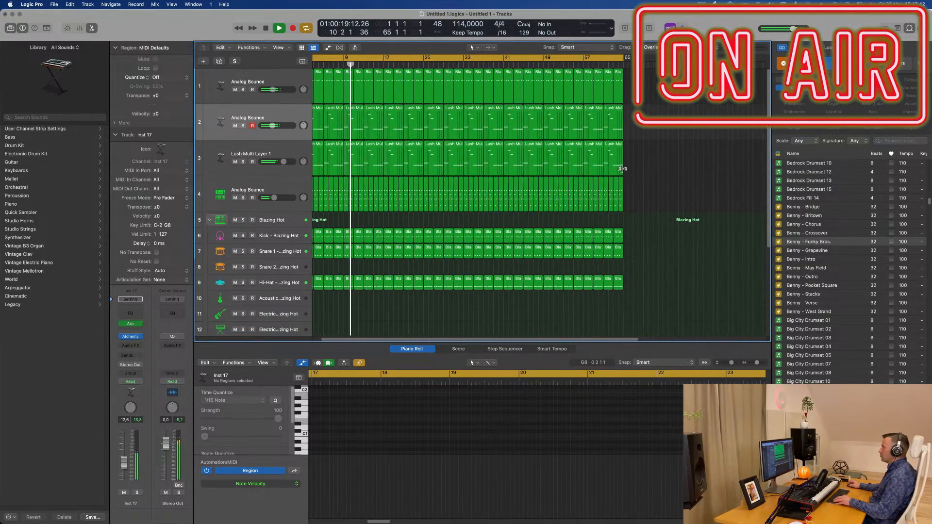
{"action": "key", "text": "super+Left"}
{"action": "key", "text": "super+Left"}
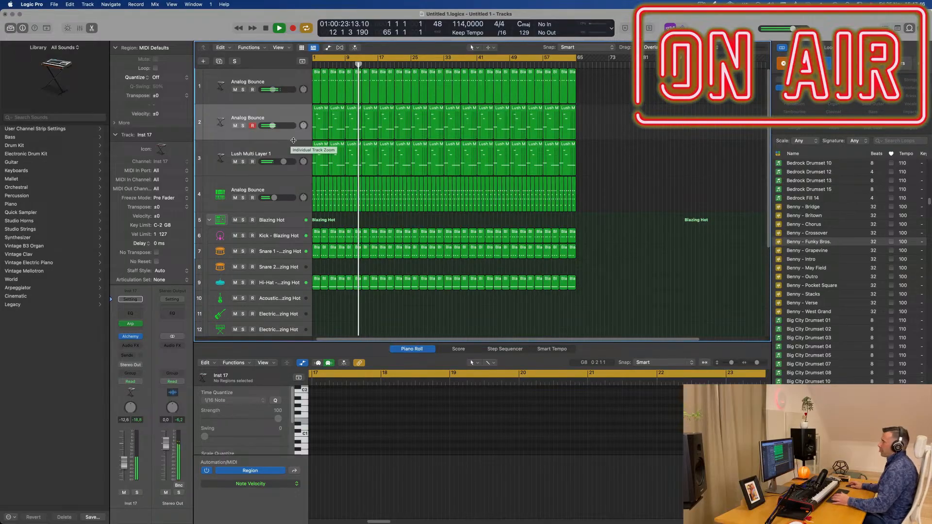
Step: Audition the Reverse Tape, Record Cut and Breathy Pad sounds of the Blazing Hot kit over the playing arrangement
{"action": "scroll", "coordinate": [280, 271], "scroll_direction": "down", "scroll_amount": 5}
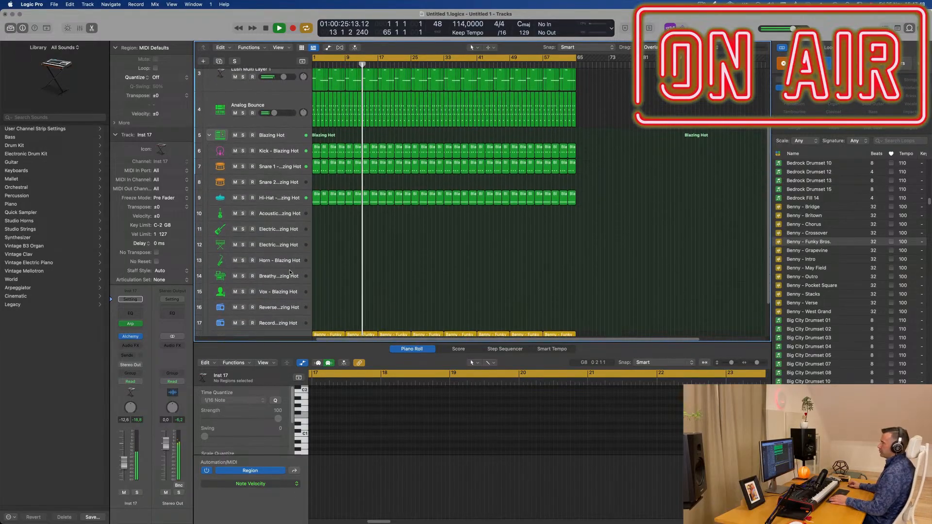
{"action": "left_click", "coordinate": [282, 299]}
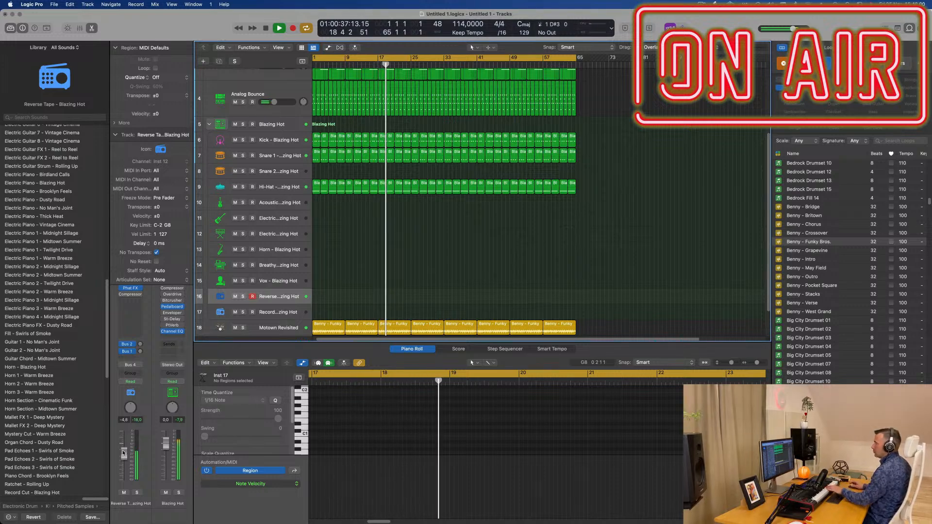
{"action": "left_click", "coordinate": [285, 314]}
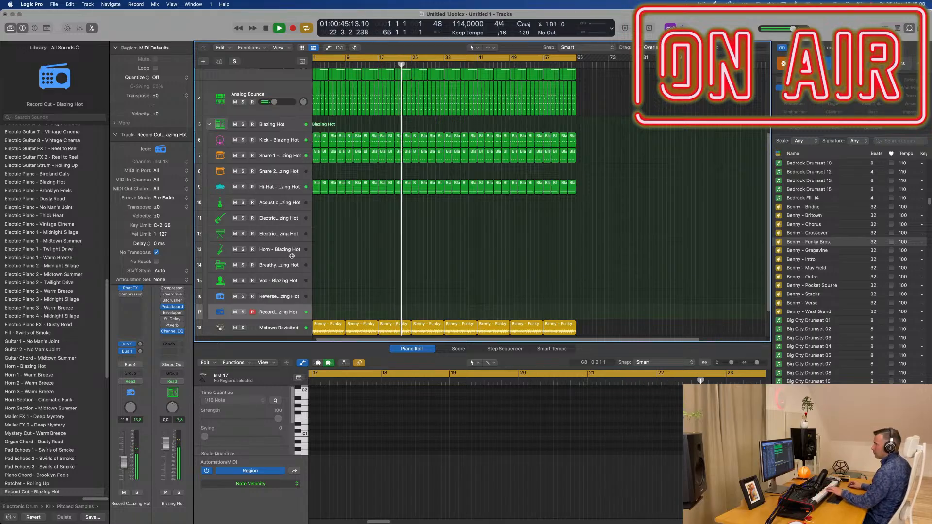
{"action": "left_click", "coordinate": [279, 268]}
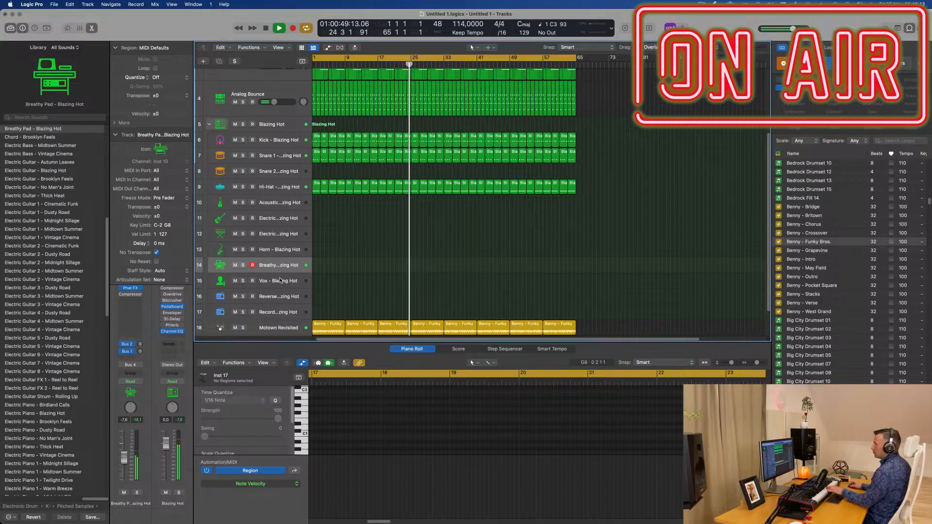
Step: Select the Vox - Blazing Hot track, lower its volume to -12.4 dB and adjust its Bus 2 reverb send
{"action": "left_click", "coordinate": [280, 280]}
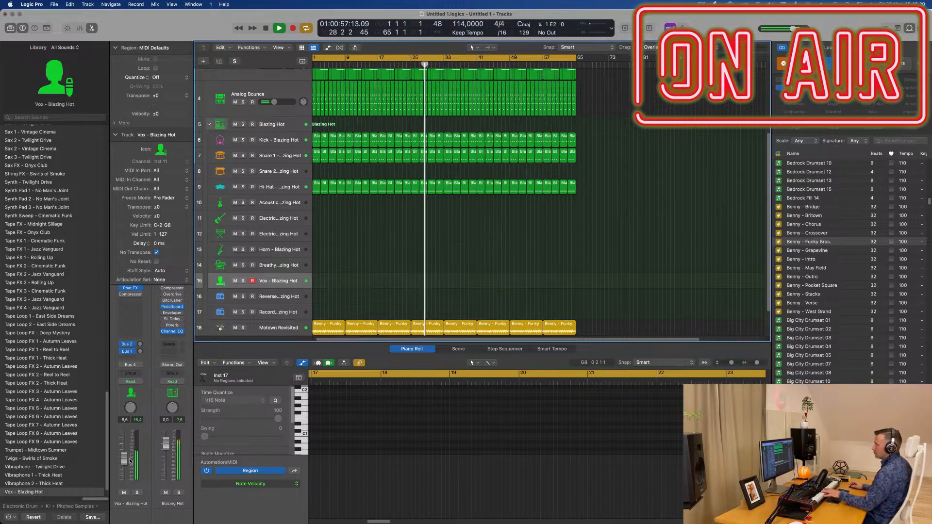
{"action": "left_click", "coordinate": [140, 344]}
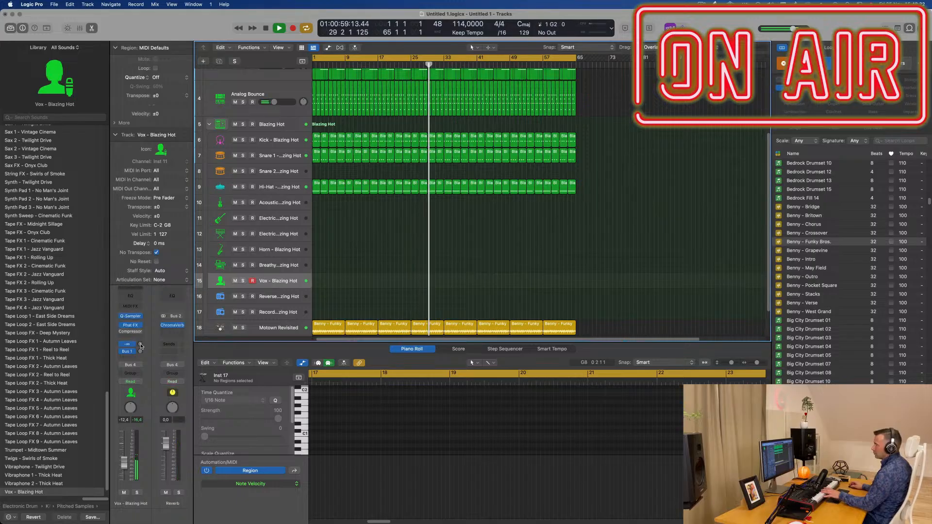
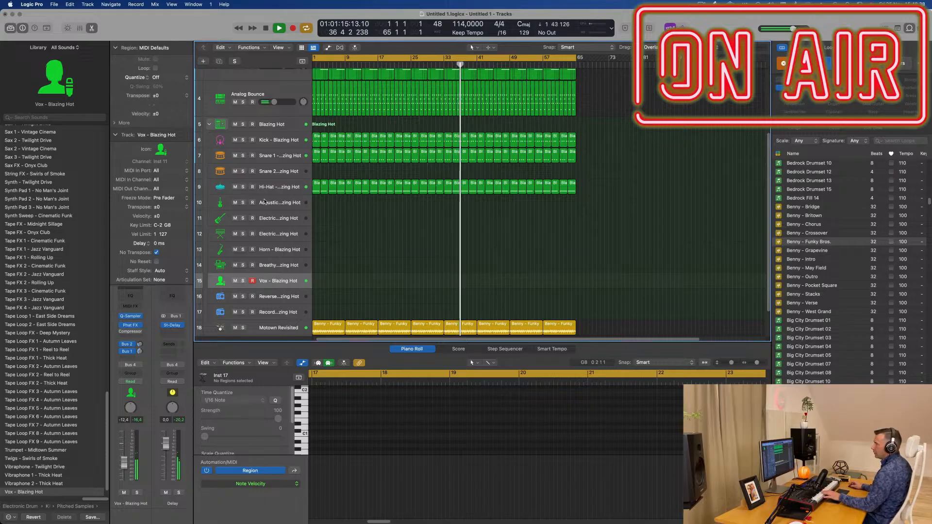
Step: Collapse the Blazing Hot track stack and select the Analog Bounce track directly above it
{"action": "left_click", "coordinate": [280, 205]}
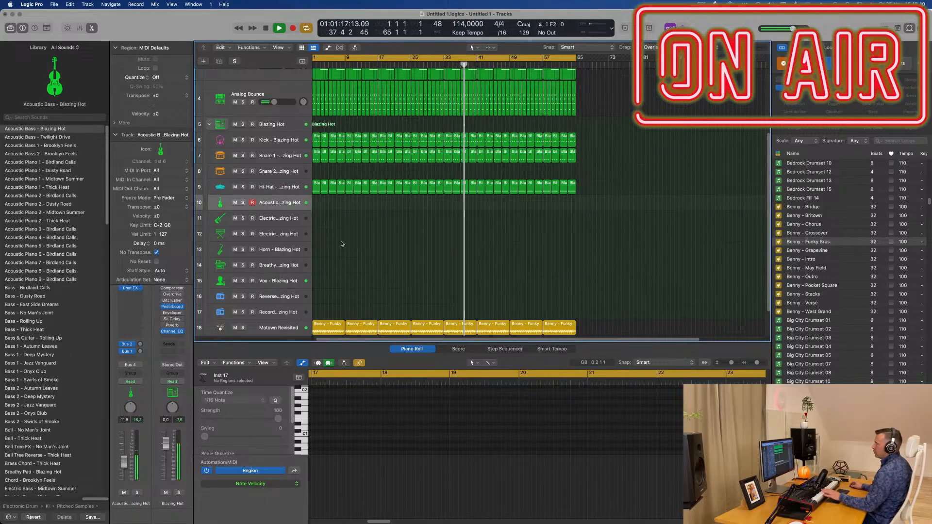
{"action": "scroll", "coordinate": [369, 259], "scroll_direction": "up", "scroll_amount": 2}
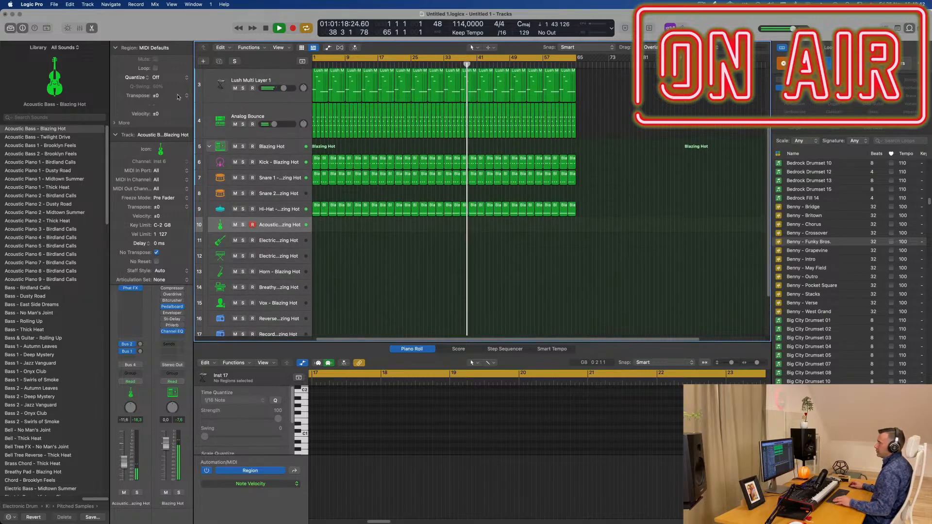
{"action": "left_click", "coordinate": [210, 150]}
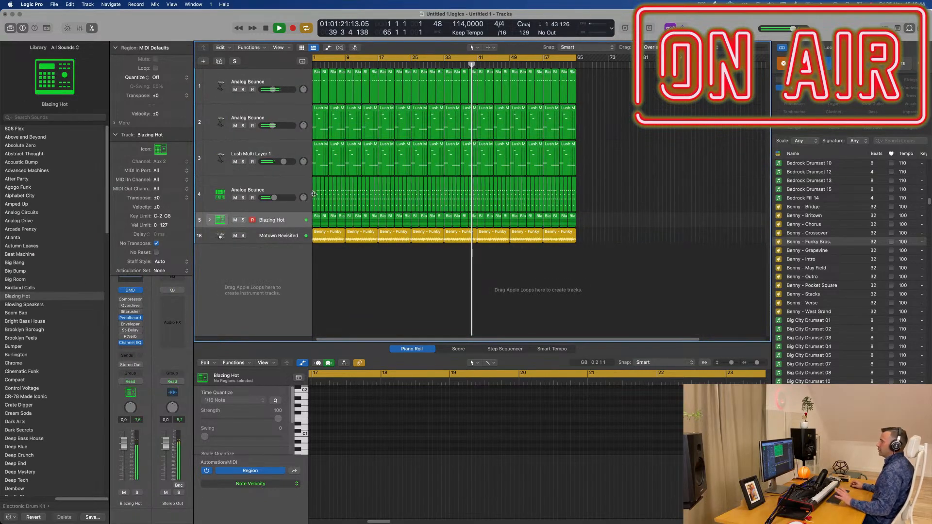
{"action": "left_click", "coordinate": [290, 184]}
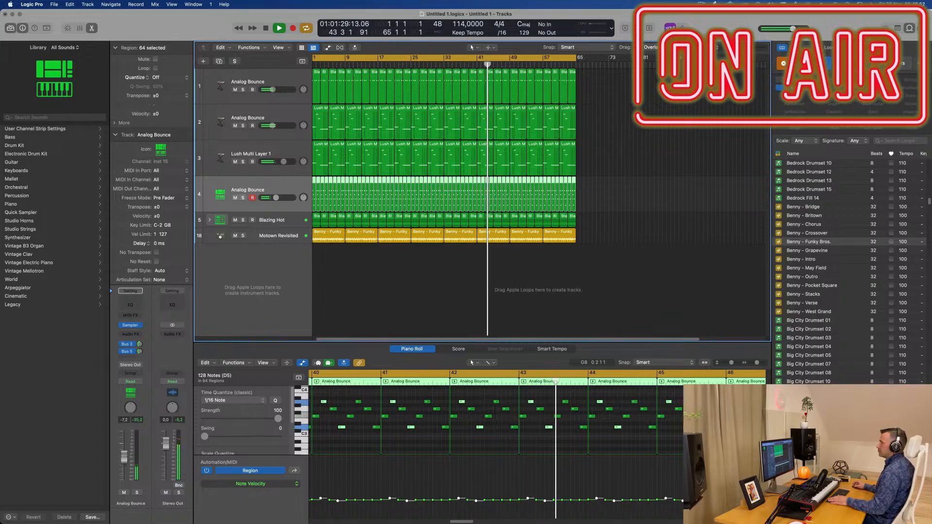
{"action": "left_click", "coordinate": [289, 151]}
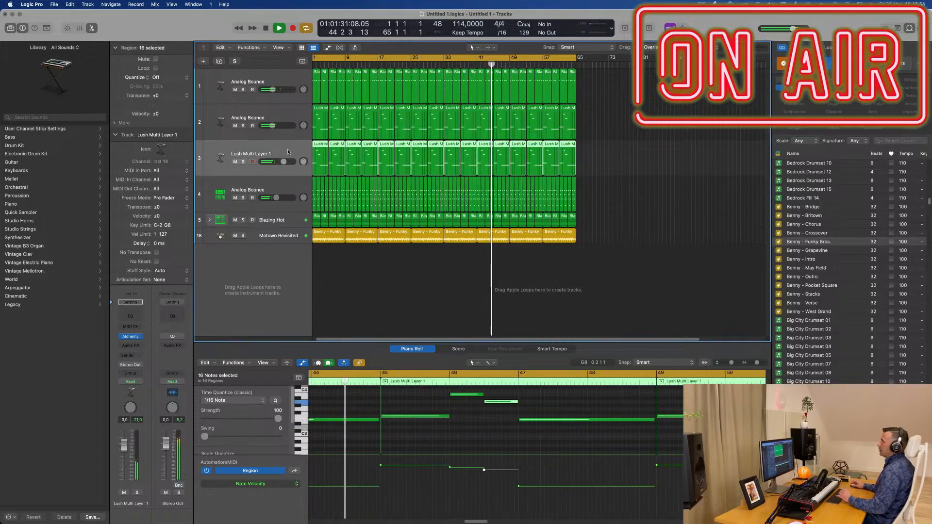
{"action": "left_click", "coordinate": [219, 65]}
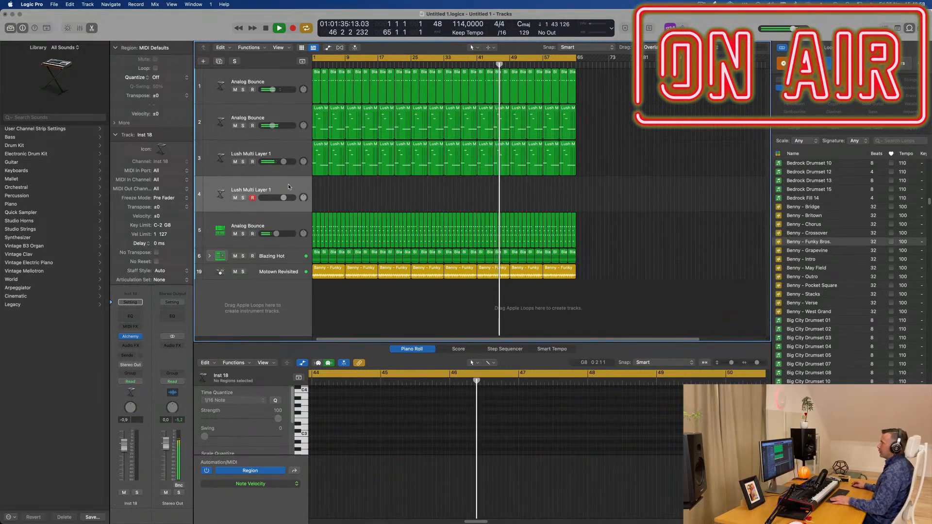
{"action": "key", "text": "super+z"}
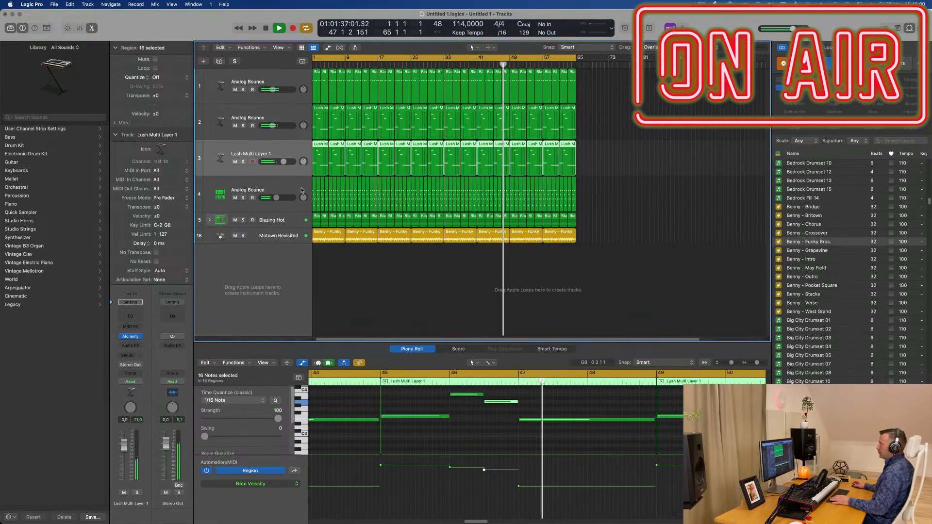
Step: Duplicate the lower Analog Bounce track and load the processed piano patch Nylon Synth Piano on the empty copy
{"action": "left_click", "coordinate": [295, 189]}
{"action": "left_click", "coordinate": [219, 62]}
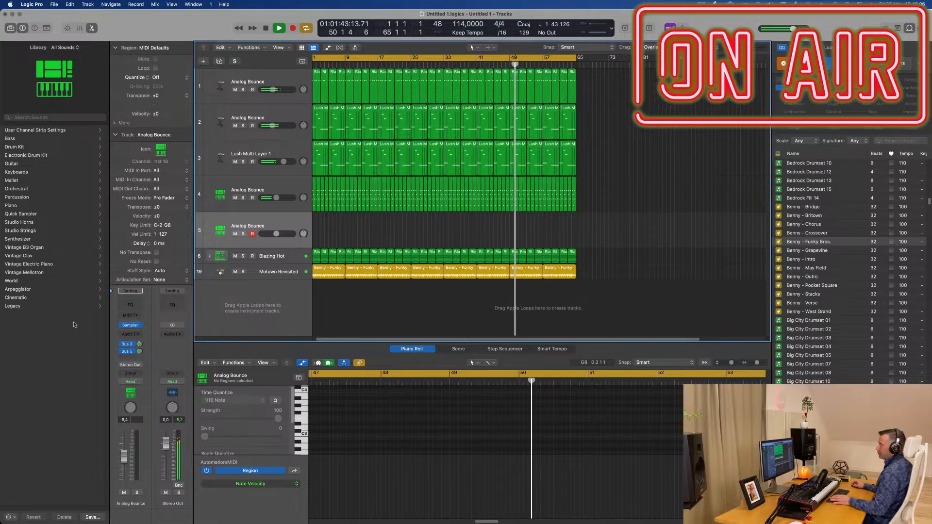
{"action": "left_click", "coordinate": [13, 203]}
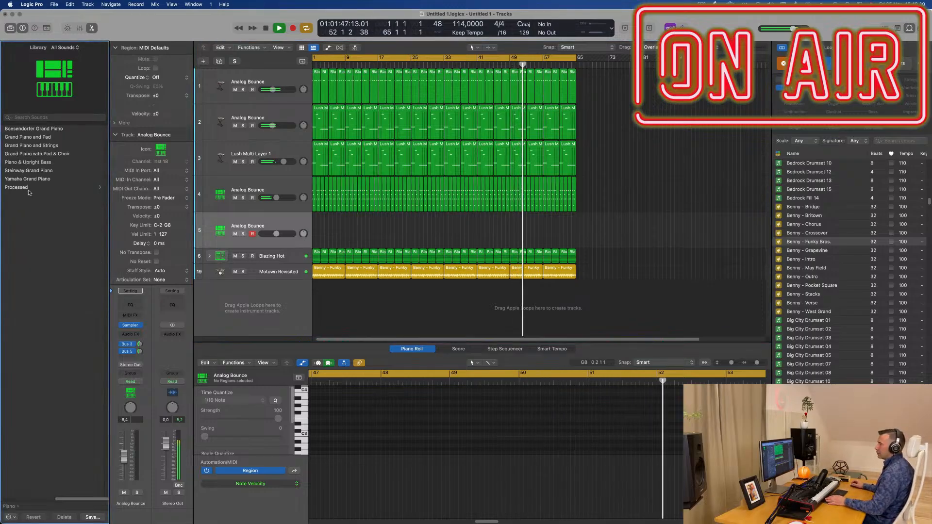
{"action": "left_click", "coordinate": [36, 188]}
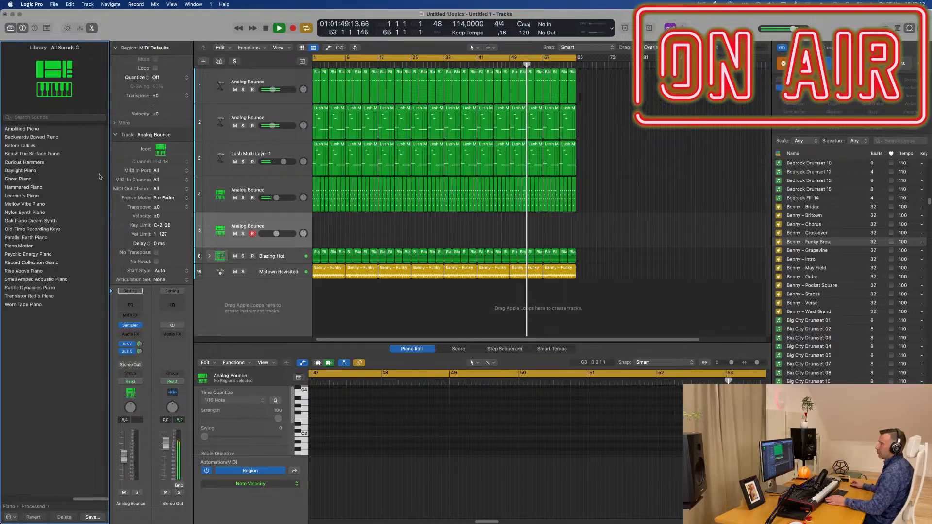
{"action": "left_click", "coordinate": [37, 213]}
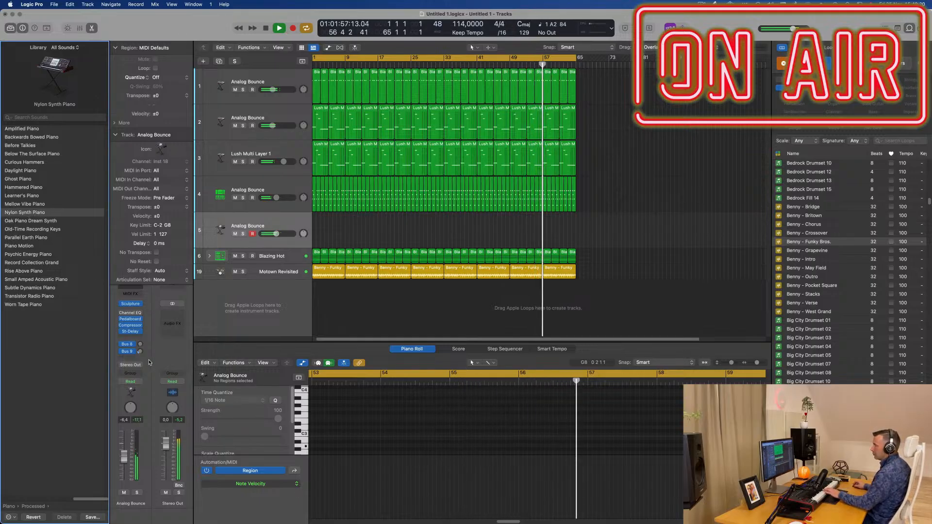
Step: Add a Bus 3 send to the Nylon Synth Piano track and raise its level to about -13 dB
{"action": "left_click", "coordinate": [130, 358]}
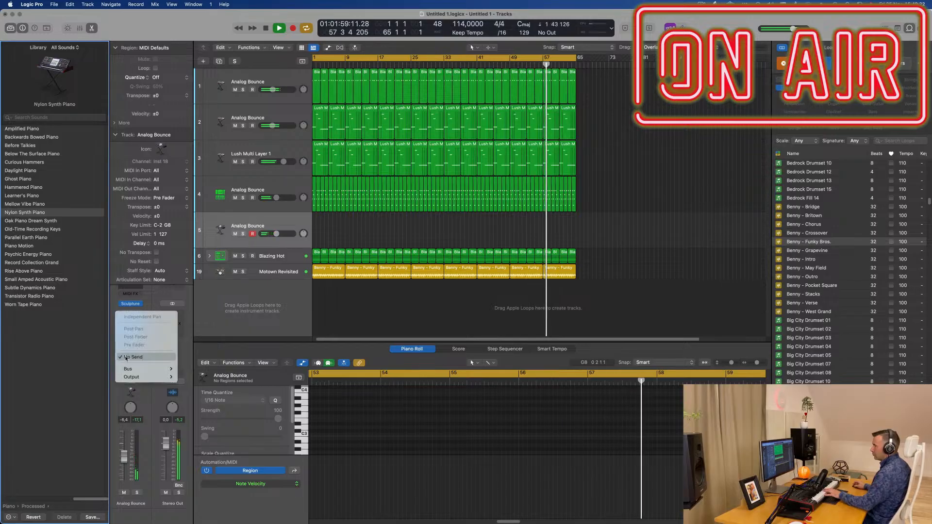
{"action": "mouse_move", "coordinate": [128, 369]}
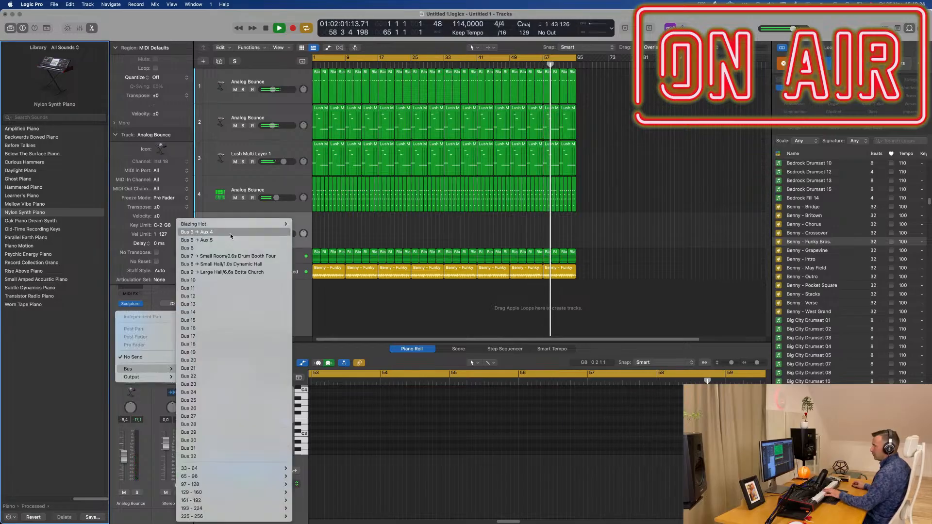
{"action": "left_click", "coordinate": [209, 232]}
{"action": "left_click_drag", "start_coordinate": [140, 351], "coordinate": [144, 328]}
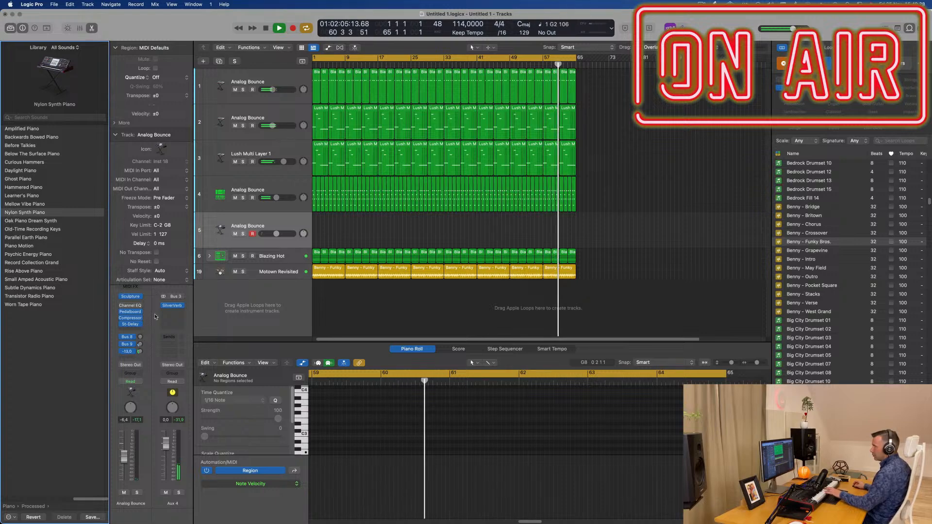
{"action": "left_click", "coordinate": [288, 226]}
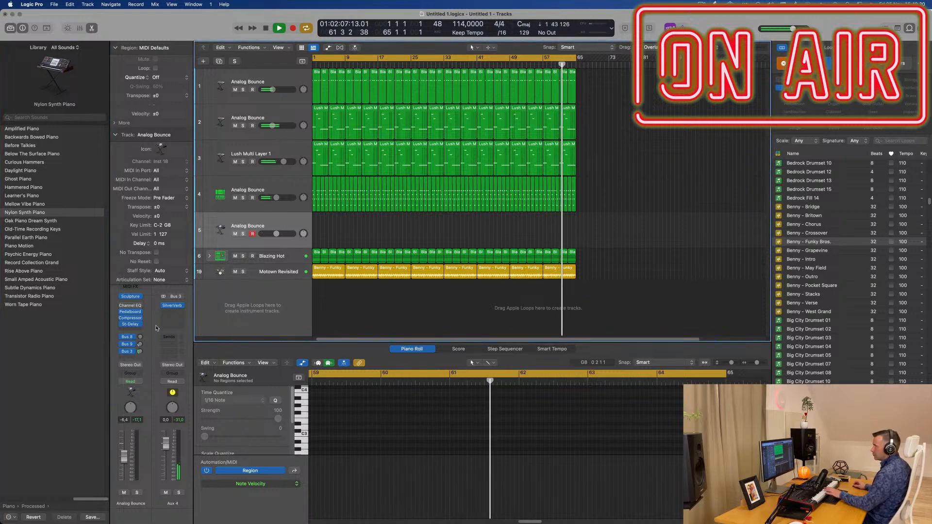
Step: Load the Oak Piano Dream Synth patch on the duplicated track and reroute its Bus 7 send to Bus 3
{"action": "left_click", "coordinate": [36, 222]}
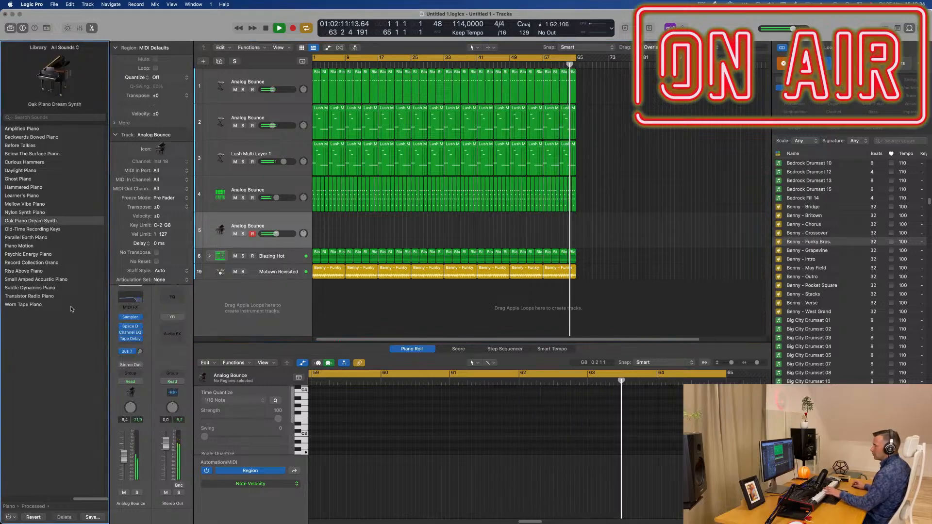
{"action": "left_click_drag", "start_coordinate": [140, 351], "coordinate": [141, 354]}
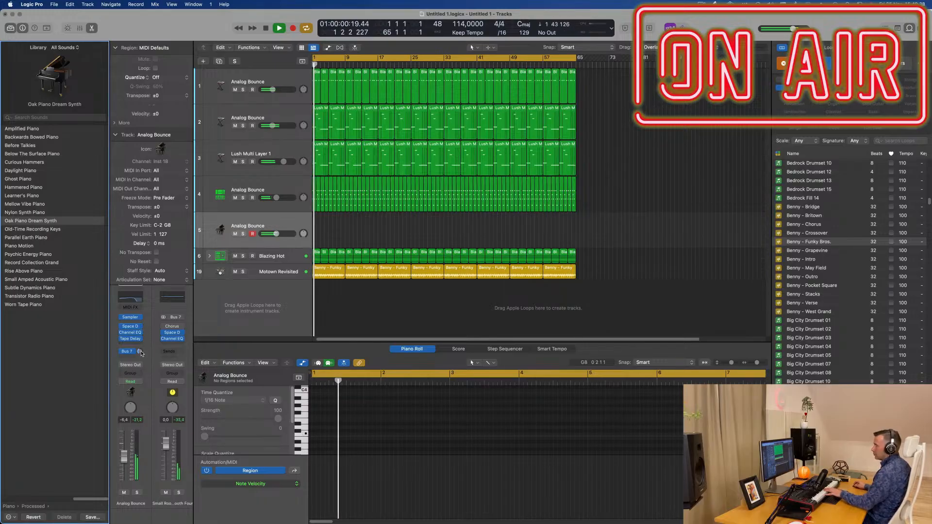
{"action": "mouse_move", "coordinate": [140, 353]}
{"action": "left_click_drag", "start_coordinate": [141, 355], "coordinate": [145, 349]}
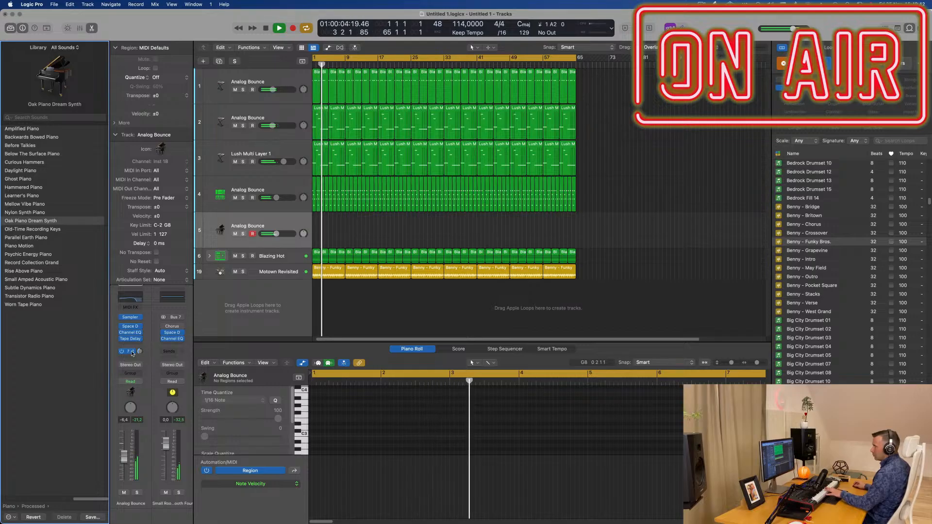
{"action": "left_click", "coordinate": [144, 350]}
{"action": "mouse_move", "coordinate": [142, 416]}
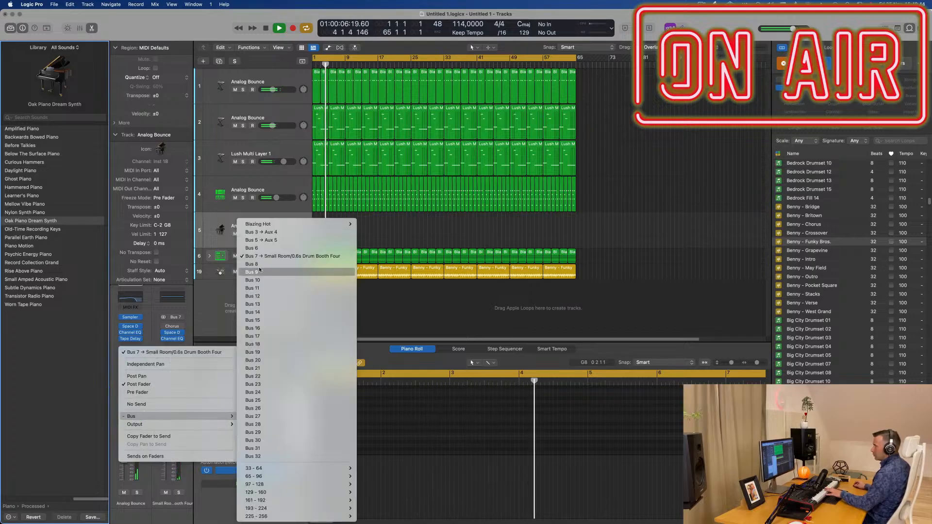
{"action": "left_click", "coordinate": [132, 311]}
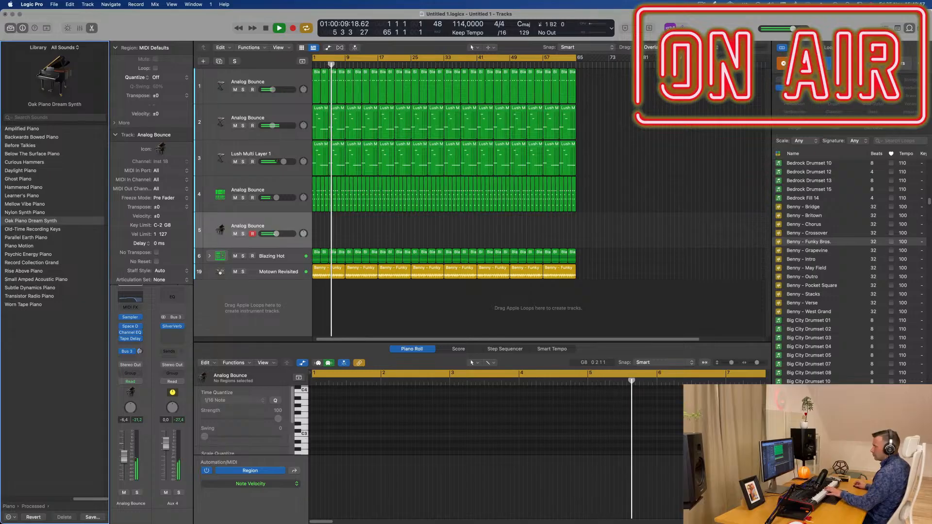
Step: Add a Bus 5 delay send to the Oak Piano Dream Synth track and raise its send level
{"action": "left_click", "coordinate": [127, 351]}
{"action": "mouse_move", "coordinate": [128, 370]}
{"action": "left_click", "coordinate": [196, 239]}
{"action": "left_click_drag", "start_coordinate": [140, 352], "coordinate": [144, 318]}
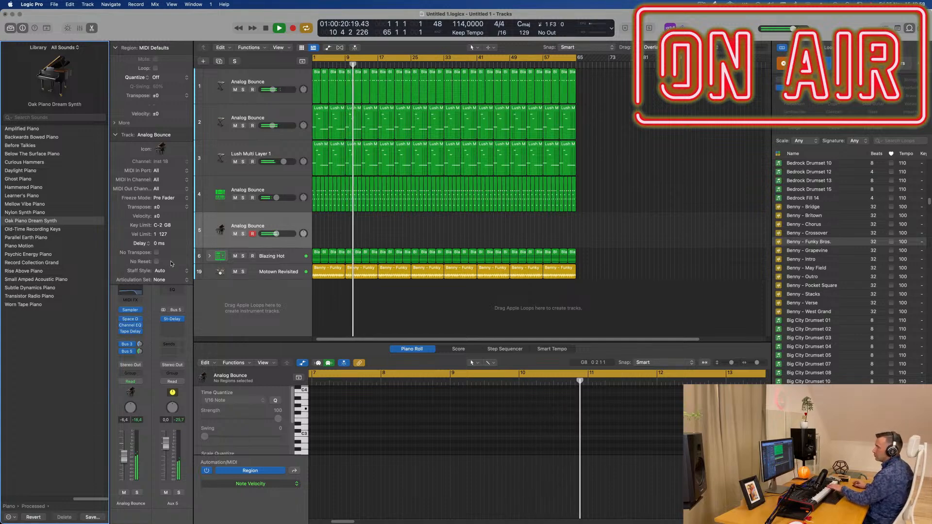
Step: Examine the Oak Piano track's Space Designer settings and toggle its Channel EQ and Tape Delay inserts to compare the sound
{"action": "mouse_move", "coordinate": [119, 326]}
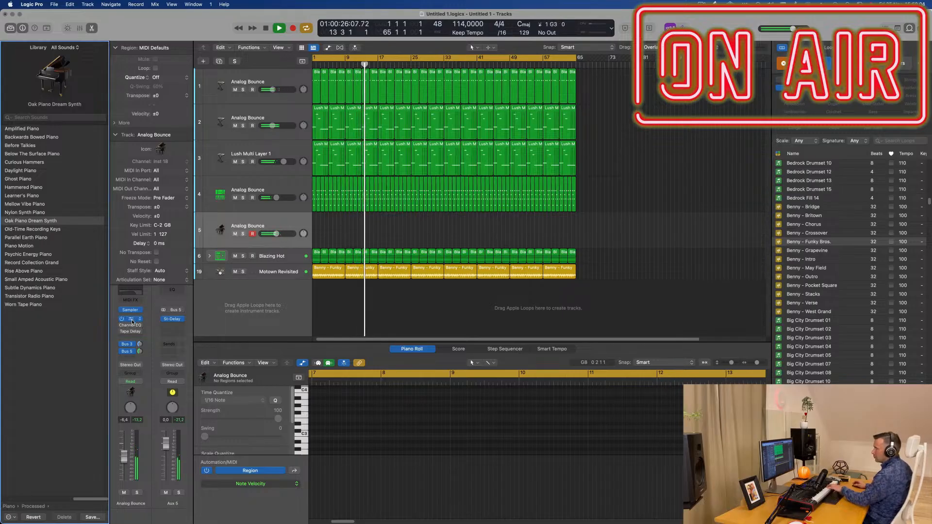
{"action": "left_click", "coordinate": [132, 319]}
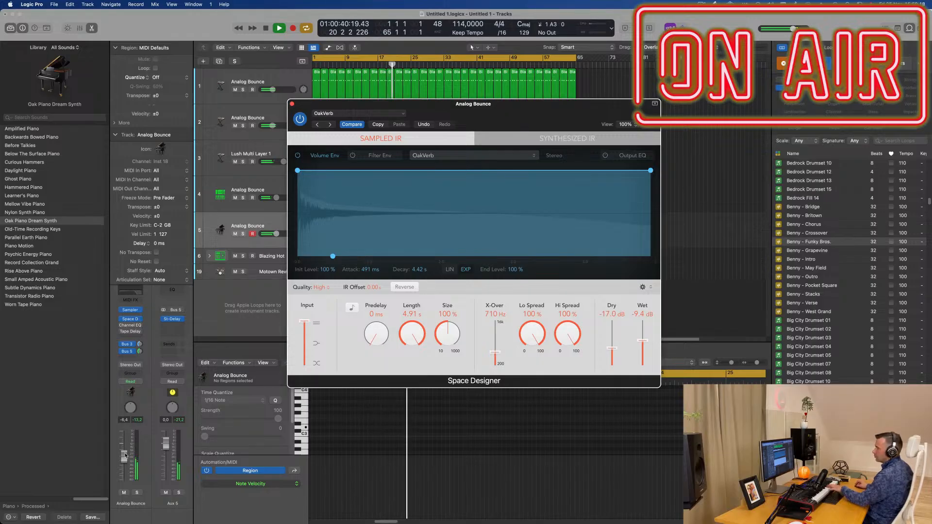
{"action": "left_click", "coordinate": [123, 325]}
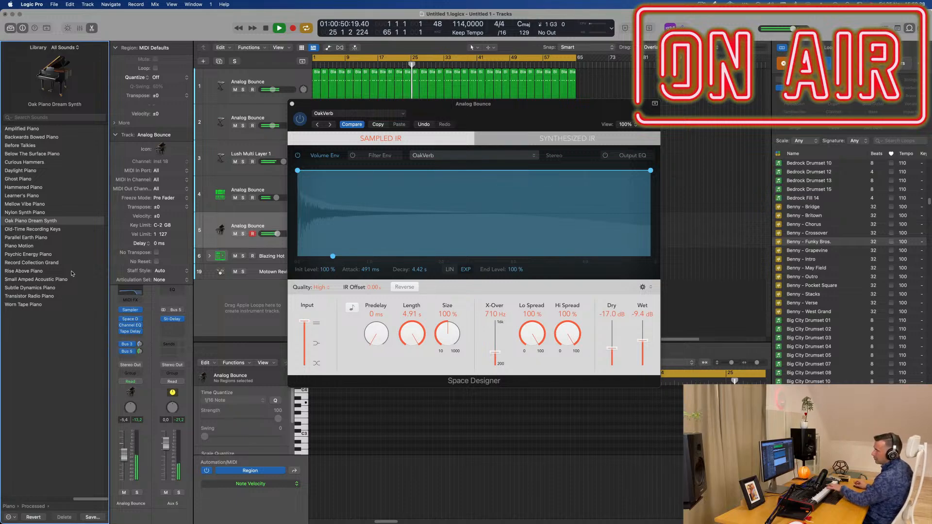
Step: Audition Old-Time Recording Keys and Parallel Earth Piano, raising the latter's Tape Delay wet output to 100%
{"action": "left_click", "coordinate": [41, 230]}
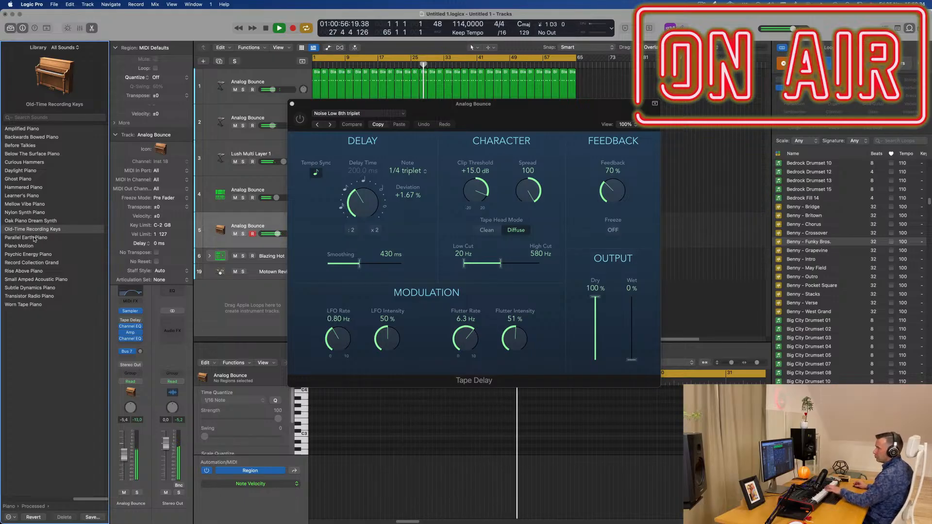
{"action": "left_click", "coordinate": [34, 238]}
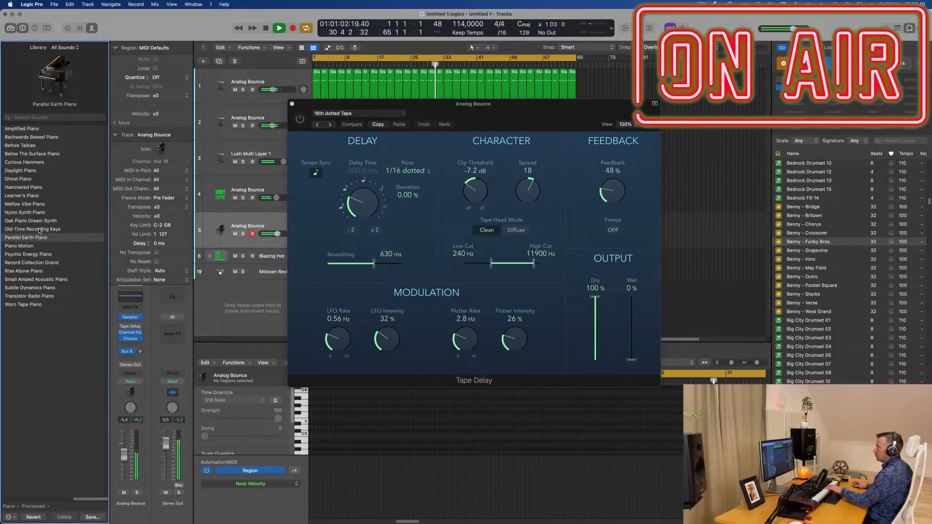
{"action": "left_click_drag", "start_coordinate": [630, 351], "coordinate": [638, 311]}
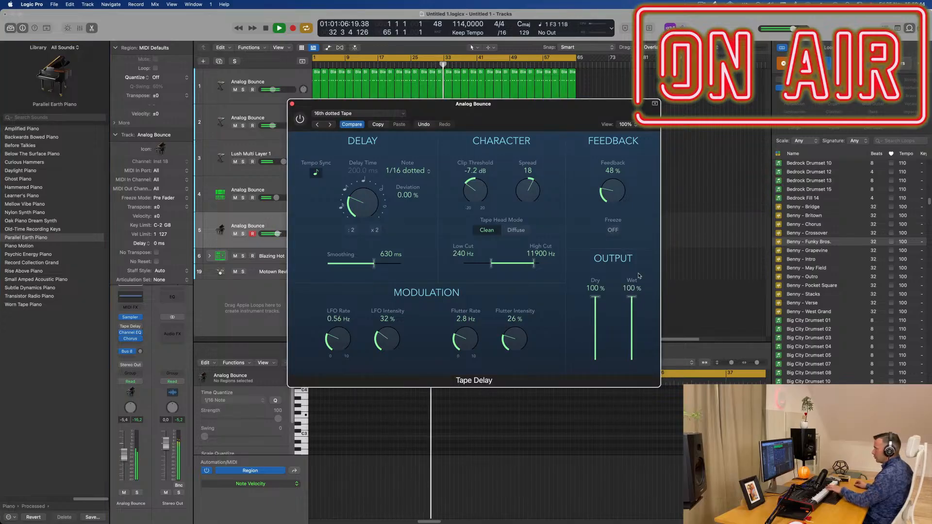
Step: Audition further processed pianos from Piano Motion and Psychic Energy Piano down to Worn Tape Piano on the duplicated track
{"action": "left_click", "coordinate": [20, 248]}
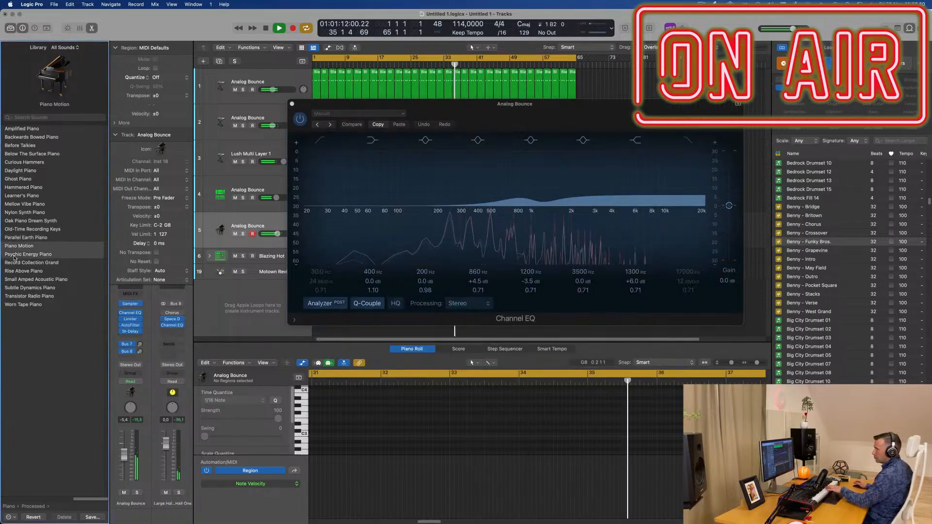
{"action": "left_click", "coordinate": [14, 256]}
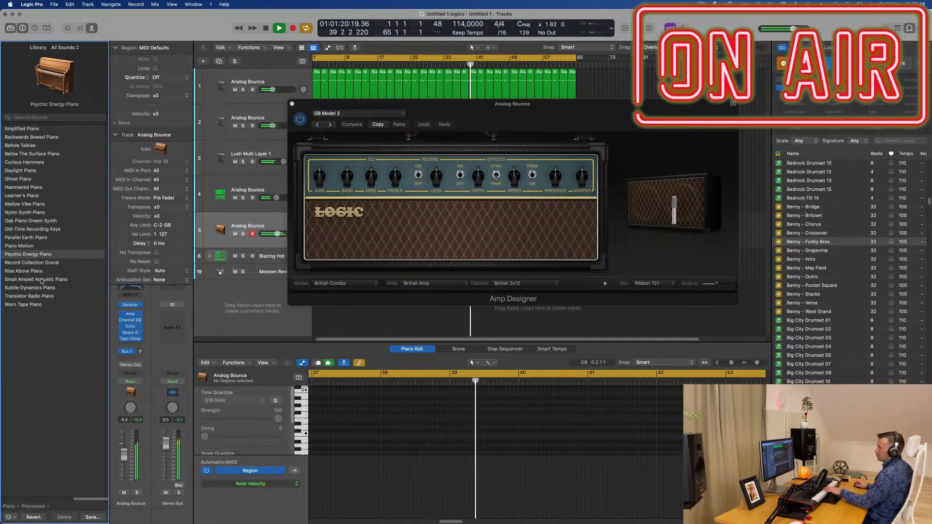
{"action": "left_click", "coordinate": [36, 263]}
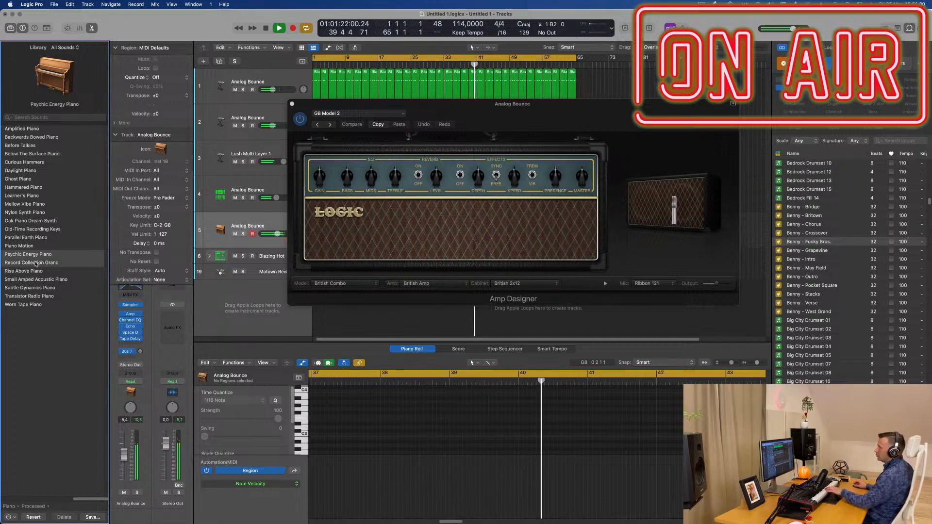
{"action": "left_click", "coordinate": [32, 272]}
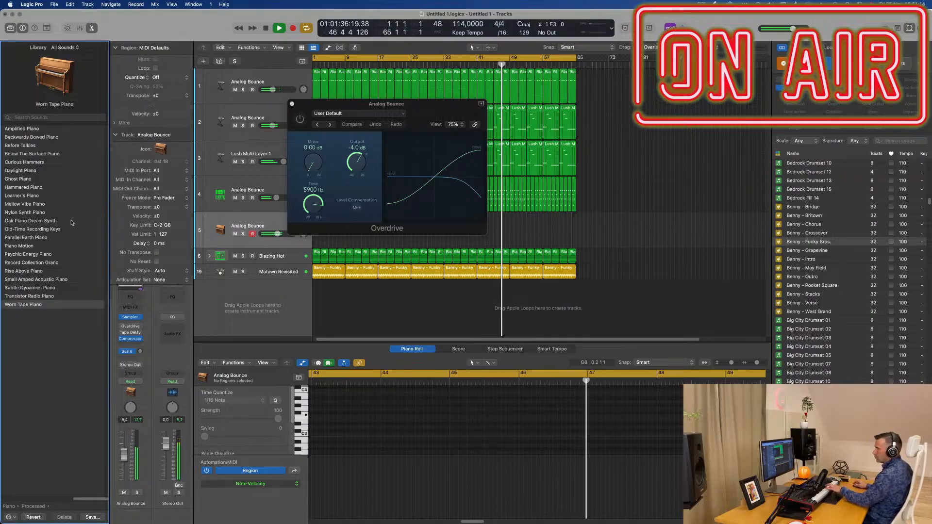
Step: Audition Learner's Piano and Before Talkies, load Curious Hammers on the duplicated track and return to the main sound categories
{"action": "left_click", "coordinate": [25, 195]}
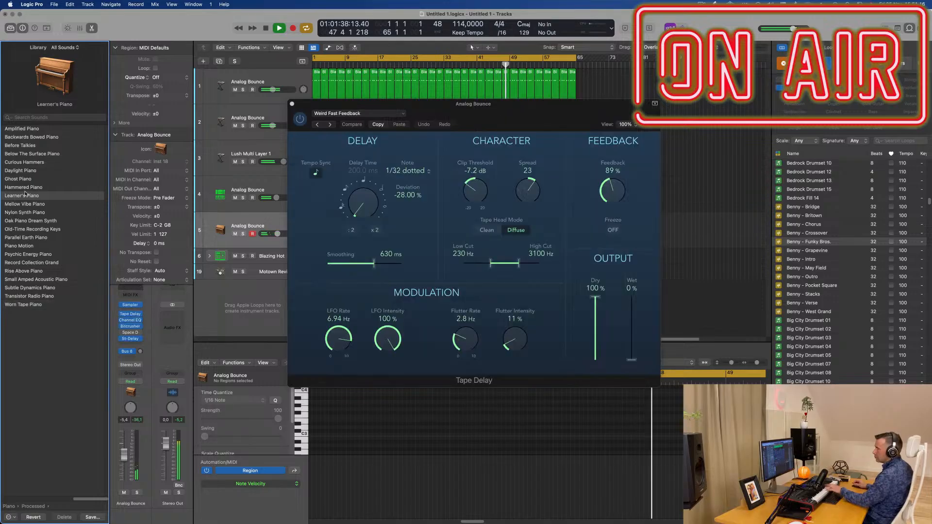
{"action": "left_click", "coordinate": [31, 137]}
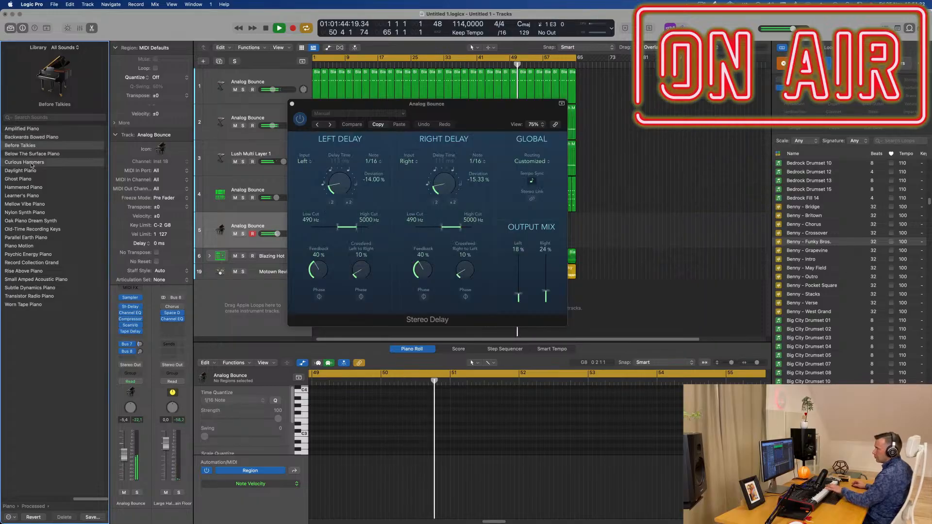
{"action": "left_click", "coordinate": [31, 164]}
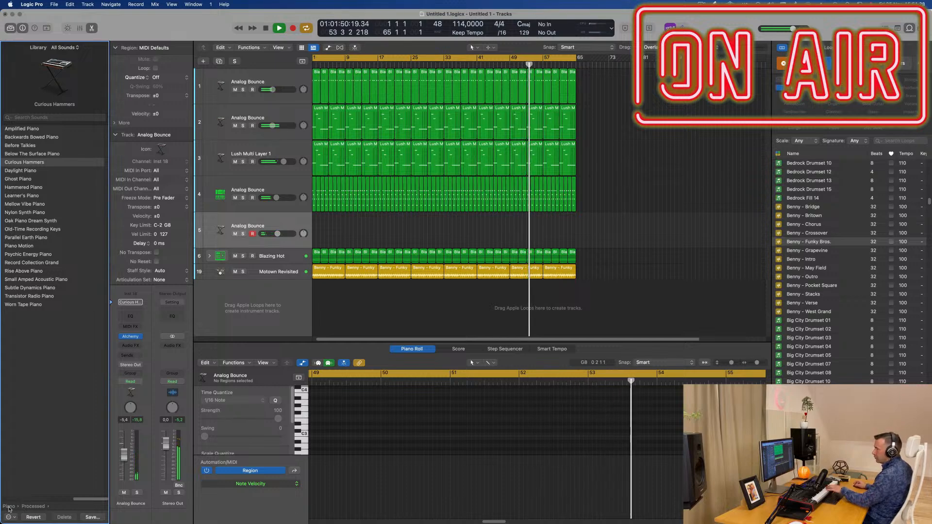
{"action": "scroll", "coordinate": [54, 415], "scroll_direction": "left", "scroll_amount": 3}
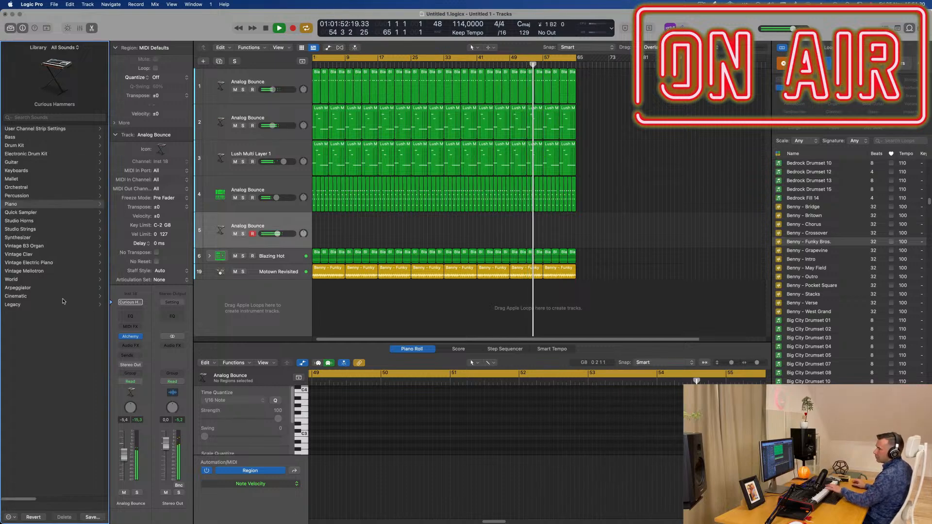
Step: Audition Cop Show Clav from the Vintage Clav sounds and Classic Electric Piano from Vintage Electric Piano on the duplicated track
{"action": "left_click", "coordinate": [6, 253]}
{"action": "left_click", "coordinate": [30, 154]}
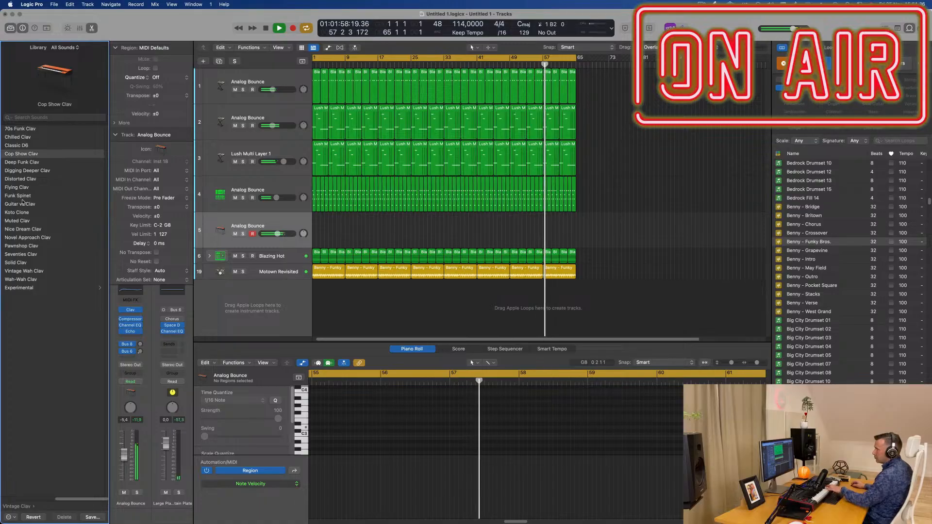
{"action": "left_click", "coordinate": [18, 506]}
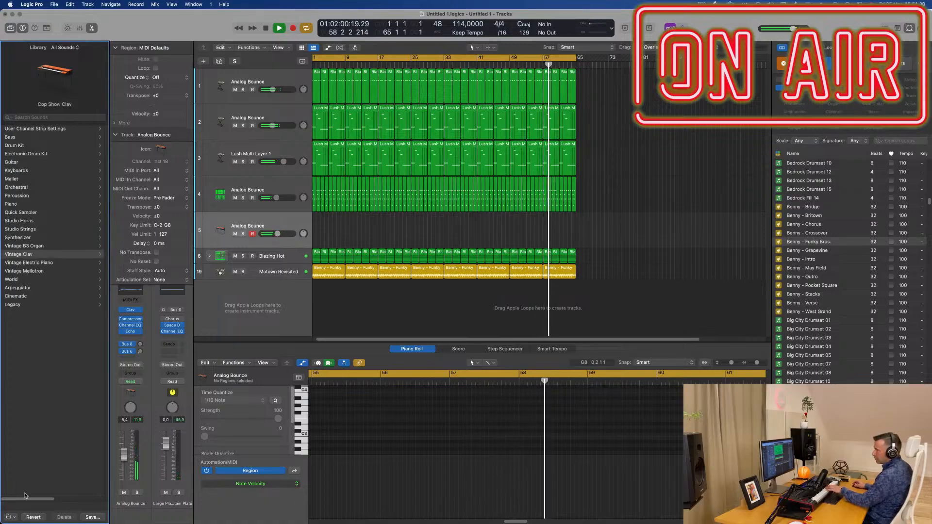
{"action": "left_click", "coordinate": [63, 263]}
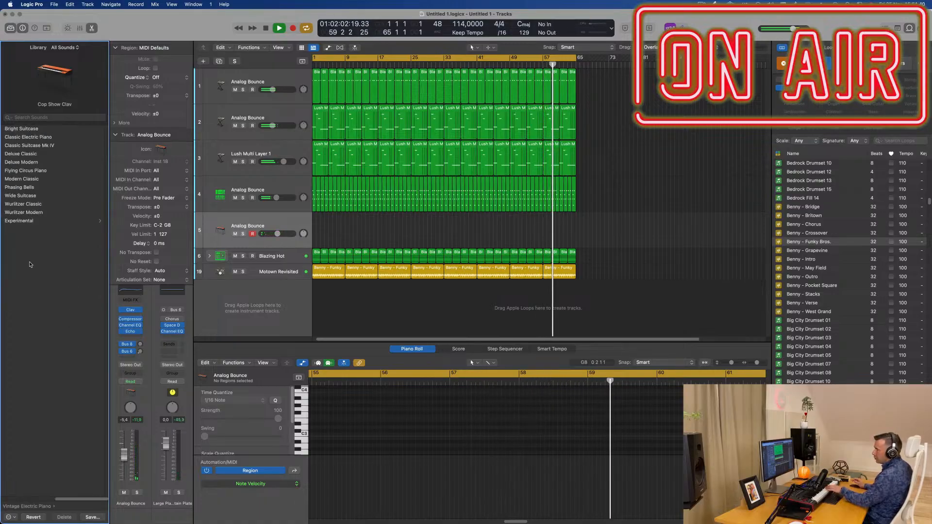
{"action": "left_click", "coordinate": [31, 138]}
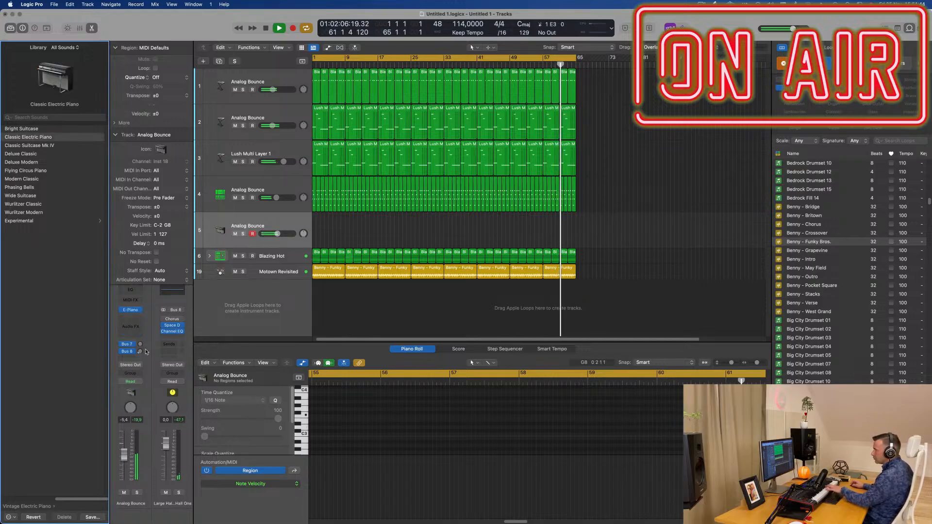
{"action": "left_click", "coordinate": [299, 220]}
{"action": "left_click", "coordinate": [297, 192]}
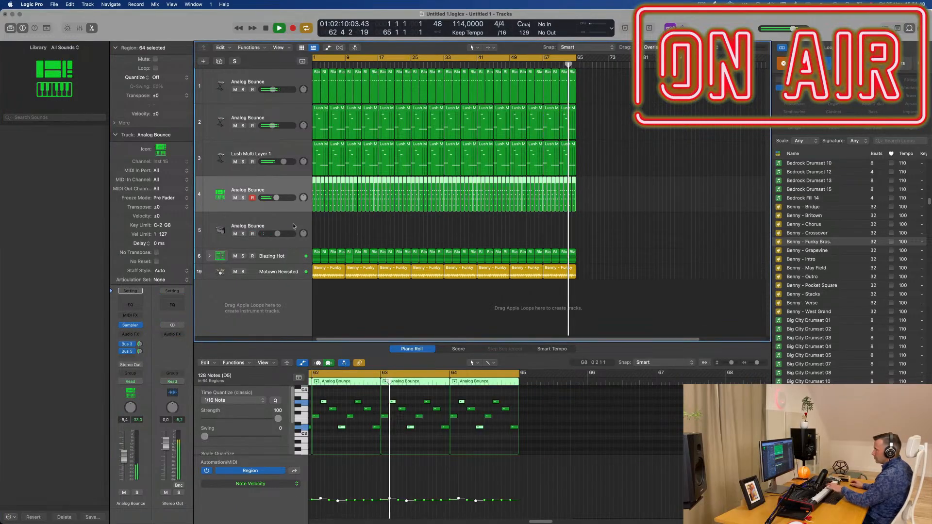
{"action": "left_click", "coordinate": [293, 227]}
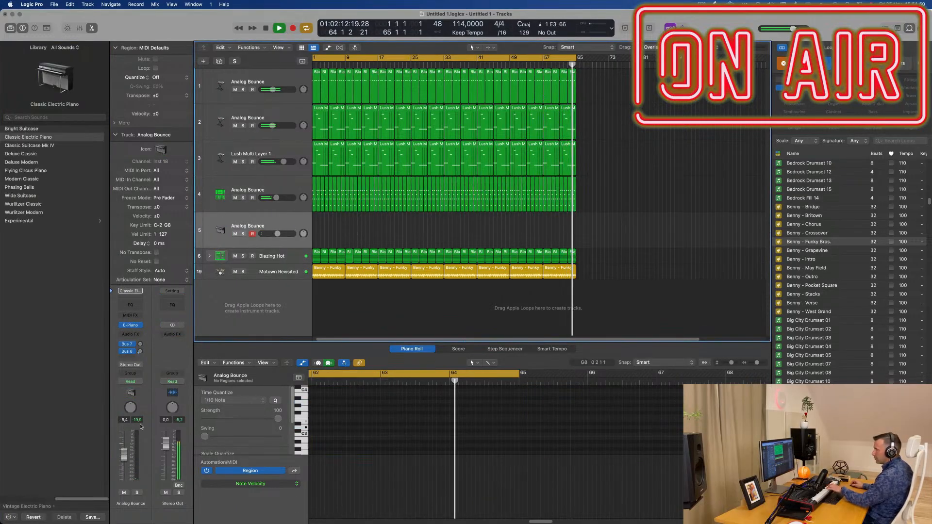
Step: Audition Deluxe Classic and Wide Suitcase, load the experimental Driven Wurlie and adjust its first bus send
{"action": "left_click", "coordinate": [21, 154]}
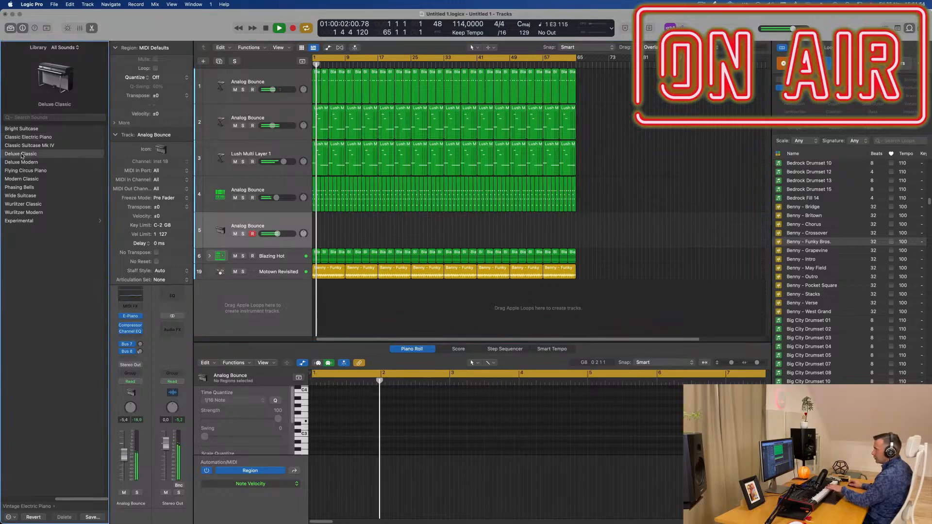
{"action": "left_click", "coordinate": [23, 196]}
{"action": "left_click", "coordinate": [32, 221]}
{"action": "left_click", "coordinate": [21, 180]}
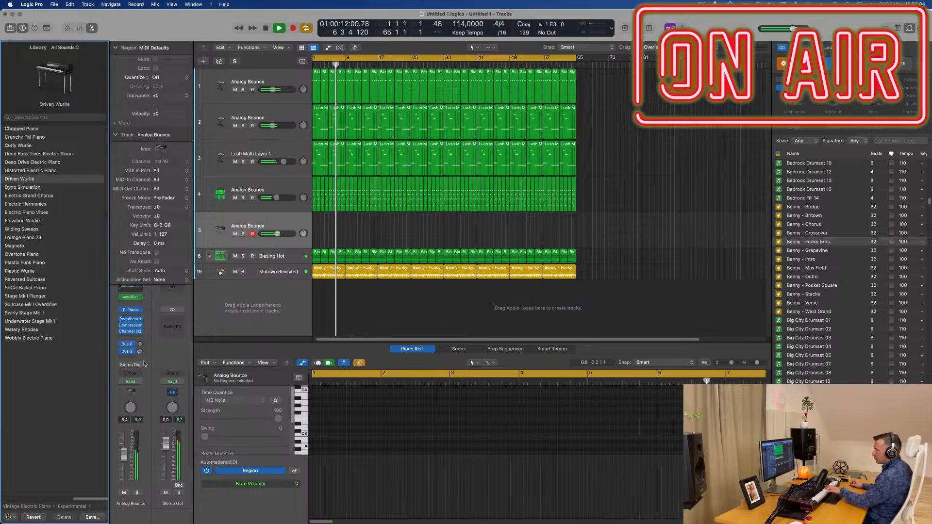
{"action": "left_click", "coordinate": [140, 345]}
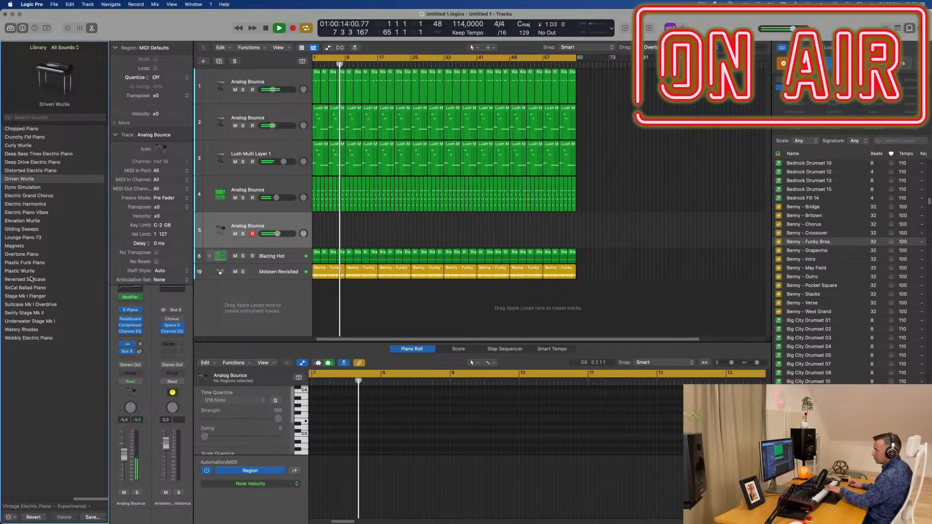
Step: Load Reversed Suitcase on the added track, hide the loop browser and expand the track stack to inspect its instrument subtrack
{"action": "left_click", "coordinate": [30, 280]}
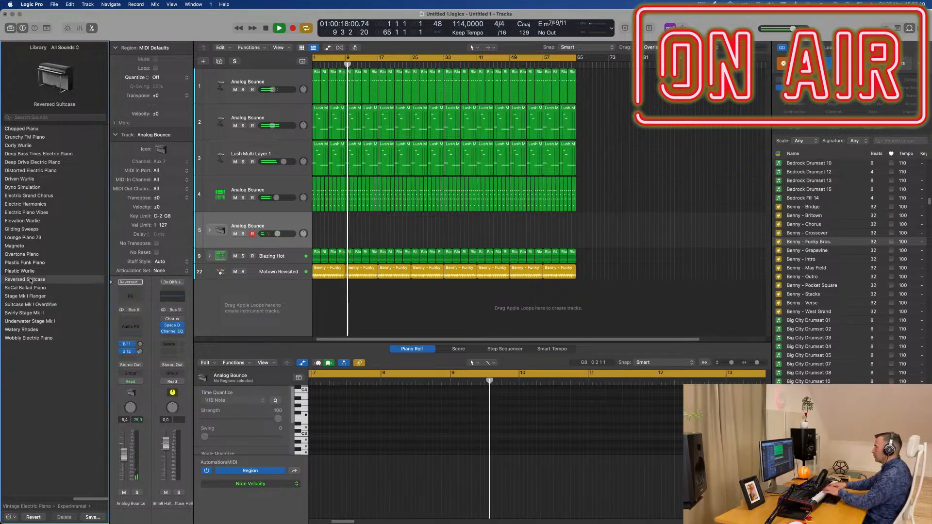
{"action": "left_click", "coordinate": [290, 188]}
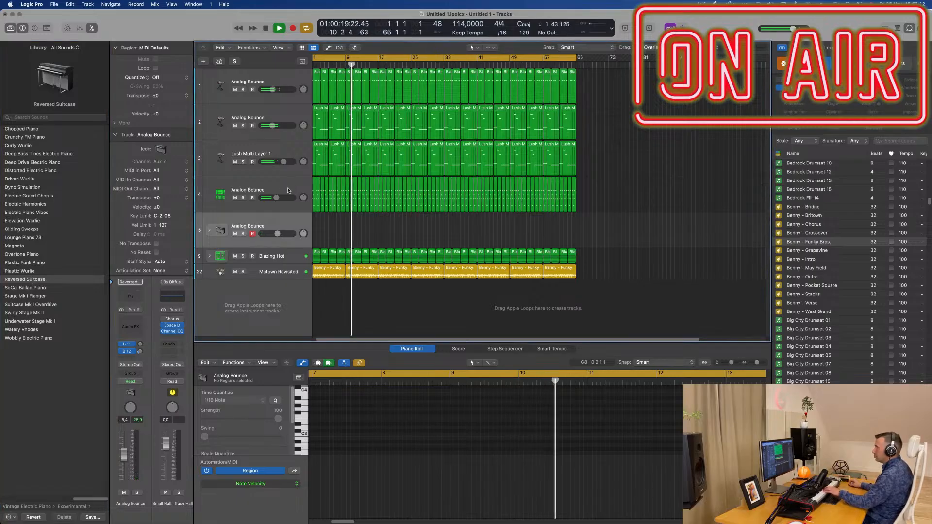
{"action": "left_click", "coordinate": [292, 229]}
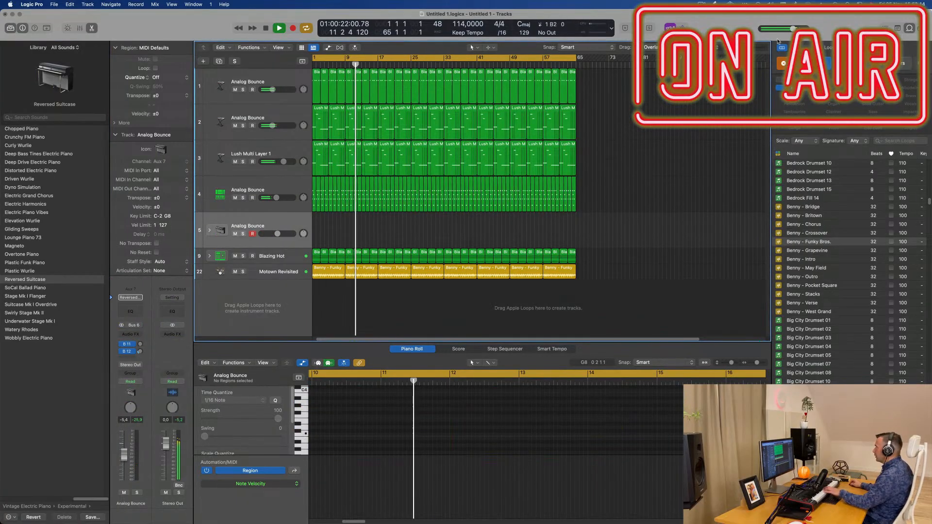
{"action": "key", "text": "o"}
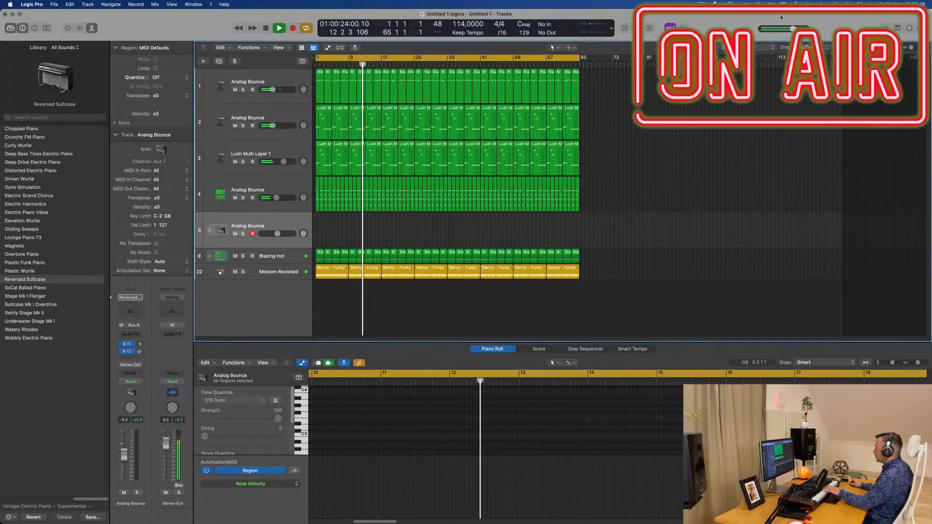
{"action": "left_click", "coordinate": [209, 230]}
{"action": "left_click", "coordinate": [271, 260]}
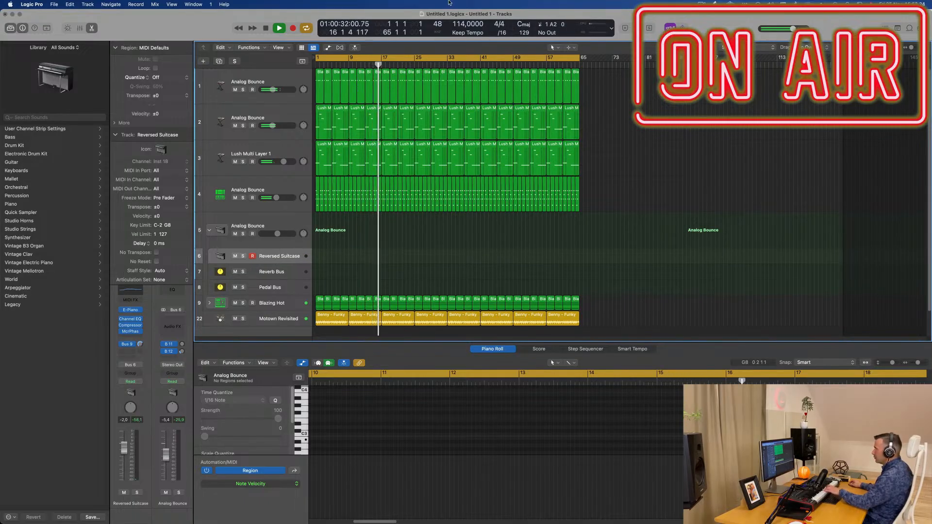
{"action": "left_click", "coordinate": [286, 225]}
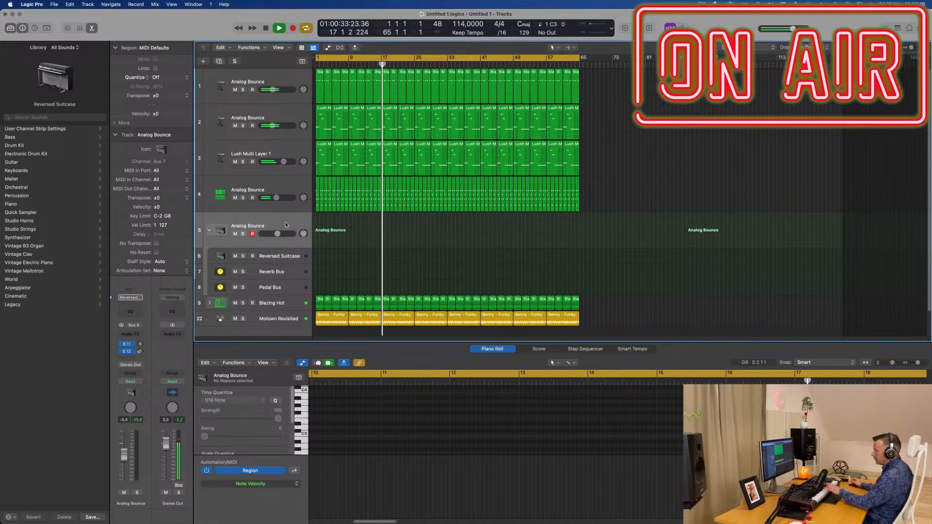
Step: Audition Suitcase Mk I Overdrive on the track stack and raise the stack's volume to about -0.5 dB
{"action": "left_click", "coordinate": [28, 303]}
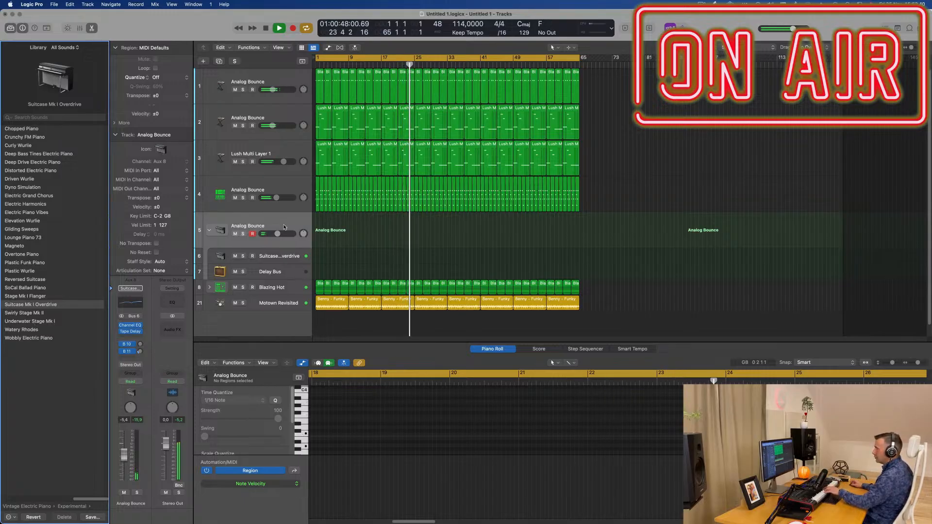
{"action": "left_click_drag", "start_coordinate": [124, 456], "coordinate": [124, 445]}
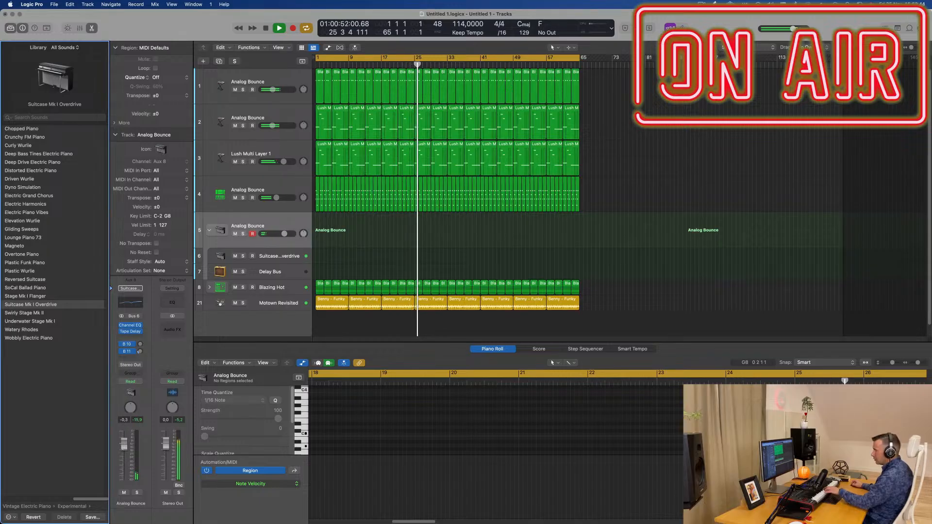
{"action": "left_click_drag", "start_coordinate": [283, 234], "coordinate": [285, 234]}
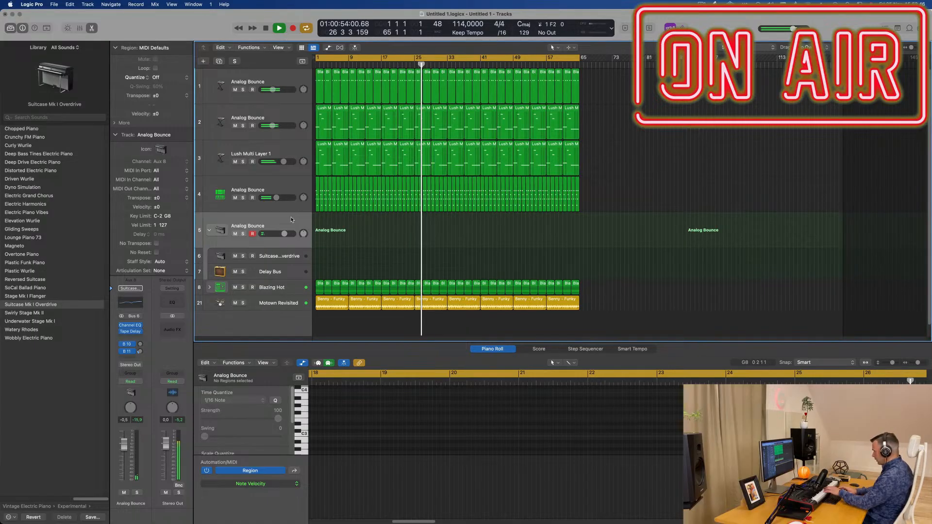
Step: Delete the electric piano track stack and add a new track duplicating the first Analog Bounce track's settings
{"action": "key", "text": "super+BackSpace"}
{"action": "left_click", "coordinate": [293, 182]}
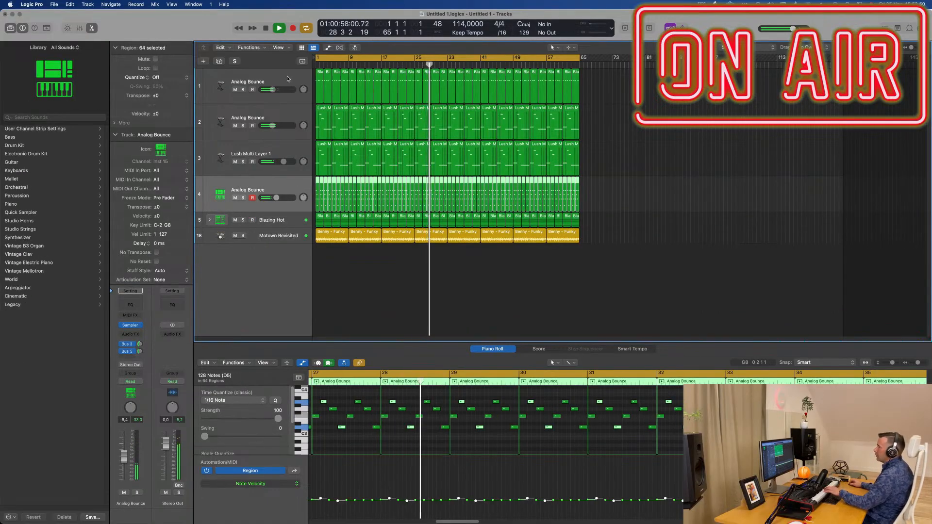
{"action": "left_click", "coordinate": [255, 76]}
{"action": "key", "text": "super+d"}
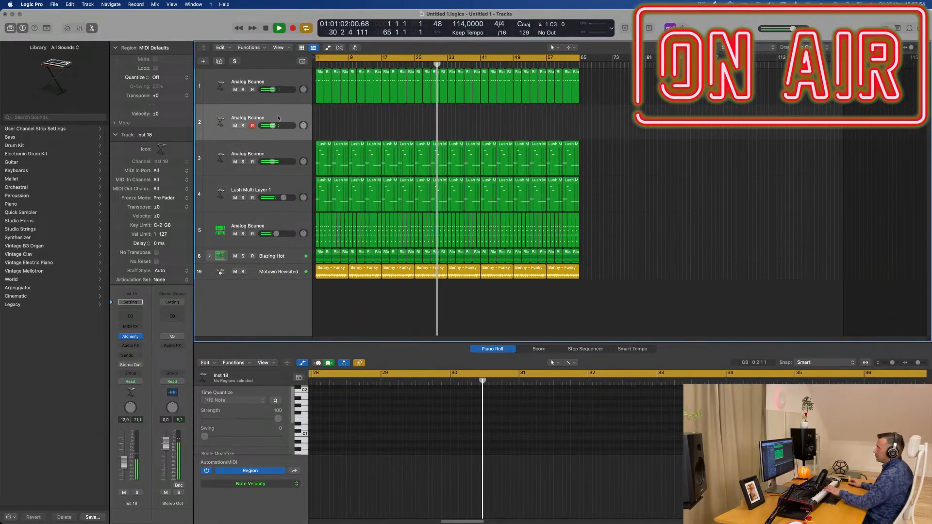
Step: Load the Curious Hammers preset from the Keys category in the new track's Alchemy instrument
{"action": "left_click", "coordinate": [130, 336]}
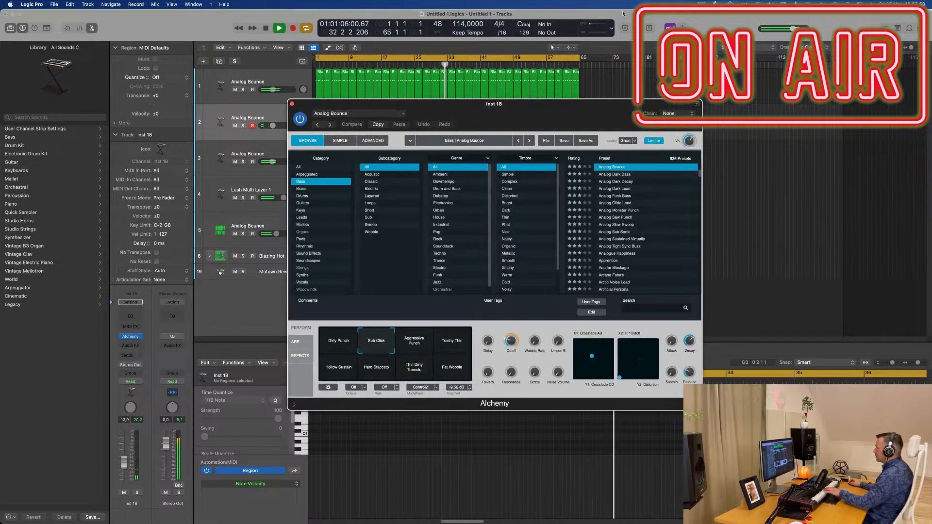
{"action": "left_click", "coordinate": [701, 4]}
{"action": "left_click", "coordinate": [661, 17]}
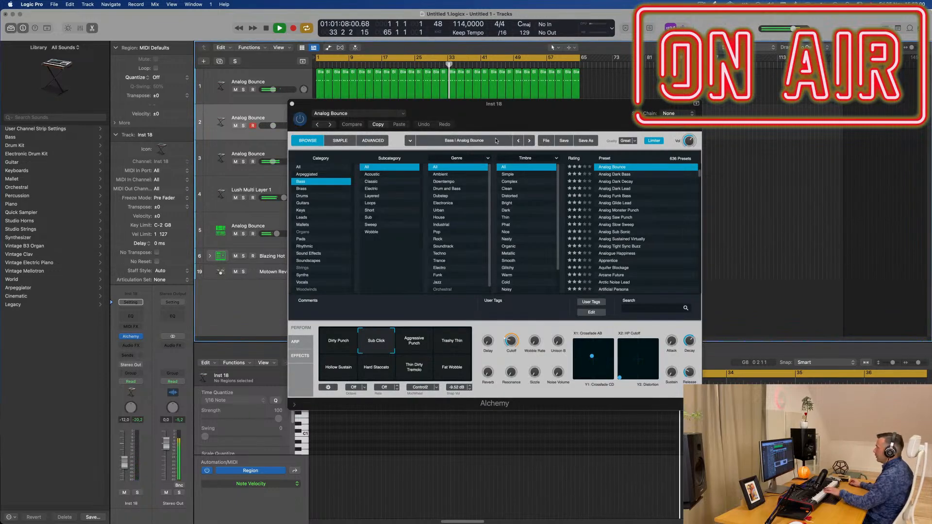
{"action": "left_click_drag", "start_coordinate": [561, 114], "coordinate": [493, 151]}
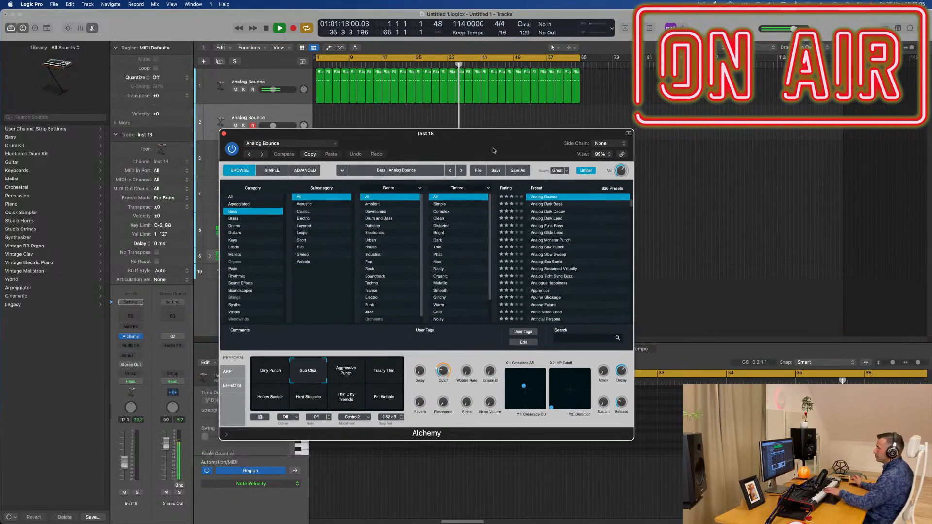
{"action": "left_click", "coordinate": [233, 240]}
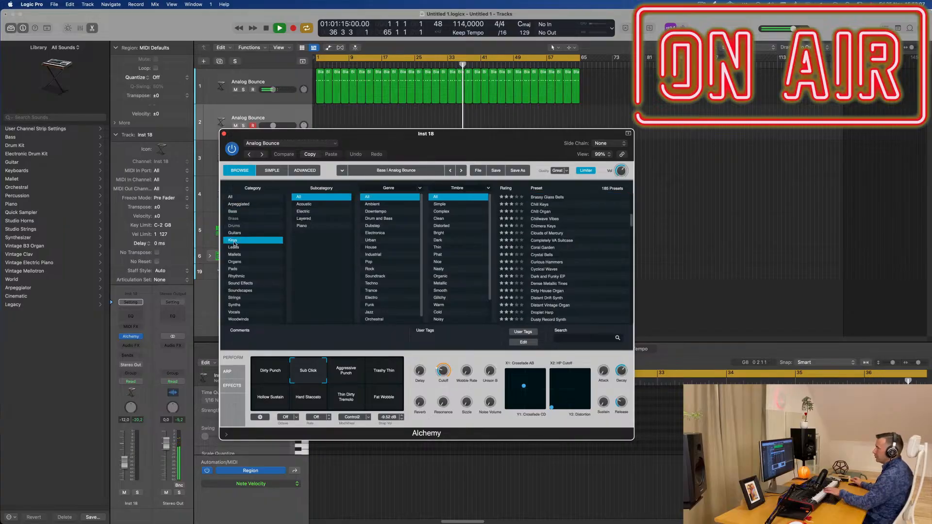
{"action": "left_click", "coordinate": [552, 264]}
{"action": "left_click_drag", "start_coordinate": [482, 143], "coordinate": [587, 157]}
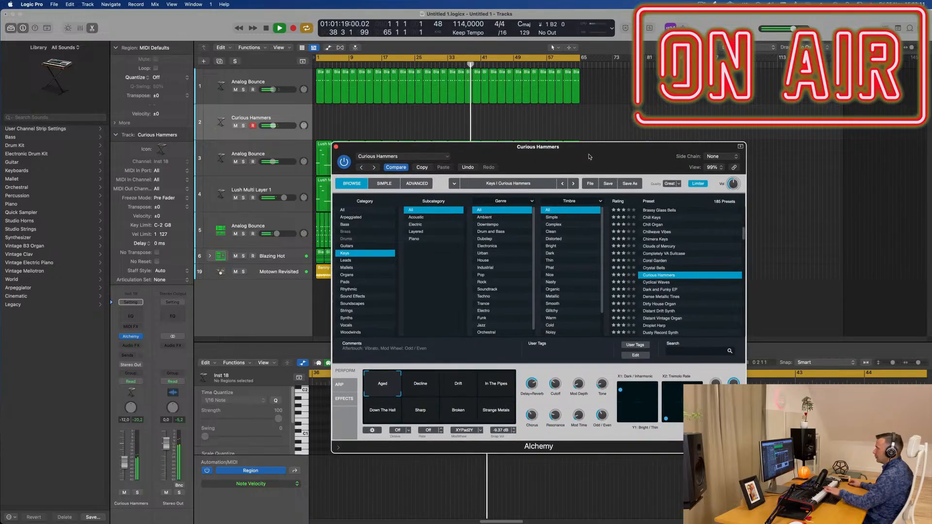
Step: Add sends from the Curious Hammers track to Bus 3 (Aux 4) and Bus 5 (Aux 5), adjusting the Bus 3 send level
{"action": "left_click", "coordinate": [127, 355]}
{"action": "mouse_move", "coordinate": [141, 368]}
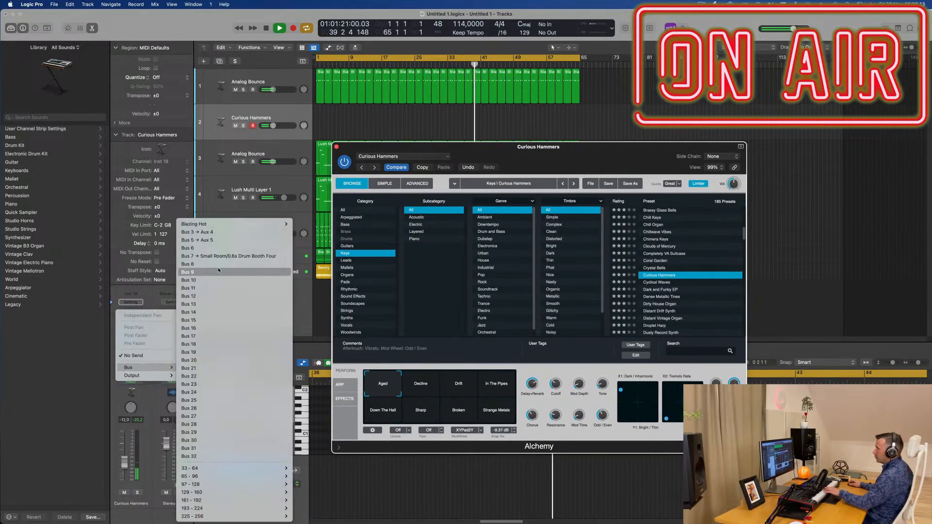
{"action": "left_click", "coordinate": [223, 232]}
{"action": "left_click_drag", "start_coordinate": [141, 350], "coordinate": [142, 366]}
{"action": "left_click", "coordinate": [128, 358]}
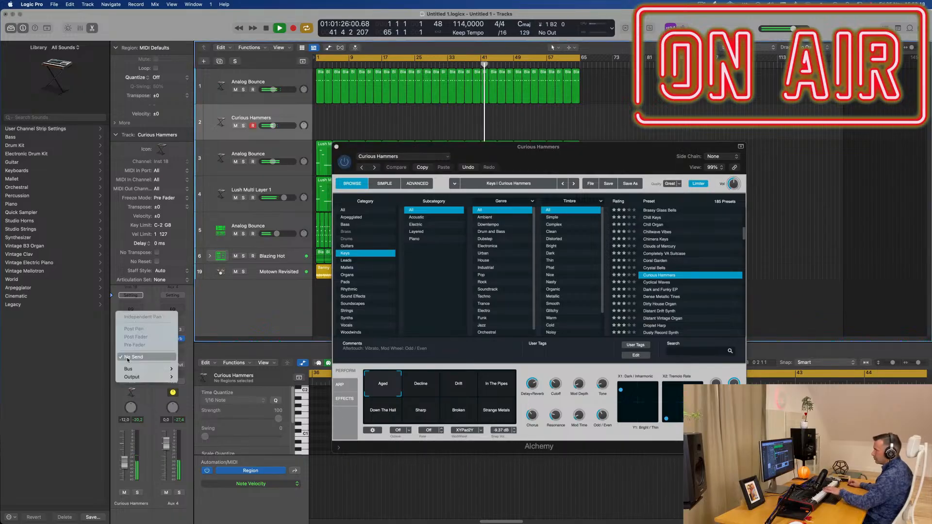
{"action": "mouse_move", "coordinate": [145, 369]}
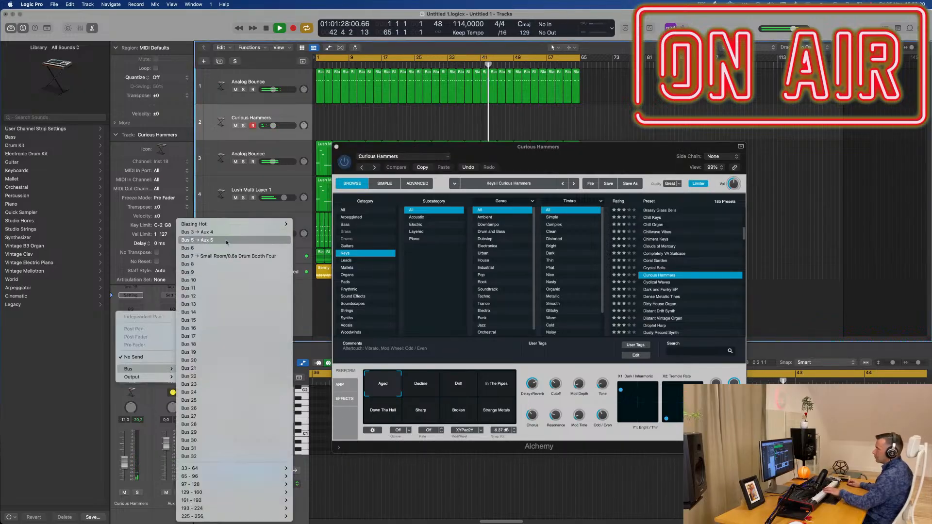
{"action": "left_click", "coordinate": [226, 240]}
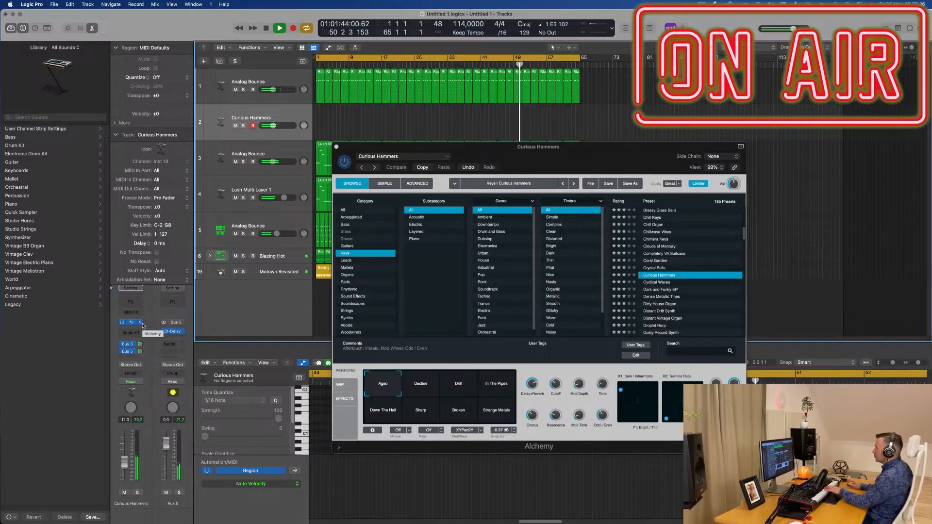
Step: Choose Alchemy's Decline snapshot, set the Curious Hammers track volume to -9.0 dB and adjust its Bus 3 send
{"action": "left_click", "coordinate": [425, 387]}
{"action": "left_click", "coordinate": [125, 459]}
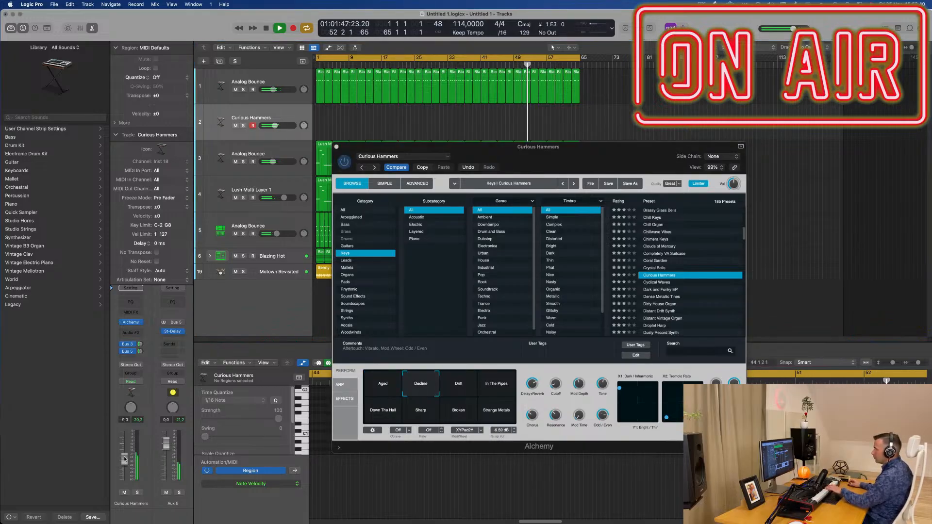
{"action": "left_click", "coordinate": [139, 344]}
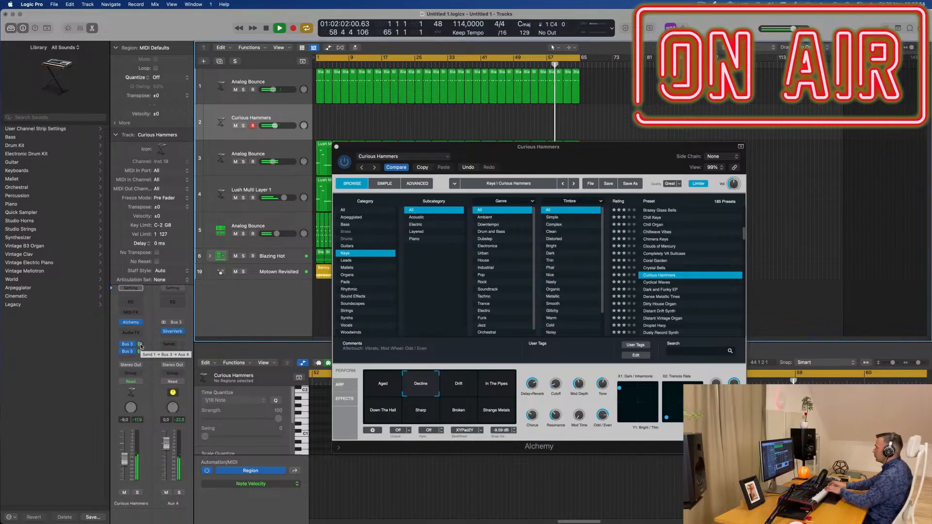
Step: Record a short phrase on the Curious Hammers track, move its region to bar 1 and shift the Alchemy window out of the way
{"action": "key", "text": "r"}
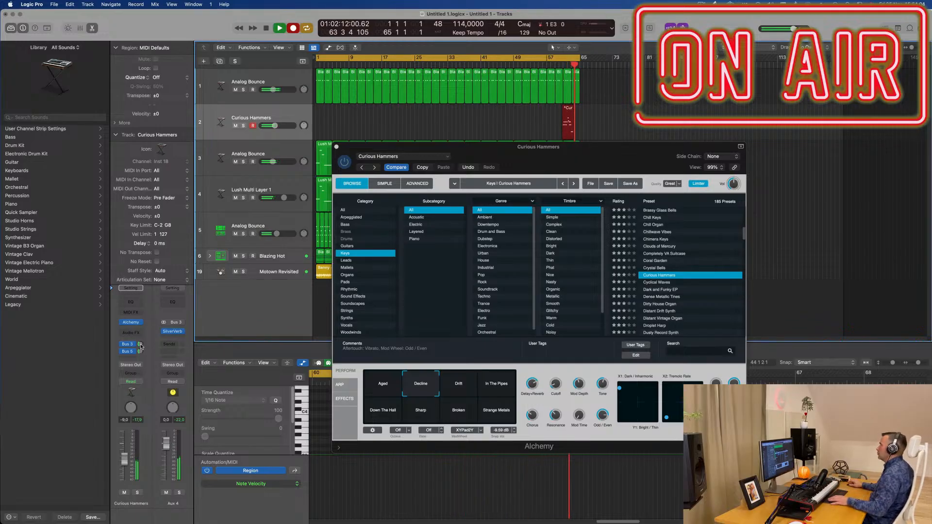
{"action": "key", "text": "space"}
{"action": "left_click_drag", "start_coordinate": [571, 109], "coordinate": [322, 111]}
{"action": "left_click_drag", "start_coordinate": [394, 150], "coordinate": [733, 118]}
Step: Play the Curious Hammers region from the project start and examine its recorded notes in the Piano Roll
{"action": "key", "text": "space"}
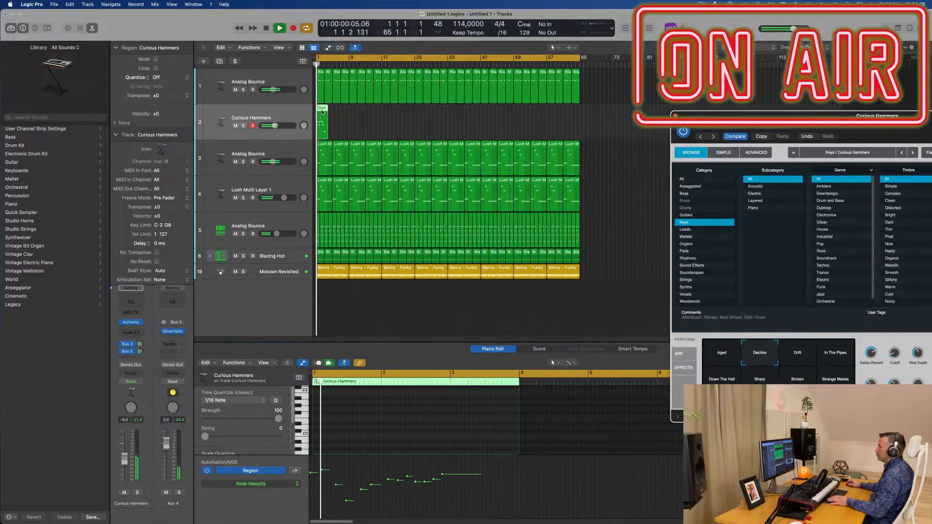
{"action": "scroll", "coordinate": [388, 422], "scroll_direction": "up", "scroll_amount": 3}
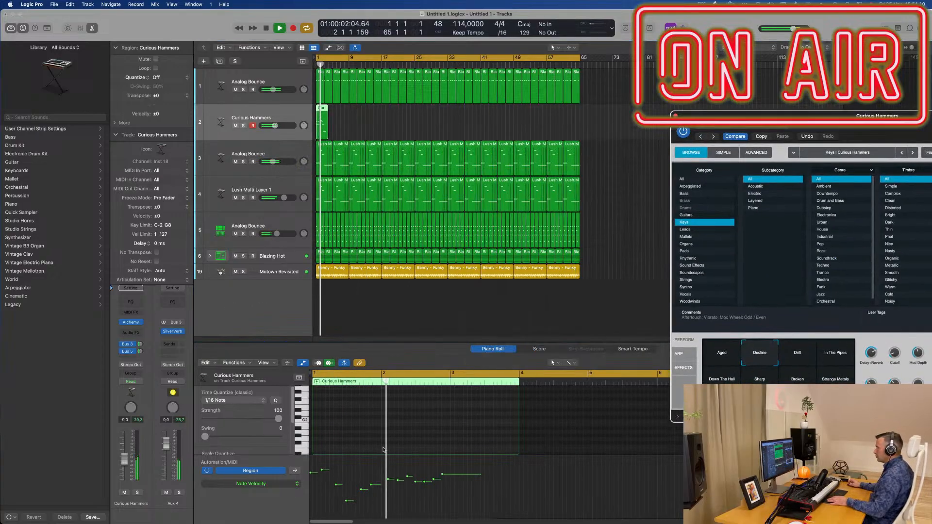
{"action": "key", "text": "Return"}
{"action": "scroll", "coordinate": [422, 418], "scroll_direction": "up", "scroll_amount": 3}
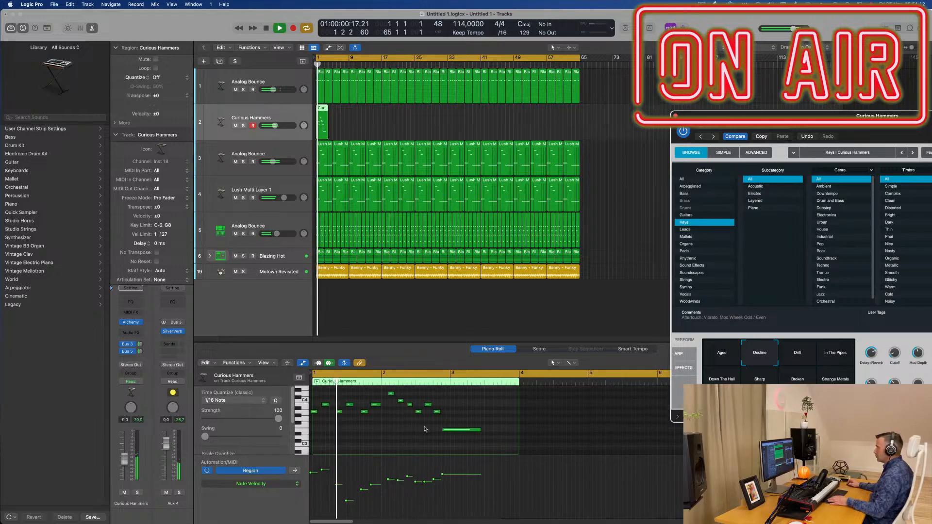
Step: Shorten the long final note of the Curious Hammers phrase to match its other notes, then select all notes and play the phrase
{"action": "left_click", "coordinate": [478, 425]}
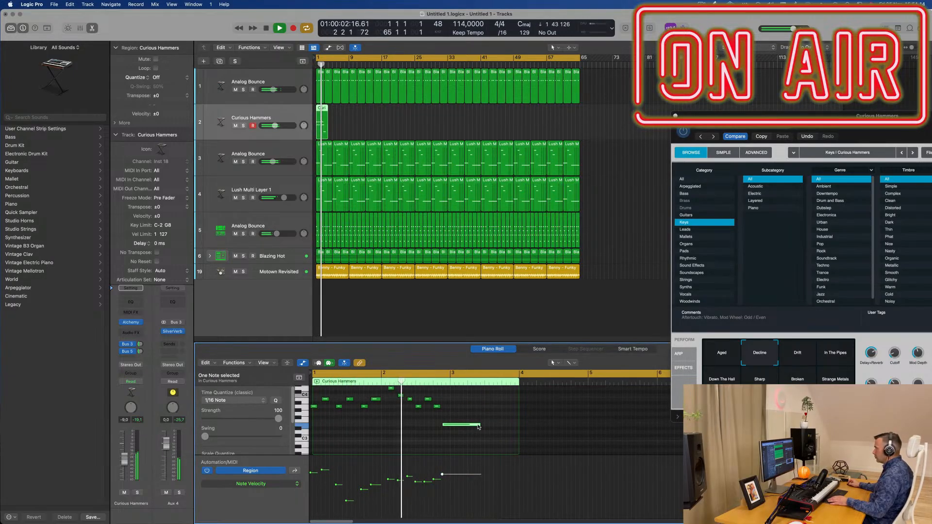
{"action": "left_click_drag", "start_coordinate": [479, 425], "coordinate": [450, 425]}
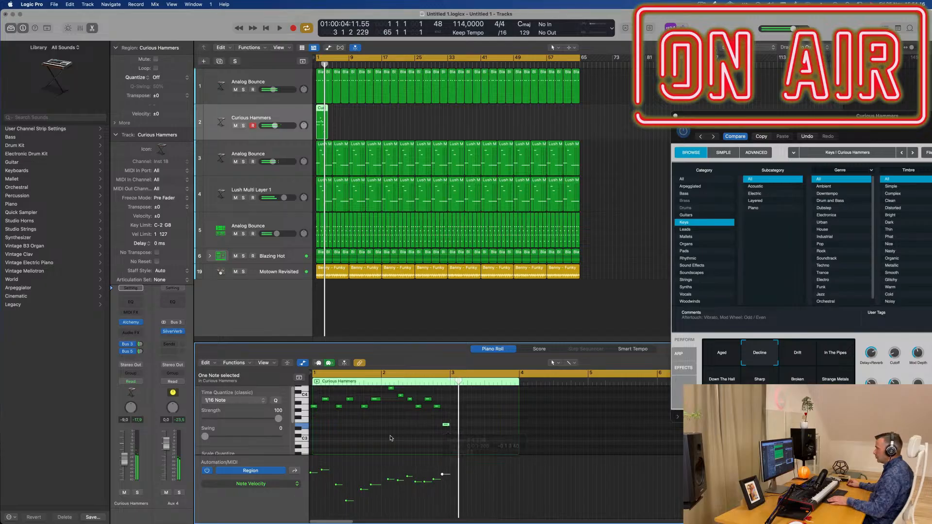
{"action": "key", "text": "super+a"}
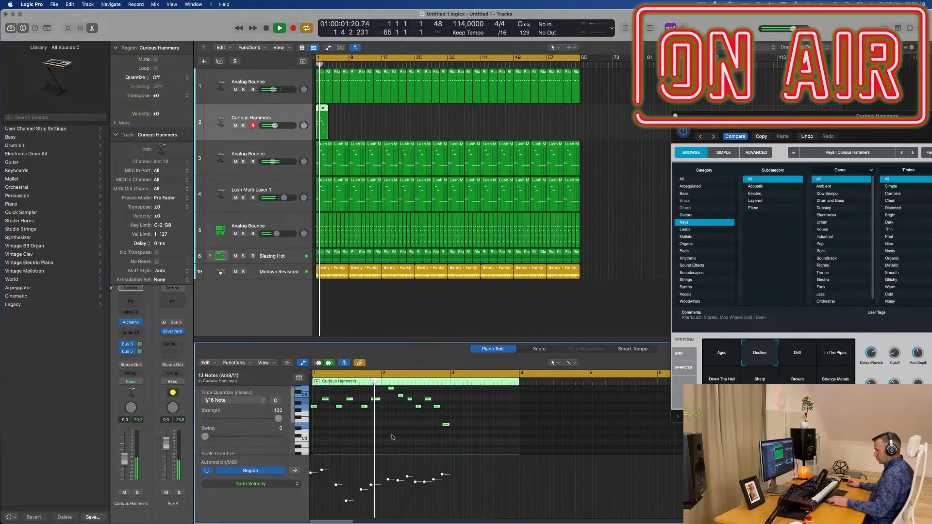
{"action": "key", "text": "space"}
{"action": "scroll", "coordinate": [385, 439], "scroll_direction": "up", "scroll_amount": 3}
{"action": "scroll", "coordinate": [386, 440], "scroll_direction": "down", "scroll_amount": 1}
{"action": "scroll", "coordinate": [384, 441], "scroll_direction": "down", "scroll_amount": 1}
{"action": "scroll", "coordinate": [384, 441], "scroll_direction": "up", "scroll_amount": 2}
{"action": "key", "text": "space"}
{"action": "key", "text": "space"}
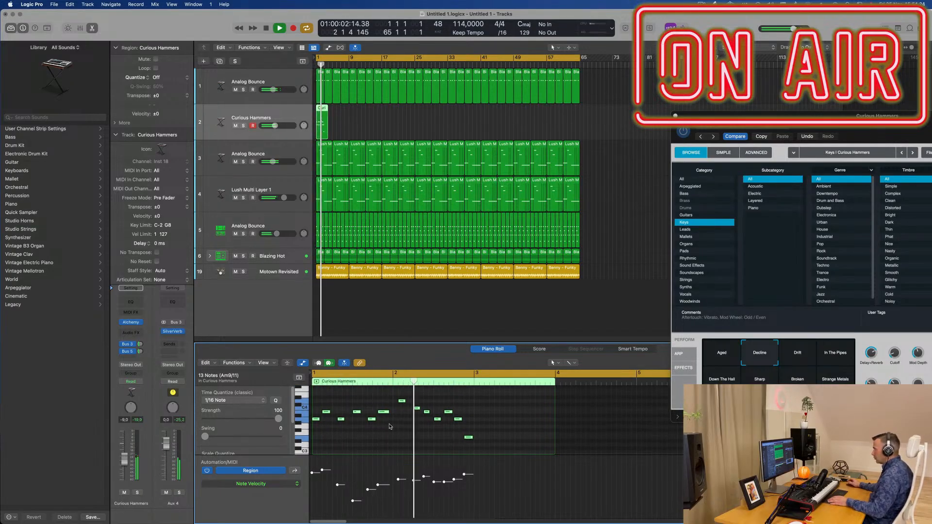
Step: Move the phrase's highest note back to about the start of bar 2 and its third note slightly earlier, playing the result
{"action": "left_click_drag", "start_coordinate": [401, 402], "coordinate": [397, 402]}
{"action": "key", "text": "super+z"}
{"action": "left_click", "coordinate": [401, 396]}
{"action": "key", "text": "space"}
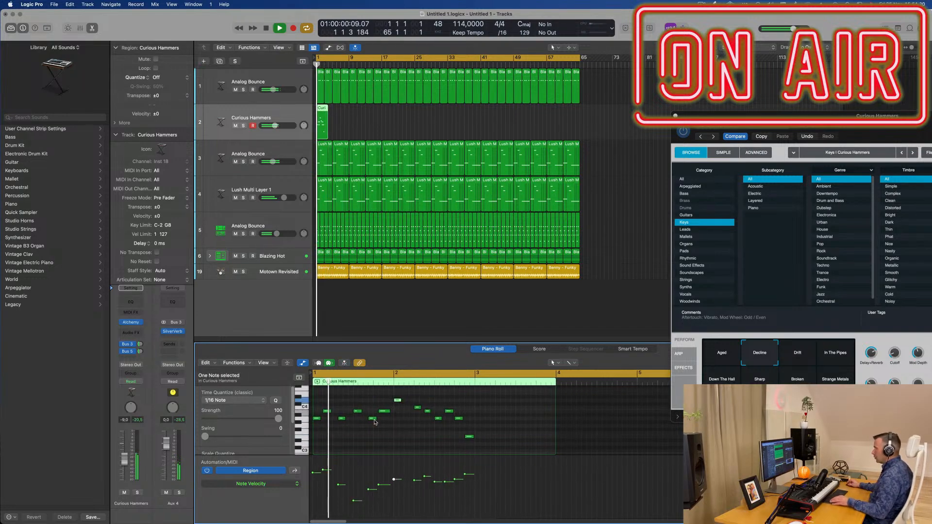
{"action": "key", "text": "space"}
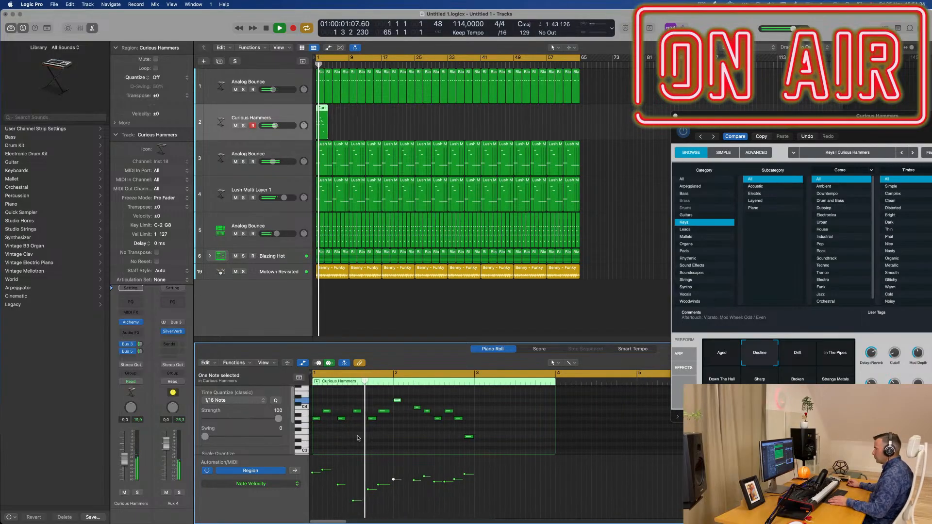
{"action": "left_click", "coordinate": [341, 418]}
{"action": "key", "text": "space"}
{"action": "key", "text": "space"}
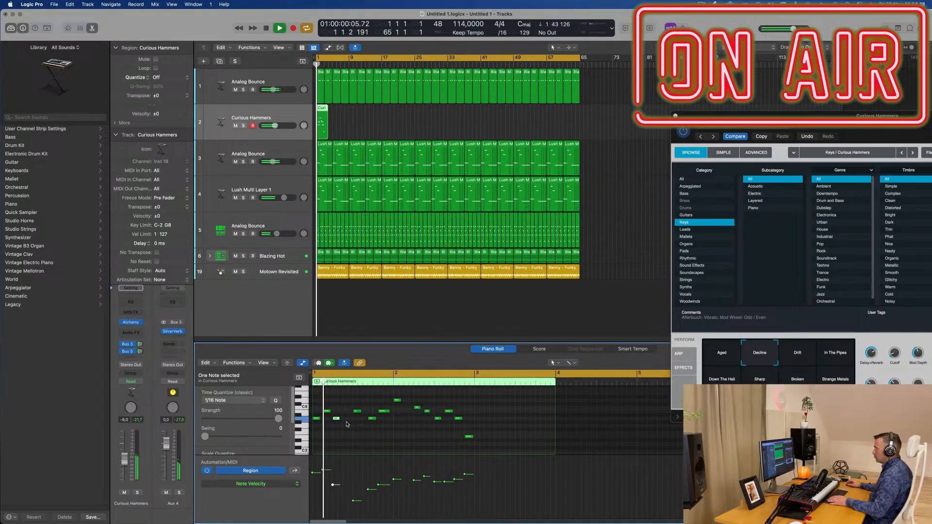
Step: Raise the velocities of the fourth, fifth and sixth notes in bar 1 and move the fifth note slightly earlier
{"action": "left_click", "coordinate": [371, 418]}
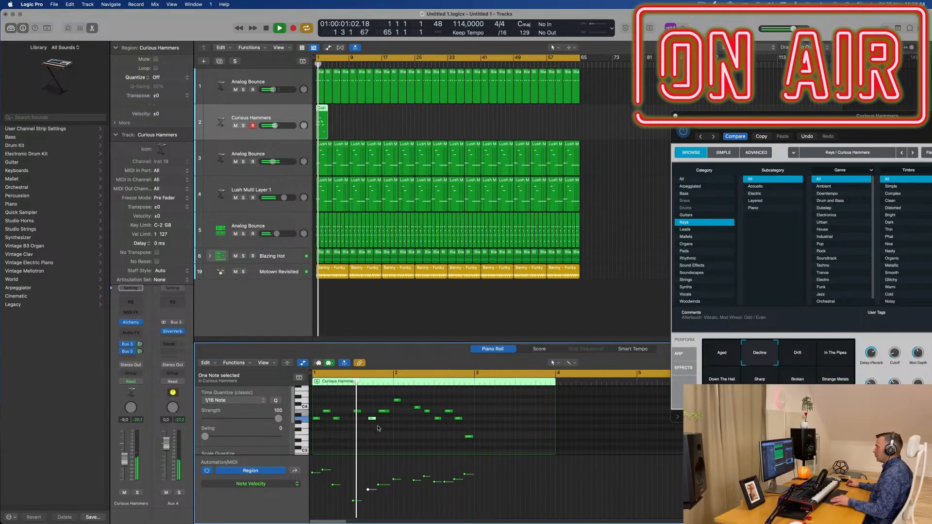
{"action": "scroll", "coordinate": [377, 425], "scroll_direction": "up", "scroll_amount": 2}
{"action": "left_click_drag", "start_coordinate": [363, 500], "coordinate": [366, 479]}
{"action": "key", "text": "space"}
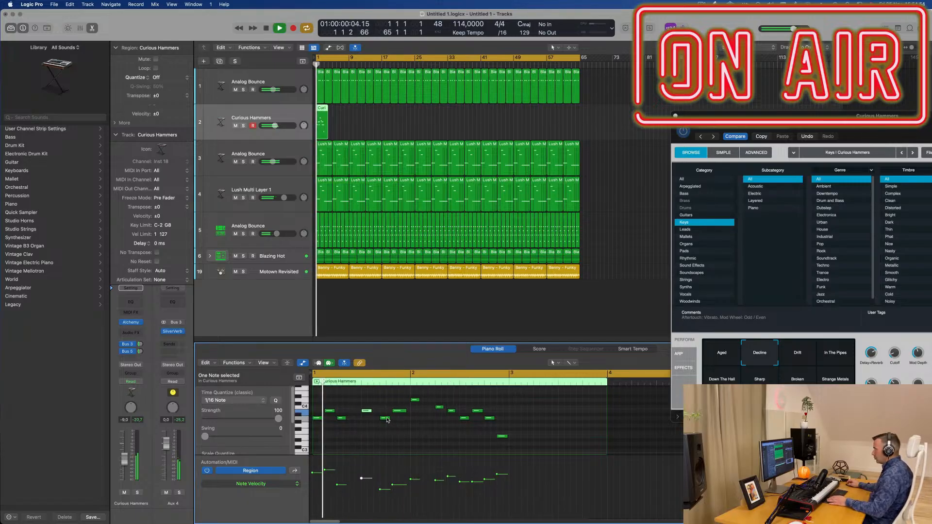
{"action": "left_click_drag", "start_coordinate": [386, 420], "coordinate": [380, 420]}
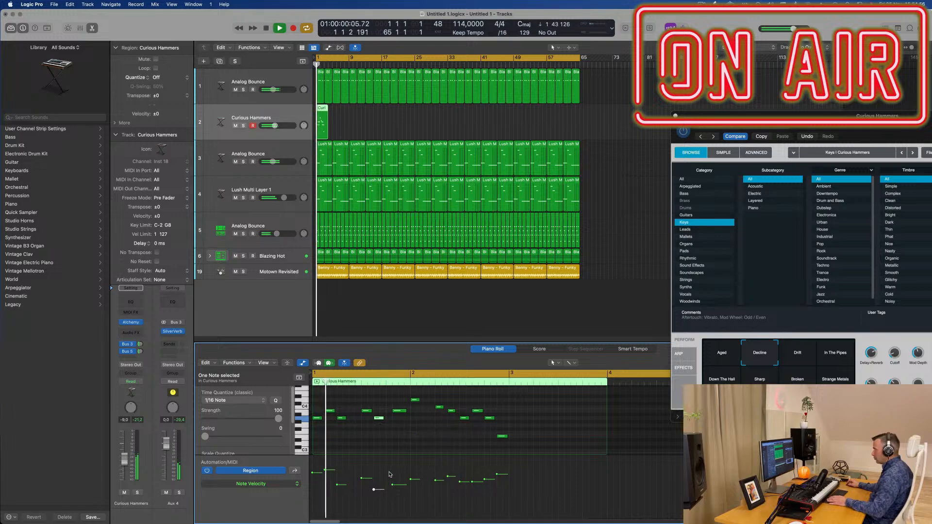
{"action": "left_click_drag", "start_coordinate": [376, 490], "coordinate": [376, 481]}
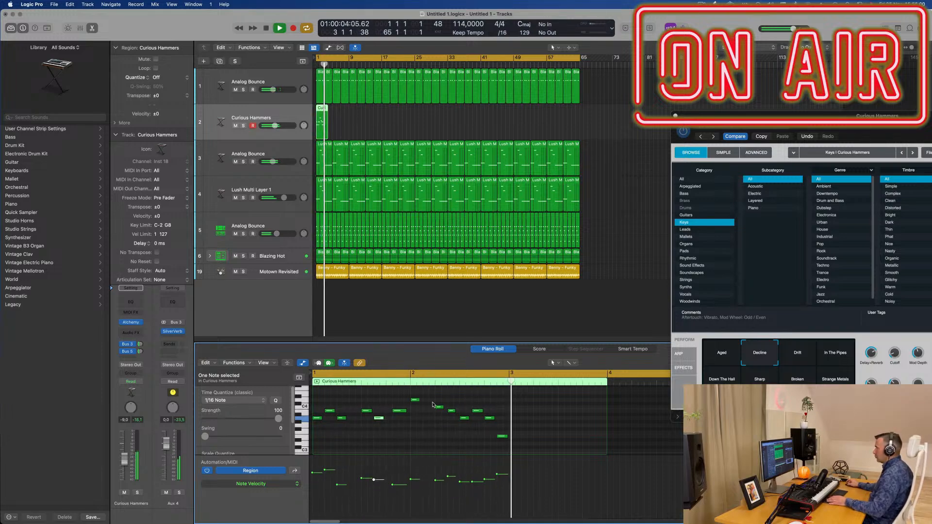
{"action": "left_click", "coordinate": [396, 479], "text": "shift"}
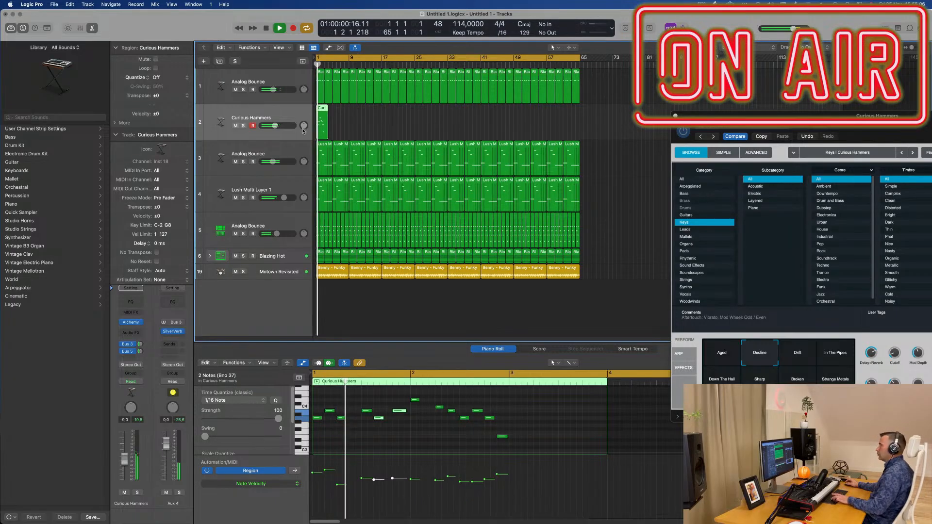
{"action": "key", "text": "super+r"}
{"action": "key", "text": "super+r"}
{"action": "key", "text": "super+r"}
{"action": "key", "text": "super+r"}
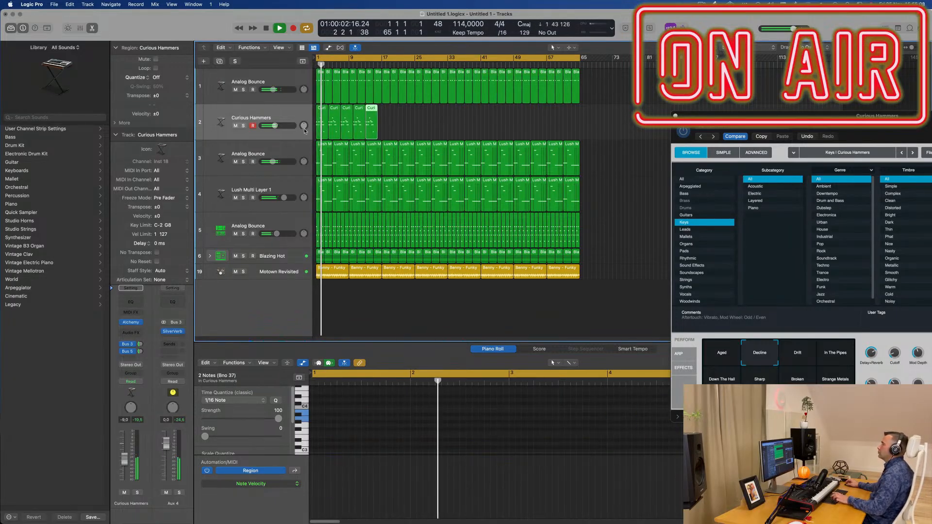
{"action": "left_click_drag", "start_coordinate": [411, 123], "coordinate": [333, 133]}
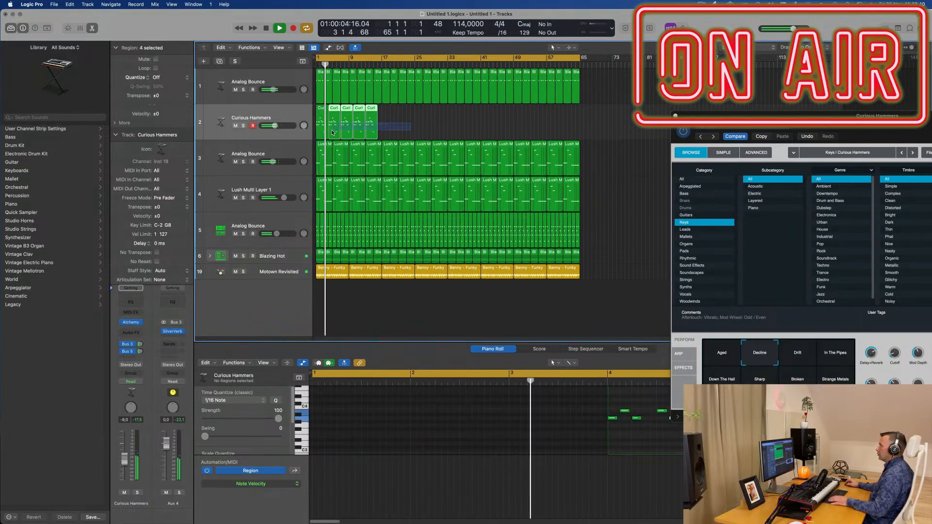
{"action": "key", "text": "Delete"}
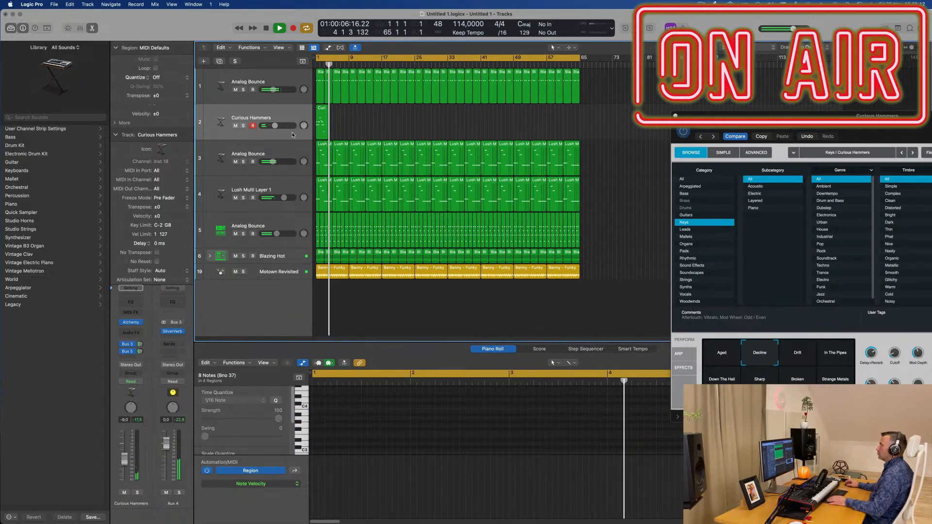
{"action": "left_click_drag", "start_coordinate": [323, 113], "coordinate": [340, 115]}
{"action": "key", "text": "super+z"}
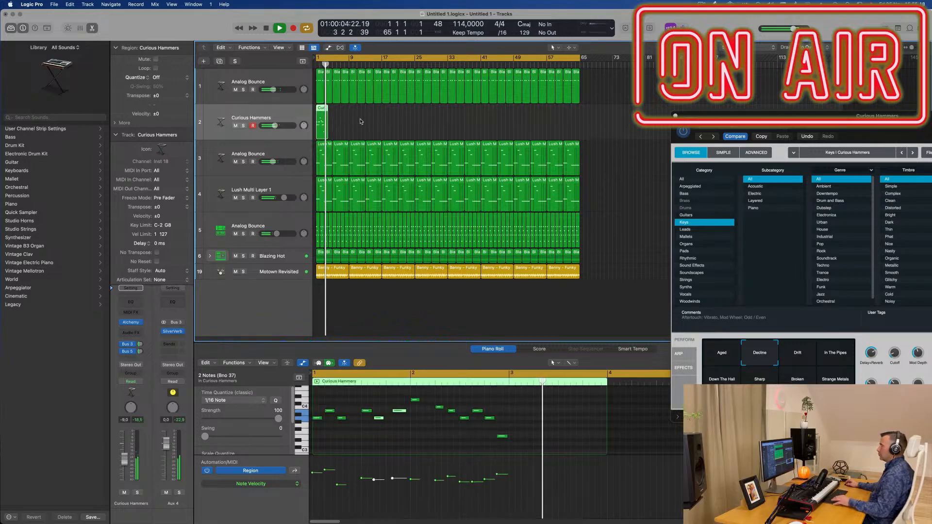
Step: Copy the Curious Hammers region from bar 1 to bars 9, 17 and 25
{"action": "left_click_drag", "start_coordinate": [319, 110], "coordinate": [353, 110]}
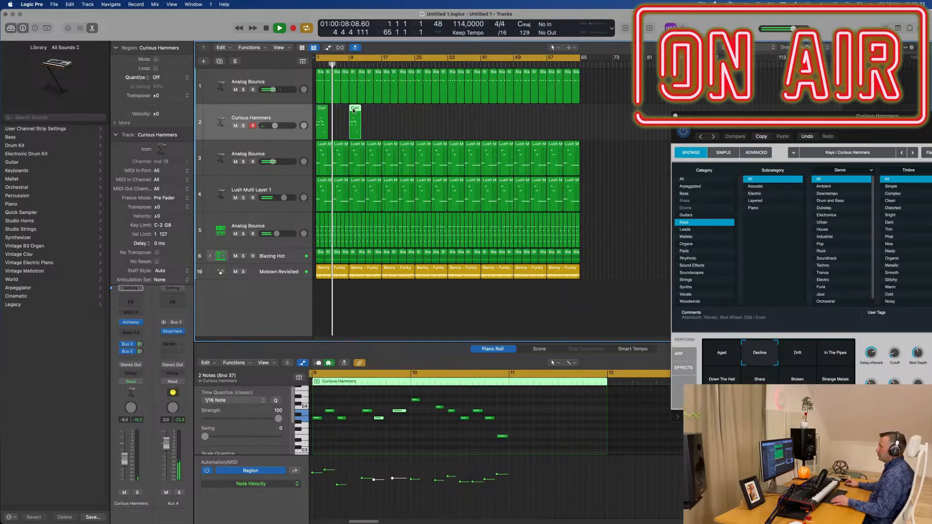
{"action": "scroll", "coordinate": [334, 124], "scroll_direction": "up", "scroll_amount": 2}
{"action": "scroll", "coordinate": [340, 125], "scroll_direction": "down", "scroll_amount": 1}
{"action": "key", "text": "space"}
{"action": "key", "text": "space"}
{"action": "left_click", "coordinate": [323, 125], "text": "shift"}
{"action": "left_click_drag", "start_coordinate": [322, 124], "coordinate": [395, 109]}
{"action": "left_click", "coordinate": [464, 114]}
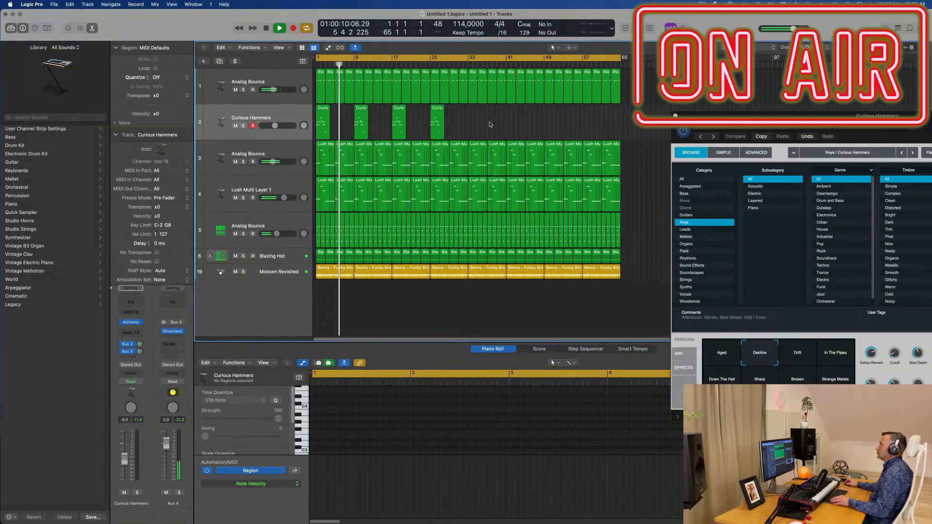
Step: Rearrange and add Curious Hammers copies so that the region repeats every four bars from bar 1 to bar 29
{"action": "key", "text": "super+Right"}
{"action": "key", "text": "super+Right"}
{"action": "key", "text": "super+Right"}
{"action": "key", "text": "super+Right"}
{"action": "left_click_drag", "start_coordinate": [403, 113], "coordinate": [540, 129]}
{"action": "key", "text": "Return"}
{"action": "key", "text": "super+Left"}
{"action": "key", "text": "Delete"}
{"action": "left_click_drag", "start_coordinate": [400, 120], "coordinate": [434, 114]}
{"action": "key", "text": "super+Left"}
{"action": "key", "text": "super+Left"}
{"action": "key", "text": "super+Left"}
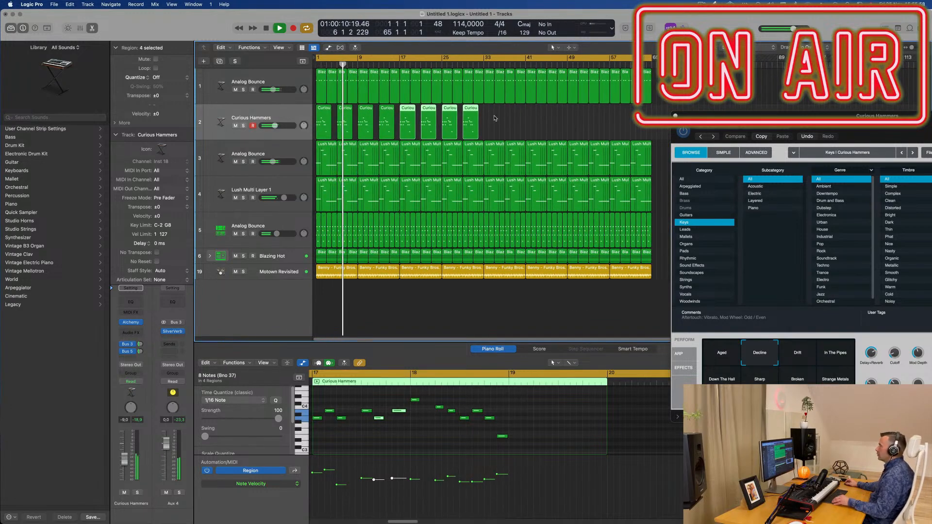
{"action": "key", "text": "super+Right"}
{"action": "key", "text": "super+Right"}
{"action": "key", "text": "super+Right"}
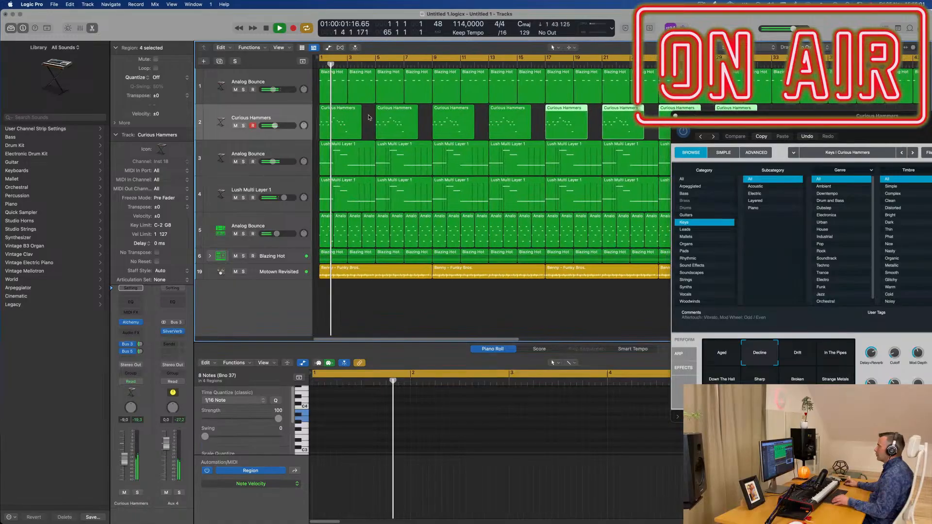
Step: Move the sixth note of the first Curious Hammers region slightly later and trim its length a little
{"action": "left_click", "coordinate": [342, 124]}
{"action": "scroll", "coordinate": [389, 435], "scroll_direction": "up", "scroll_amount": 3}
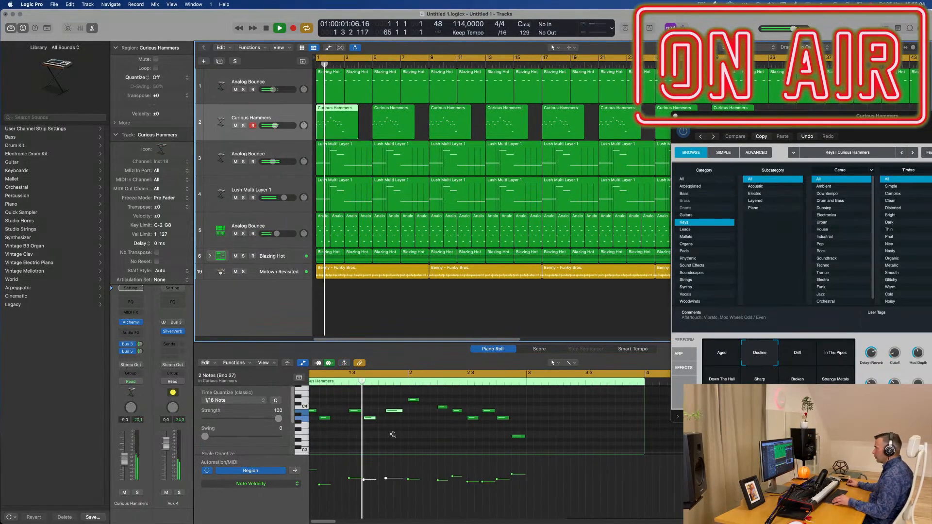
{"action": "left_click", "coordinate": [414, 412]}
{"action": "key", "text": "alt+Right"}
{"action": "key", "text": "space"}
{"action": "key", "text": "space"}
{"action": "scroll", "coordinate": [353, 423], "scroll_direction": "down", "scroll_amount": 3}
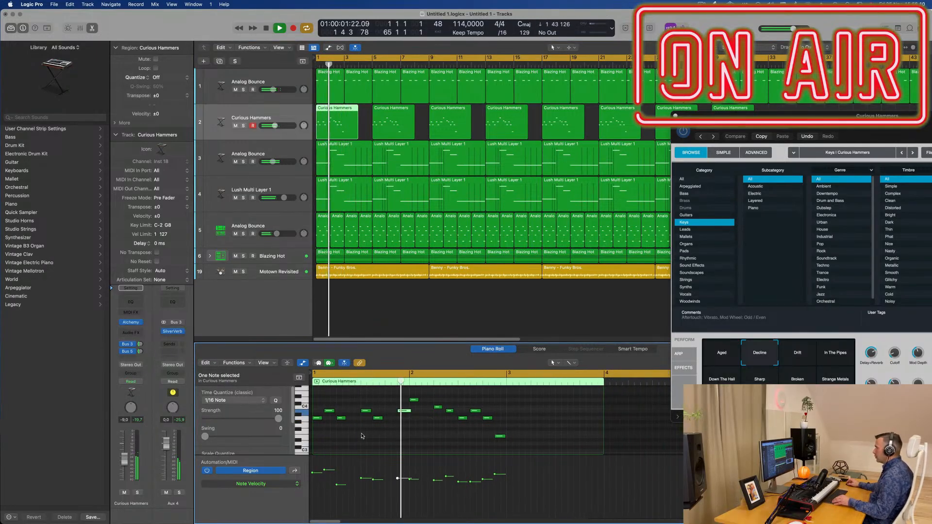
{"action": "left_click_drag", "start_coordinate": [410, 410], "coordinate": [409, 411]}
Step: Replace the seven older Curious Hammers copies with copies of the edited first region every four bars up to the end of the arrangement
{"action": "scroll", "coordinate": [418, 427], "scroll_direction": "down", "scroll_amount": 1}
{"action": "scroll", "coordinate": [418, 427], "scroll_direction": "down", "scroll_amount": 2}
{"action": "scroll", "coordinate": [547, 119], "scroll_direction": "down", "scroll_amount": 5}
{"action": "left_click_drag", "start_coordinate": [547, 119], "coordinate": [343, 129]}
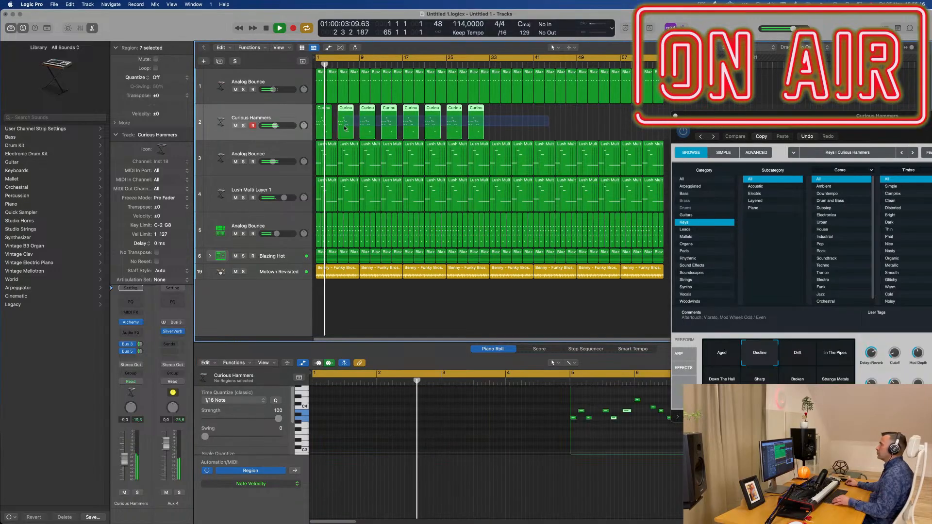
{"action": "key", "text": "Delete"}
{"action": "left_click", "coordinate": [325, 108]}
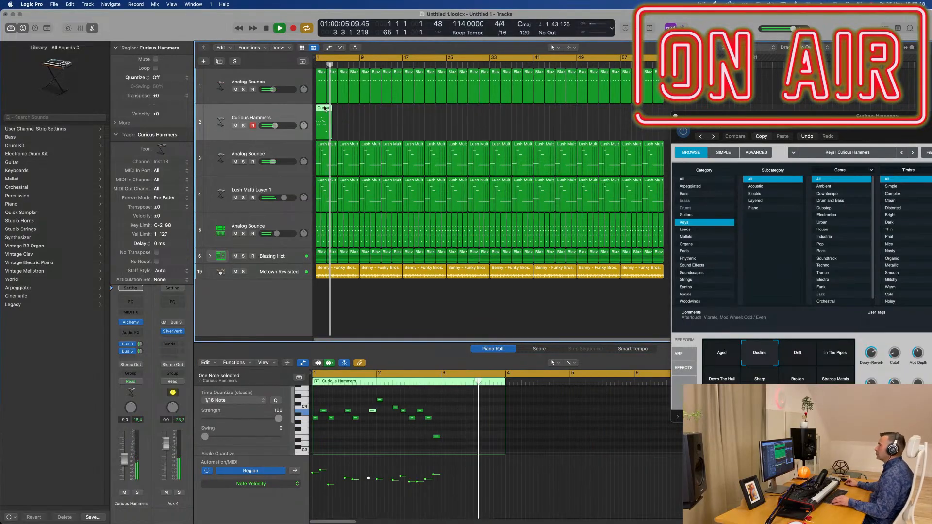
{"action": "left_click_drag", "start_coordinate": [326, 108], "coordinate": [411, 111]}
{"action": "key", "text": "Return"}
{"action": "left_click_drag", "start_coordinate": [527, 121], "coordinate": [498, 116]}
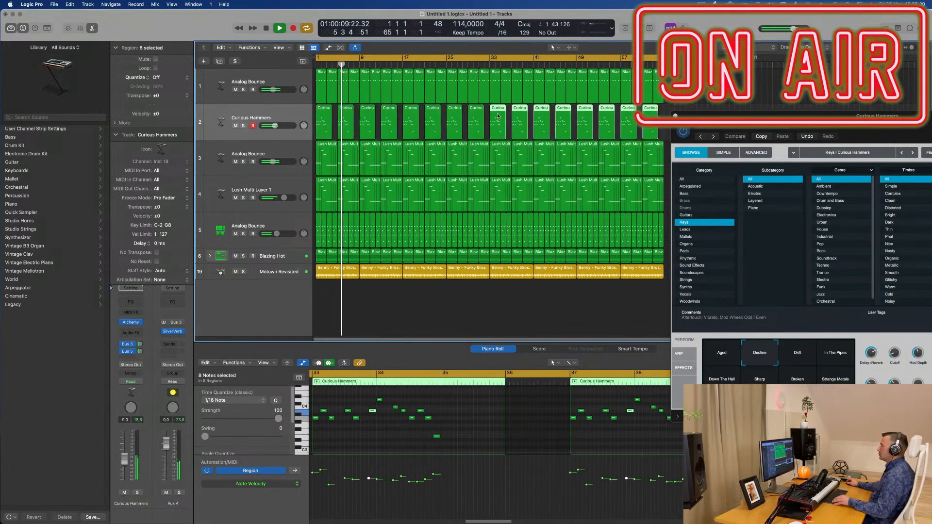
{"action": "left_click", "coordinate": [456, 278]}
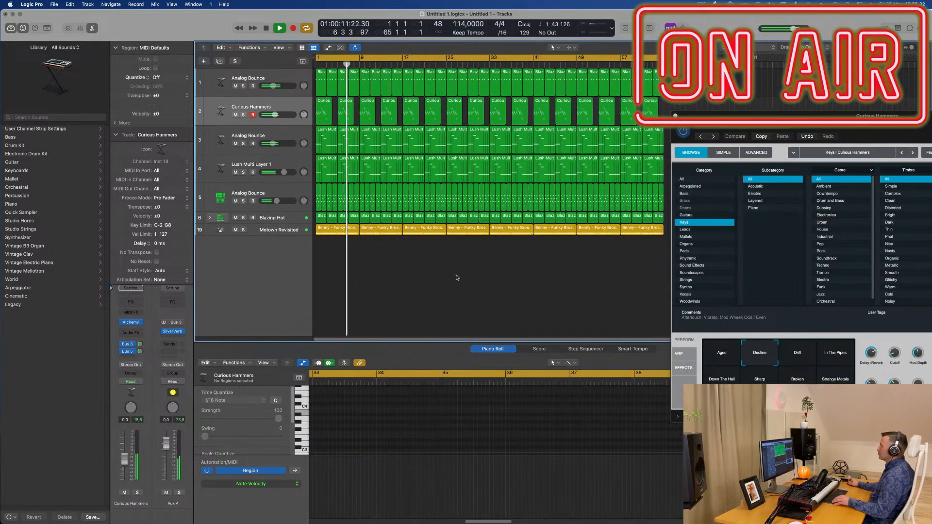
Step: Move the Alchemy window aside and set the volume of the Analog Bounce track 3 to -10.2 dB
{"action": "left_click_drag", "start_coordinate": [859, 116], "coordinate": [848, 144]}
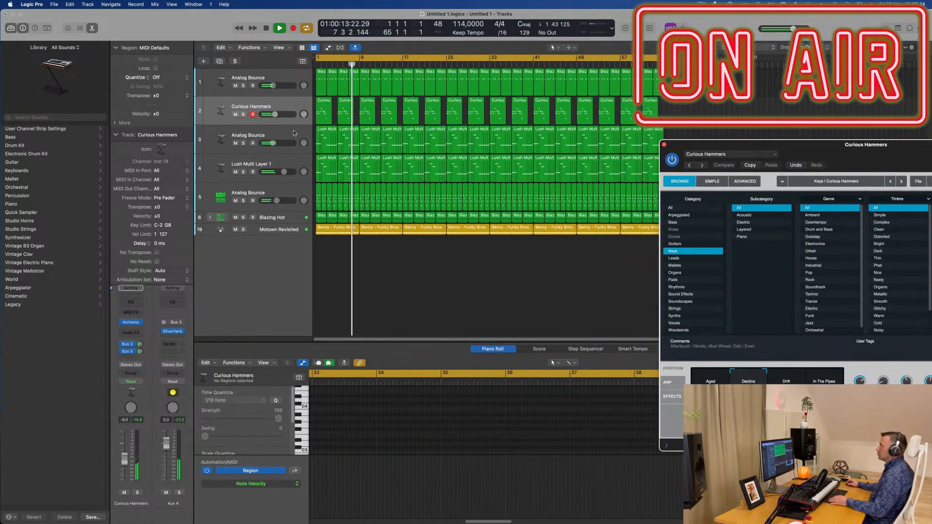
{"action": "left_click", "coordinate": [249, 144]}
{"action": "left_click", "coordinate": [243, 144]}
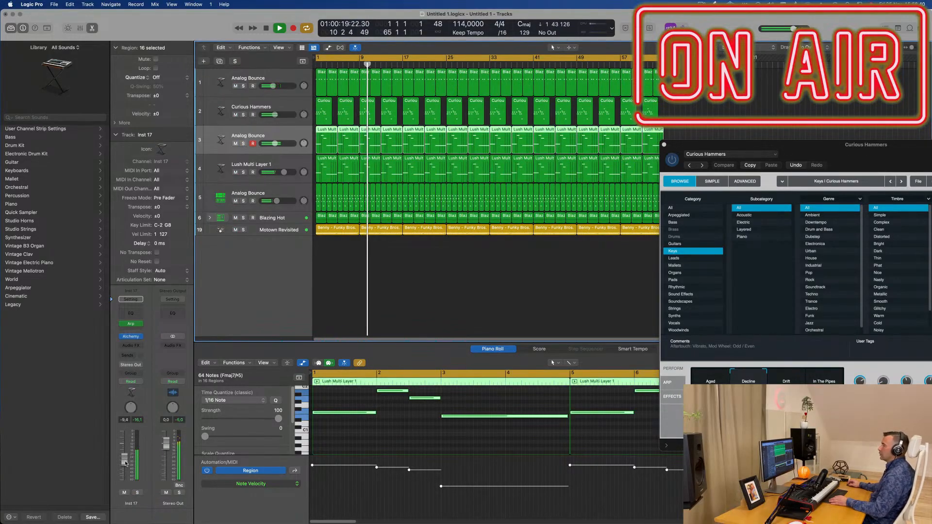
Step: Add a Channel EQ to Analog Bounce track 3 and boost its 75 Hz low shelf by 2.8 dB
{"action": "left_click", "coordinate": [131, 312]}
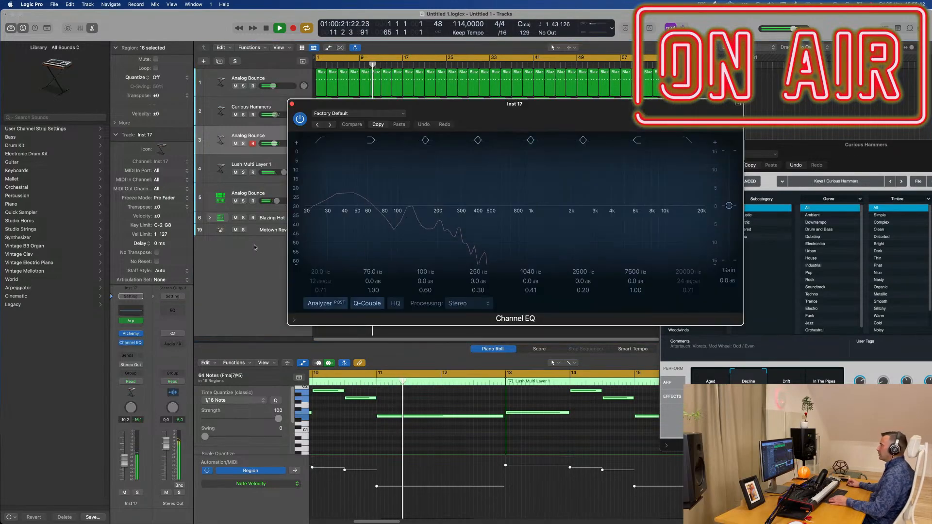
{"action": "left_click_drag", "start_coordinate": [381, 205], "coordinate": [380, 200]}
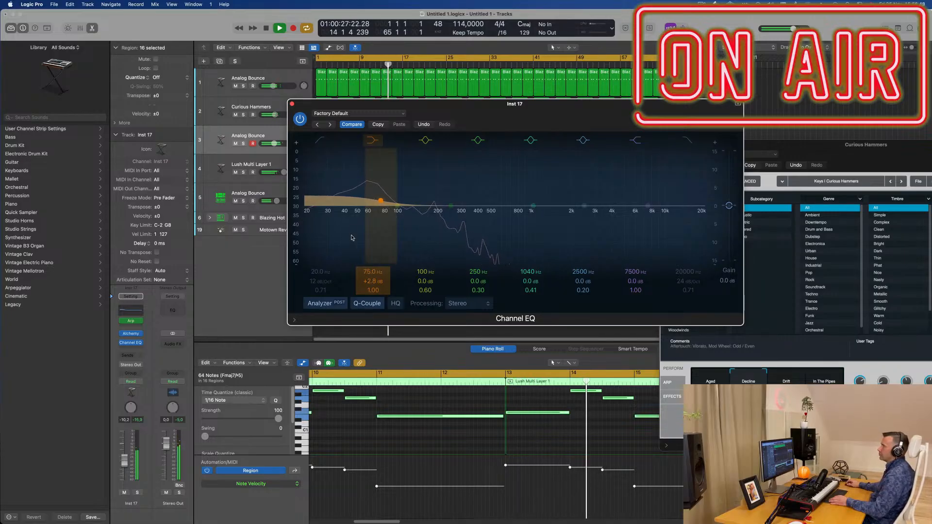
{"action": "key", "text": "super+w"}
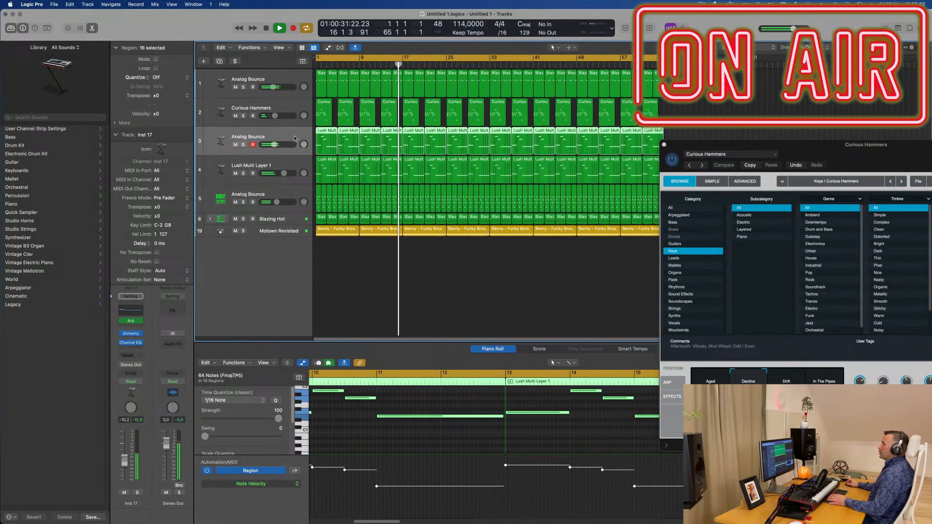
Step: Expand the Blazing Hot drum kit stack and duplicate the stack as a new Blazing Hot track
{"action": "left_click", "coordinate": [209, 218]}
{"action": "left_click", "coordinate": [290, 231]}
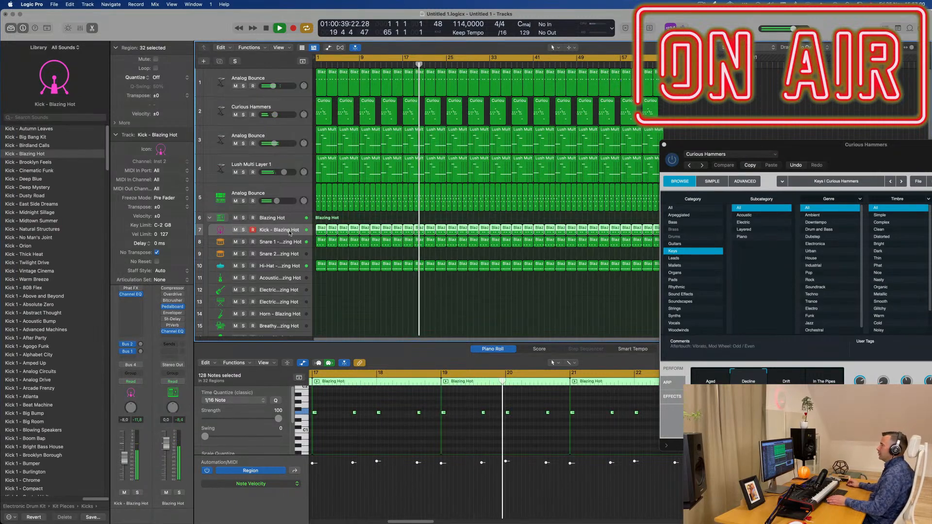
{"action": "left_click", "coordinate": [272, 218]}
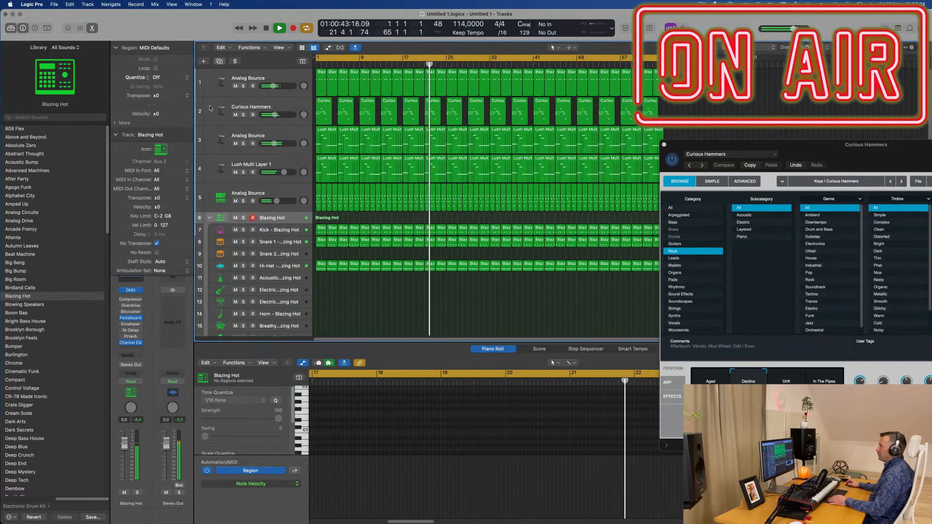
{"action": "key", "text": "super+d"}
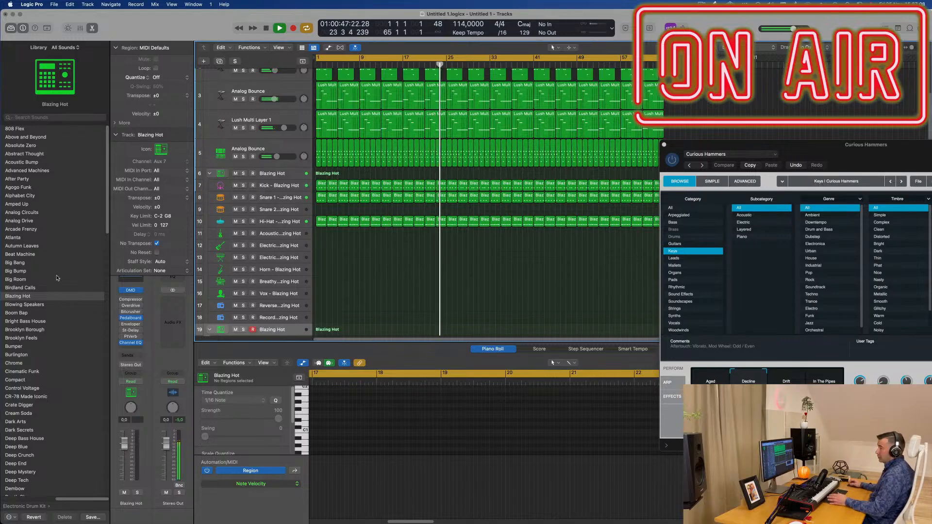
Step: Load the Deep End kit onto the duplicated Blazing Hot track
{"action": "scroll", "coordinate": [60, 315], "scroll_direction": "down", "scroll_amount": 3}
{"action": "scroll", "coordinate": [61, 306], "scroll_direction": "down", "scroll_amount": 5}
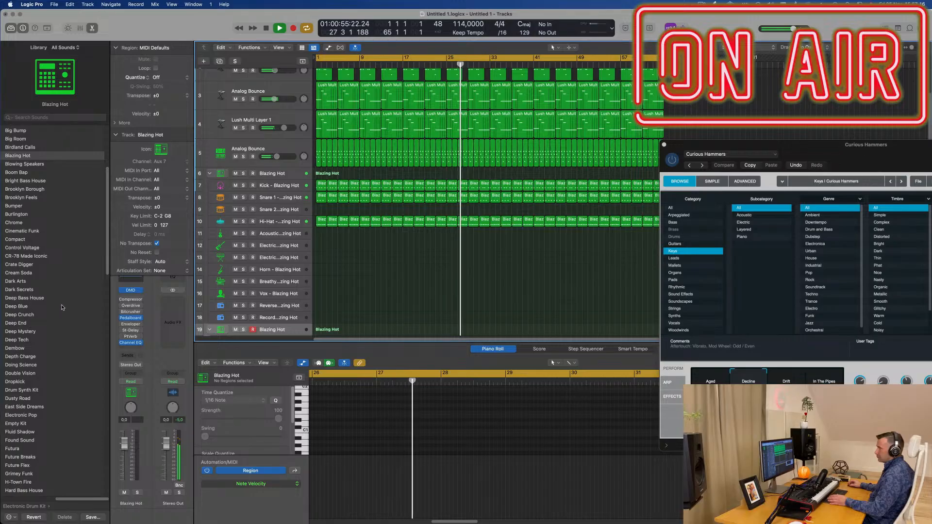
{"action": "left_click", "coordinate": [17, 323]}
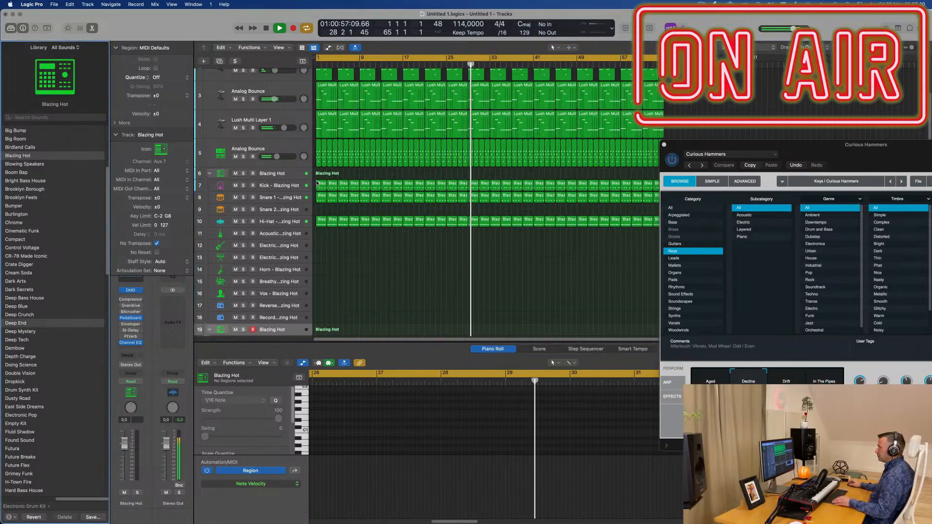
Step: Copy the first Blazing Hot kick region to bar 1 of the Deep End stack, placing it on the expanded stack's Kick 1 track
{"action": "left_click_drag", "start_coordinate": [321, 181], "coordinate": [316, 329]}
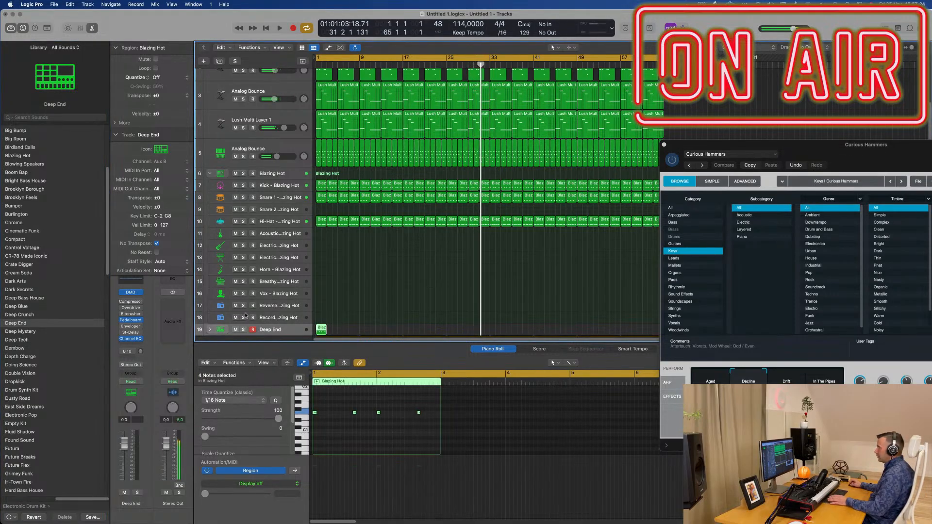
{"action": "scroll", "coordinate": [213, 308], "scroll_direction": "down", "scroll_amount": 2}
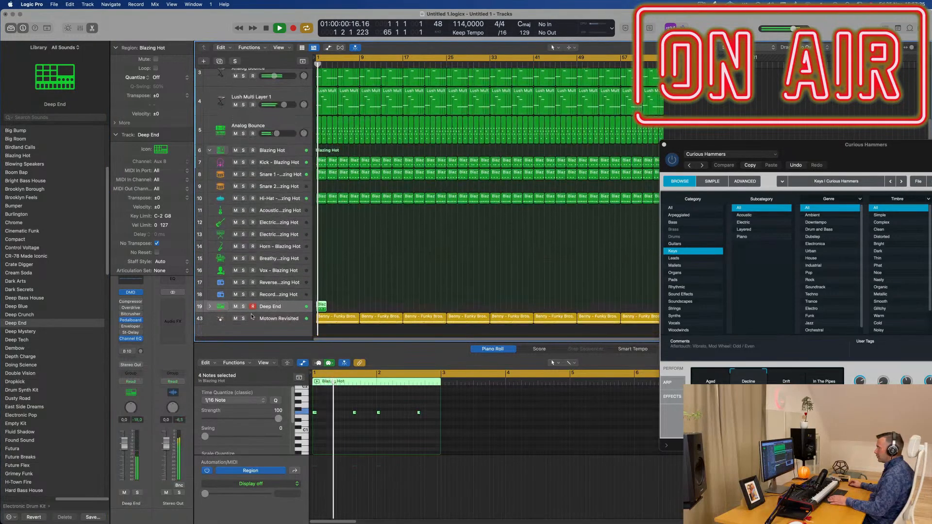
{"action": "key", "text": "space"}
{"action": "left_click", "coordinate": [210, 305]}
{"action": "scroll", "coordinate": [329, 232], "scroll_direction": "down", "scroll_amount": 5}
{"action": "left_click_drag", "start_coordinate": [323, 228], "coordinate": [323, 240]}
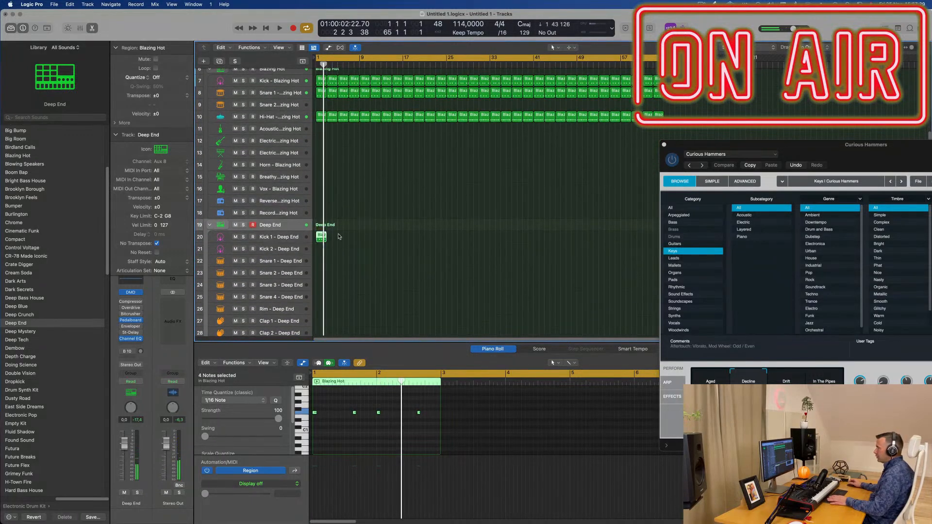
Step: Select the Kick 1 - Deep End track and set its volume to -5.6 dB
{"action": "left_click", "coordinate": [287, 239]}
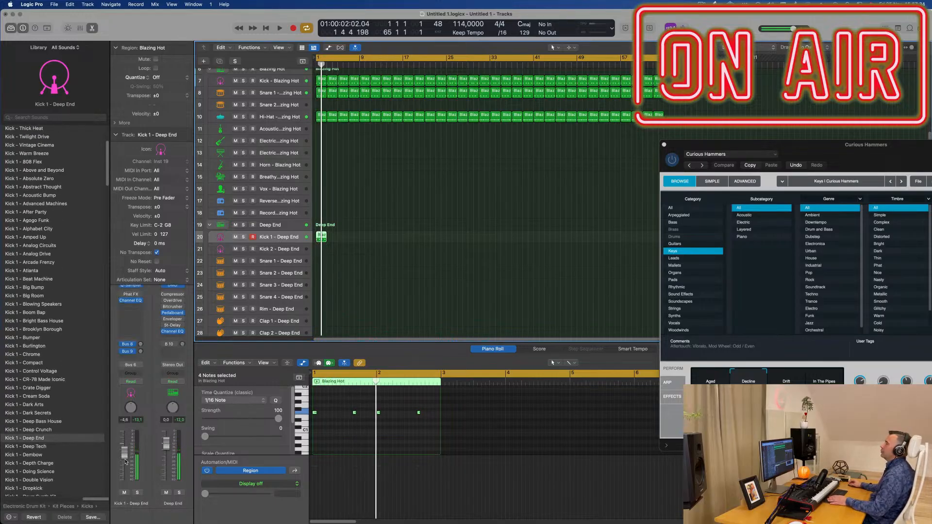
{"action": "key", "text": "space"}
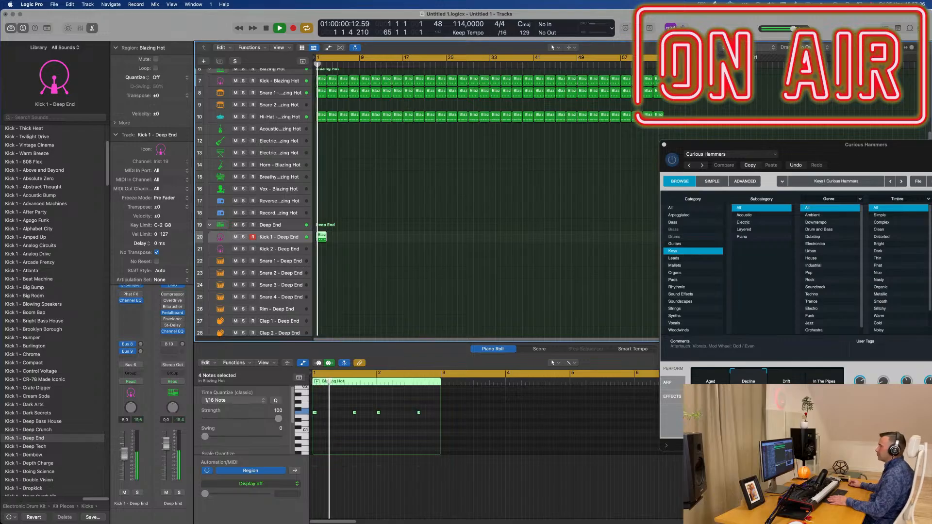
Step: Repeat the kick region on Kick 1 - Deep End back to back up to about bar 31
{"action": "left_click", "coordinate": [367, 239]}
{"action": "left_click", "coordinate": [322, 238]}
{"action": "left_click", "coordinate": [354, 241]}
{"action": "key", "text": "Return"}
{"action": "left_click", "coordinate": [323, 240]}
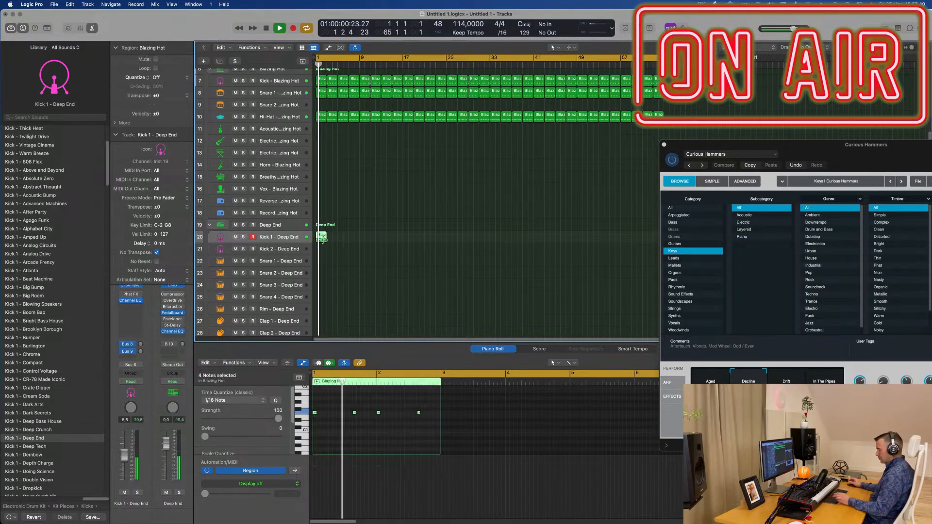
{"action": "key", "text": "super+r"}
{"action": "key", "text": "super+r"}
{"action": "key", "text": "super+r"}
{"action": "key", "text": "super+r"}
{"action": "key", "text": "super+r"}
{"action": "key", "text": "super+r"}
{"action": "key", "text": "super+r"}
{"action": "key", "text": "super+r"}
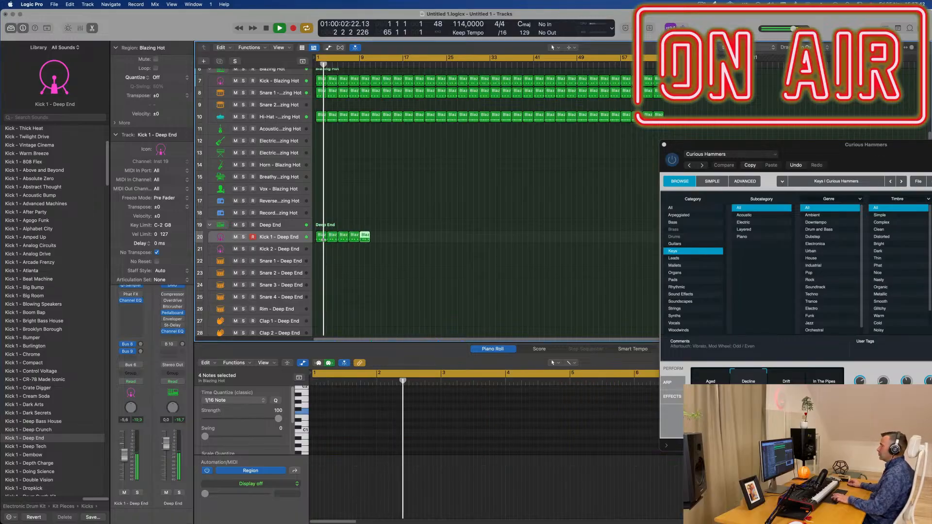
{"action": "key", "text": "super+r"}
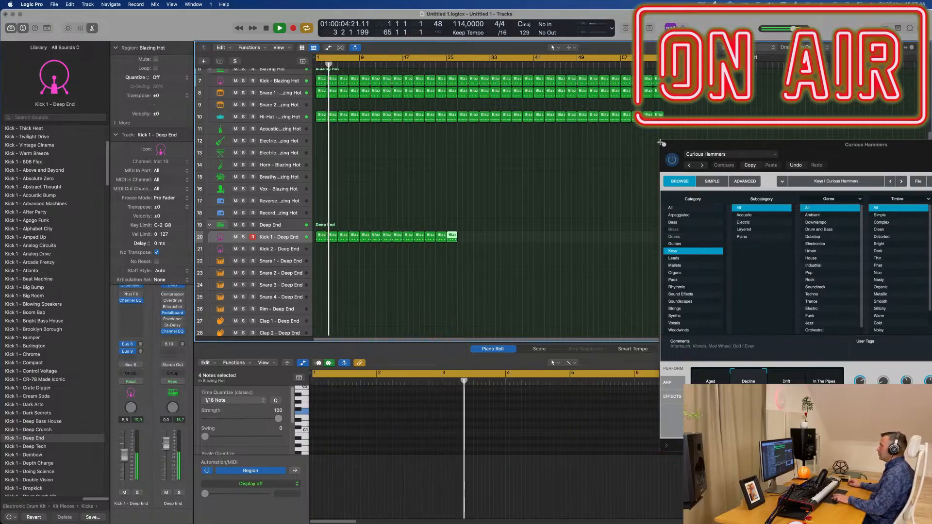
Step: Move the Curious Hammers window aside and show the notes of the first Lush Multi Layer 1 region
{"action": "left_click_drag", "start_coordinate": [718, 146], "coordinate": [852, 146]}
{"action": "scroll", "coordinate": [417, 197], "scroll_direction": "down", "scroll_amount": 1}
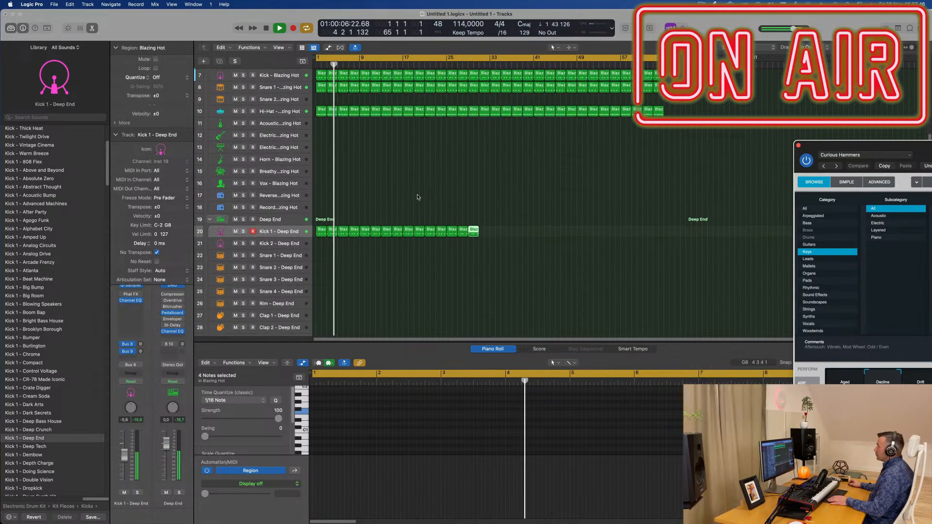
{"action": "scroll", "coordinate": [418, 198], "scroll_direction": "down", "scroll_amount": 5}
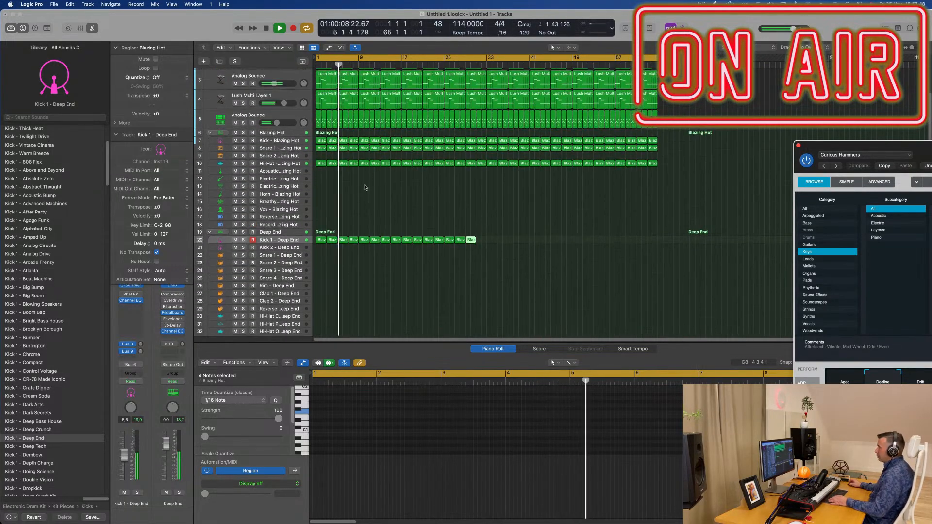
{"action": "key", "text": "space"}
{"action": "left_click", "coordinate": [330, 100]}
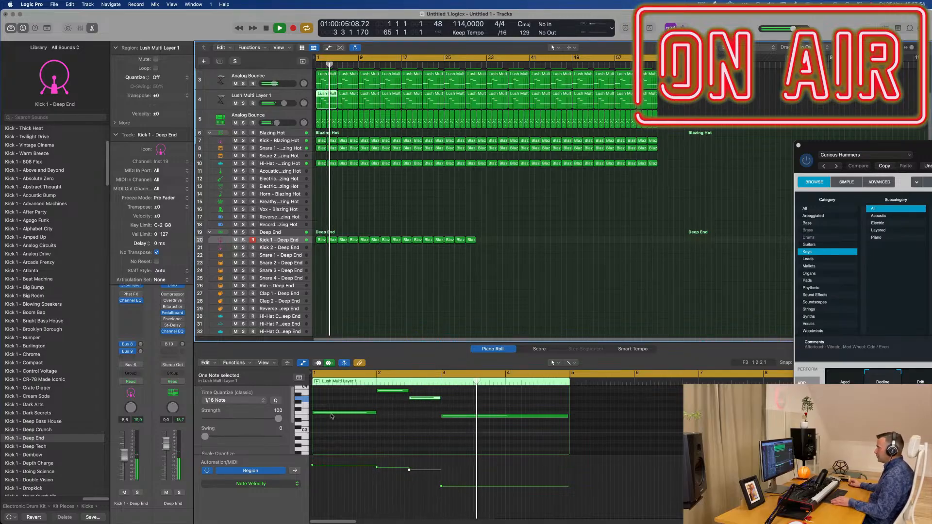
{"action": "left_click", "coordinate": [353, 191]}
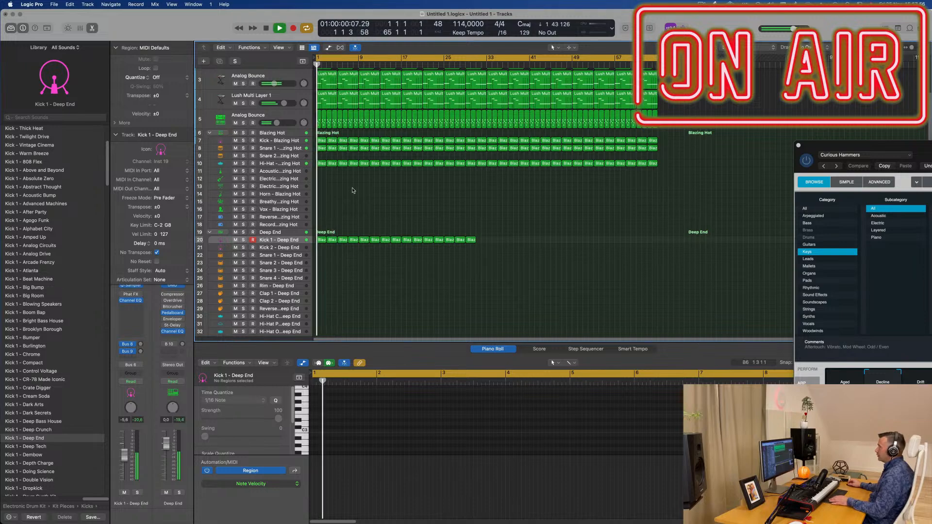
{"action": "left_click", "coordinate": [324, 100]}
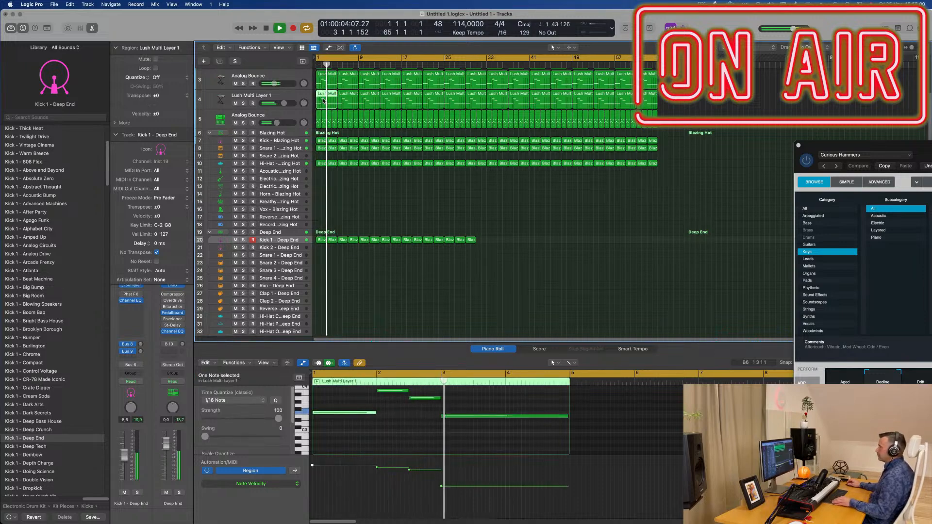
Step: Replace all Kick 1 - Deep End regions with a copy of the first Lush Multi Layer 1 region and shorten its first note
{"action": "left_click_drag", "start_coordinate": [319, 229], "coordinate": [517, 257]}
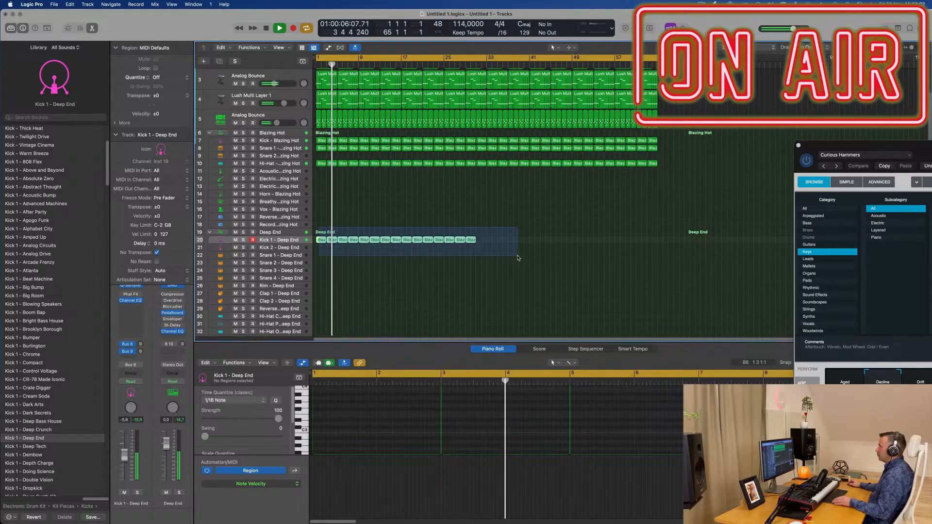
{"action": "key", "text": "Delete"}
{"action": "left_click_drag", "start_coordinate": [325, 94], "coordinate": [328, 240]}
{"action": "left_click_drag", "start_coordinate": [374, 412], "coordinate": [317, 418]}
{"action": "left_click", "coordinate": [340, 426]}
{"action": "key", "text": "super+a"}
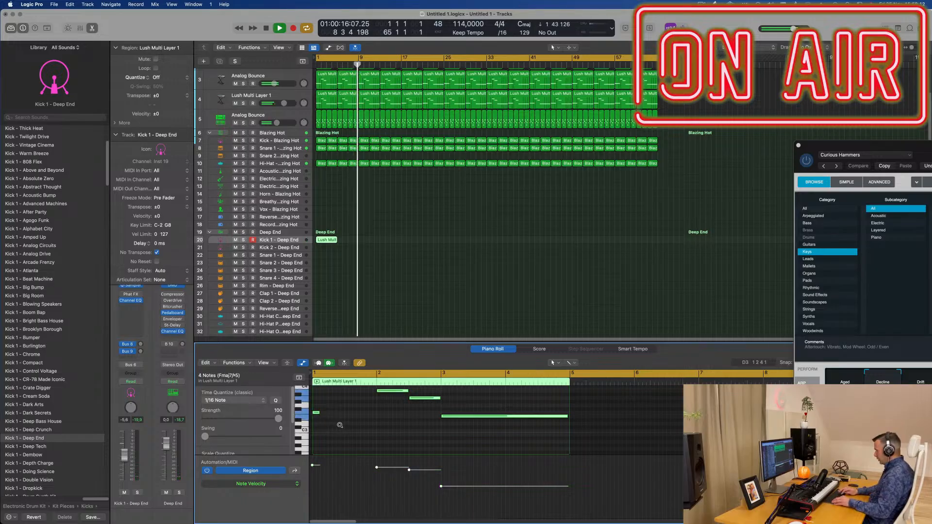
{"action": "key", "text": "Delete"}
{"action": "key", "text": "Return"}
{"action": "scroll", "coordinate": [323, 247], "scroll_direction": "down", "scroll_amount": 1}
{"action": "left_click", "coordinate": [329, 235]}
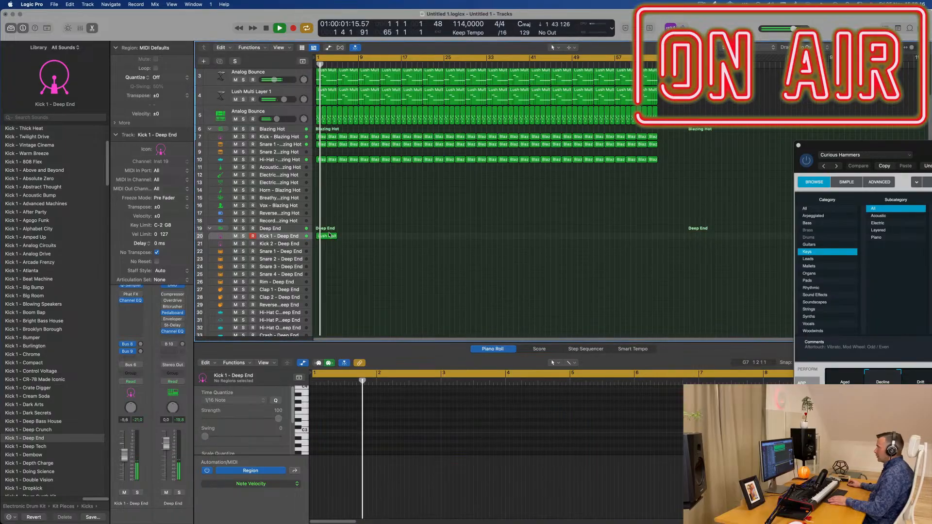
{"action": "key", "text": "super+z"}
Step: Copy the shortened first note of the Kick 1 region to about position 1 3 3
{"action": "key", "text": "super+Right"}
{"action": "scroll", "coordinate": [350, 428], "scroll_direction": "left", "scroll_amount": 1}
{"action": "key", "text": "Return"}
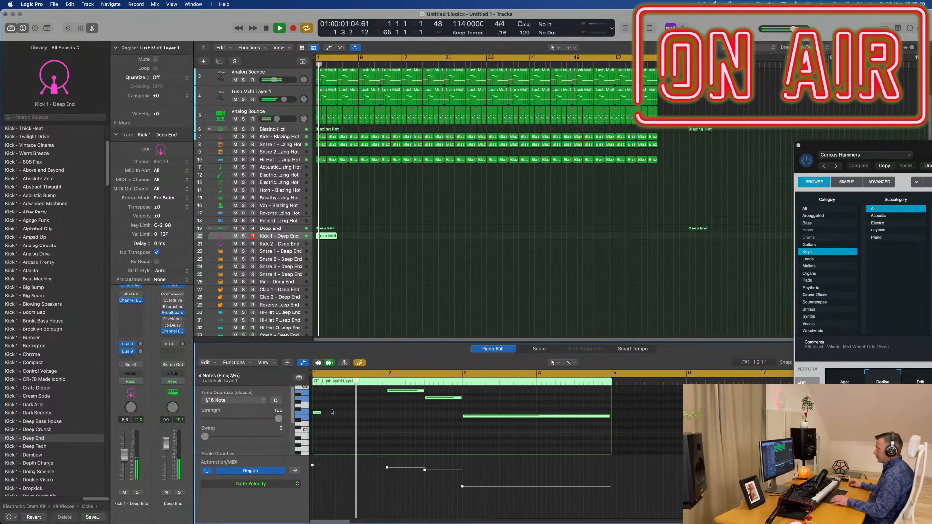
{"action": "left_click", "coordinate": [317, 413]}
{"action": "mouse_move", "coordinate": [327, 415]}
{"action": "left_mouse_down"}
{"action": "mouse_move", "coordinate": [365, 415]}
{"action": "mouse_move", "coordinate": [319, 413]}
{"action": "left_mouse_up"}
Step: Shorten both bar 2 notes of the Kick 1 region to brief hits and shift the second one slightly to the right
{"action": "key", "text": "space"}
{"action": "key", "text": "super+Left"}
{"action": "key", "text": "super+Left"}
{"action": "key", "text": "super+Left"}
{"action": "scroll", "coordinate": [394, 418], "scroll_direction": "up", "scroll_amount": 2}
{"action": "key", "text": "space"}
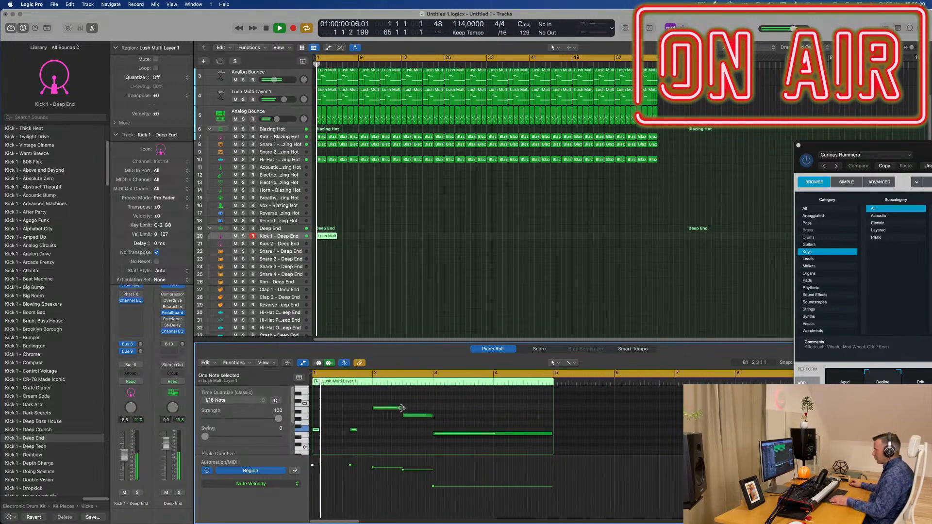
{"action": "left_click_drag", "start_coordinate": [400, 408], "coordinate": [378, 411]}
{"action": "scroll", "coordinate": [402, 419], "scroll_direction": "down", "scroll_amount": 2}
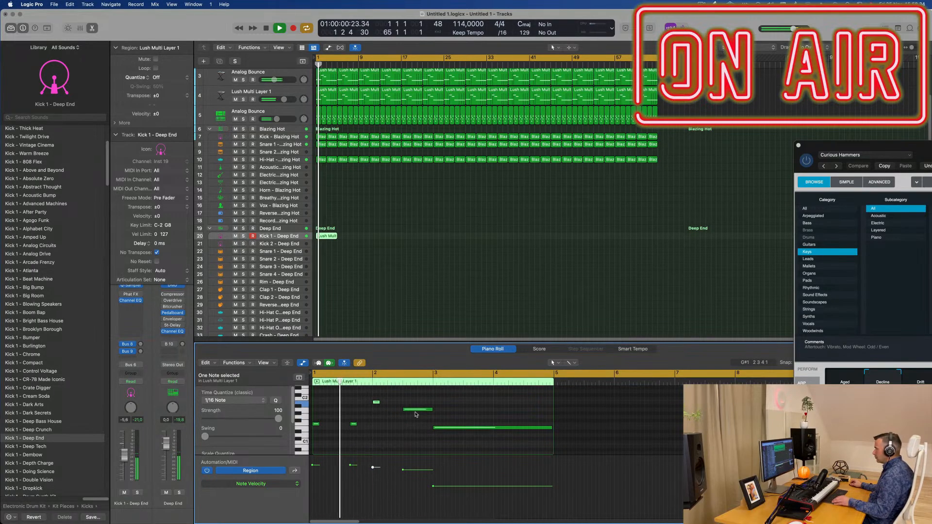
{"action": "left_click_drag", "start_coordinate": [431, 409], "coordinate": [411, 409]}
{"action": "key", "text": "space"}
{"action": "key", "text": "space"}
{"action": "key", "text": "super+Left"}
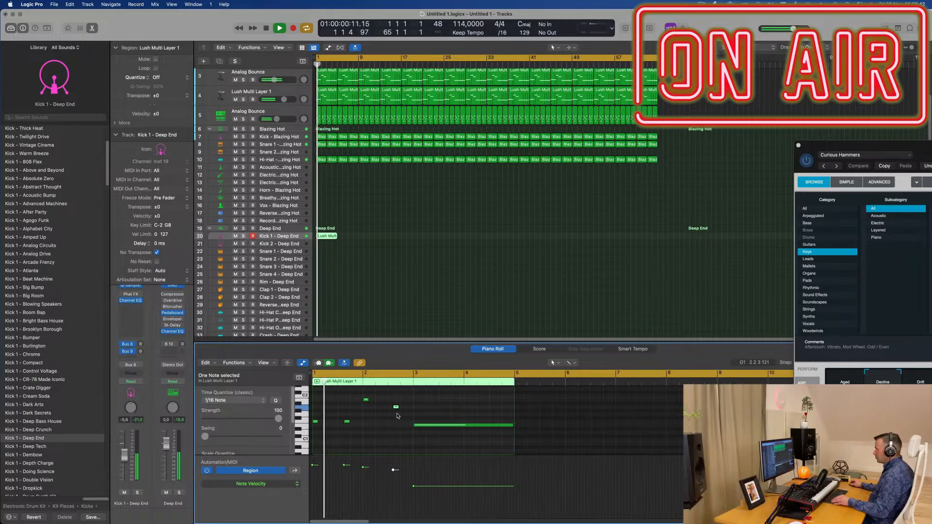
Step: Shorten the long E1 note at bar 3 of the Kick 1 region to a brief hit
{"action": "left_click", "coordinate": [450, 425]}
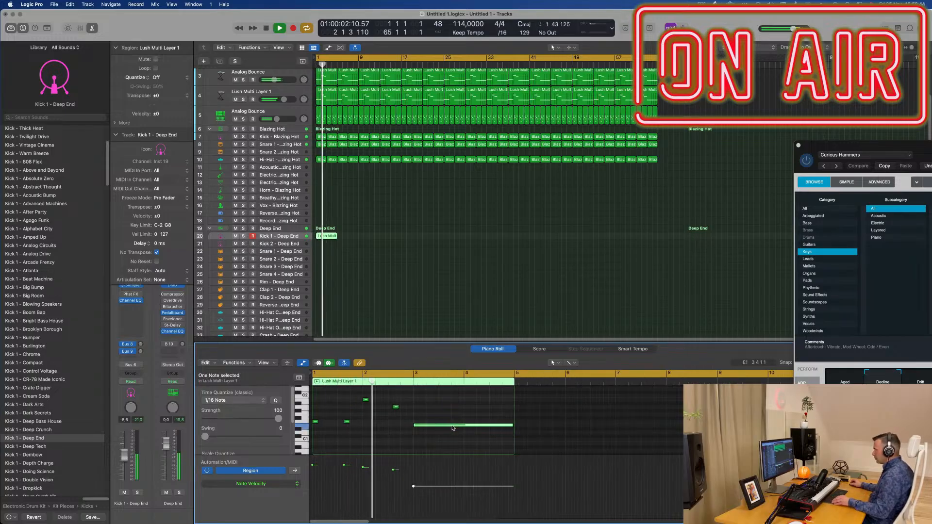
{"action": "key", "text": "super+Left"}
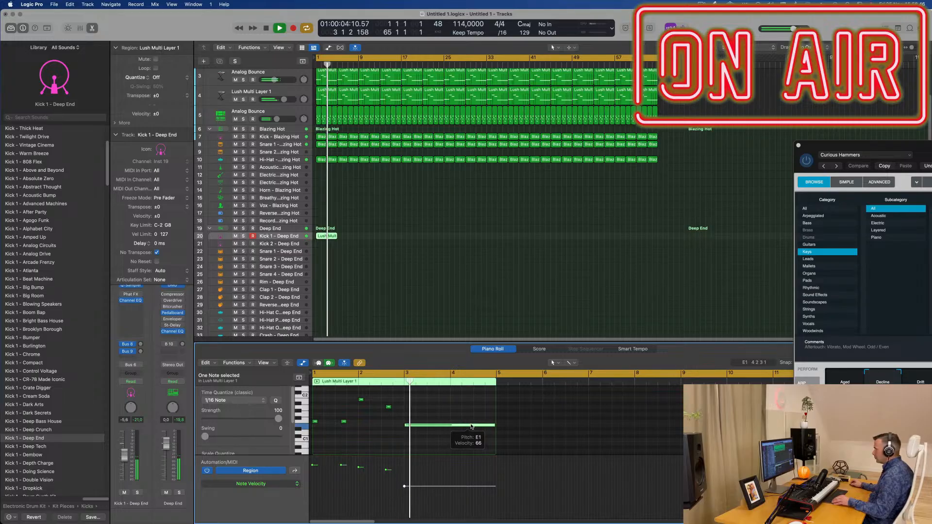
{"action": "left_click_drag", "start_coordinate": [494, 425], "coordinate": [408, 426]}
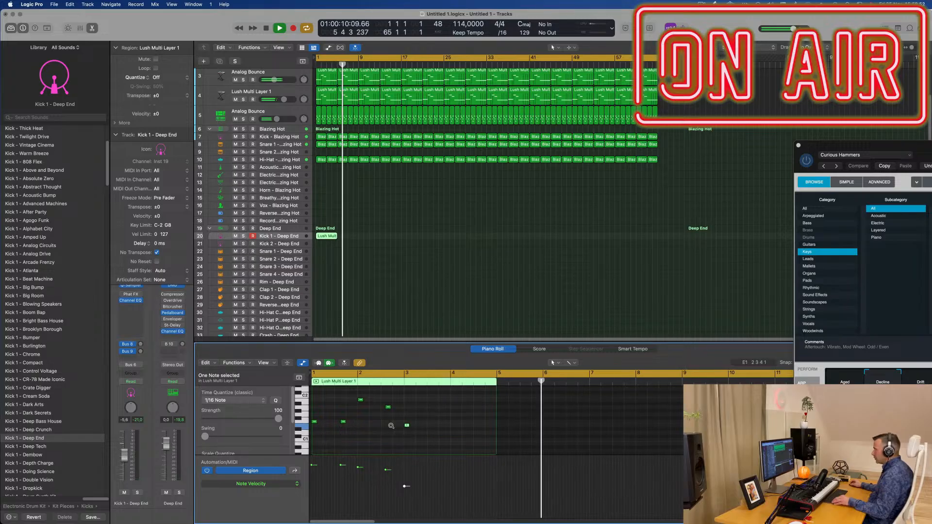
Step: Copy the bar 3 kick note to about position 3 3 3, and copy both bar 3 notes into bar 4
{"action": "key", "text": "super+Right"}
{"action": "scroll", "coordinate": [393, 426], "scroll_direction": "left", "scroll_amount": 5}
{"action": "key", "text": "space"}
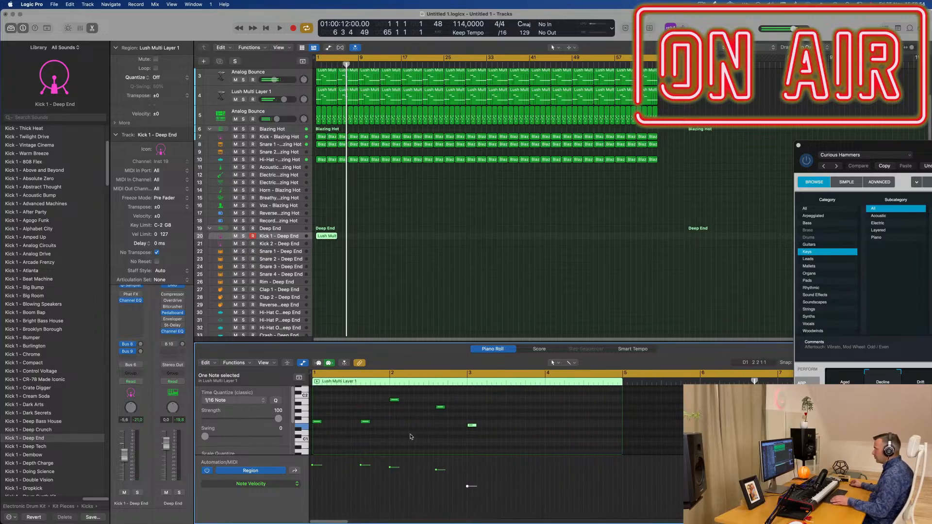
{"action": "left_click_drag", "start_coordinate": [472, 427], "coordinate": [538, 432]}
{"action": "left_click_drag", "start_coordinate": [476, 427], "coordinate": [551, 428]}
{"action": "key", "text": "space"}
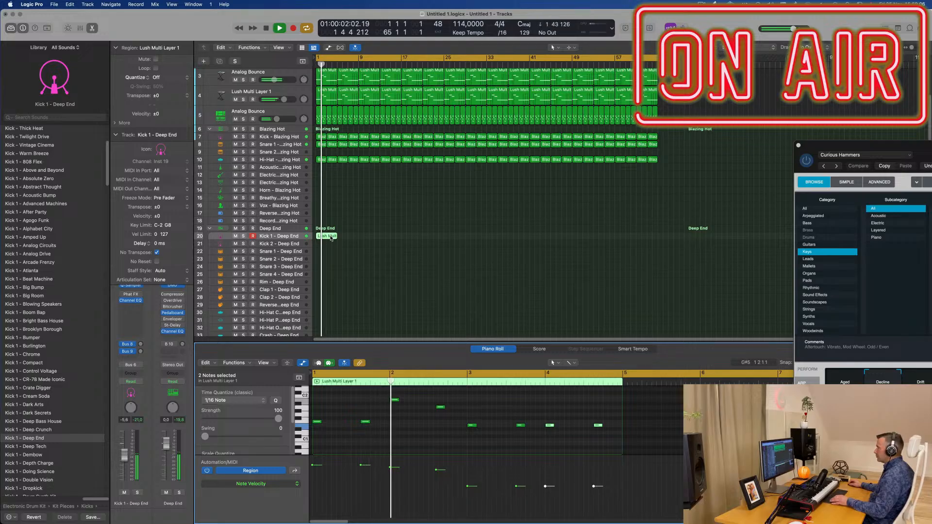
Step: Lengthen all eight notes of the Kick 1 region to about one beat each
{"action": "key", "text": "space"}
{"action": "key", "text": "super+a"}
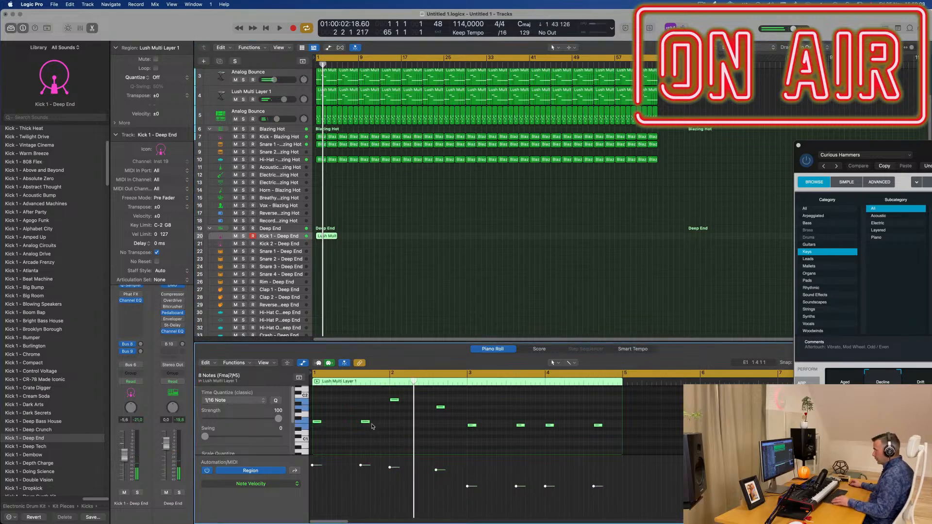
{"action": "left_click_drag", "start_coordinate": [367, 422], "coordinate": [379, 425]}
{"action": "key", "text": "space"}
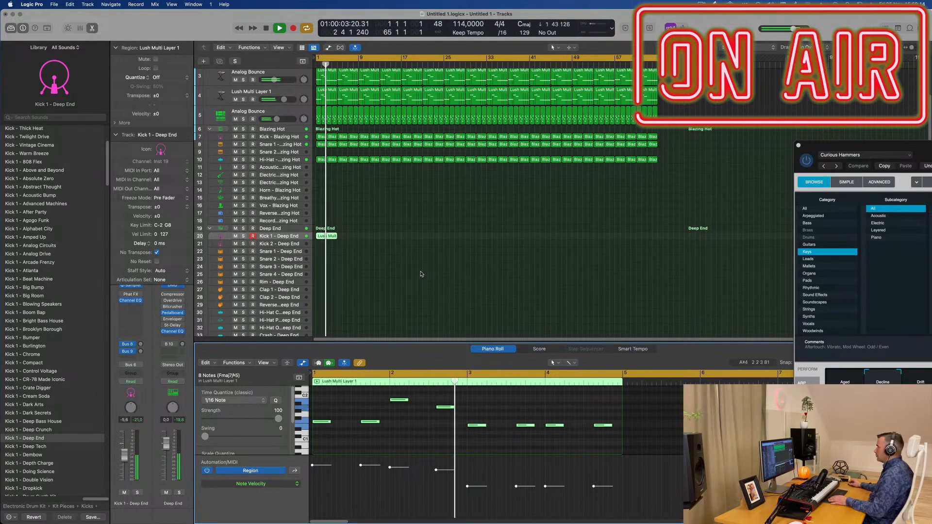
Step: Move the A1 note in bar 2 of the Kick 1 region to position 2 3 3
{"action": "key", "text": "Return"}
{"action": "key", "text": "super+Right"}
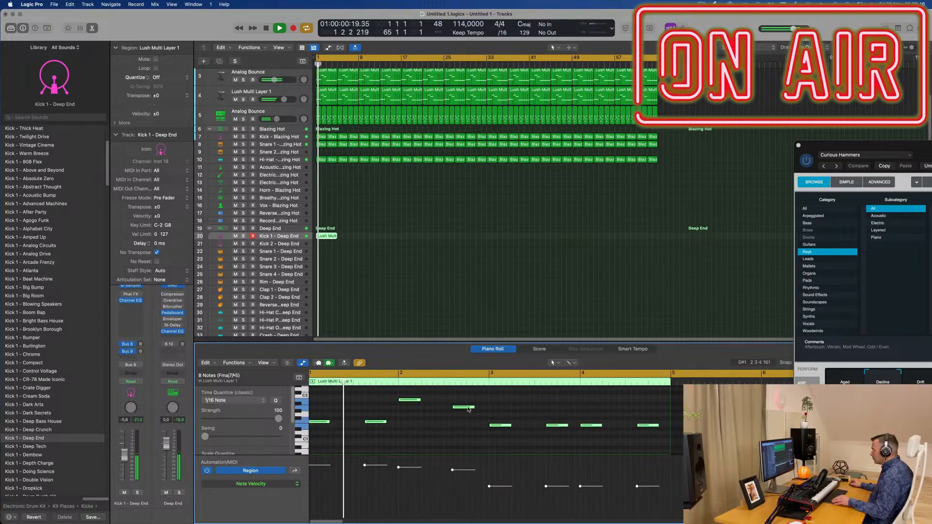
{"action": "left_click", "coordinate": [464, 408]}
{"action": "key", "text": "alt+Right"}
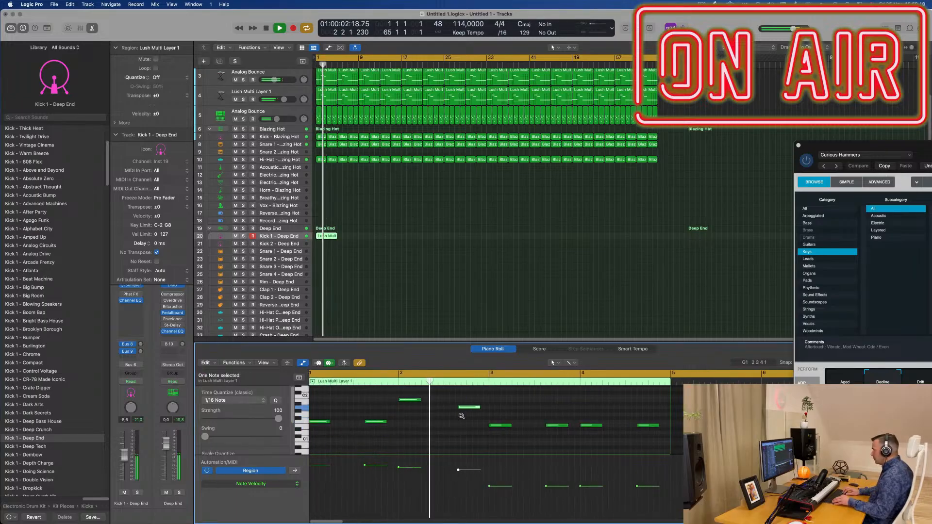
{"action": "key", "text": "super+a"}
{"action": "key", "text": "space"}
{"action": "double_click", "coordinate": [483, 407]}
{"action": "left_click", "coordinate": [487, 405]}
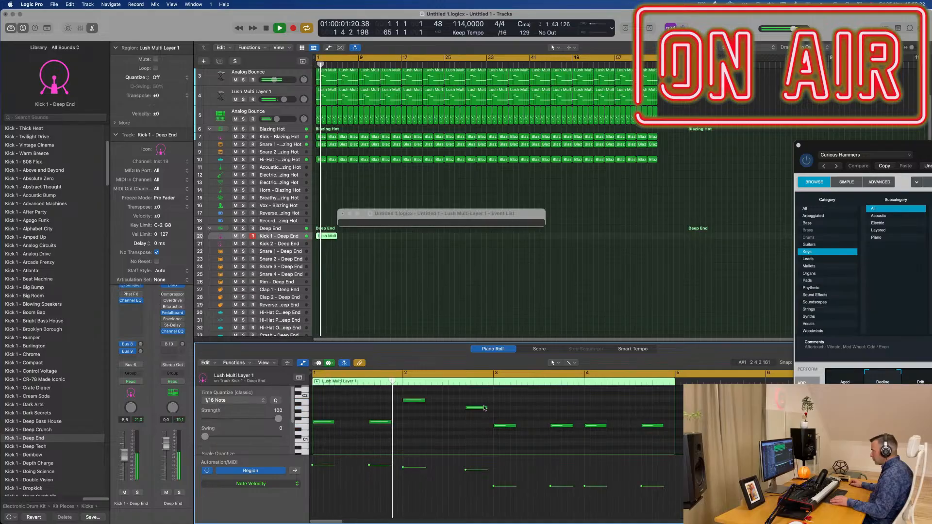
{"action": "left_click_drag", "start_coordinate": [478, 408], "coordinate": [472, 408]}
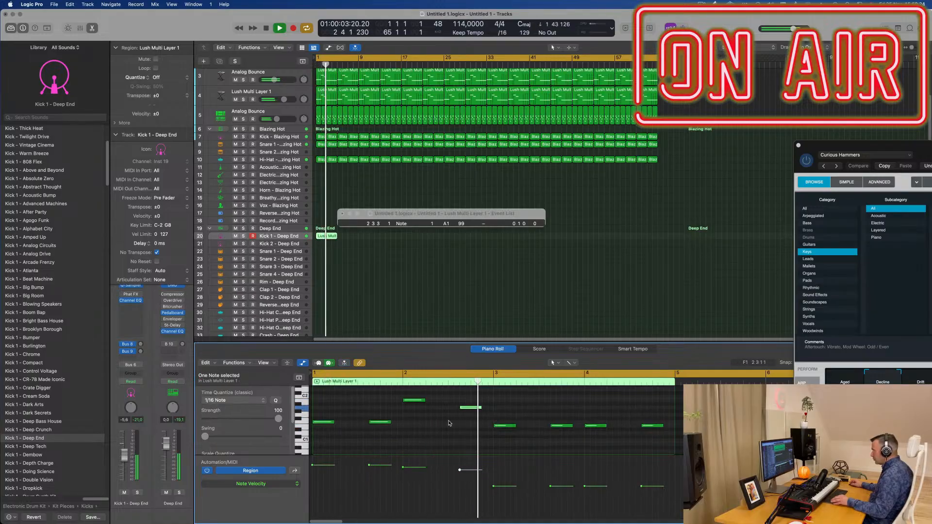
Step: Play from the start and set the Kick 1 - Deep End volume to -4.4 dB
{"action": "key", "text": "space"}
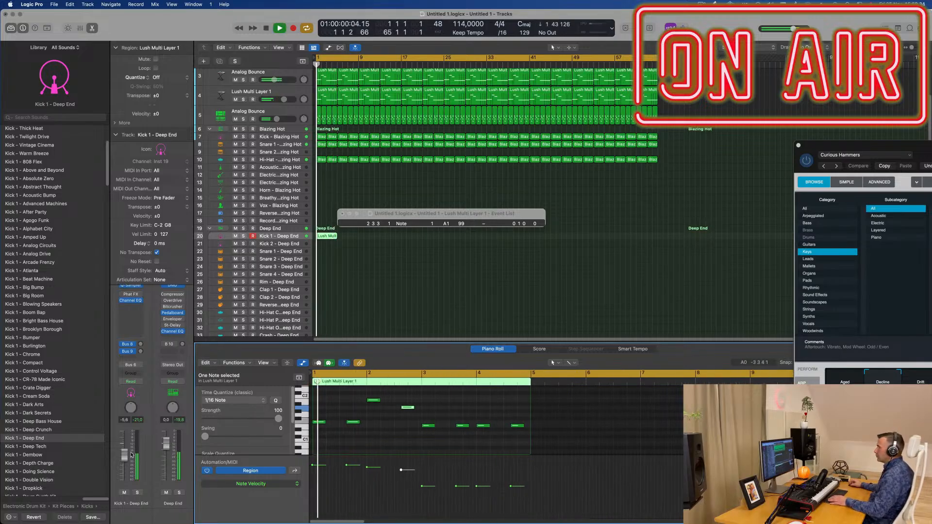
{"action": "left_click_drag", "start_coordinate": [125, 447], "coordinate": [127, 453]}
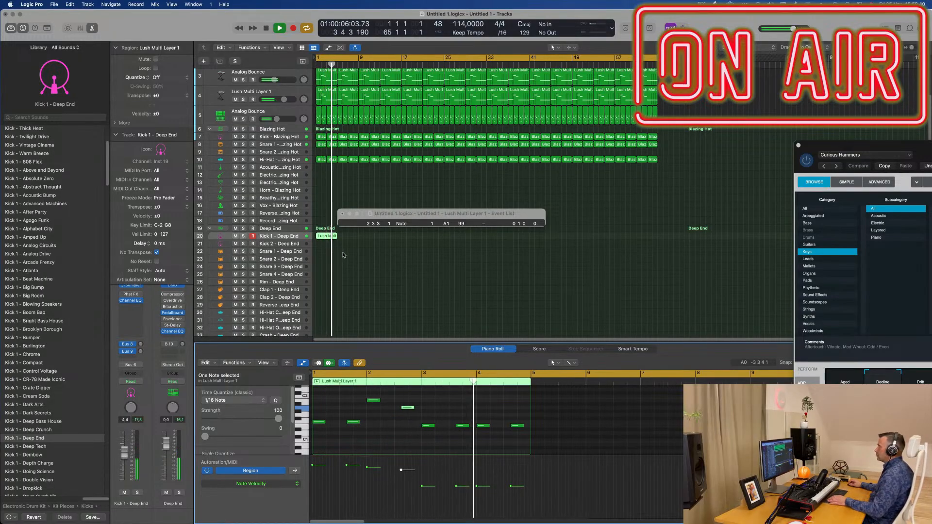
Step: Repeat the four-bar Kick 1 - Deep End region back to back until it fills the arrangement through bar 64
{"action": "left_click", "coordinate": [327, 238]}
{"action": "key", "text": "super+r"}
{"action": "key", "text": "super+r"}
{"action": "key", "text": "super+r"}
{"action": "key", "text": "super+r"}
{"action": "key", "text": "super+r"}
{"action": "key", "text": "super+r"}
{"action": "key", "text": "super+r"}
{"action": "key", "text": "super+r"}
{"action": "key", "text": "super+r"}
{"action": "key", "text": "super+r"}
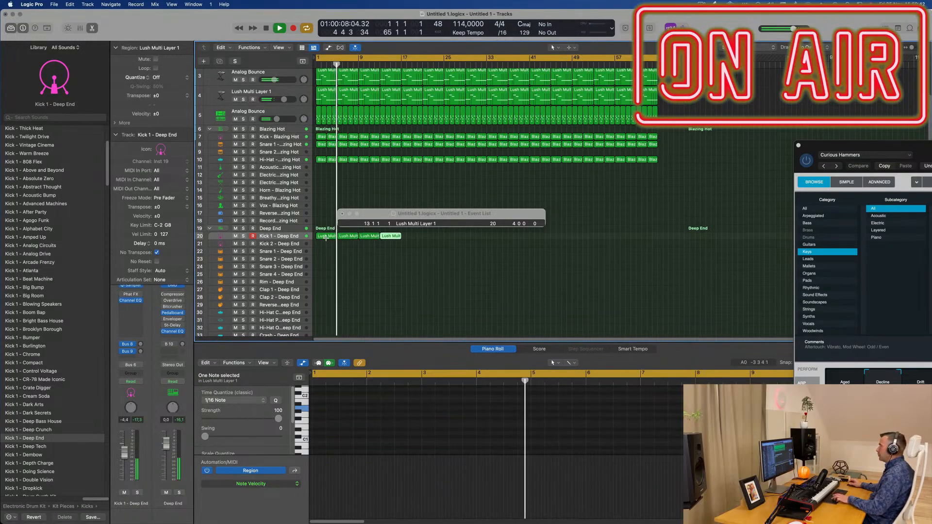
{"action": "key", "text": "super+r"}
{"action": "key", "text": "super+r"}
{"action": "key", "text": "super+r"}
{"action": "key", "text": "super+r"}
{"action": "key", "text": "super+r"}
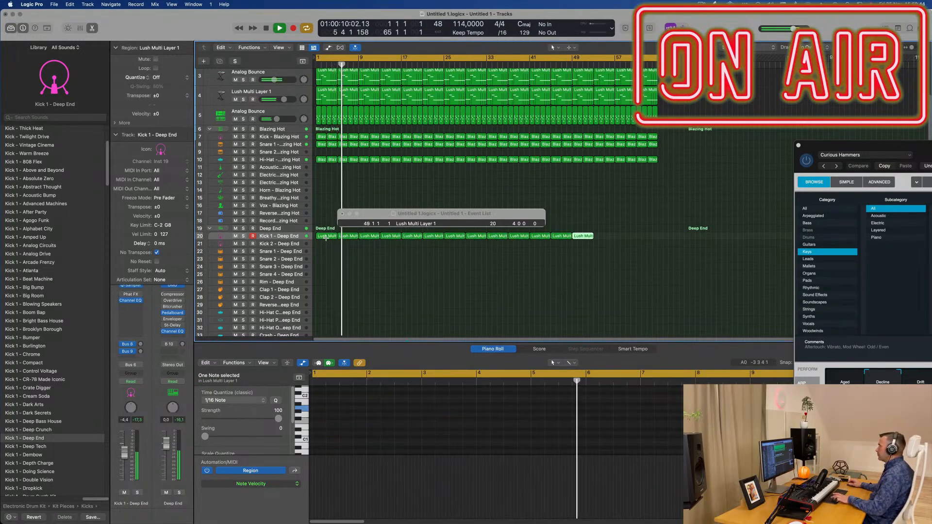
{"action": "left_click", "coordinate": [400, 190]}
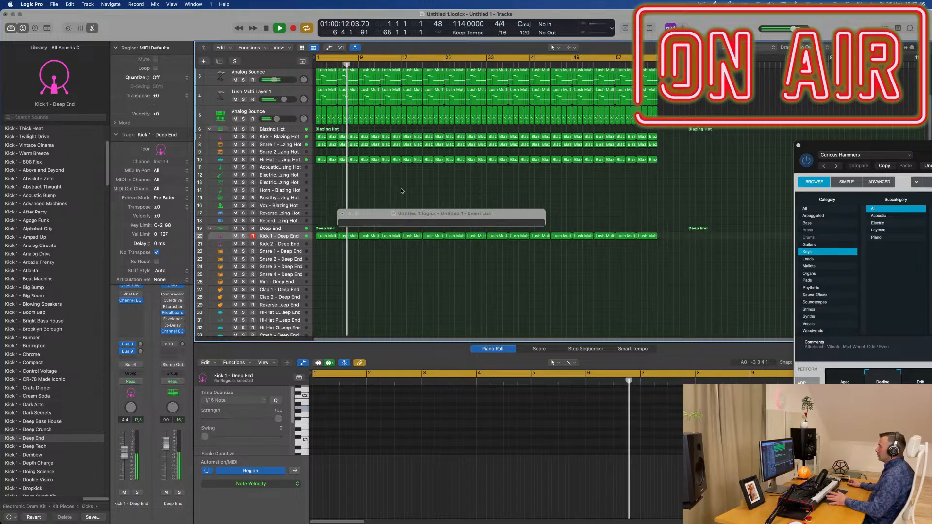
{"action": "scroll", "coordinate": [348, 273], "scroll_direction": "up", "scroll_amount": 3}
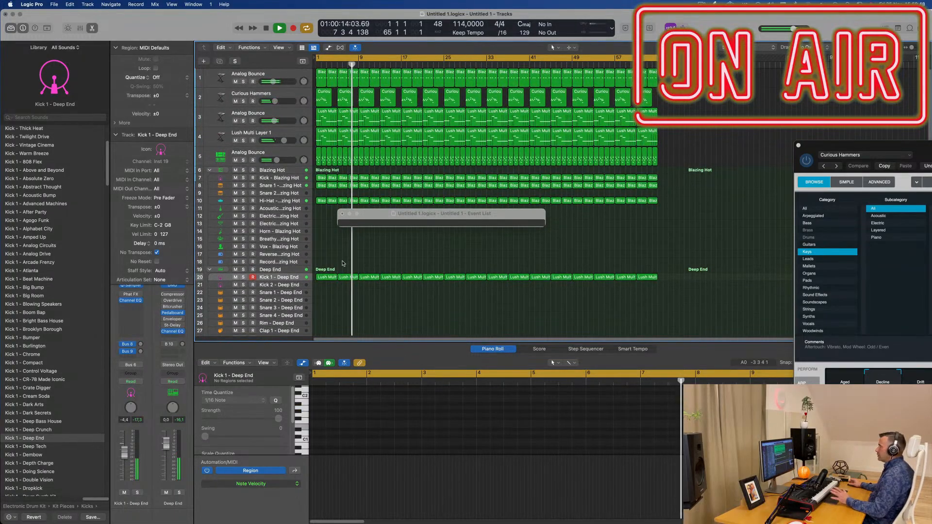
Step: Duplicate the Lush Multi Layer 1 track and copy its first four-bar region onto the new track at bar 1
{"action": "left_click", "coordinate": [292, 133]}
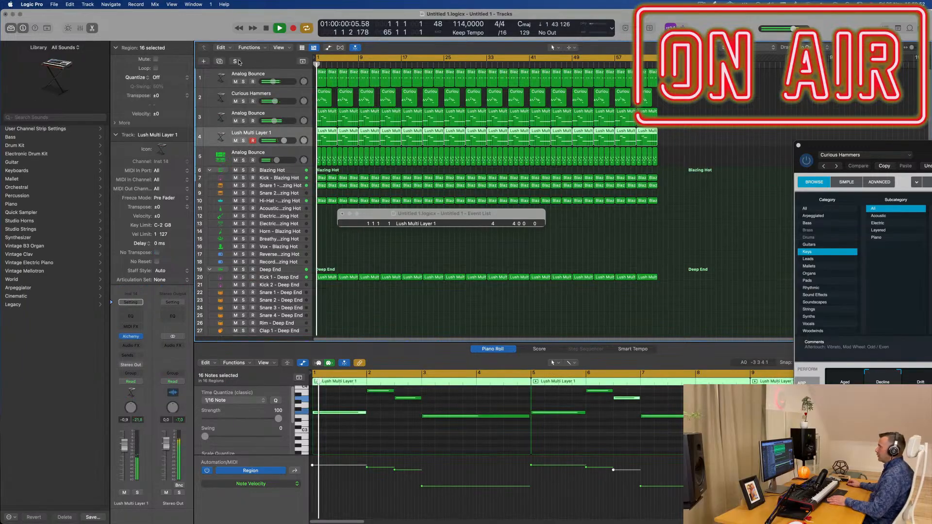
{"action": "key", "text": "super+d"}
{"action": "left_click_drag", "start_coordinate": [327, 138], "coordinate": [330, 162]}
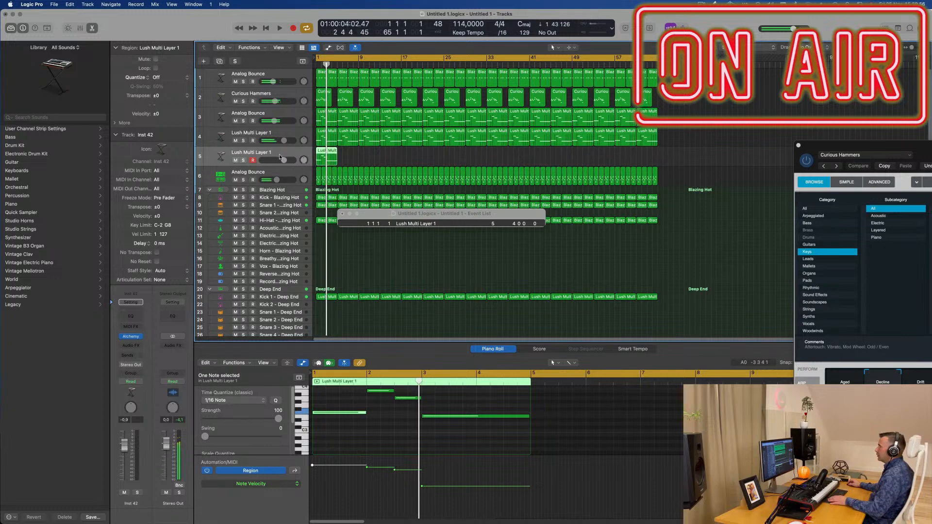
Step: Stop playback and load the orchestral brass patch French Horn Solo on the duplicated track
{"action": "key", "text": "space"}
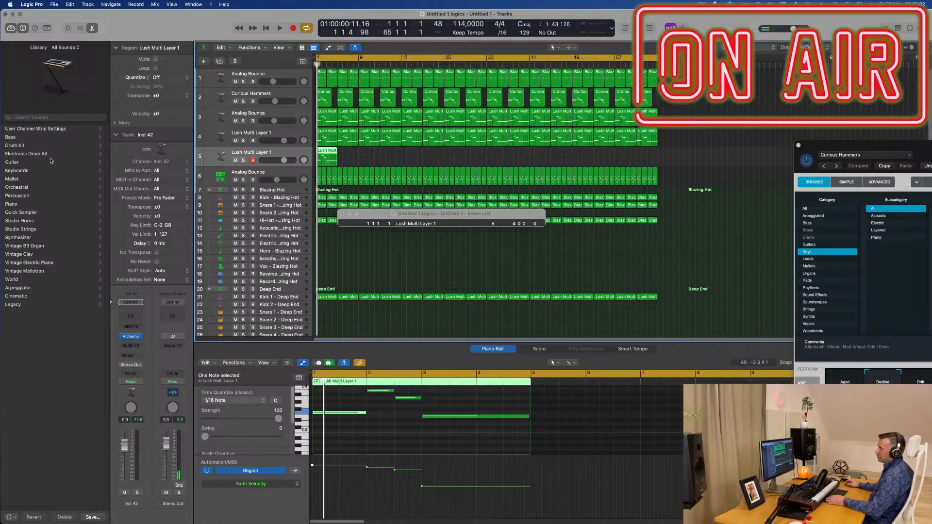
{"action": "left_click", "coordinate": [15, 189]}
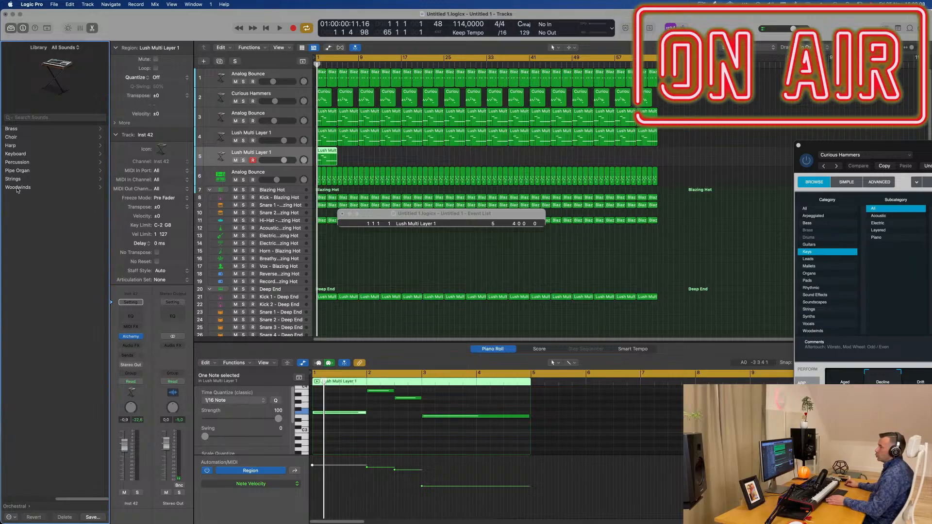
{"action": "left_click", "coordinate": [13, 130]}
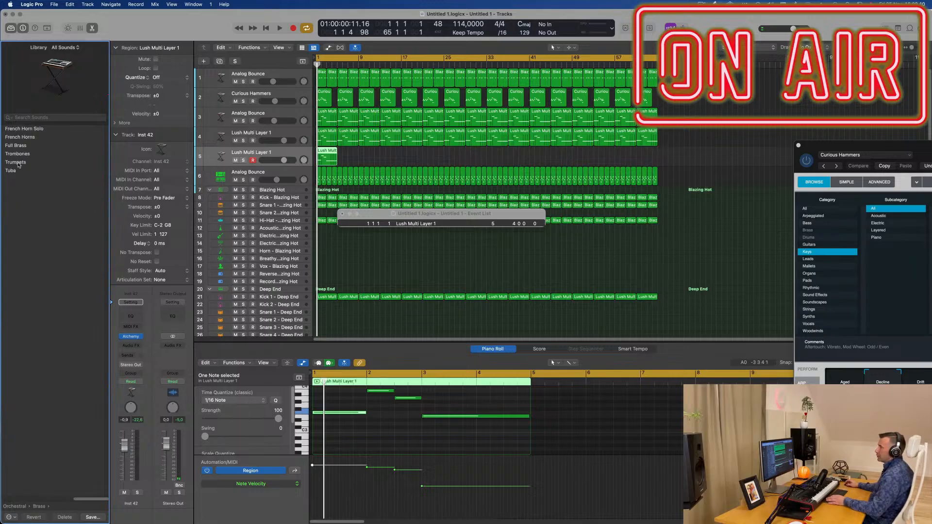
{"action": "left_click", "coordinate": [26, 130]}
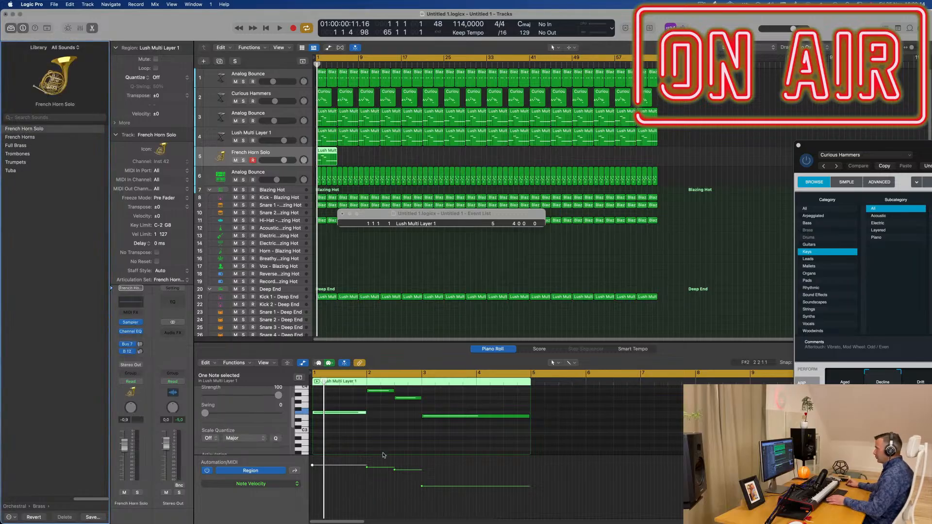
Step: Close the Event List, audition the horn part and set the French Horn Solo track volume to -12.4 dB
{"action": "left_click", "coordinate": [402, 436]}
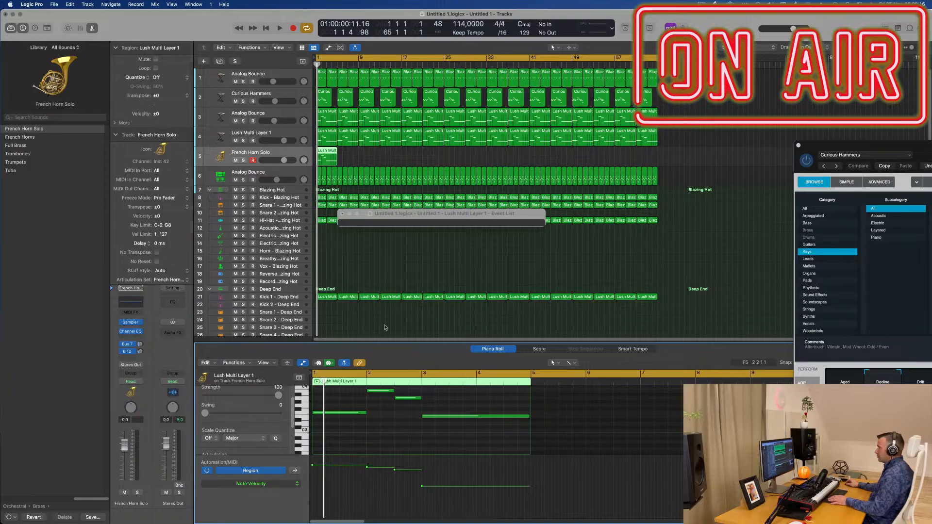
{"action": "left_click", "coordinate": [342, 214]}
{"action": "key", "text": "space"}
{"action": "key", "text": "space"}
{"action": "left_click", "coordinate": [393, 440]}
{"action": "key", "text": "super+a"}
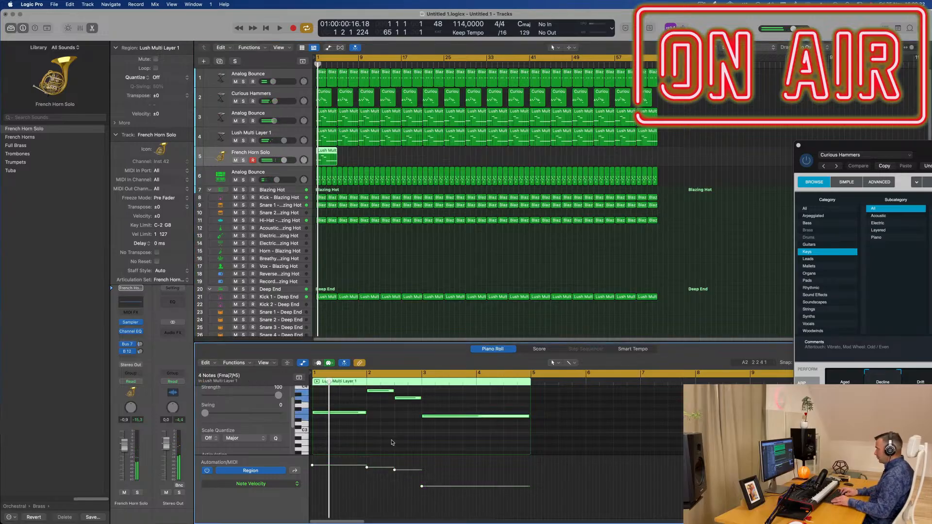
{"action": "left_click", "coordinate": [392, 442]}
{"action": "key", "text": "space"}
{"action": "left_click_drag", "start_coordinate": [123, 446], "coordinate": [124, 462]}
Step: Audition all four notes of the French Horn Solo region an octave lower, and transpose them back up one octave
{"action": "left_click", "coordinate": [397, 423]}
{"action": "scroll", "coordinate": [398, 424], "scroll_direction": "up", "scroll_amount": 5}
{"action": "key", "text": "space"}
{"action": "key", "text": "super+a"}
{"action": "scroll", "coordinate": [398, 422], "scroll_direction": "up", "scroll_amount": 3}
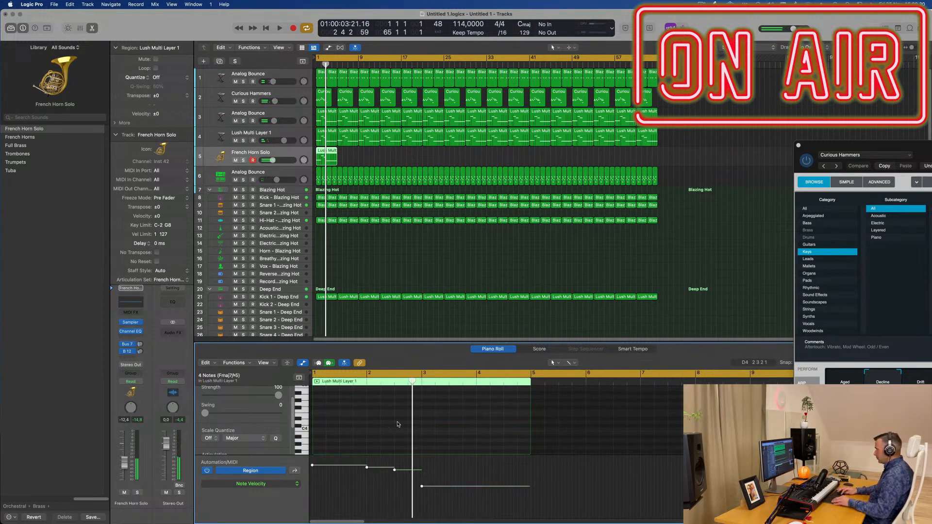
{"action": "key", "text": "space"}
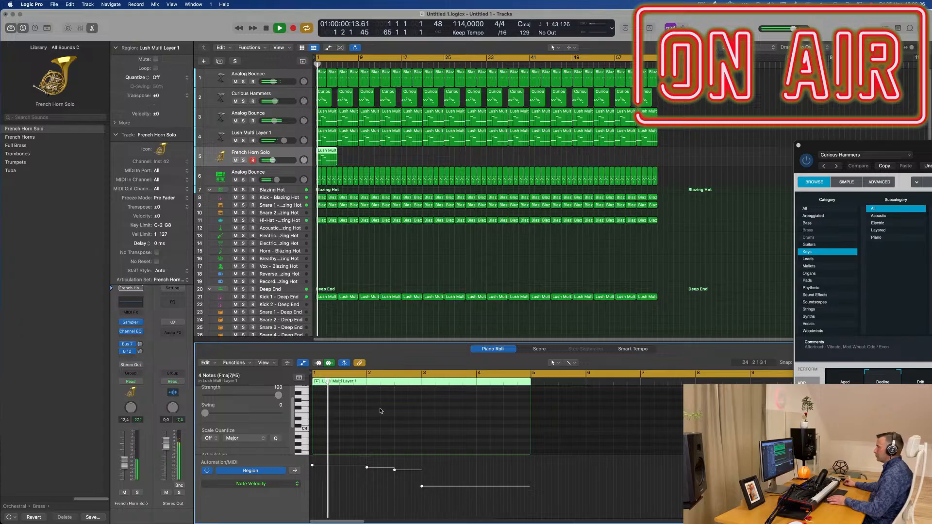
{"action": "scroll", "coordinate": [389, 421], "scroll_direction": "down", "scroll_amount": 5}
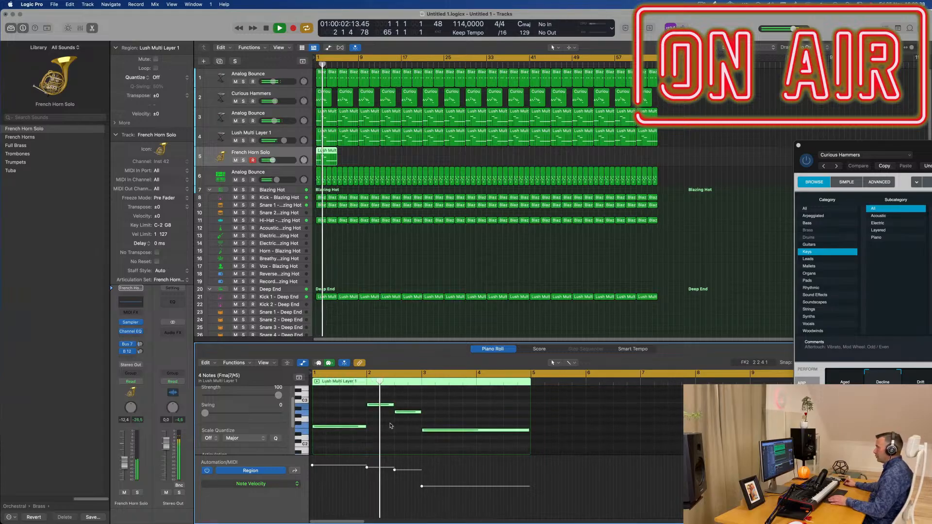
{"action": "key", "text": "alt+shift+Up"}
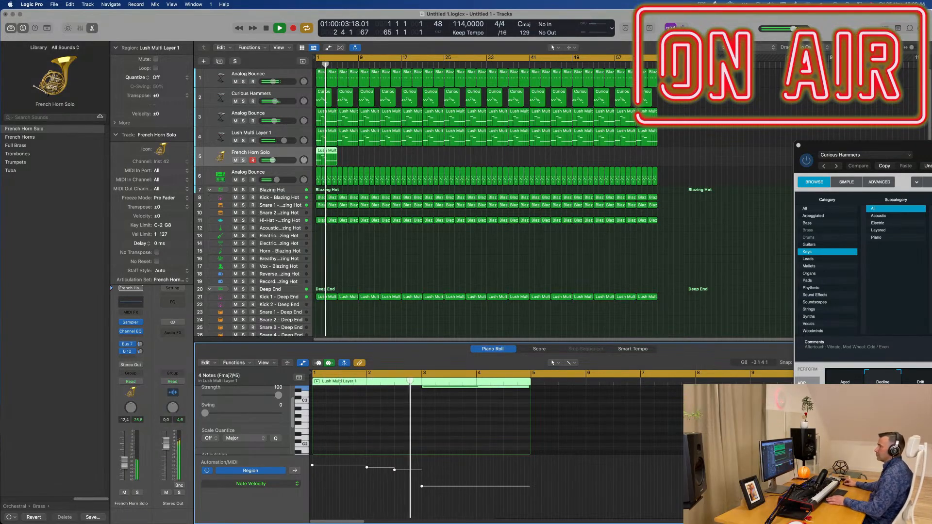
Step: Replace the horn patch with Full Brass, play it from the start and lower its volume to about -17 dB
{"action": "left_click", "coordinate": [18, 146]}
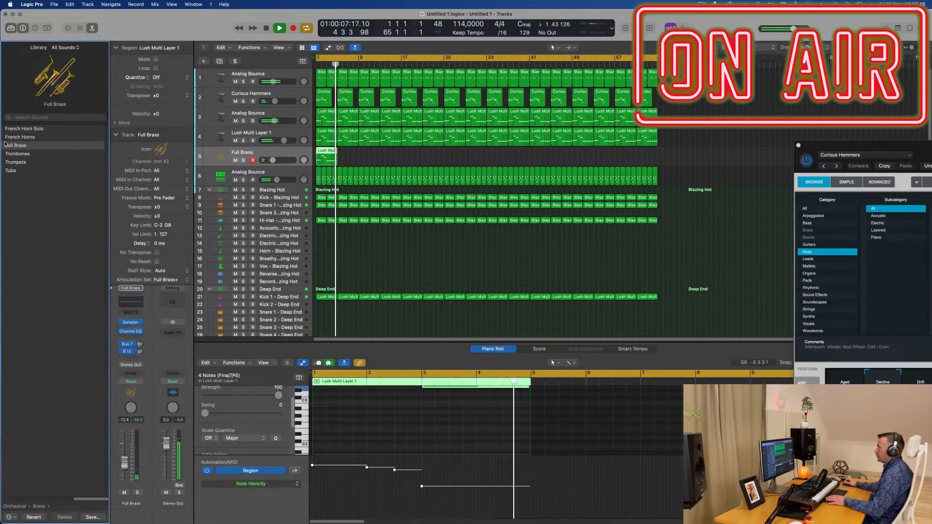
{"action": "key", "text": "space"}
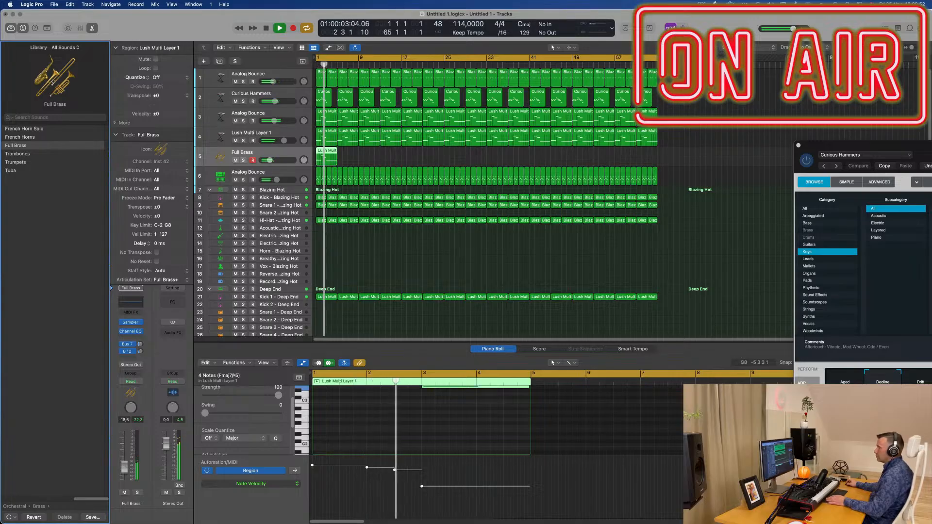
{"action": "key", "text": "space"}
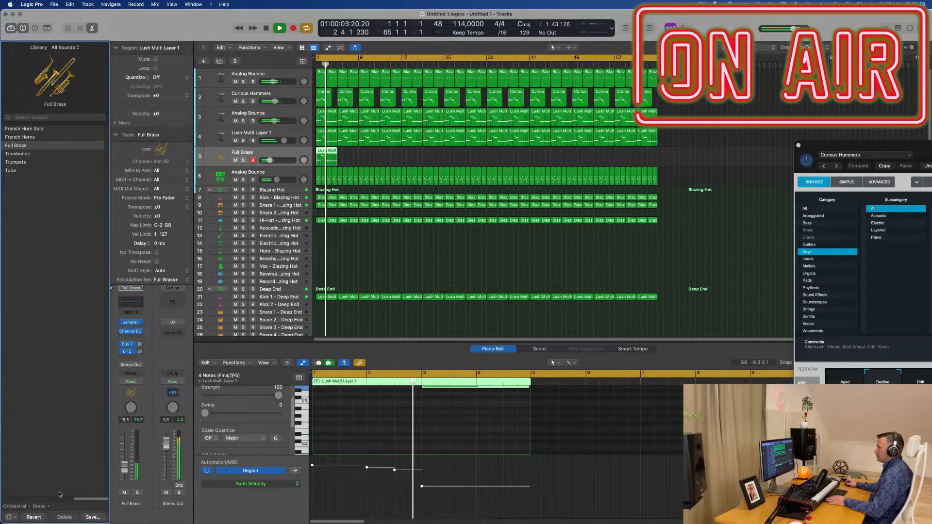
Step: Replace the Full Brass patch with the orchestral Full Strings patch and audition it from the start of the project
{"action": "left_click", "coordinate": [22, 507]}
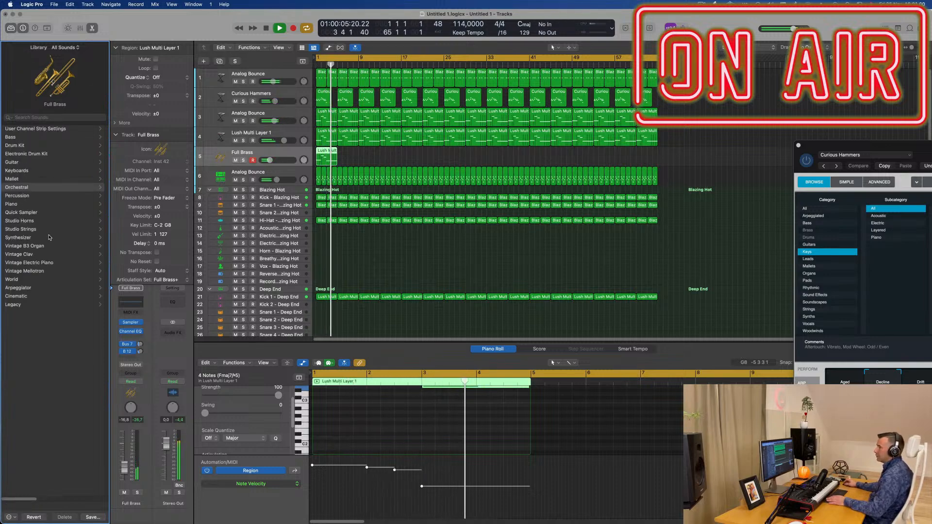
{"action": "left_click", "coordinate": [23, 188]}
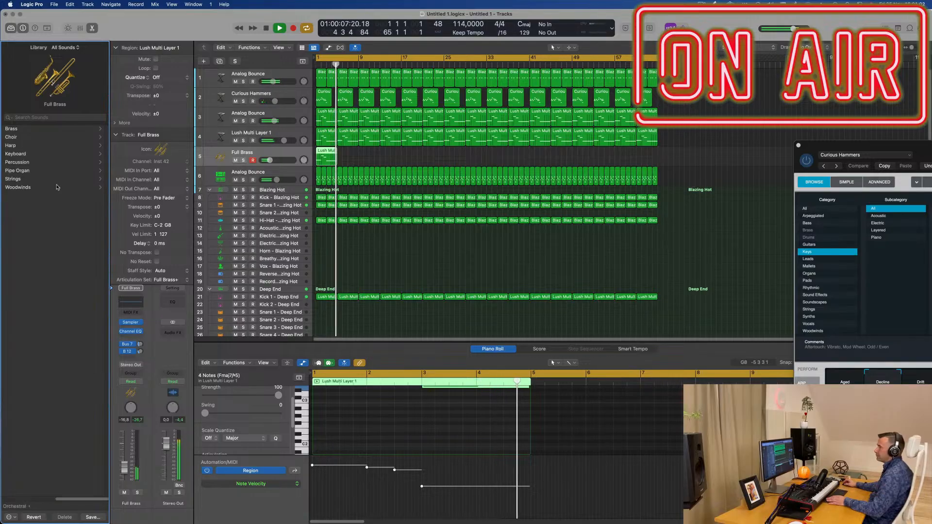
{"action": "left_click", "coordinate": [53, 179]}
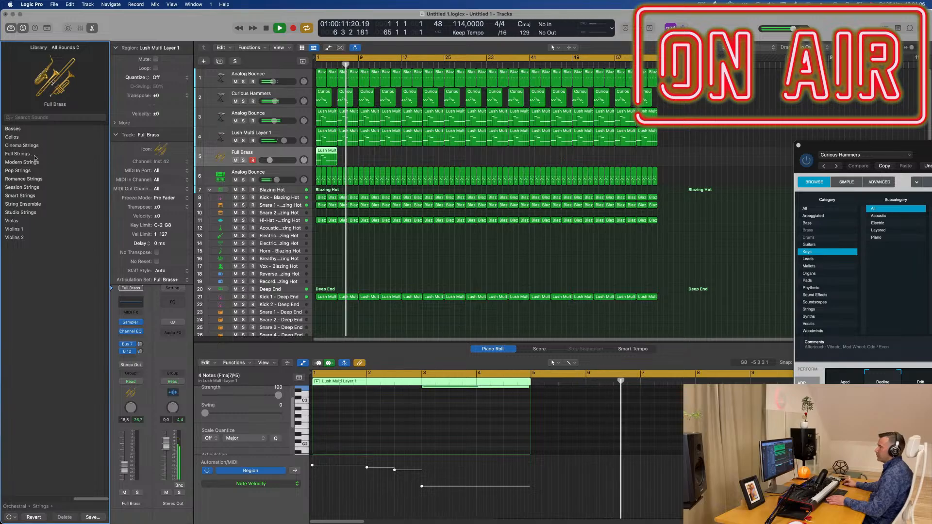
{"action": "left_click", "coordinate": [77, 154]}
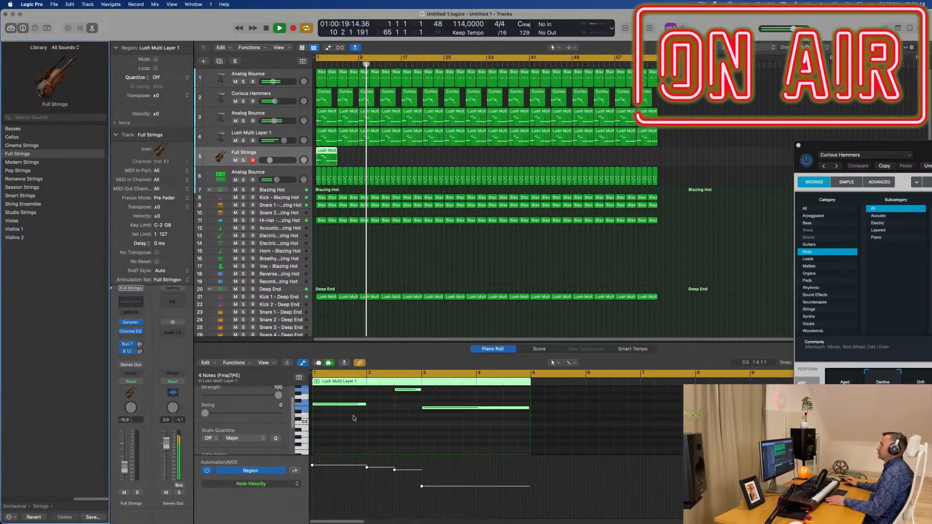
{"action": "key", "text": "Return"}
{"action": "key", "text": "space"}
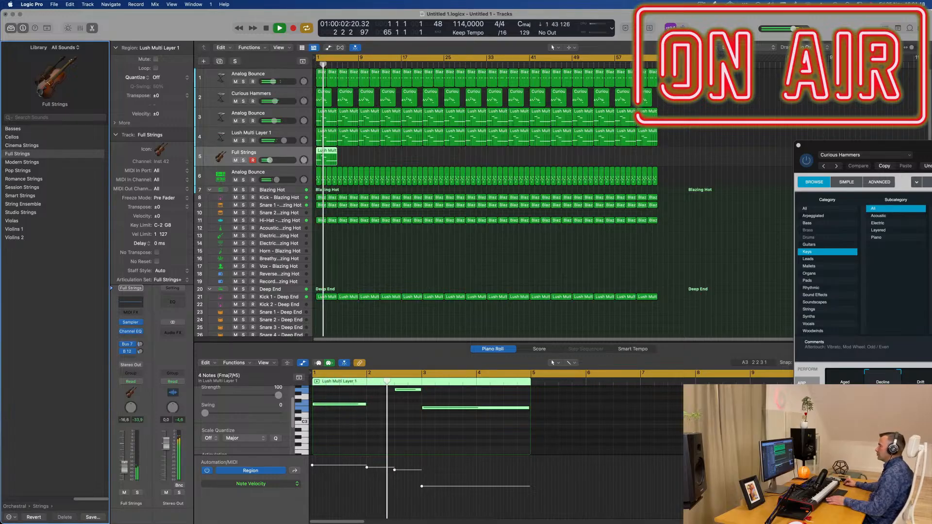
{"action": "scroll", "coordinate": [411, 427], "scroll_direction": "up", "scroll_amount": 2}
{"action": "left_click", "coordinate": [401, 430]}
{"action": "key", "text": "space"}
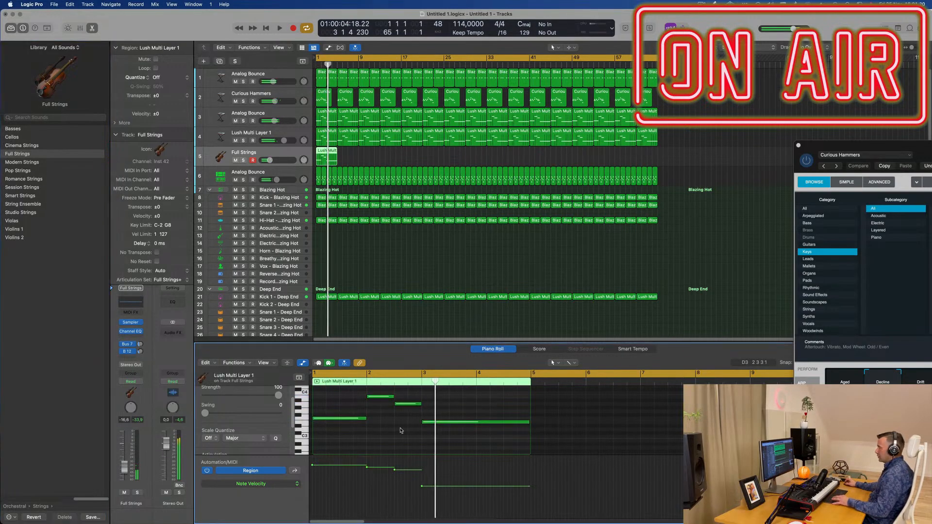
{"action": "key", "text": "space"}
{"action": "key", "text": "space"}
Step: Repeat the four-bar Full Strings region back to back until it fills the arrangement through bar 64
{"action": "left_click", "coordinate": [350, 158]}
{"action": "left_click", "coordinate": [332, 158]}
{"action": "key", "text": "super+r"}
{"action": "key", "text": "super+r"}
{"action": "key", "text": "super+r"}
{"action": "key", "text": "super+r"}
{"action": "key", "text": "super+r"}
{"action": "key", "text": "super+r"}
{"action": "key", "text": "super+r"}
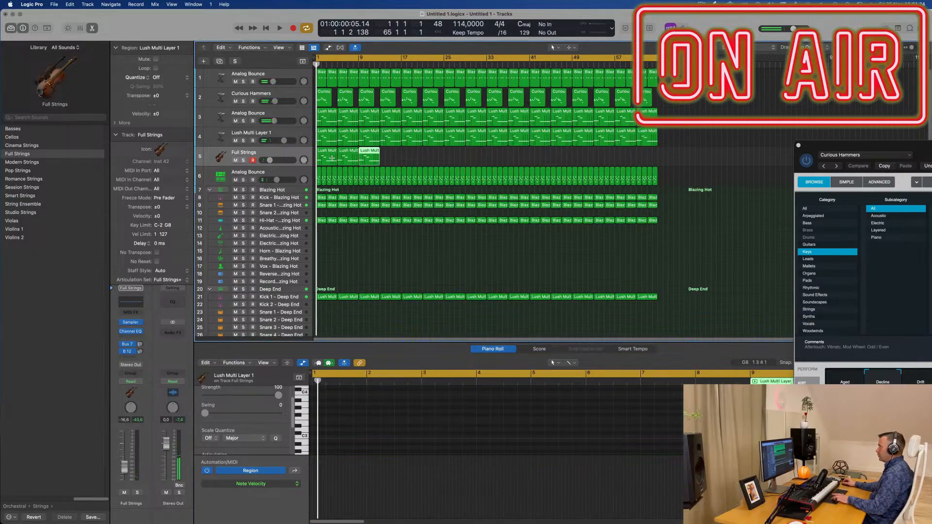
{"action": "key", "text": "super+r"}
{"action": "key", "text": "super+r"}
{"action": "key", "text": "super+r"}
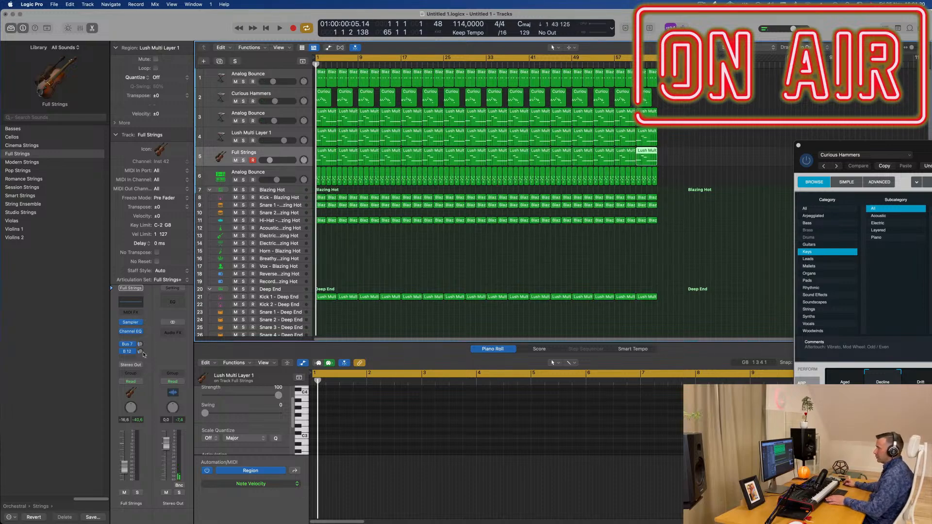
Step: Insert the Chord Trigger MIDI effect on the Full Strings track and audition its factory default chords
{"action": "left_click", "coordinate": [137, 313]}
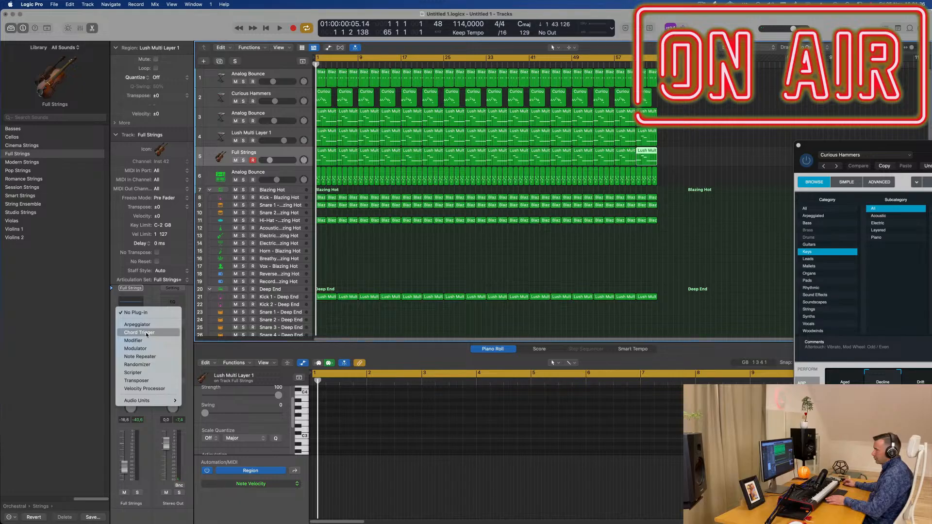
{"action": "left_click", "coordinate": [147, 333]}
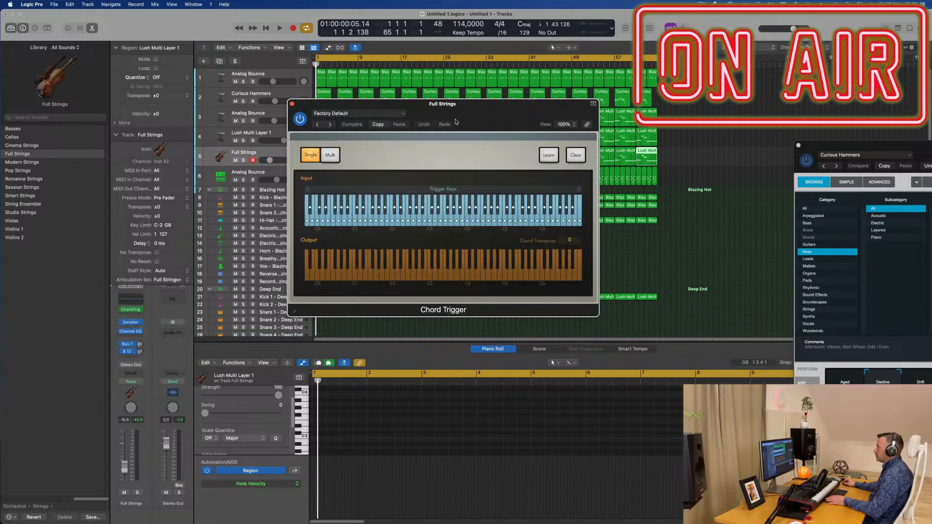
{"action": "key", "text": "space"}
{"action": "left_click_drag", "start_coordinate": [477, 112], "coordinate": [518, 174]}
{"action": "key", "text": "space"}
{"action": "key", "text": "space"}
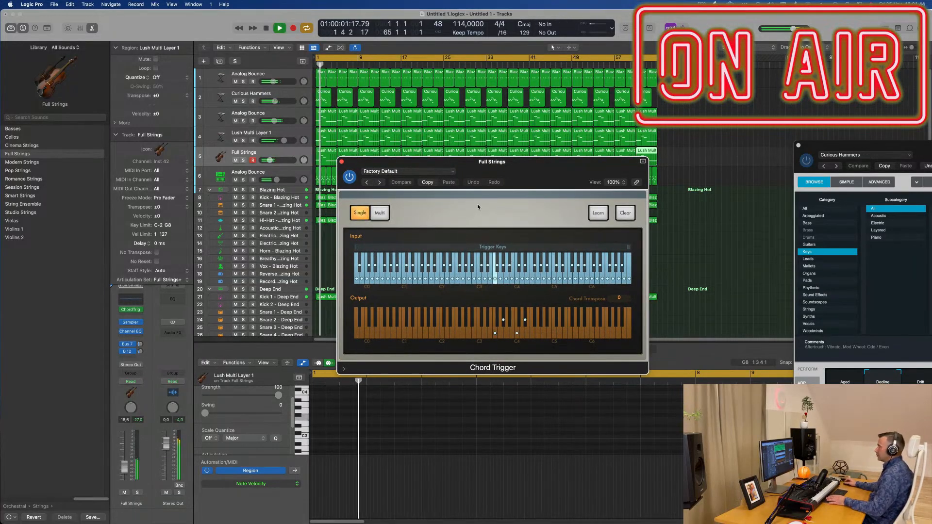
{"action": "mouse_move", "coordinate": [547, 168]}
{"action": "left_mouse_down"}
{"action": "mouse_move", "coordinate": [523, 164]}
{"action": "mouse_move", "coordinate": [549, 164]}
{"action": "left_mouse_up"}
{"action": "key", "text": "space"}
Step: Load the Major 7th single-chord preset from Extended Harmonies in Chord Trigger and play the project from the start
{"action": "left_click", "coordinate": [420, 167]}
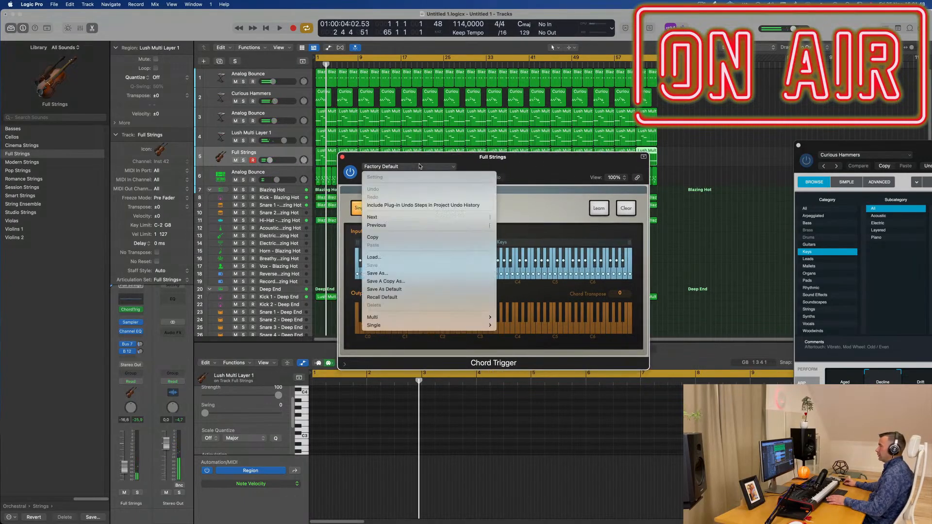
{"action": "mouse_move", "coordinate": [451, 321]}
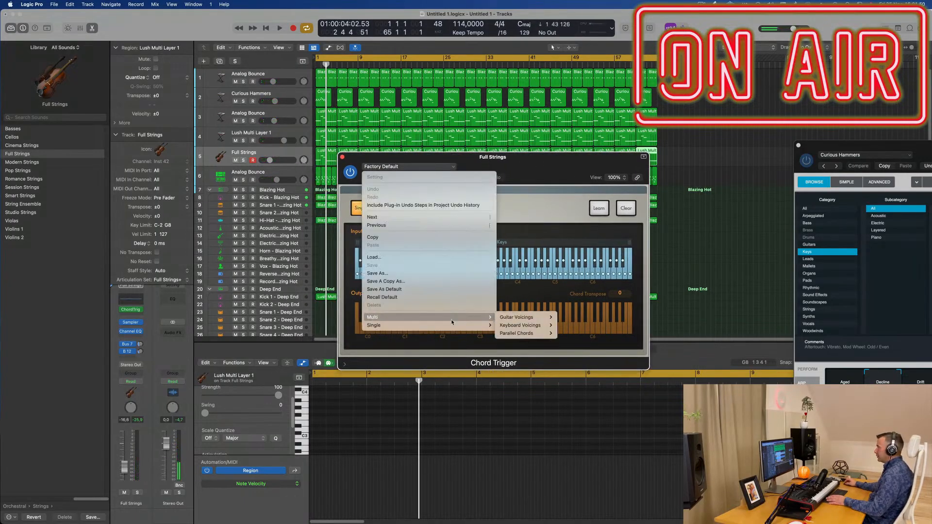
{"action": "mouse_move", "coordinate": [532, 327]}
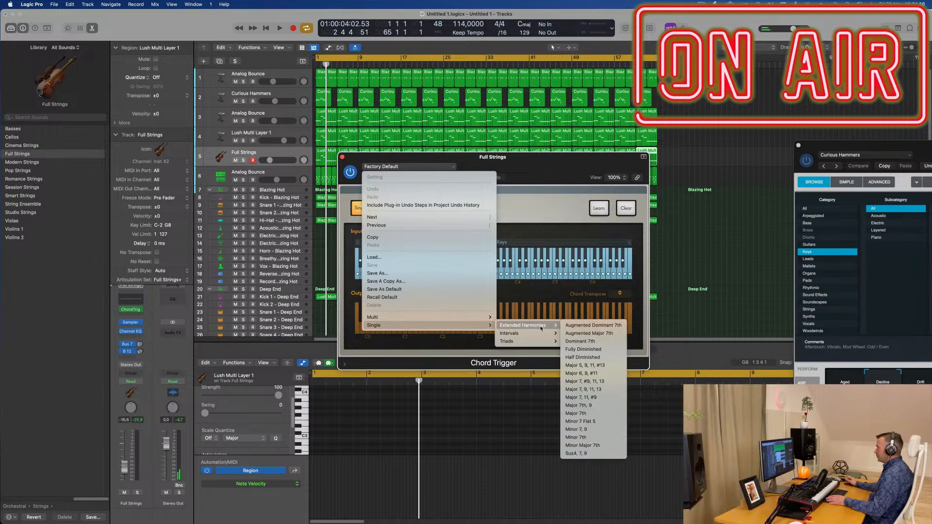
{"action": "mouse_move", "coordinate": [423, 321]}
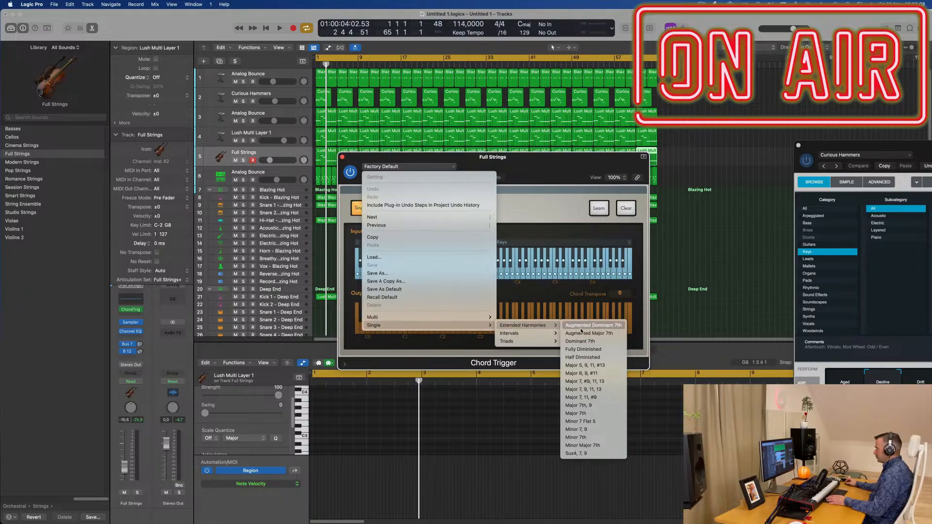
{"action": "left_click", "coordinate": [585, 414]}
{"action": "left_click_drag", "start_coordinate": [536, 169], "coordinate": [687, 138]}
{"action": "key", "text": "space"}
{"action": "key", "text": "Return"}
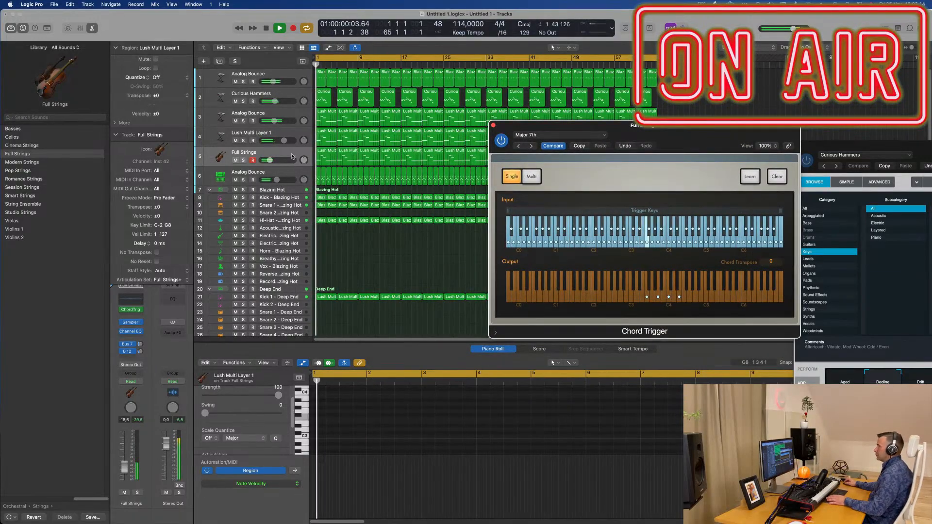
Step: Switch Chord Trigger to multi-chord mode and shift its trigger key range up and back down during playback
{"action": "key", "text": "Return"}
{"action": "left_click", "coordinate": [741, 176]}
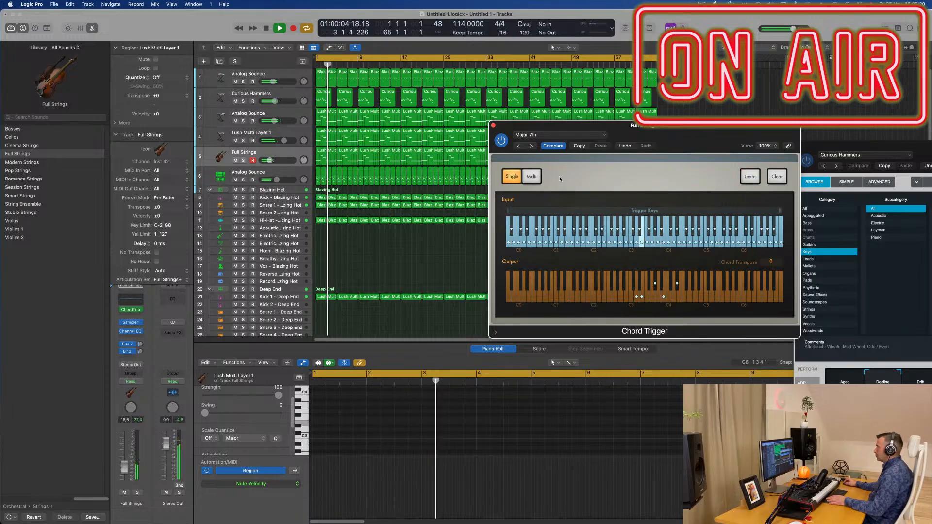
{"action": "left_click", "coordinate": [531, 176]}
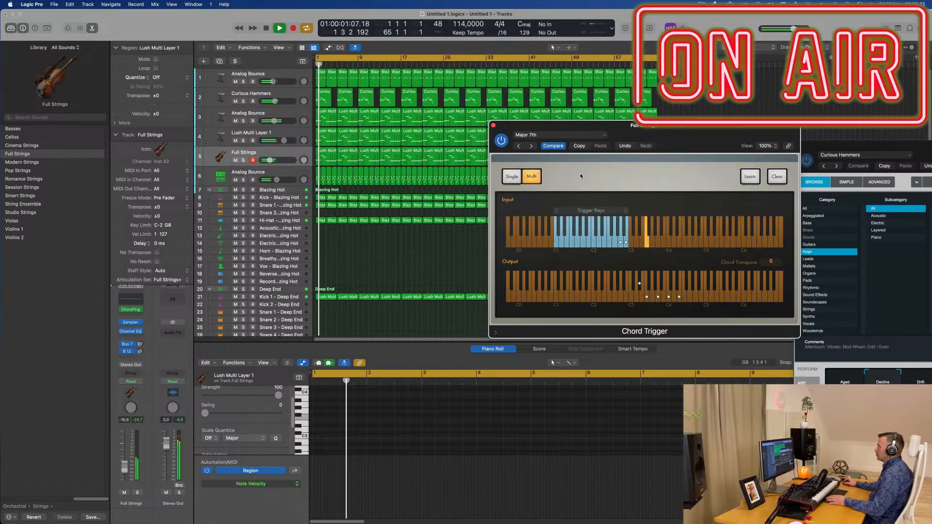
{"action": "left_click_drag", "start_coordinate": [689, 137], "coordinate": [558, 130]}
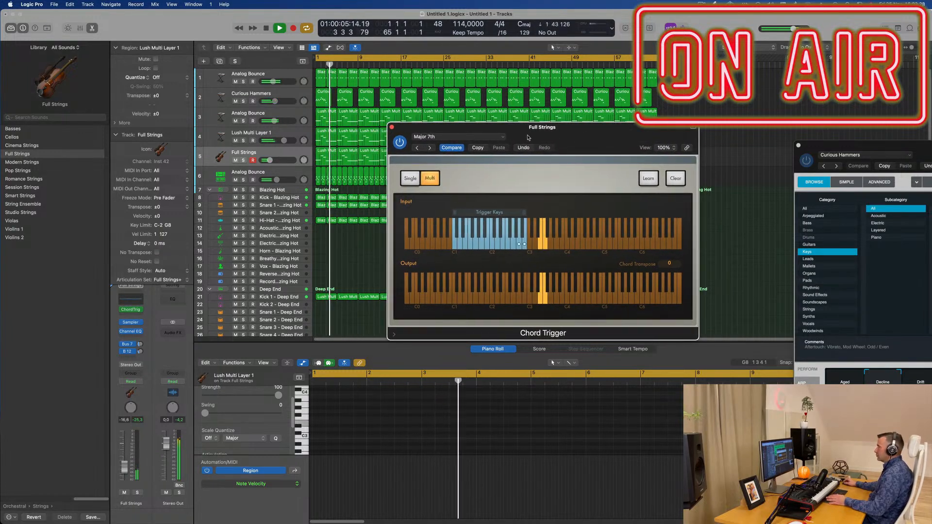
{"action": "left_click_drag", "start_coordinate": [504, 220], "coordinate": [560, 212]}
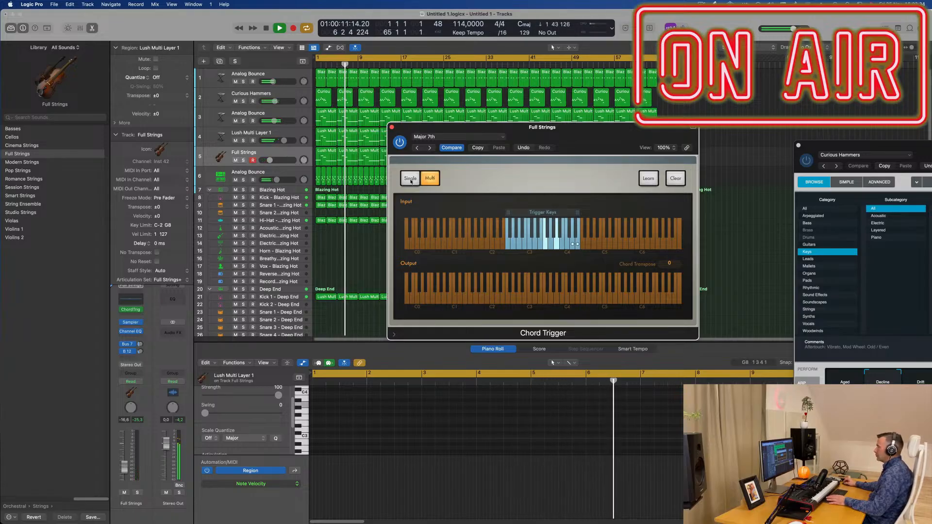
{"action": "left_click_drag", "start_coordinate": [530, 213], "coordinate": [474, 216]}
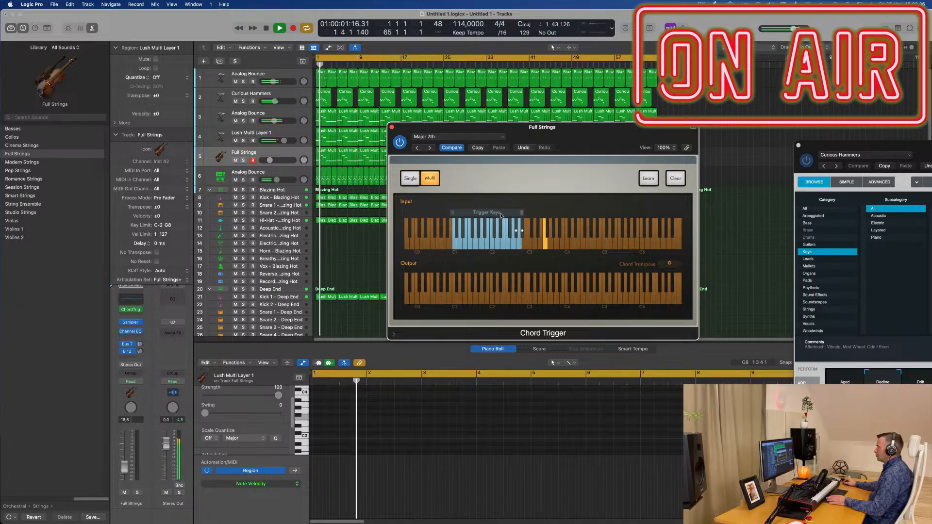
Step: Return Chord Trigger to single-chord mode and audition the Major 7th chords from the start
{"action": "left_click", "coordinate": [411, 180]}
{"action": "key", "text": "space"}
{"action": "key", "text": "space"}
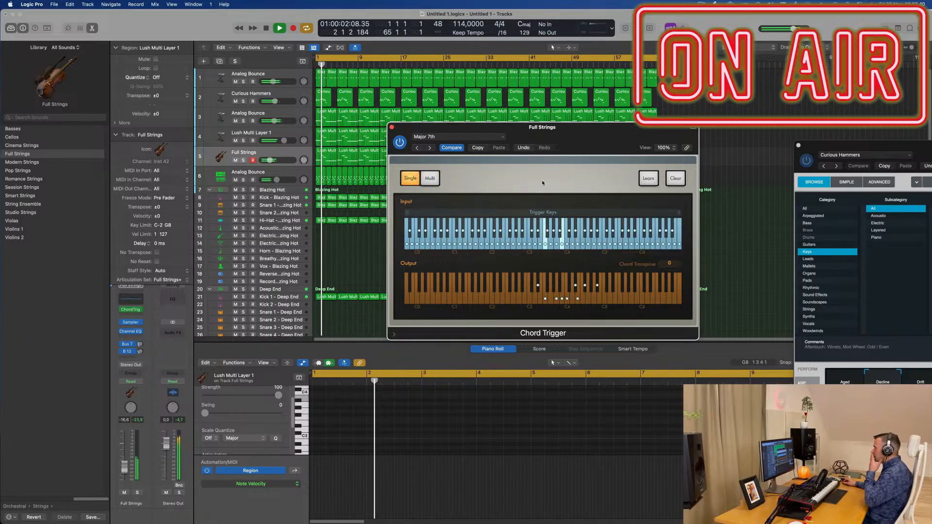
{"action": "key", "text": "space"}
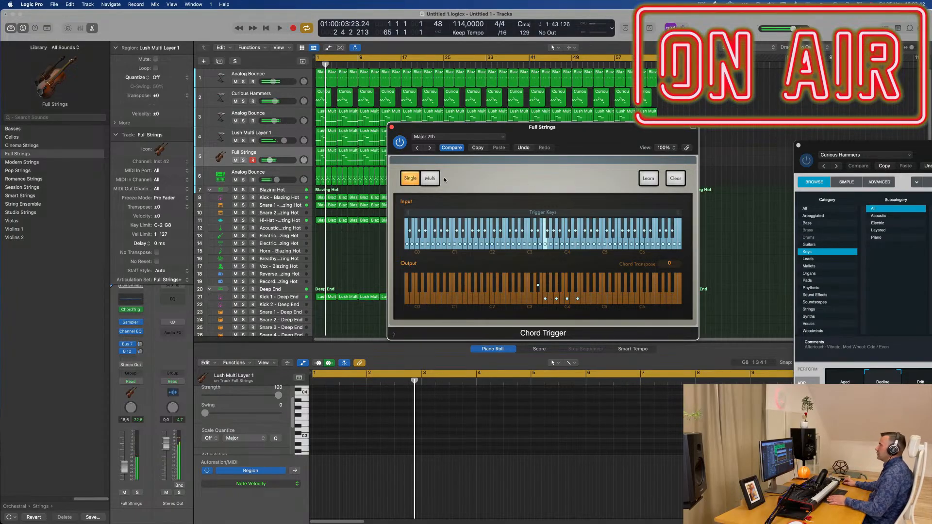
Step: Load the Fully Diminished single-chord preset from Extended Harmonies in Chord Trigger and audition it
{"action": "left_click", "coordinate": [433, 137]}
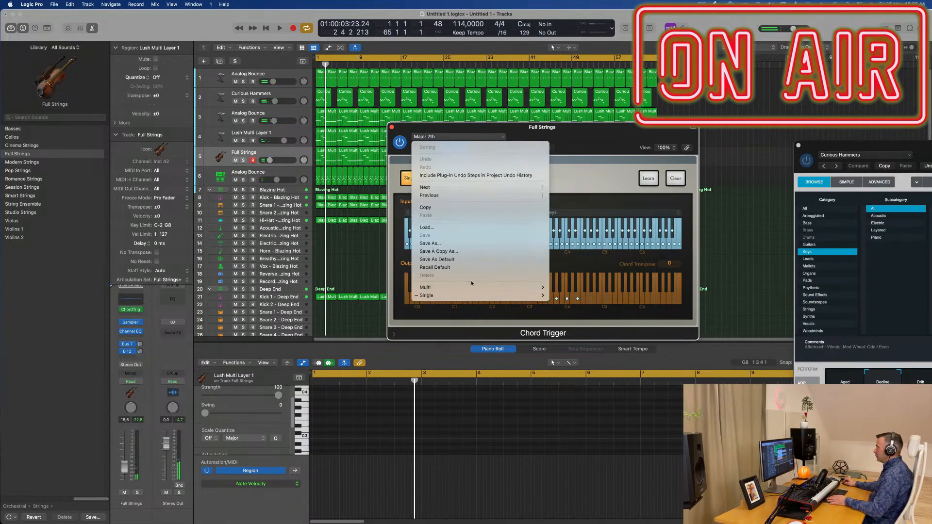
{"action": "mouse_move", "coordinate": [473, 295]}
{"action": "mouse_move", "coordinate": [577, 296]}
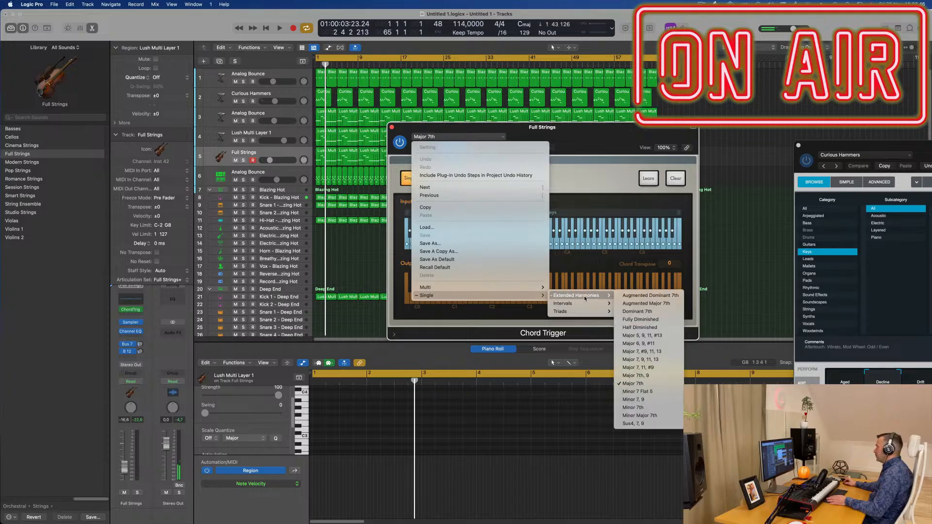
{"action": "left_click", "coordinate": [653, 320]}
{"action": "key", "text": "space"}
{"action": "mouse_move", "coordinate": [582, 136]}
{"action": "left_mouse_down"}
{"action": "mouse_move", "coordinate": [605, 138]}
{"action": "mouse_move", "coordinate": [555, 138]}
{"action": "mouse_move", "coordinate": [570, 140]}
{"action": "left_mouse_up"}
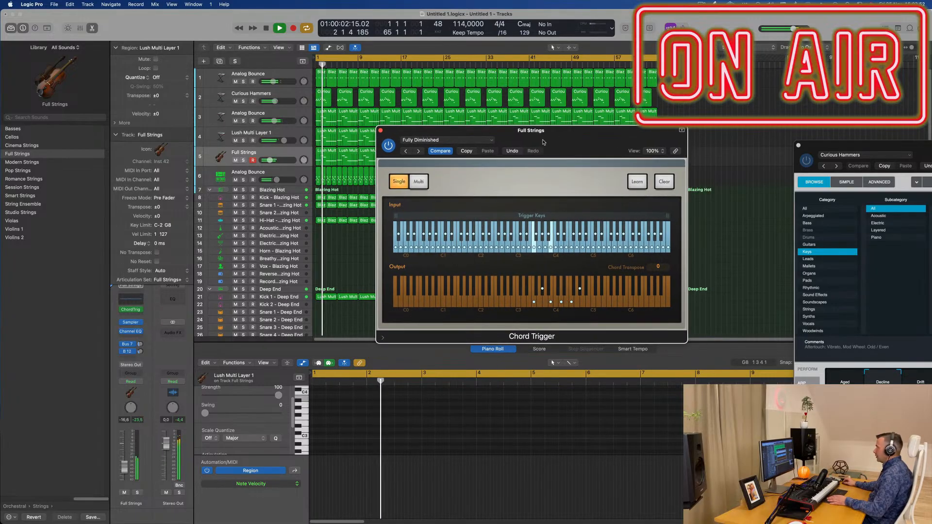
{"action": "key", "text": "space"}
Step: Advance Chord Trigger to the Major 7, #9, 11, 13 preset and play it back
{"action": "left_click", "coordinate": [419, 151]}
{"action": "left_click", "coordinate": [419, 152]}
{"action": "key", "text": "space"}
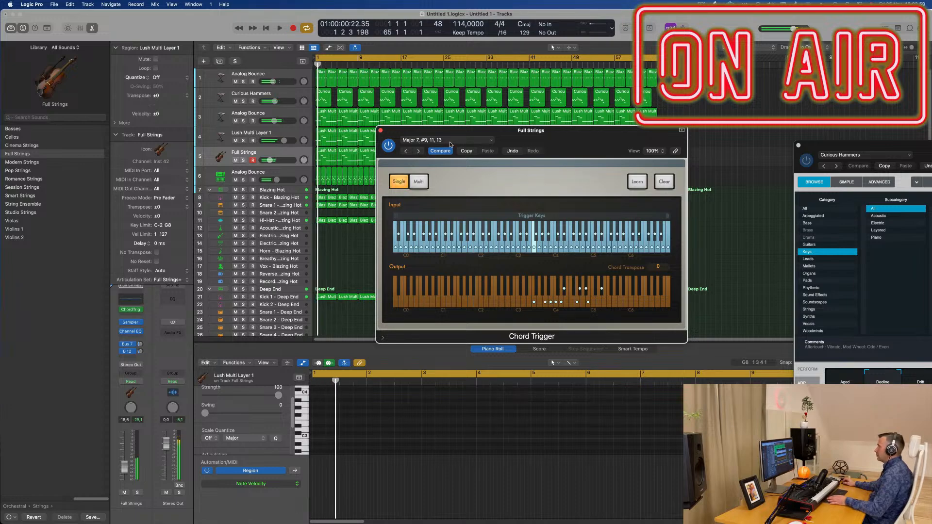
Step: Load the multi-chord preset Guitar Open Chords from Guitar Voicings in Chord Trigger and audition it
{"action": "left_click", "coordinate": [449, 144]}
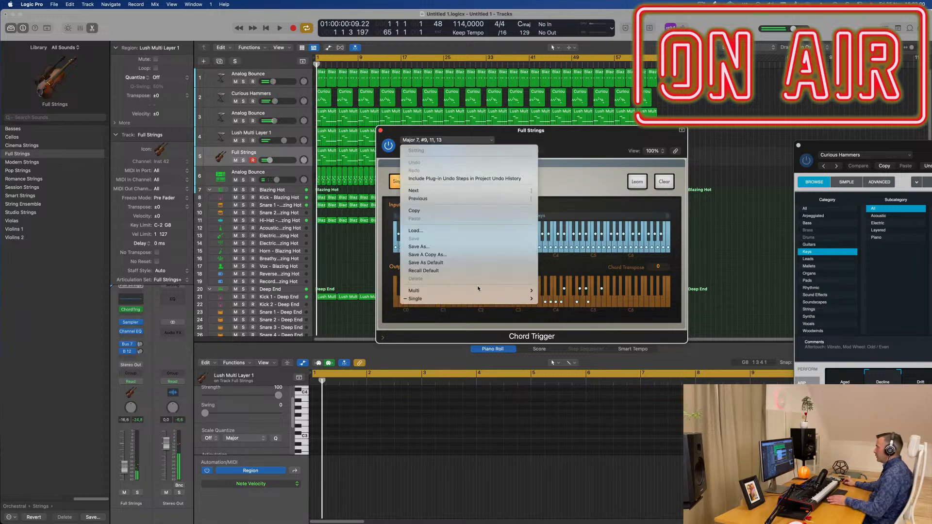
{"action": "mouse_move", "coordinate": [480, 291]}
{"action": "mouse_move", "coordinate": [588, 290]}
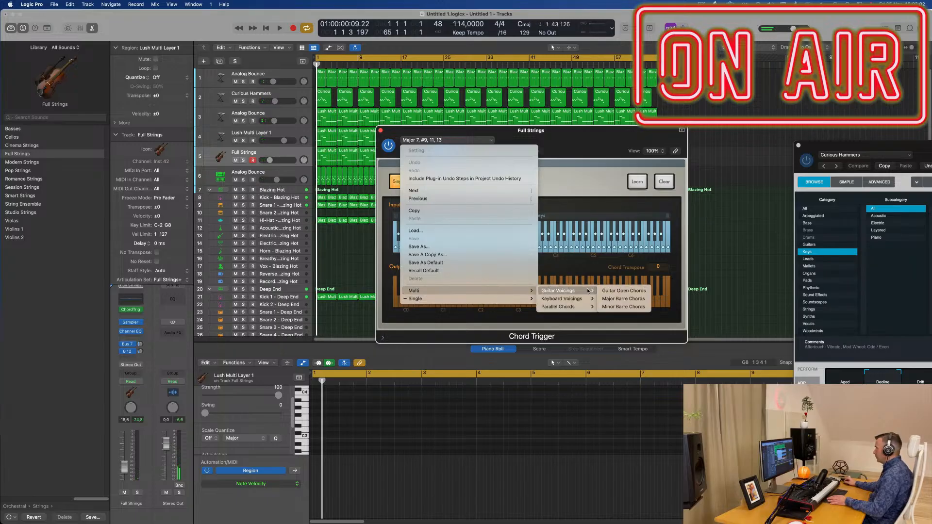
{"action": "left_click", "coordinate": [617, 292]}
{"action": "key", "text": "space"}
{"action": "mouse_move", "coordinate": [558, 137]}
{"action": "left_mouse_down"}
{"action": "mouse_move", "coordinate": [538, 136]}
{"action": "mouse_move", "coordinate": [558, 135]}
{"action": "left_mouse_up"}
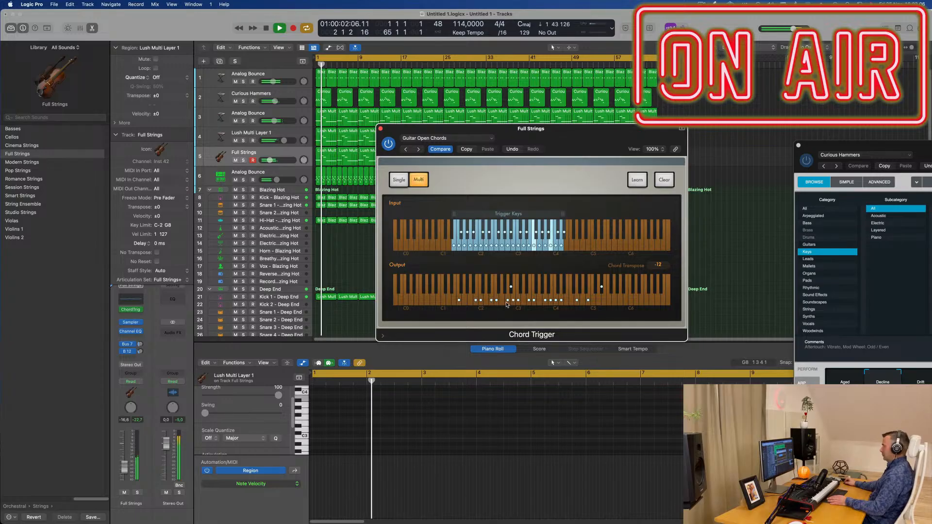
{"action": "key", "text": "space"}
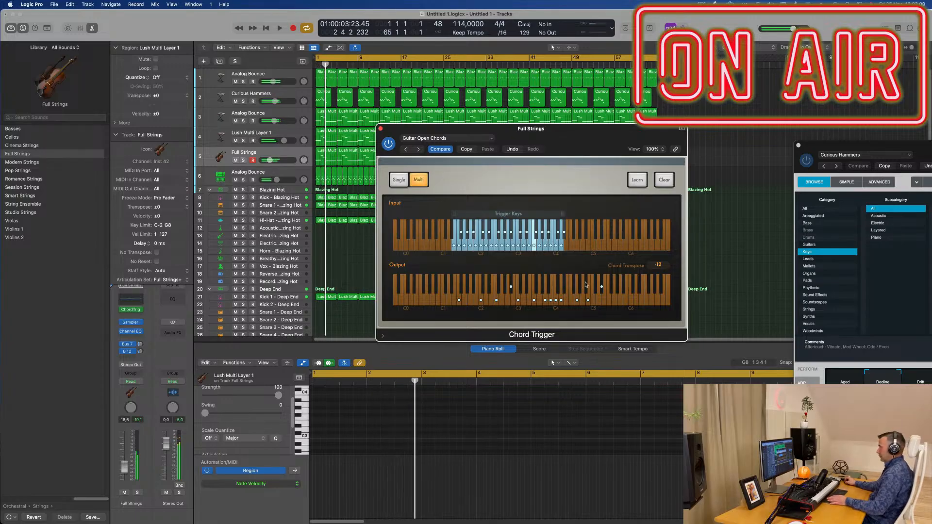
Step: Audition the Major Barre Chords preset in Chord Trigger, stop playback and close the plug-in window
{"action": "left_click", "coordinate": [417, 148]}
{"action": "key", "text": "space"}
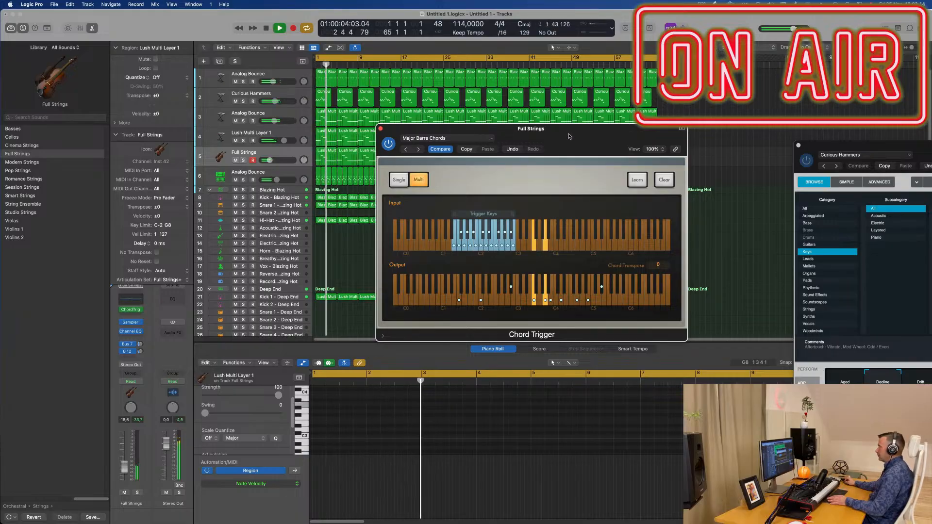
{"action": "key", "text": "space"}
{"action": "left_click", "coordinate": [381, 130]}
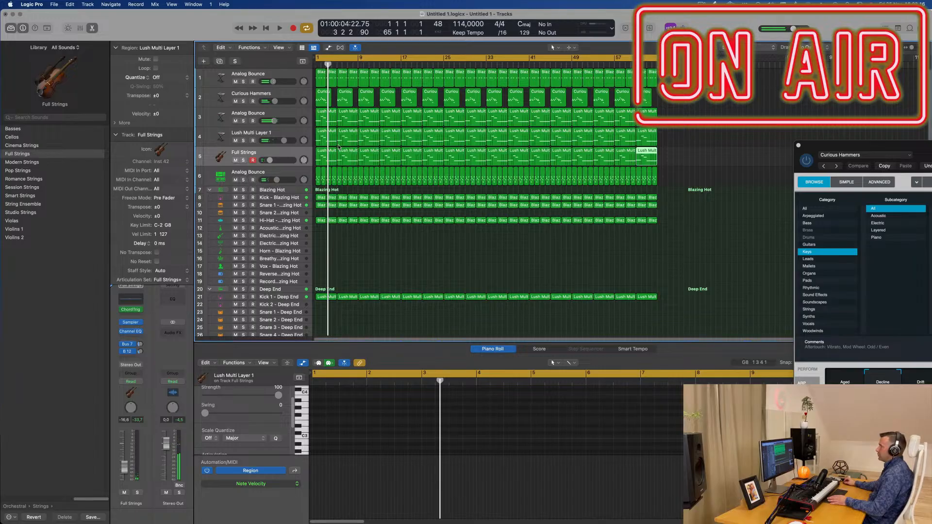
Step: Bypass Chord Trigger and duplicate every note in all Full Strings regions one octave higher
{"action": "left_click", "coordinate": [298, 154]}
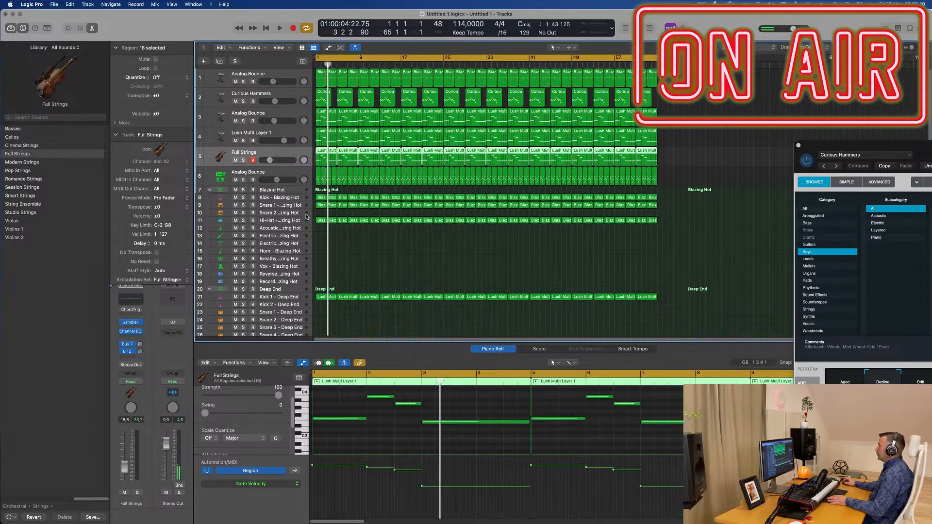
{"action": "key", "text": "super+a"}
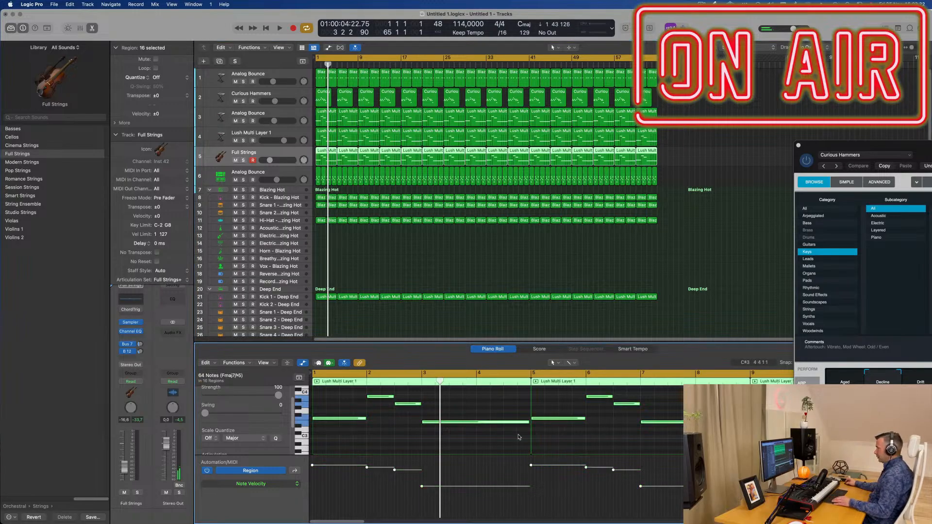
{"action": "scroll", "coordinate": [515, 434], "scroll_direction": "down", "scroll_amount": 2}
{"action": "scroll", "coordinate": [456, 433], "scroll_direction": "up", "scroll_amount": 2}
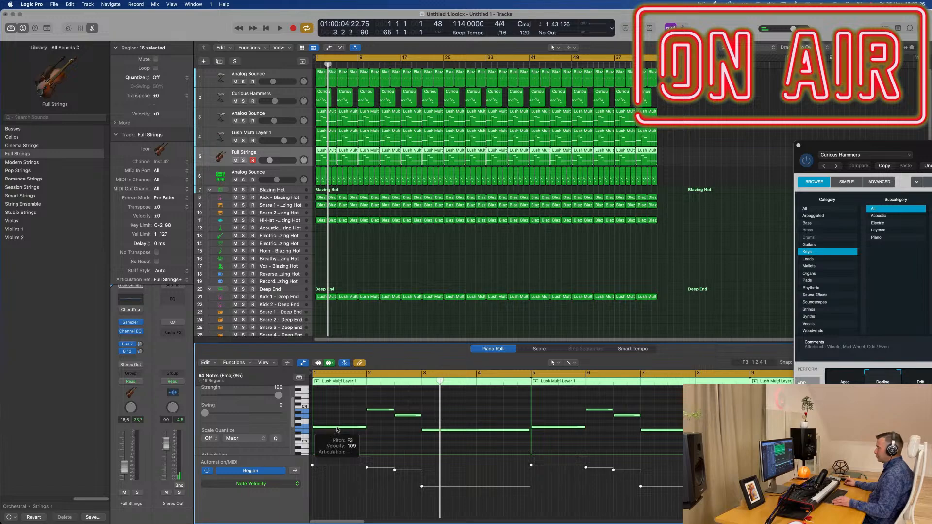
{"action": "scroll", "coordinate": [338, 430], "scroll_direction": "up", "scroll_amount": 2}
{"action": "left_click_drag", "start_coordinate": [338, 439], "coordinate": [336, 406]}
{"action": "left_click", "coordinate": [337, 421]}
{"action": "scroll", "coordinate": [377, 328], "scroll_direction": "down", "scroll_amount": 2}
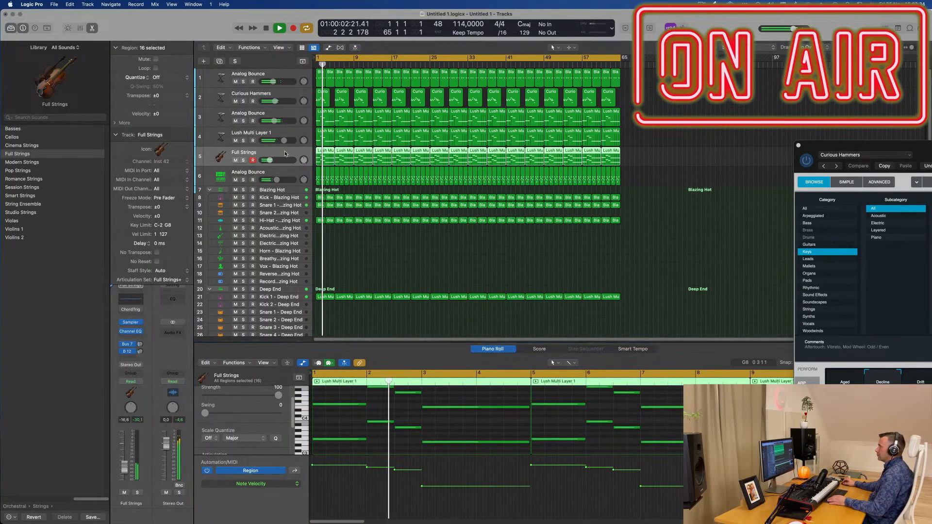
Step: Transpose all Full Strings notes down one octave and raise the channel volume to -12.2 dB during playback
{"action": "left_click", "coordinate": [451, 435]}
{"action": "key", "text": "Return"}
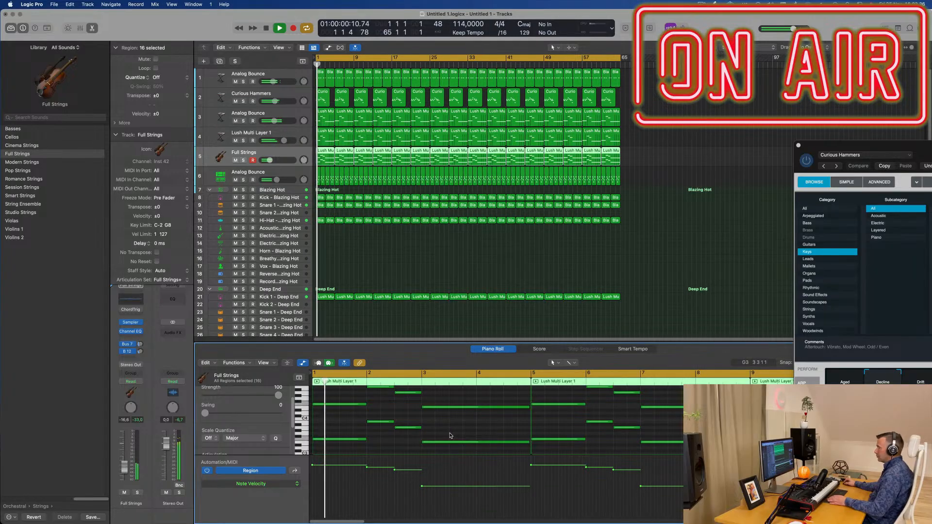
{"action": "key", "text": "super+a"}
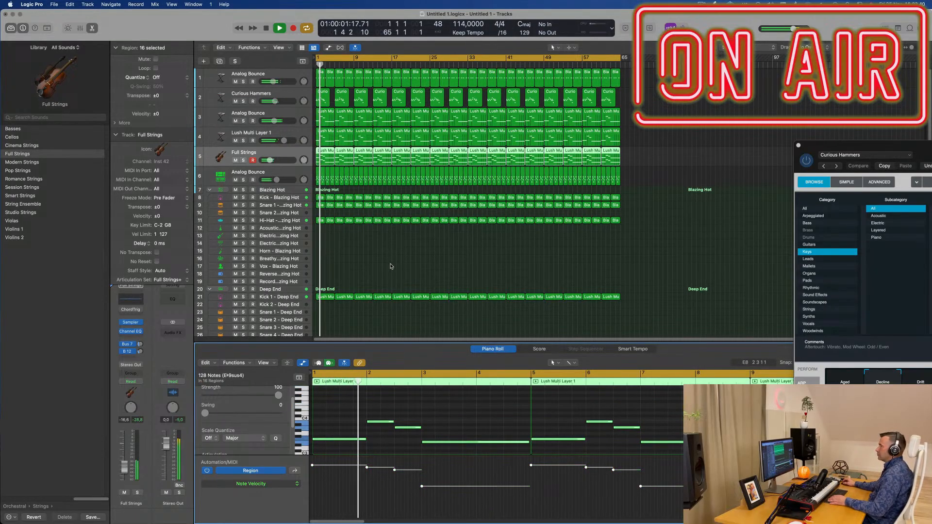
{"action": "left_click_drag", "start_coordinate": [125, 468], "coordinate": [124, 460]}
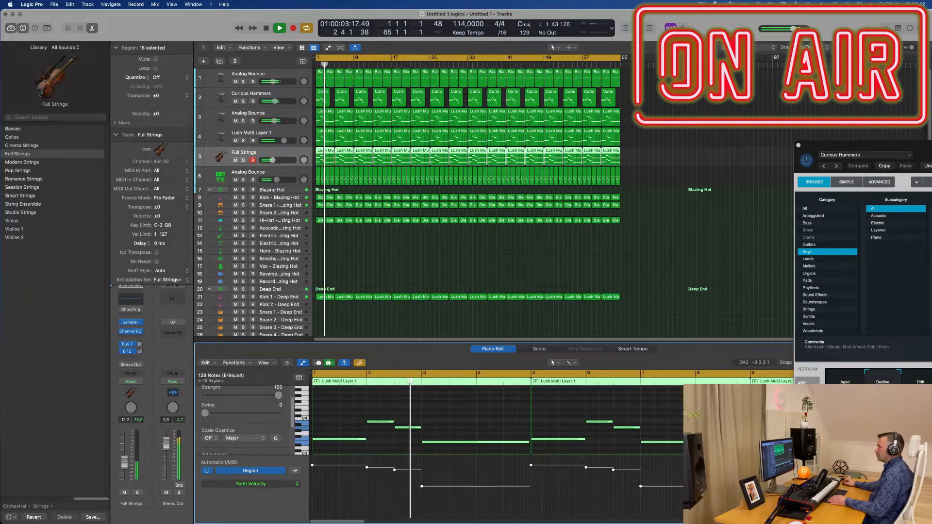
Step: Load the Romance Strings patch on the strings track and audition it from the start
{"action": "key", "text": "Return"}
{"action": "key", "text": "Return"}
{"action": "left_click", "coordinate": [29, 179]}
{"action": "key", "text": "Return"}
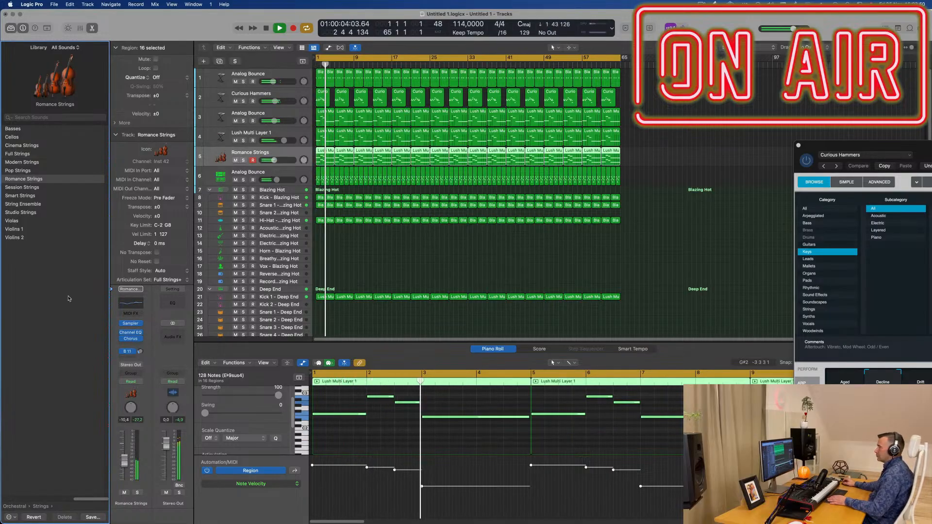
Step: Replace the patch with String Ensemble and set its channel volume to -11.2 dB while playing from the start
{"action": "left_click", "coordinate": [28, 204]}
{"action": "key", "text": "Return"}
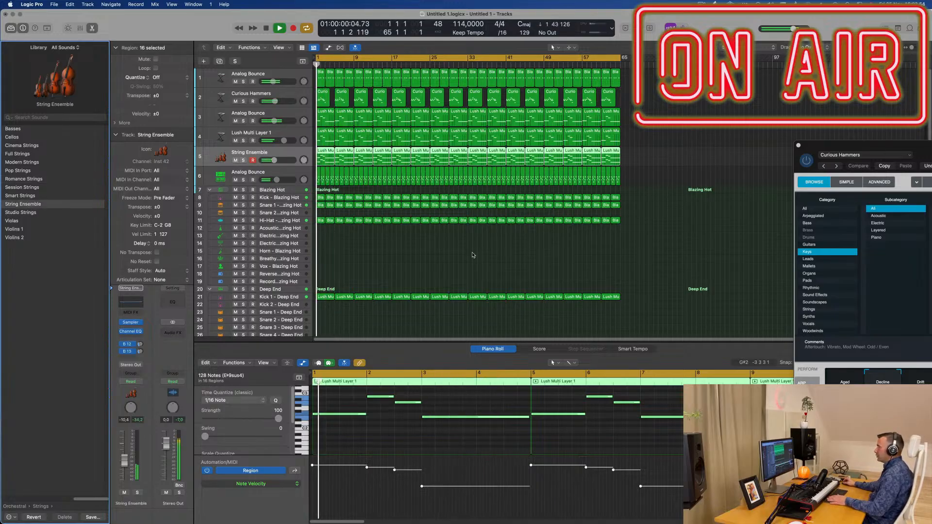
{"action": "left_click_drag", "start_coordinate": [128, 461], "coordinate": [126, 462]}
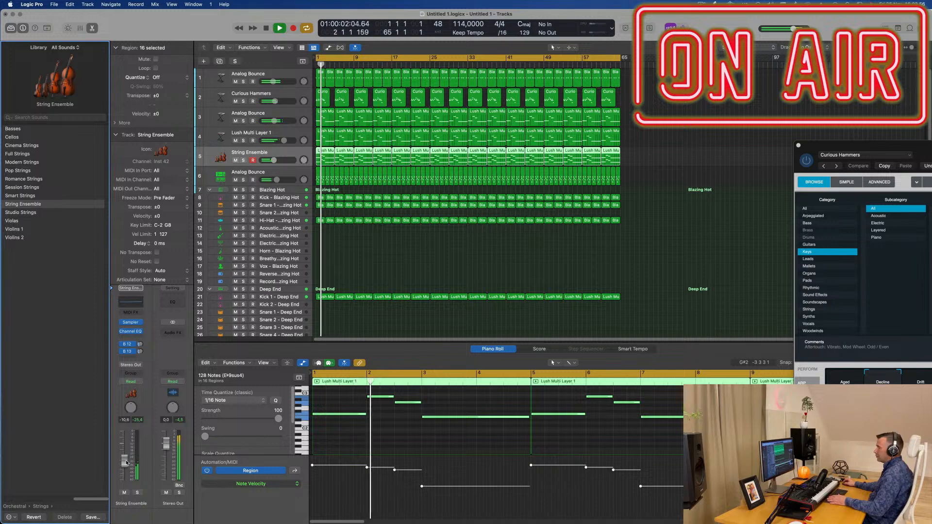
{"action": "key", "text": "Return"}
Step: Add a send to Bus 3 (Aux 4) on the String Ensemble channel and turn up its send level during playback
{"action": "left_click", "coordinate": [128, 359]}
{"action": "mouse_move", "coordinate": [128, 369]}
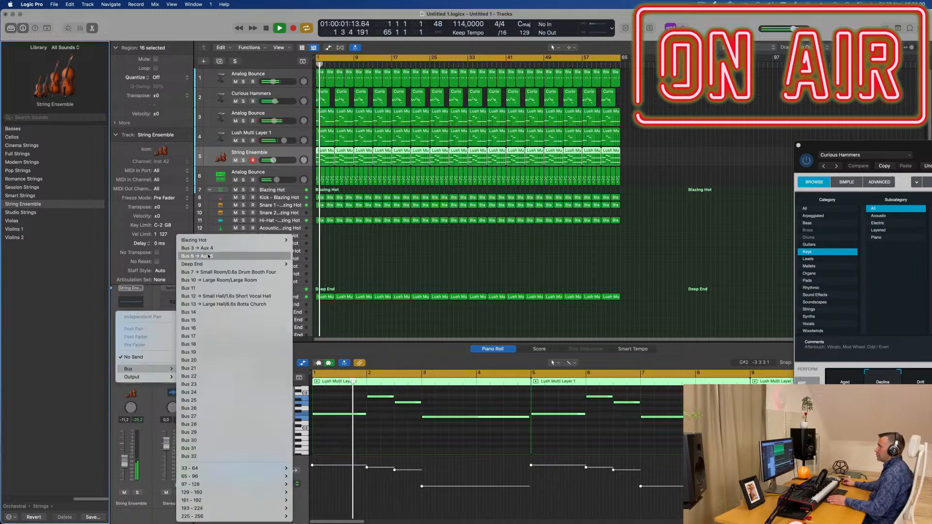
{"action": "left_click", "coordinate": [214, 248]}
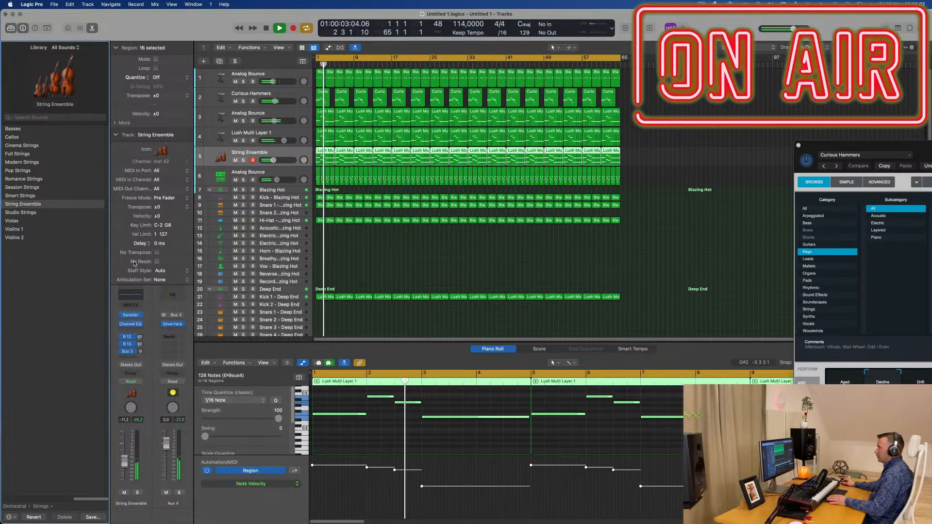
{"action": "mouse_move", "coordinate": [140, 350]}
{"action": "left_mouse_down"}
{"action": "mouse_move", "coordinate": [140, 327]}
{"action": "mouse_move", "coordinate": [141, 351]}
{"action": "left_mouse_up"}
{"action": "key", "text": "Return"}
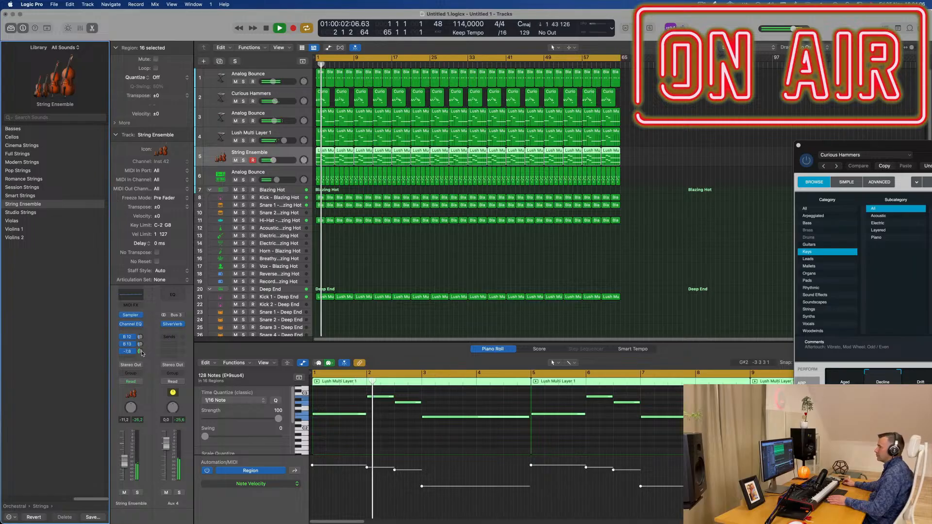
{"action": "left_click", "coordinate": [389, 266]}
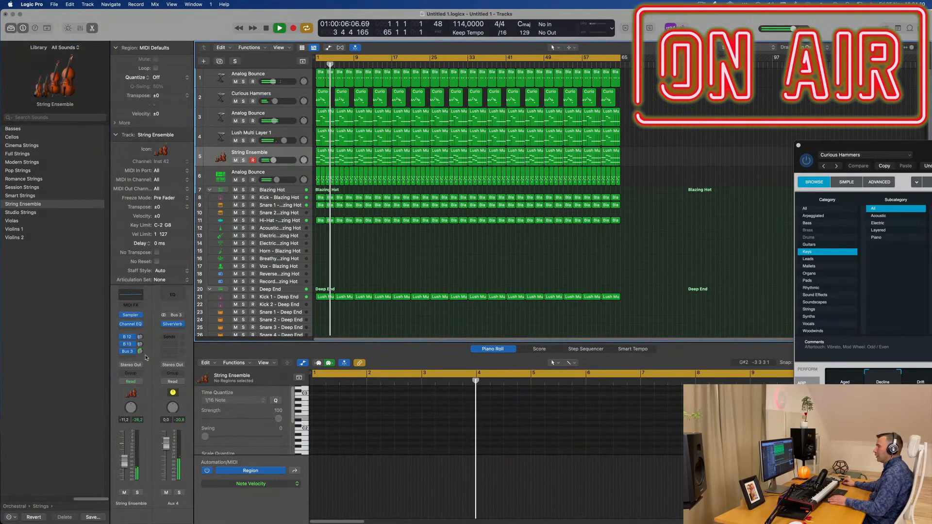
{"action": "left_click_drag", "start_coordinate": [140, 352], "coordinate": [140, 351]}
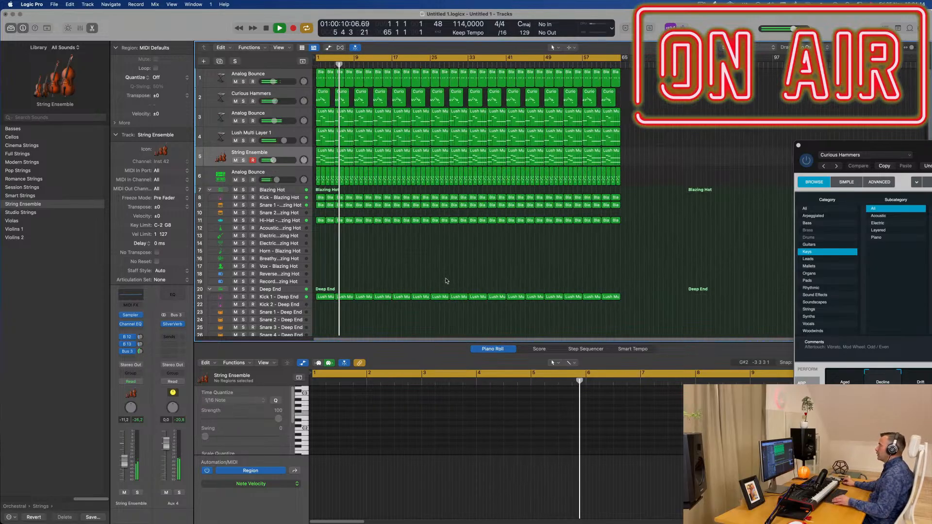
Step: Listen to the arrangement with the String Ensemble up to bar 17 and stop playback
{"action": "scroll", "coordinate": [446, 280], "scroll_direction": "up", "scroll_amount": 4}
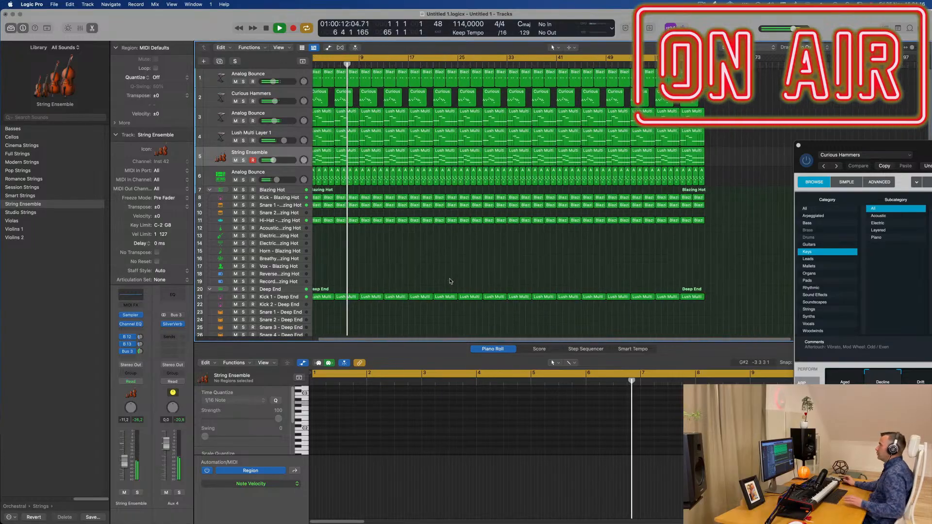
{"action": "scroll", "coordinate": [450, 282], "scroll_direction": "down", "scroll_amount": 1}
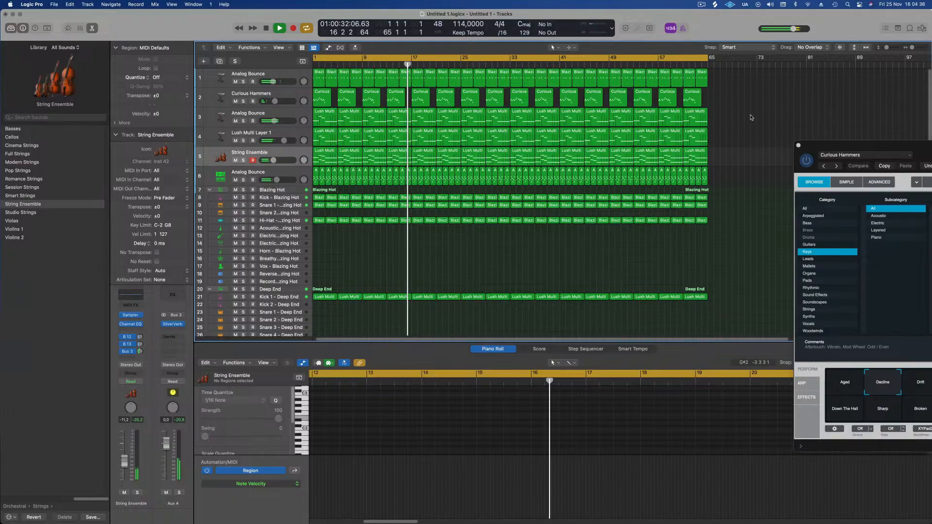
{"action": "key", "text": "space"}
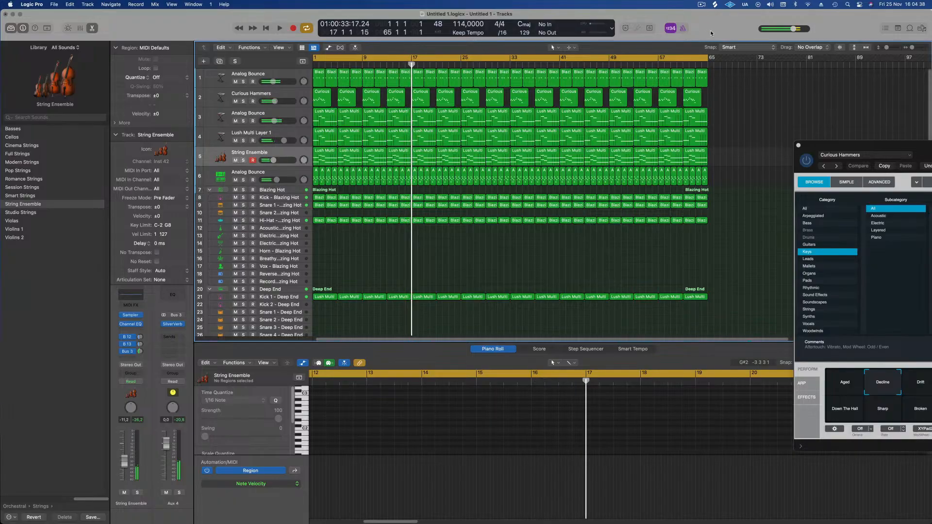
{"action": "left_click", "coordinate": [701, 5]}
{"action": "left_click", "coordinate": [712, 23]}
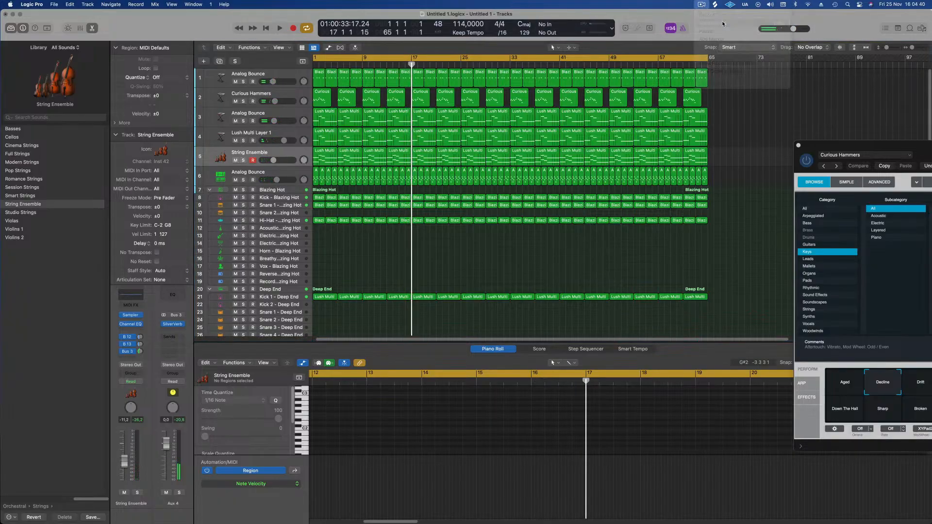